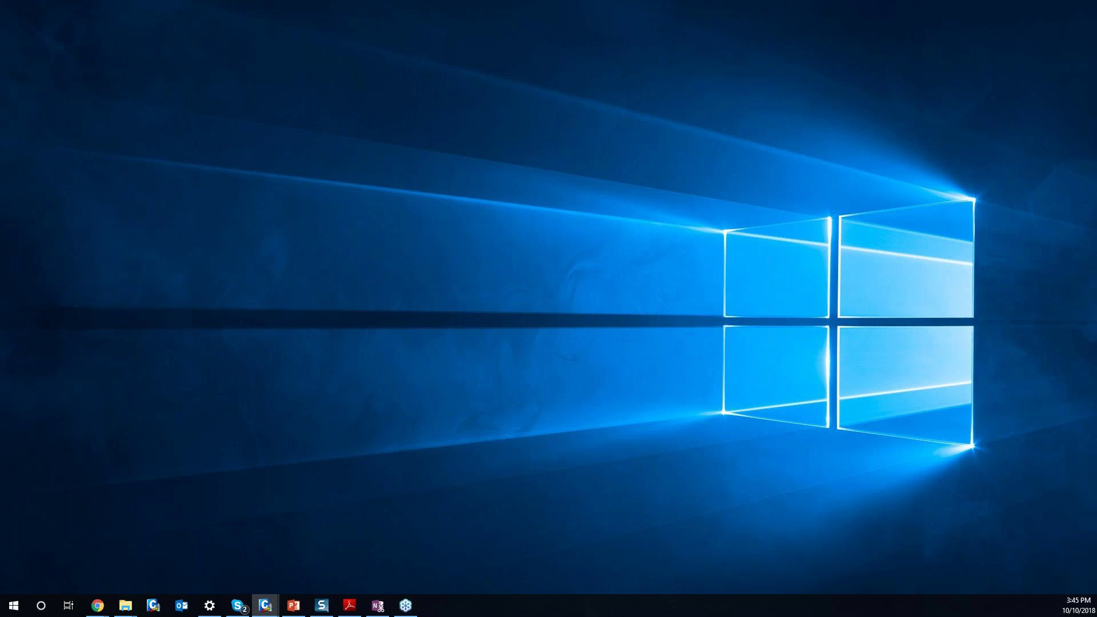
- Switch to midas Civil and start a new empty project
click(265, 606)
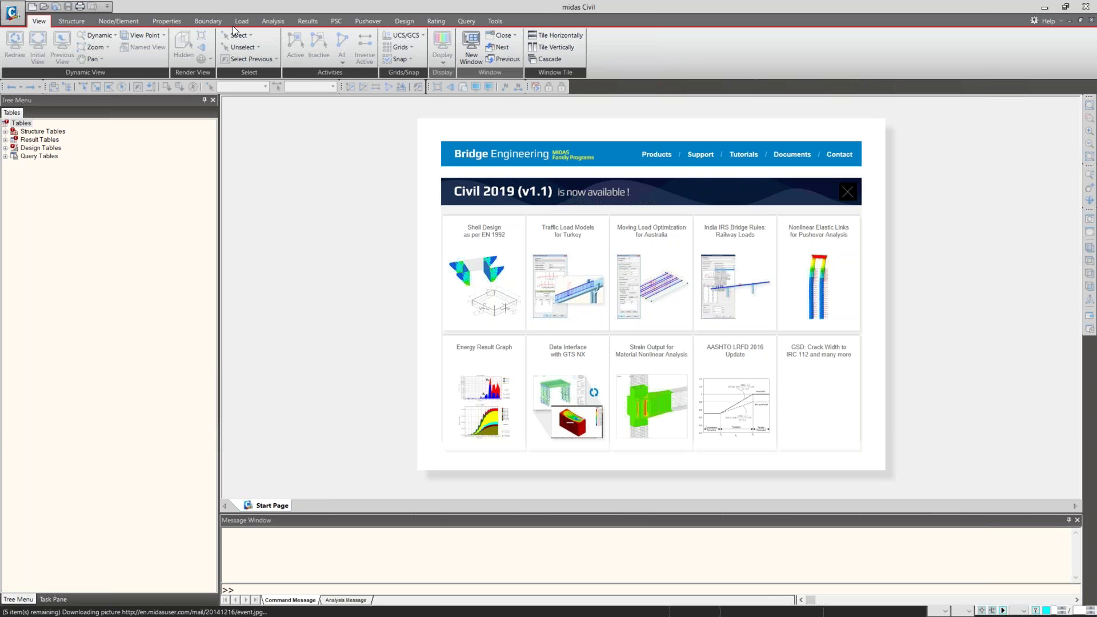
click(32, 7)
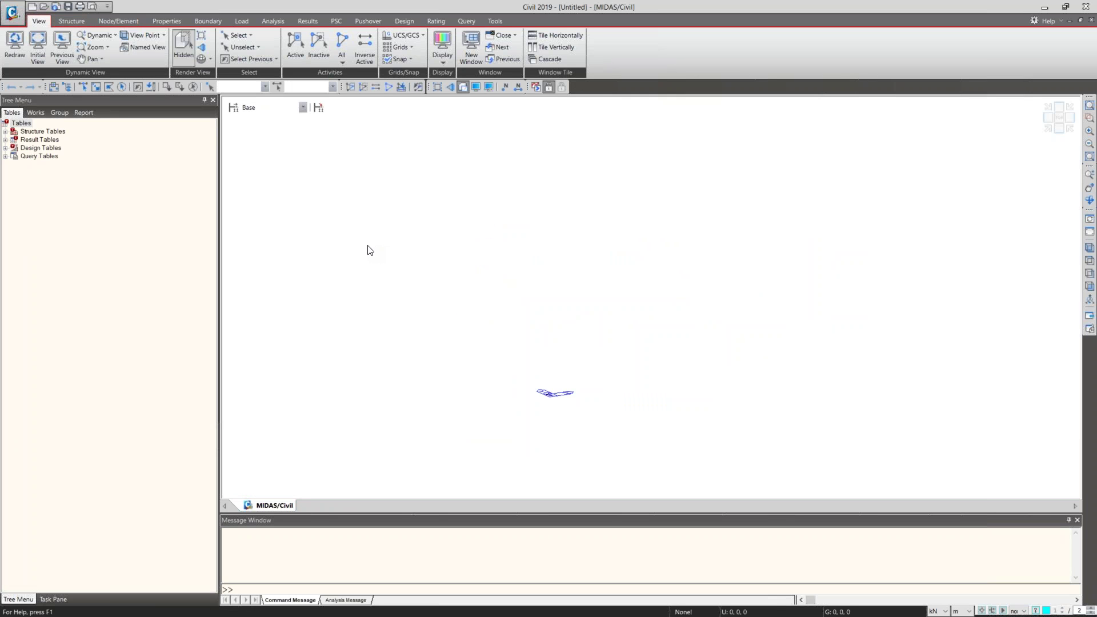
click(69, 22)
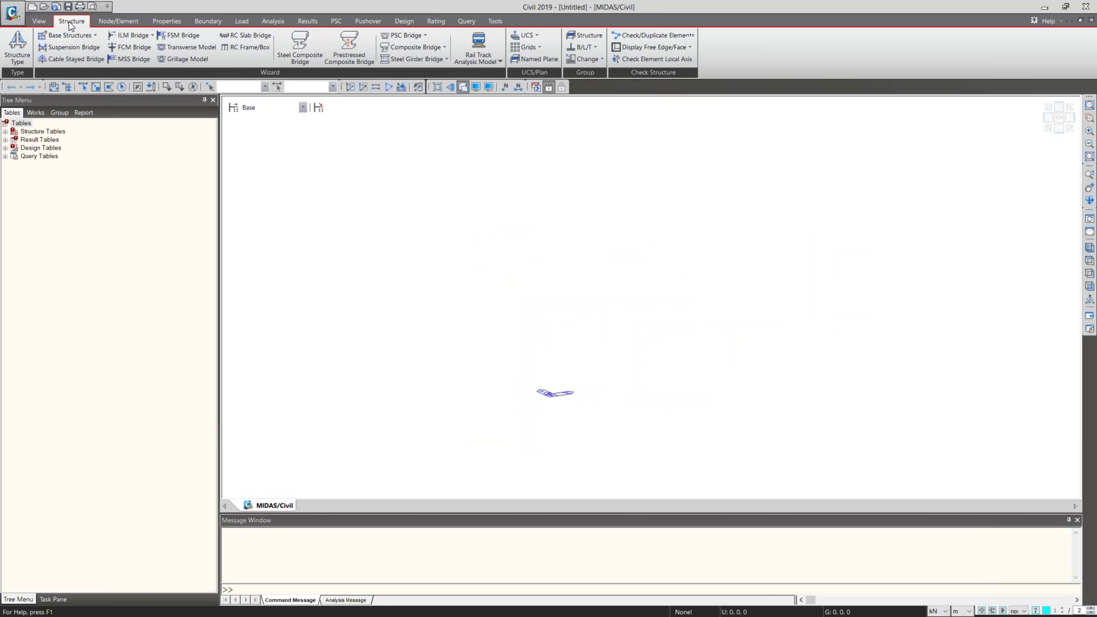
click(74, 59)
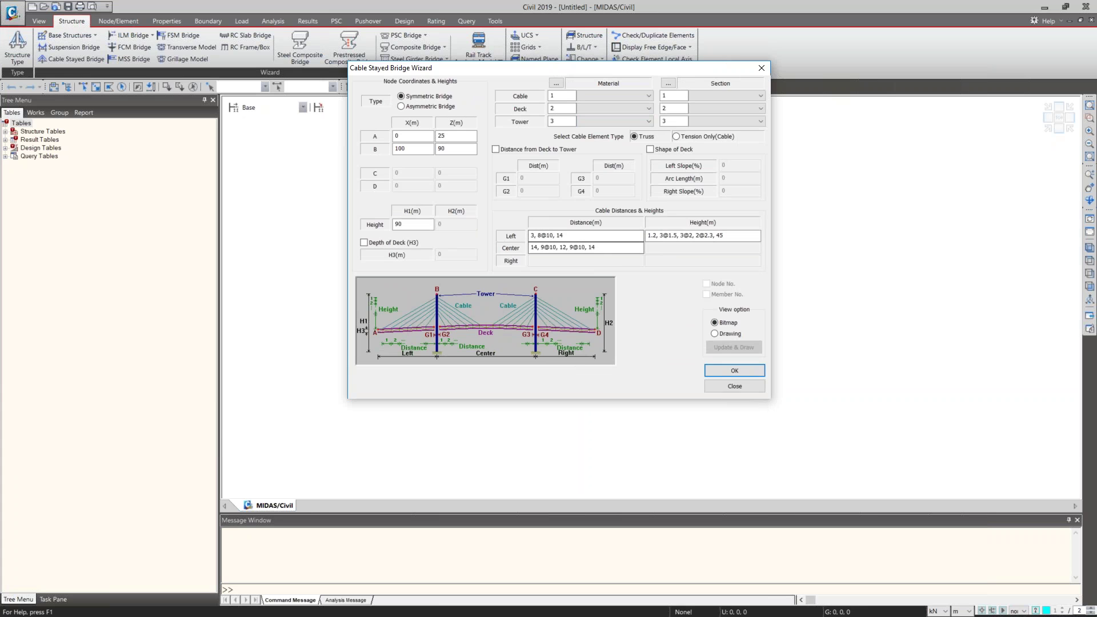
click(742, 386)
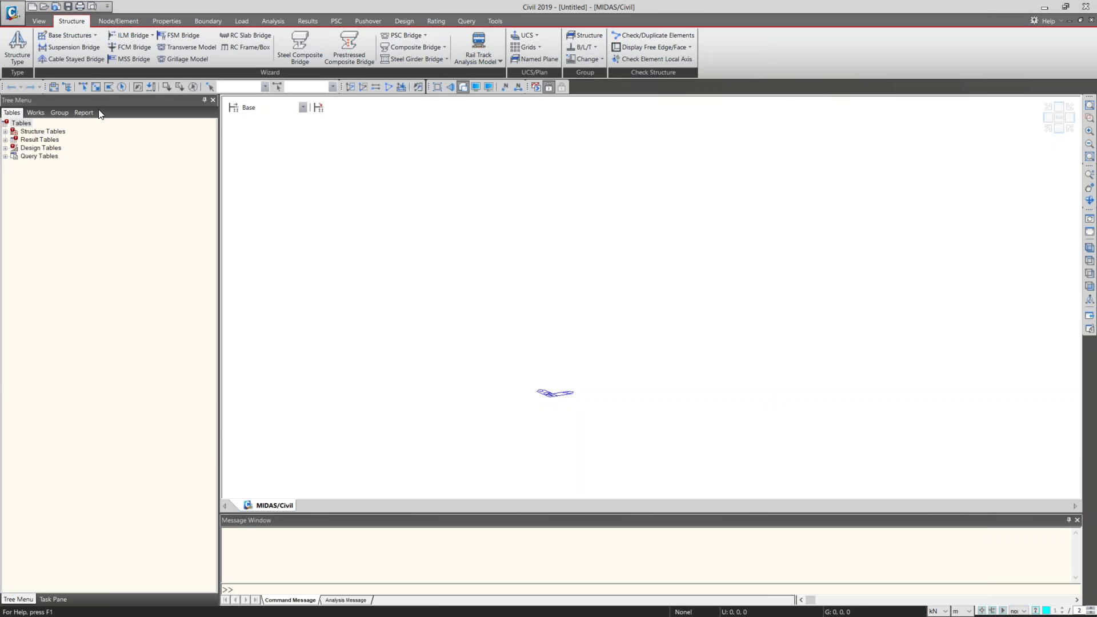
- Open the project's material properties list
click(161, 22)
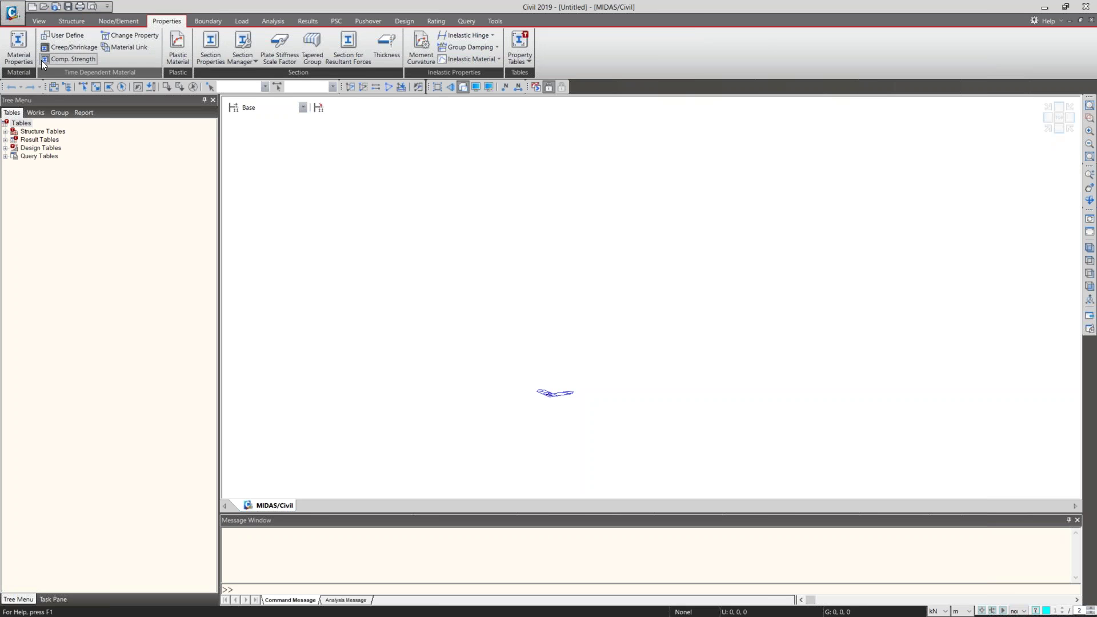
click(29, 59)
drag(168, 18, 445, 199)
click(456, 218)
drag(382, 33, 818, 45)
click(825, 49)
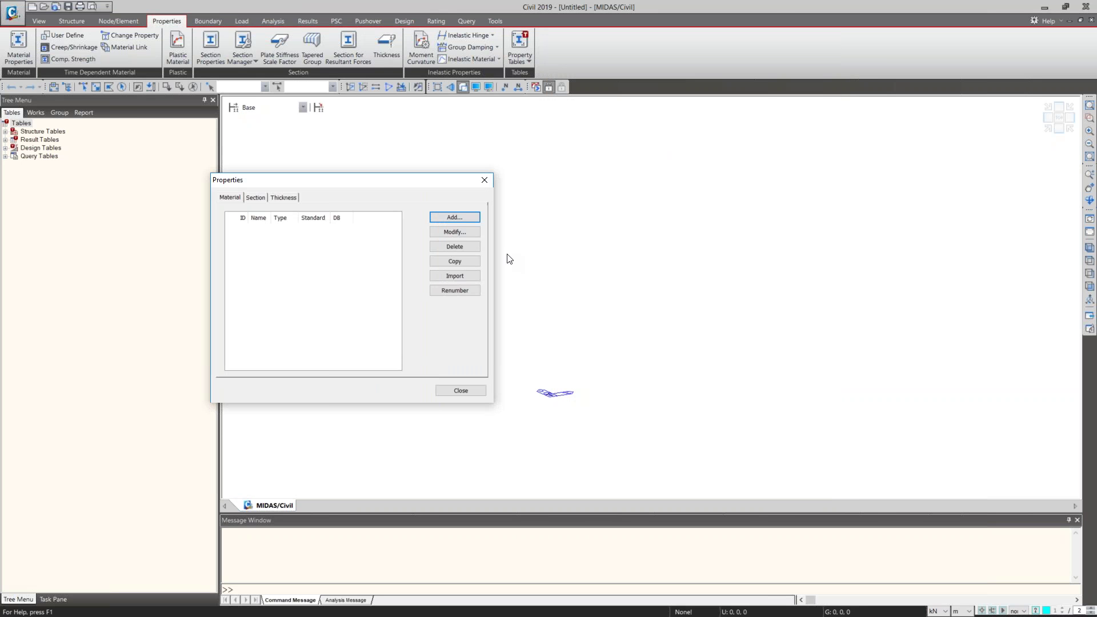
- Import all materials from P1_1_2 Cable Stayed Backward in the Example Problem 1 folder, keeping their IDs
click(455, 276)
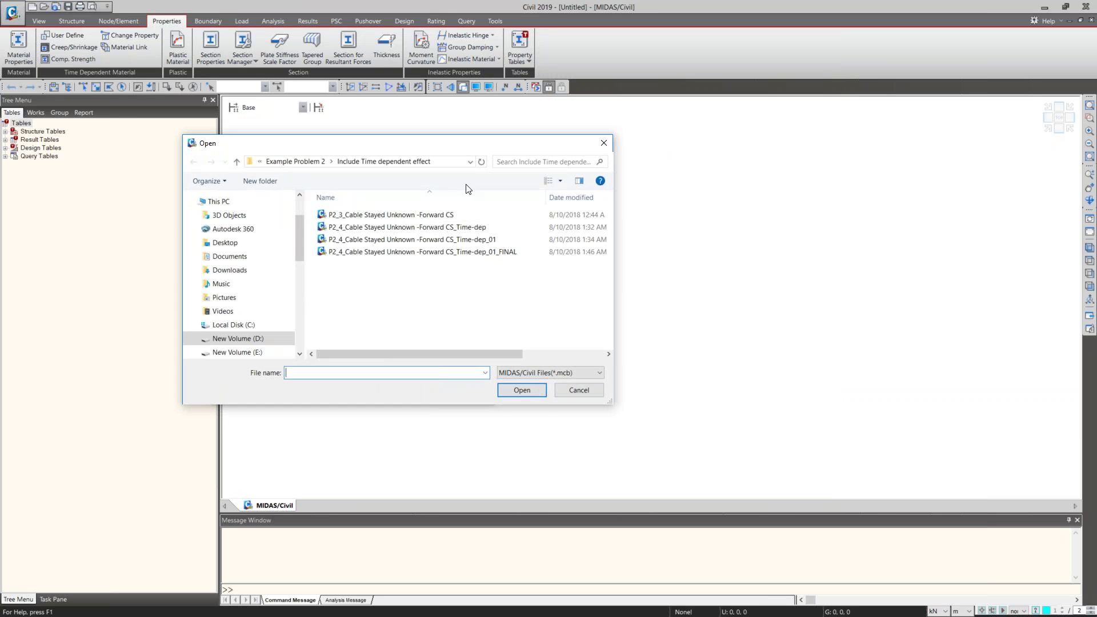
click(307, 164)
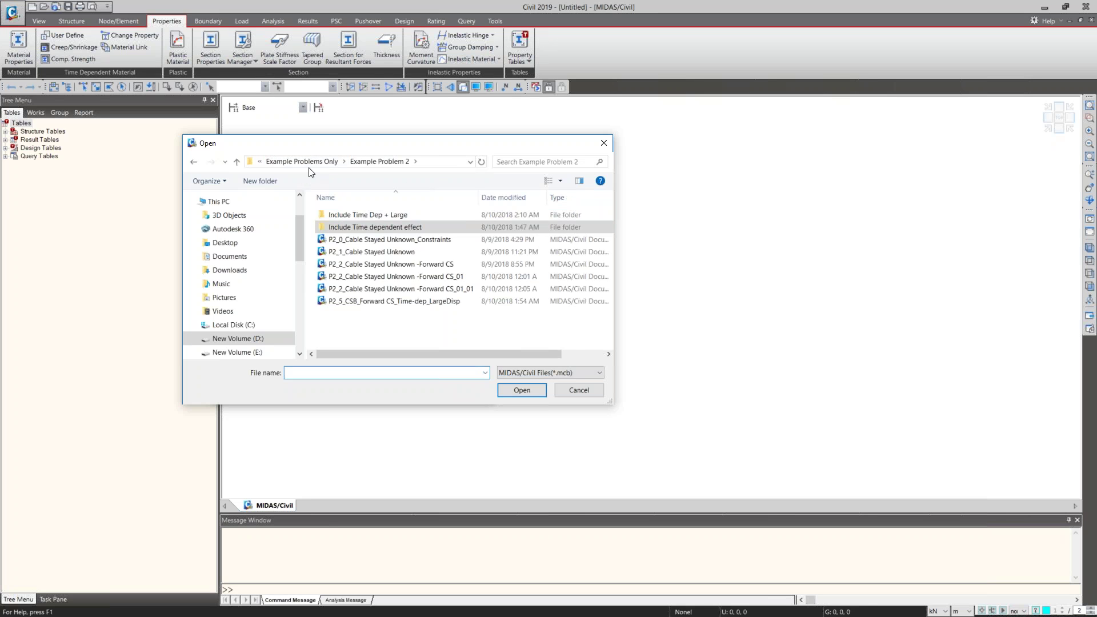
click(302, 161)
click(387, 232)
double_click(388, 231)
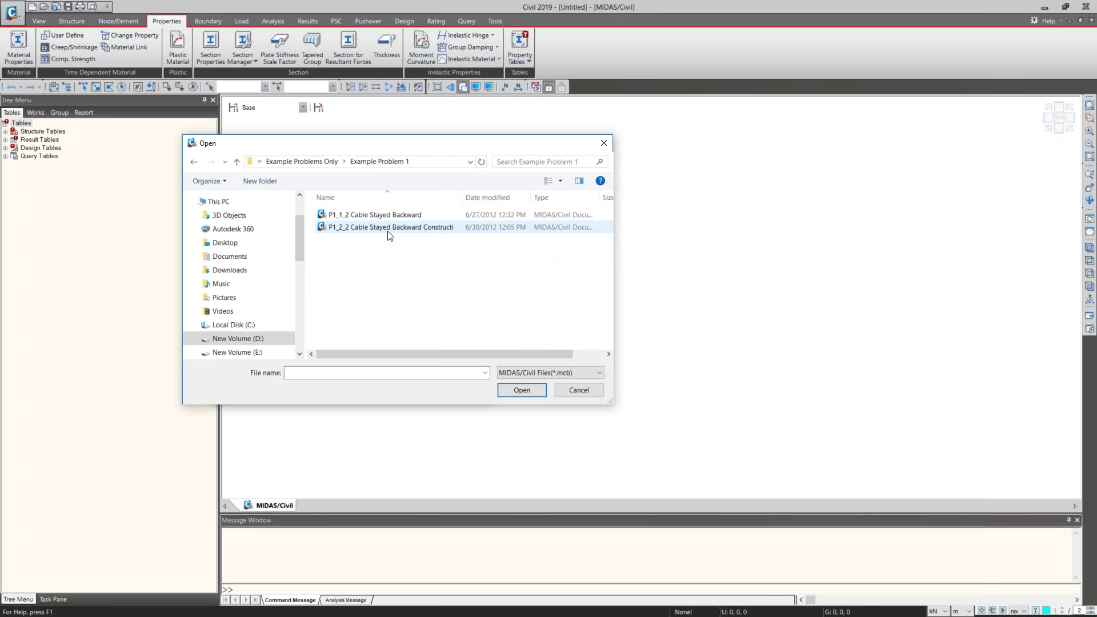
click(377, 216)
click(522, 390)
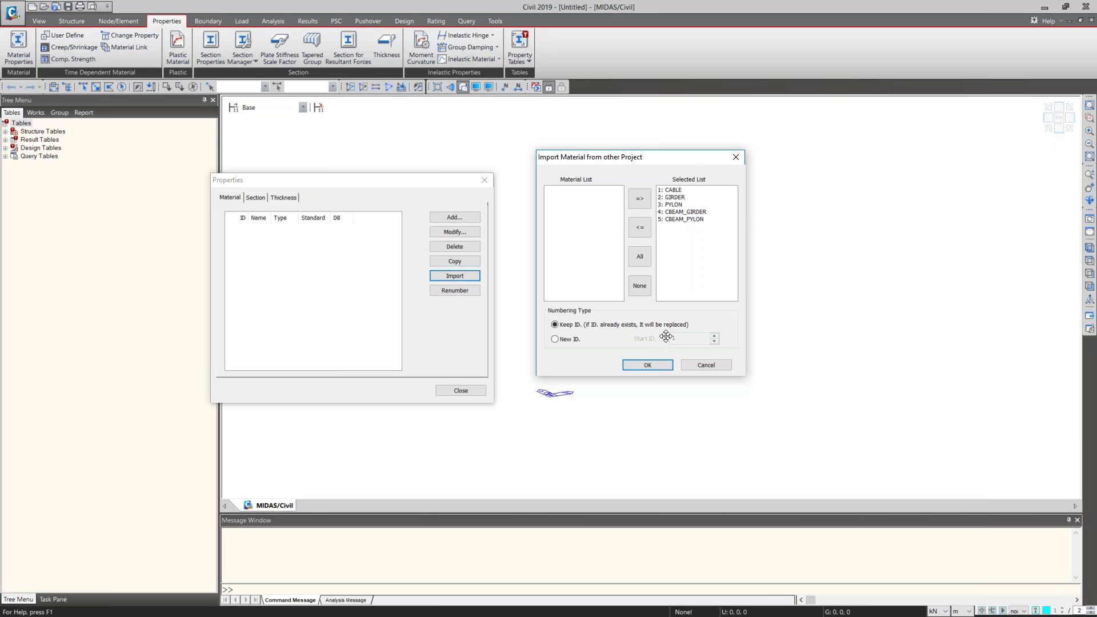
click(648, 365)
- Review the CABLE material's data and widen the Name column to read the full names of the imported materials
double_click(258, 228)
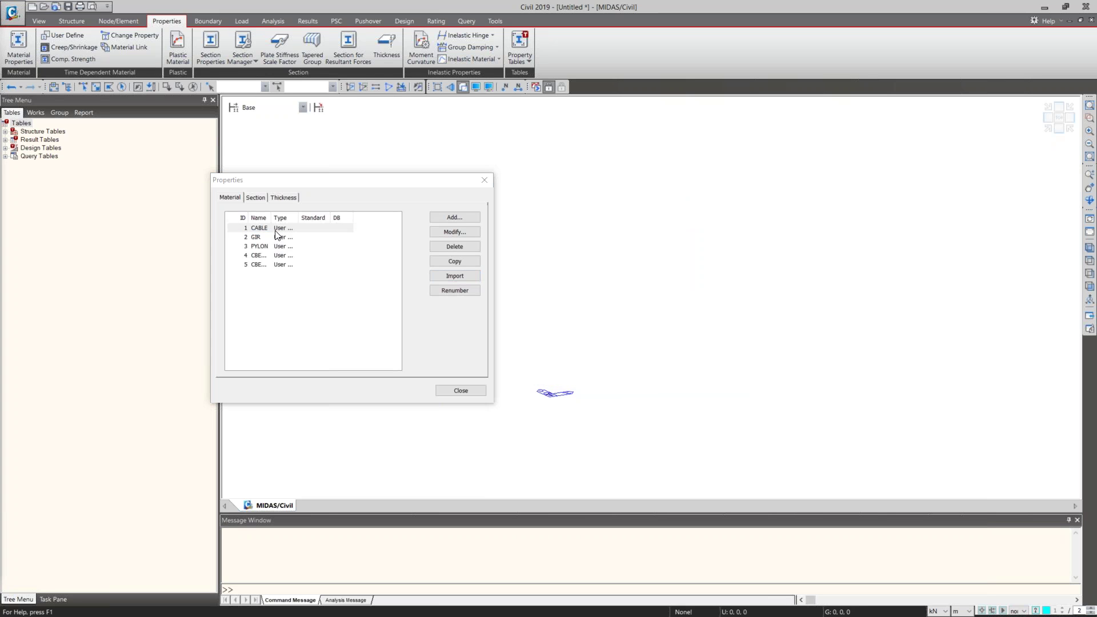
drag(364, 52, 691, 46)
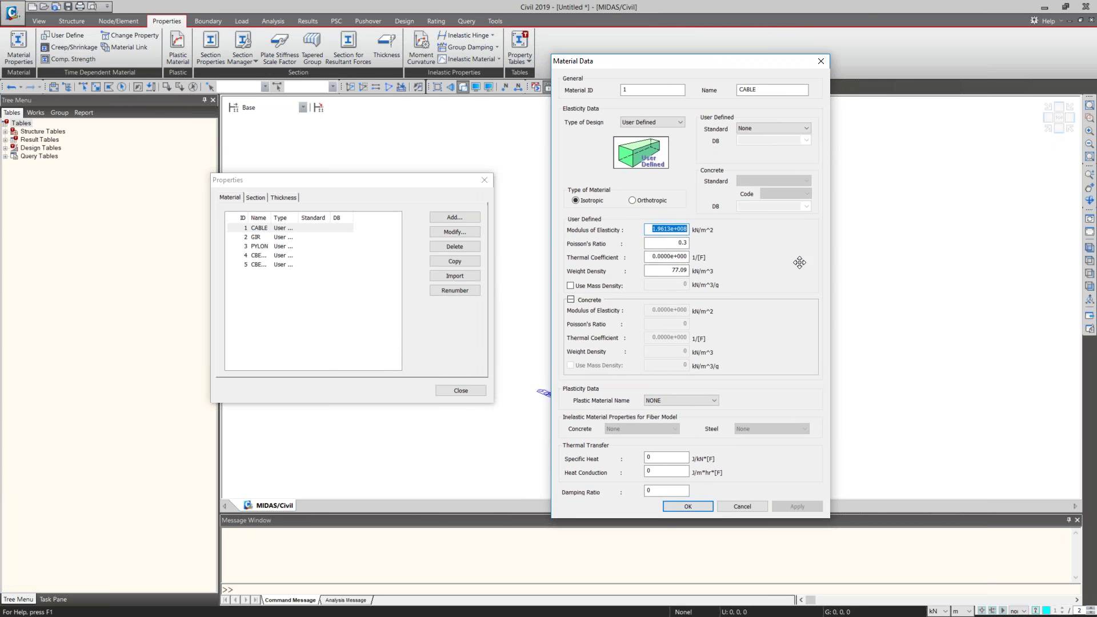
click(686, 506)
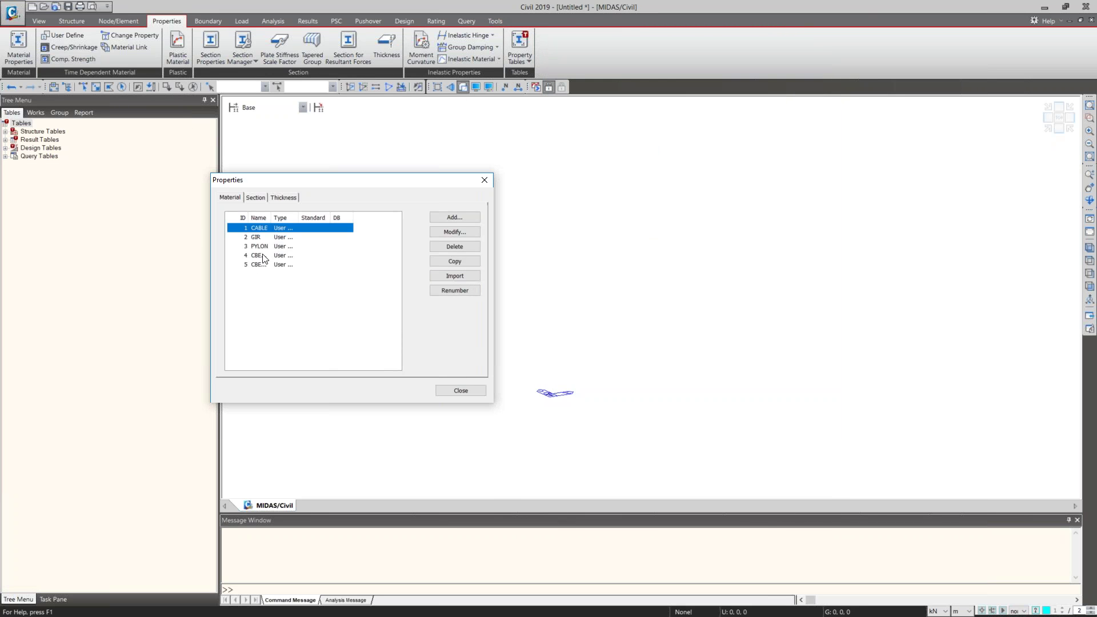
drag(266, 217, 314, 220)
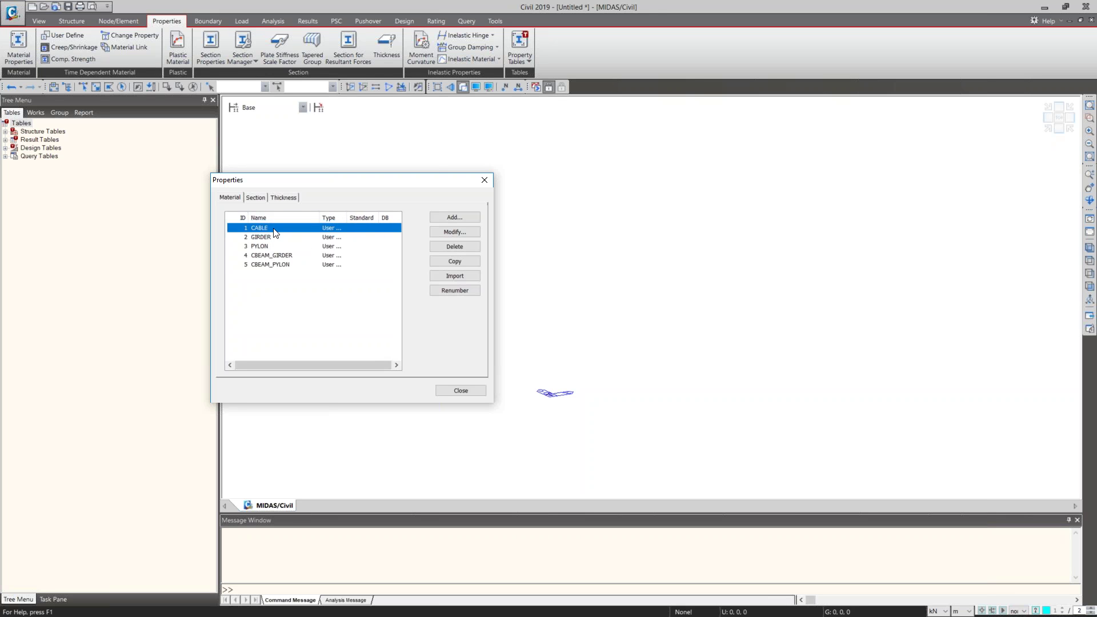
click(274, 256)
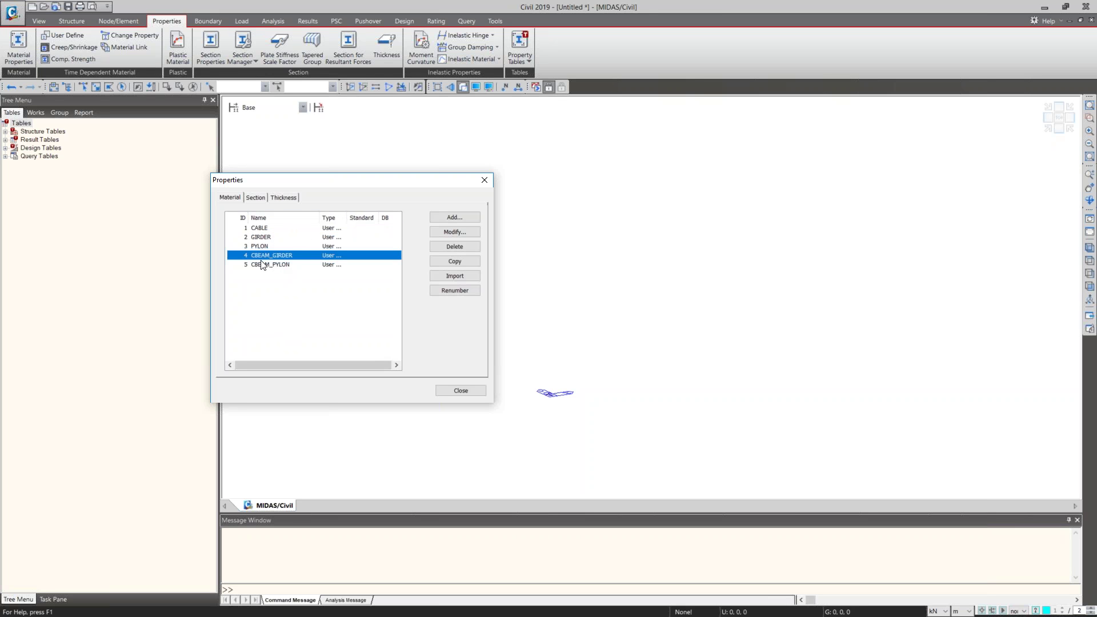
click(285, 265)
- Import all sections from P1_1_2 Cable Stayed Backward, keeping their IDs
click(258, 198)
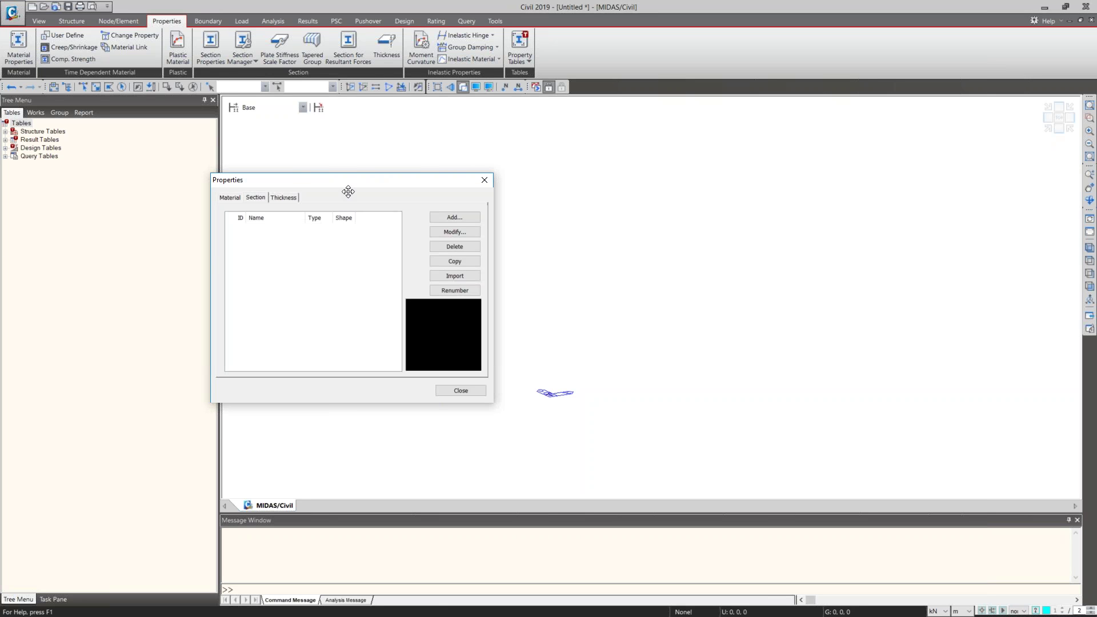
drag(357, 185, 400, 159)
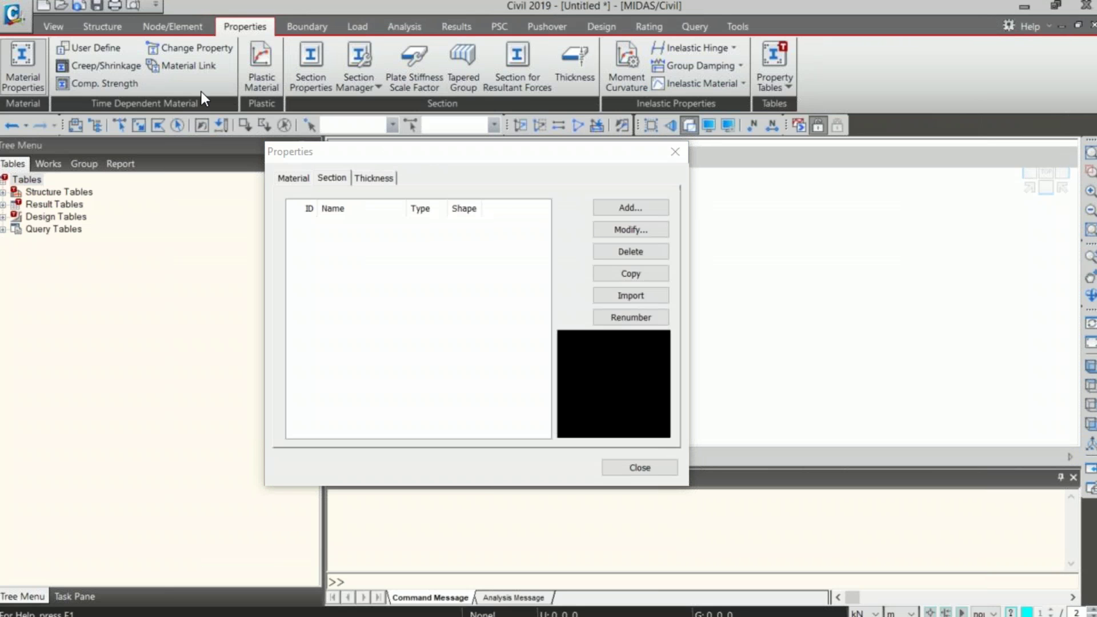
drag(475, 160, 436, 101)
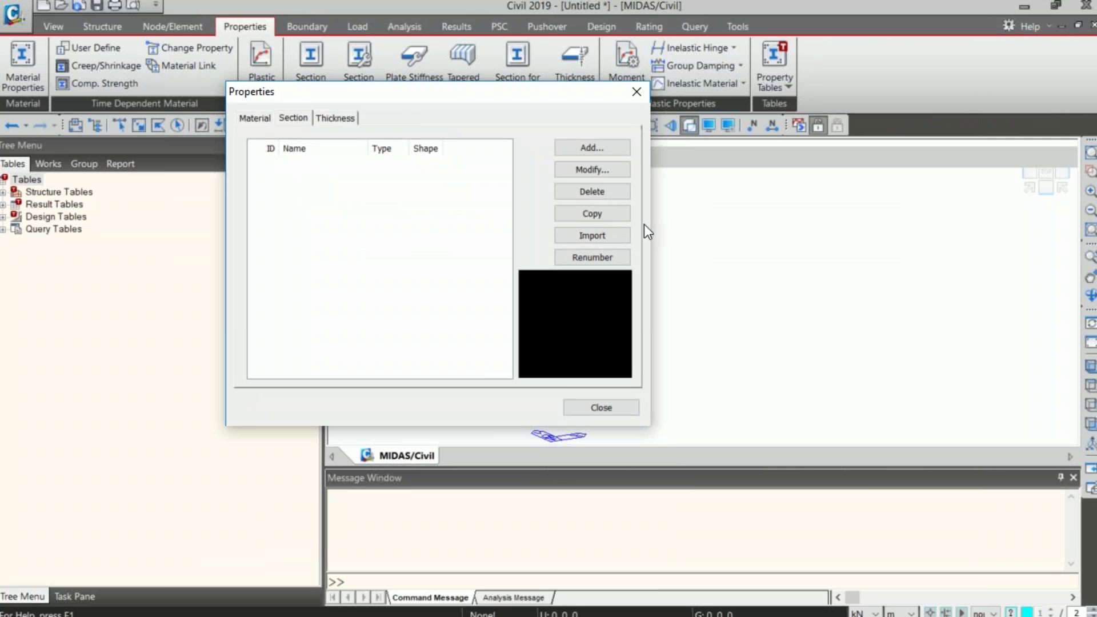
click(606, 225)
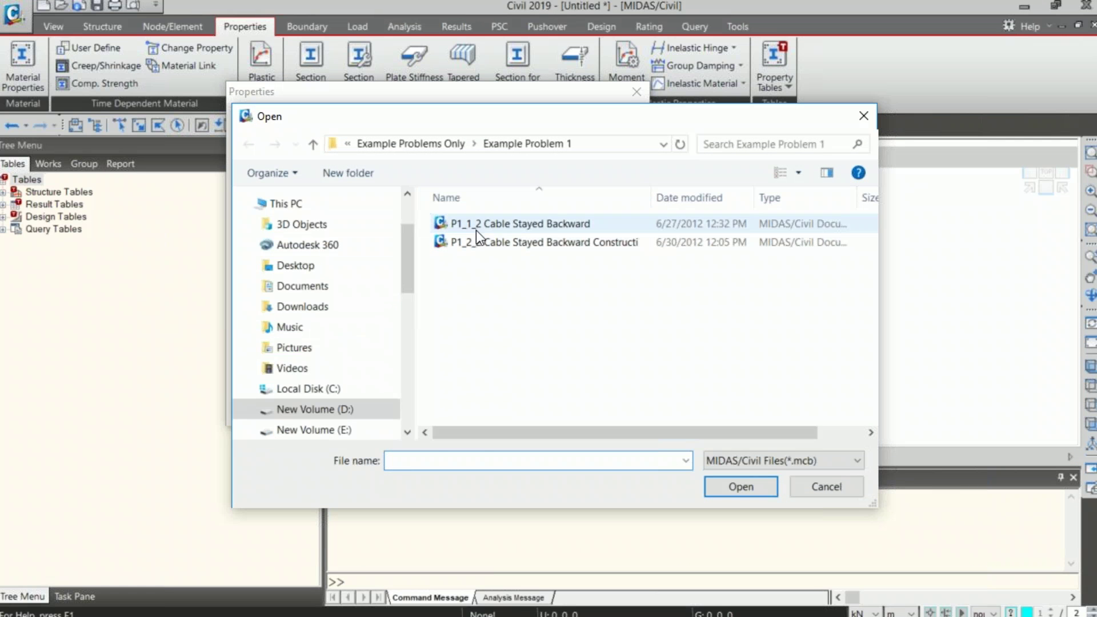
click(551, 227)
click(741, 487)
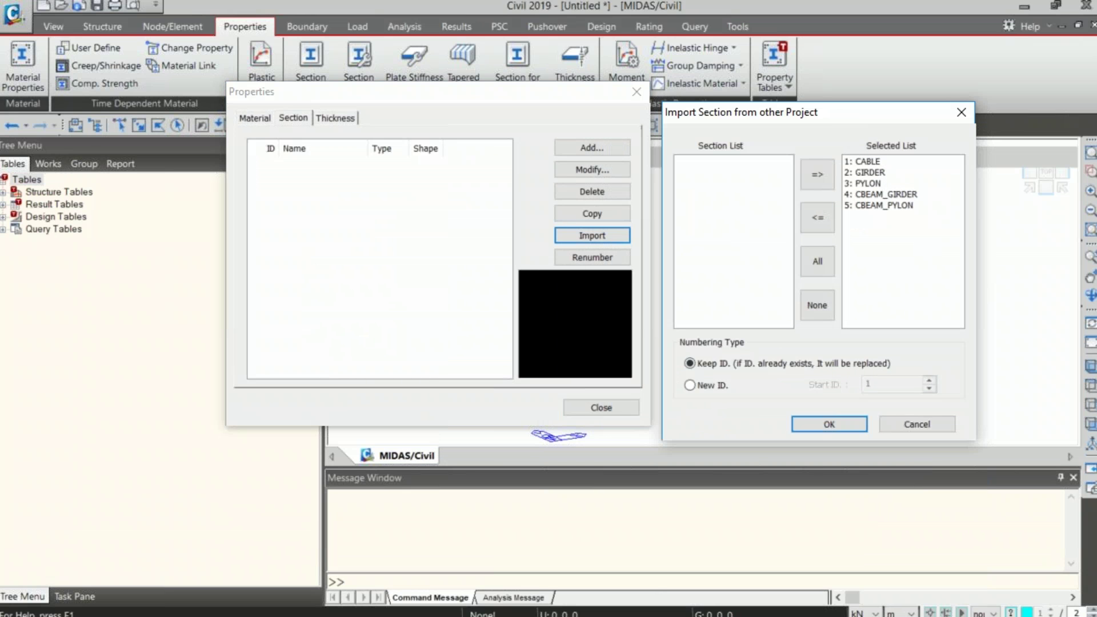
click(841, 424)
- Review the section properties of the CABLE and GIRDER sections and close the properties list
click(293, 163)
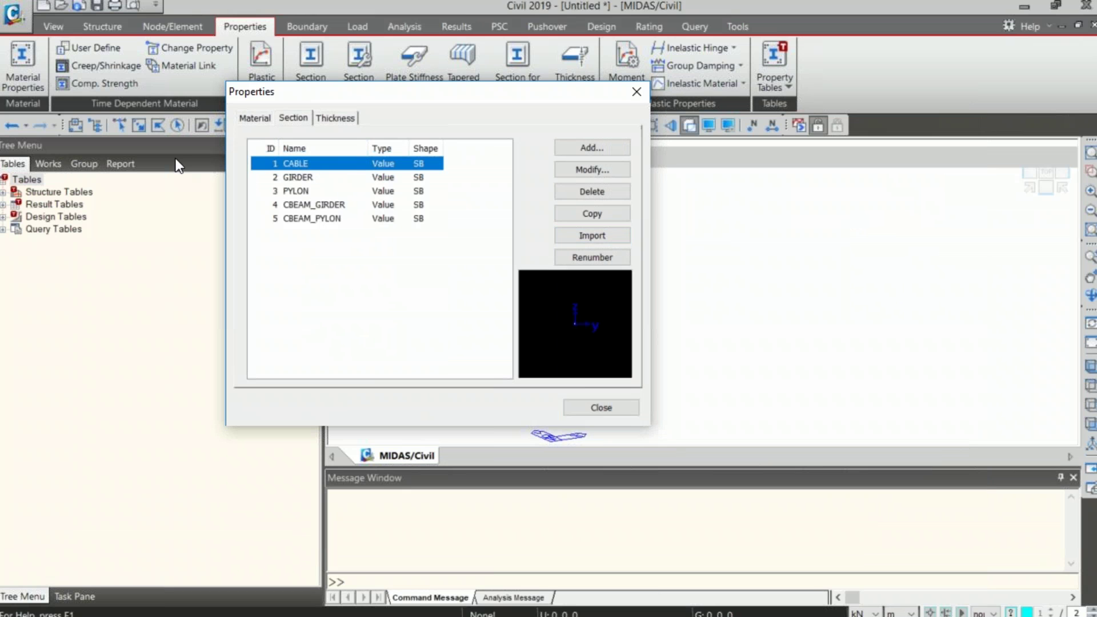
click(60, 379)
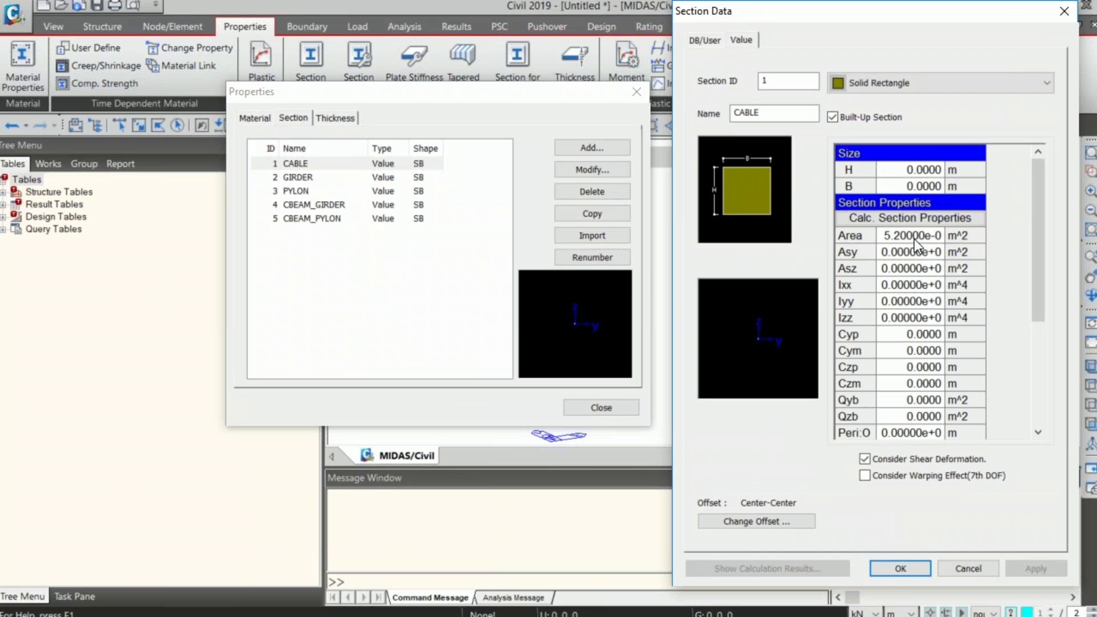
click(1064, 10)
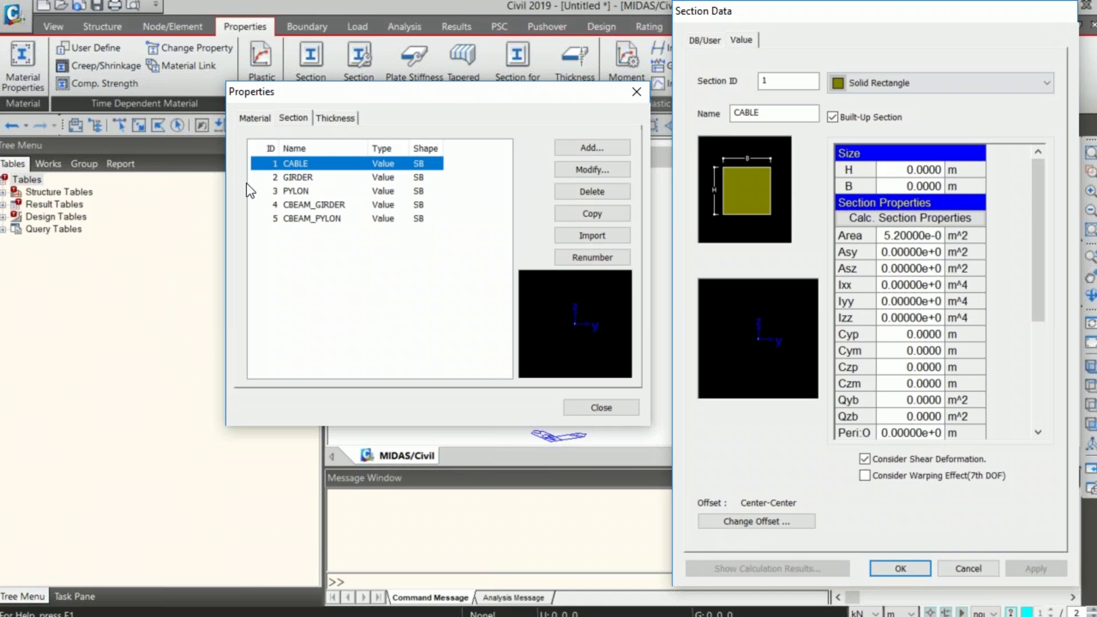
click(305, 178)
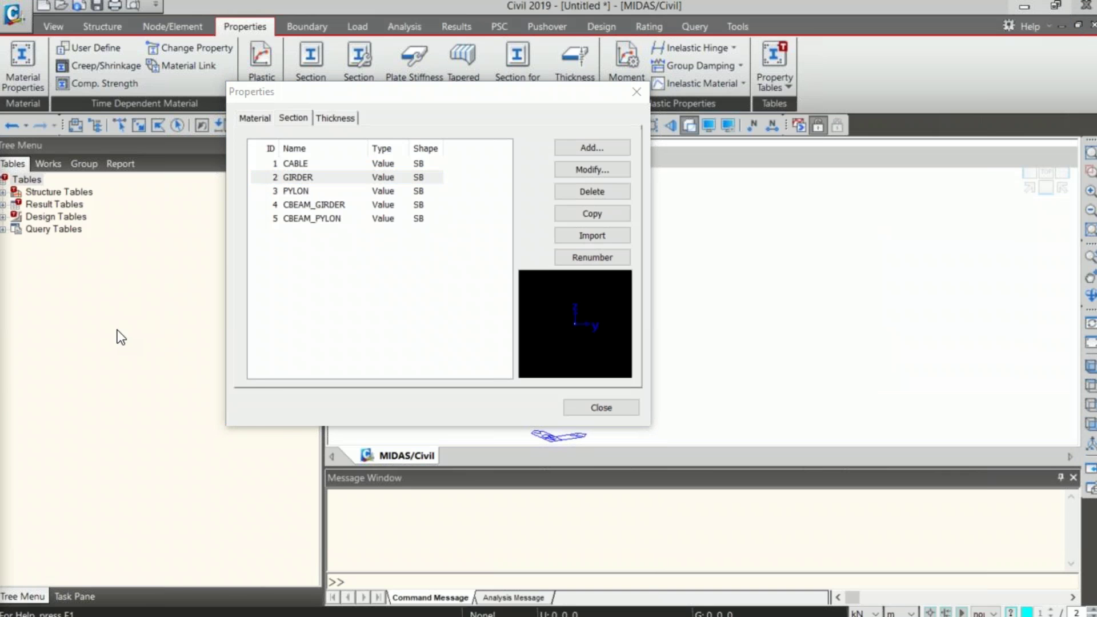
click(592, 169)
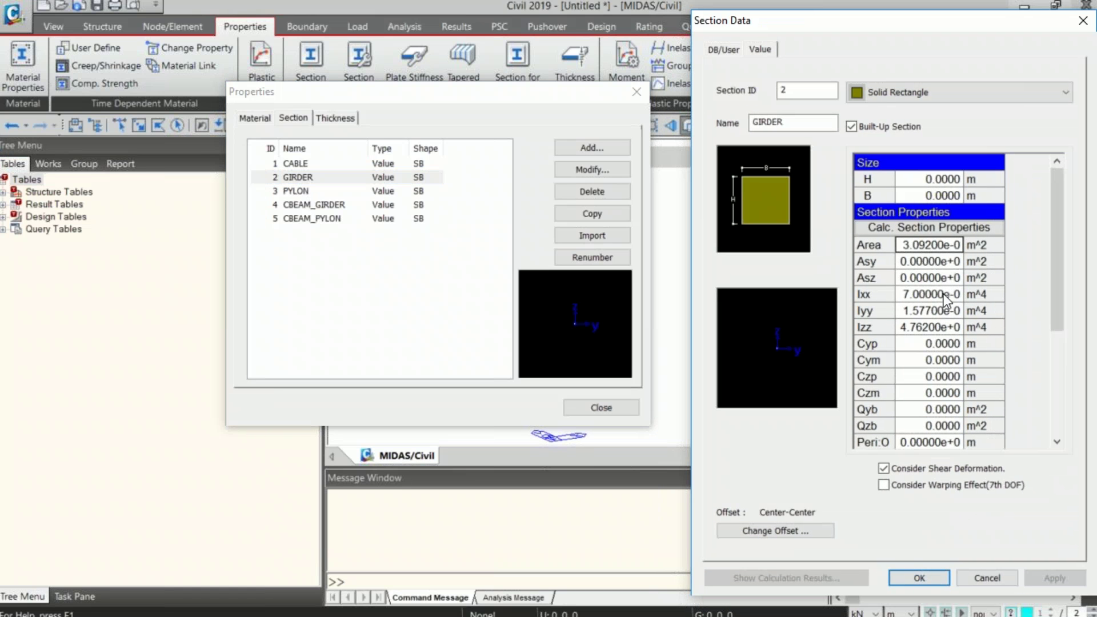
drag(947, 293, 941, 333)
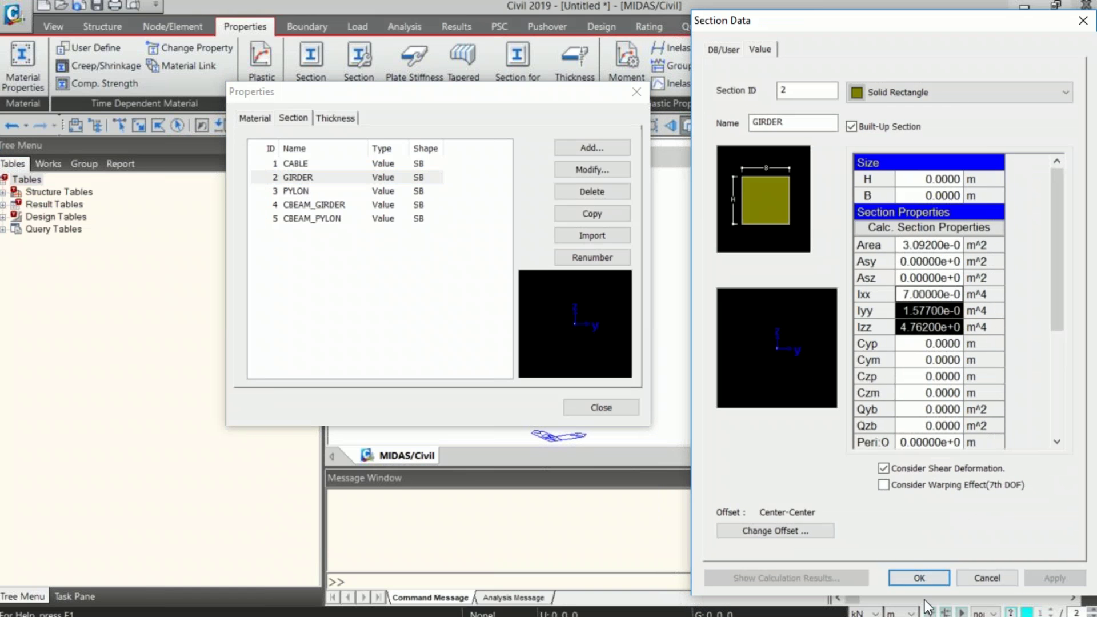
click(918, 577)
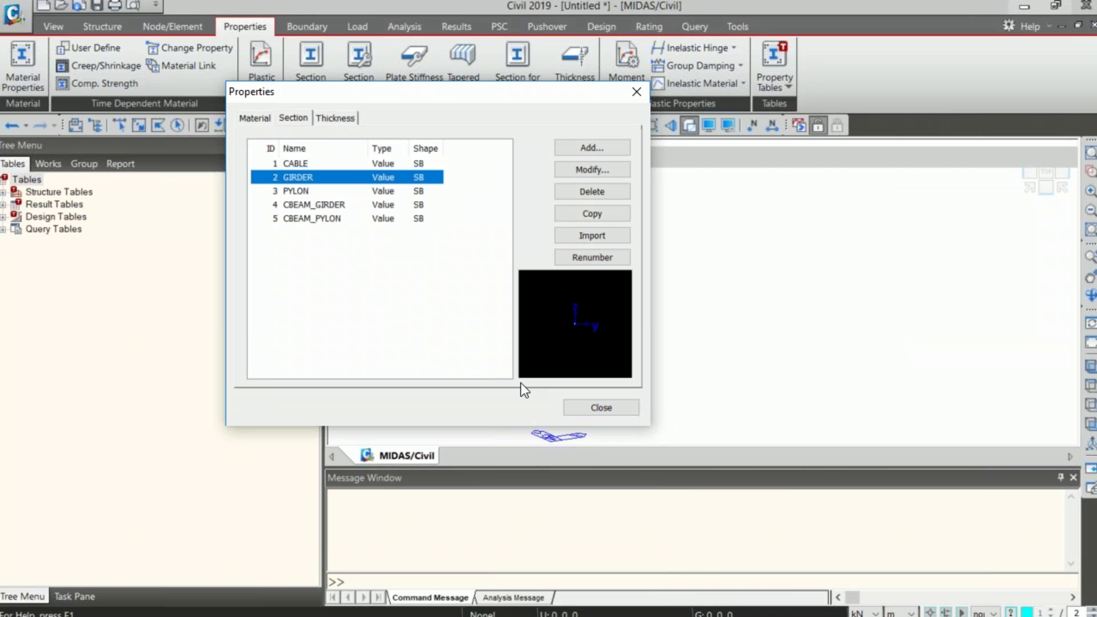
click(597, 409)
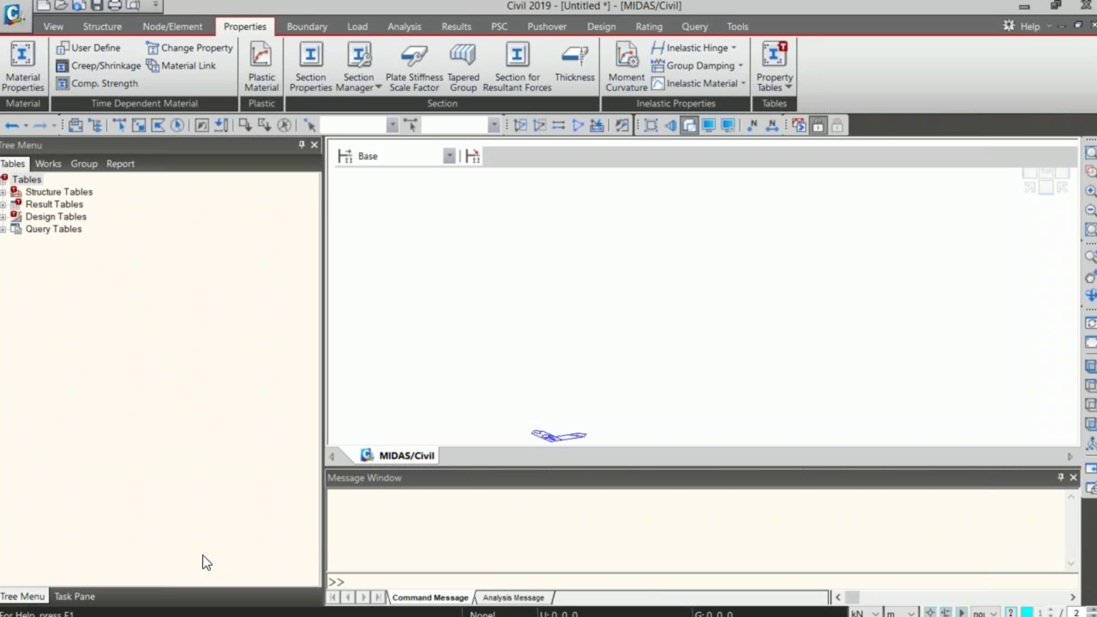
- Show the project's materials and sections in the works tree and open the Cable Stayed Bridge Wizard
click(57, 168)
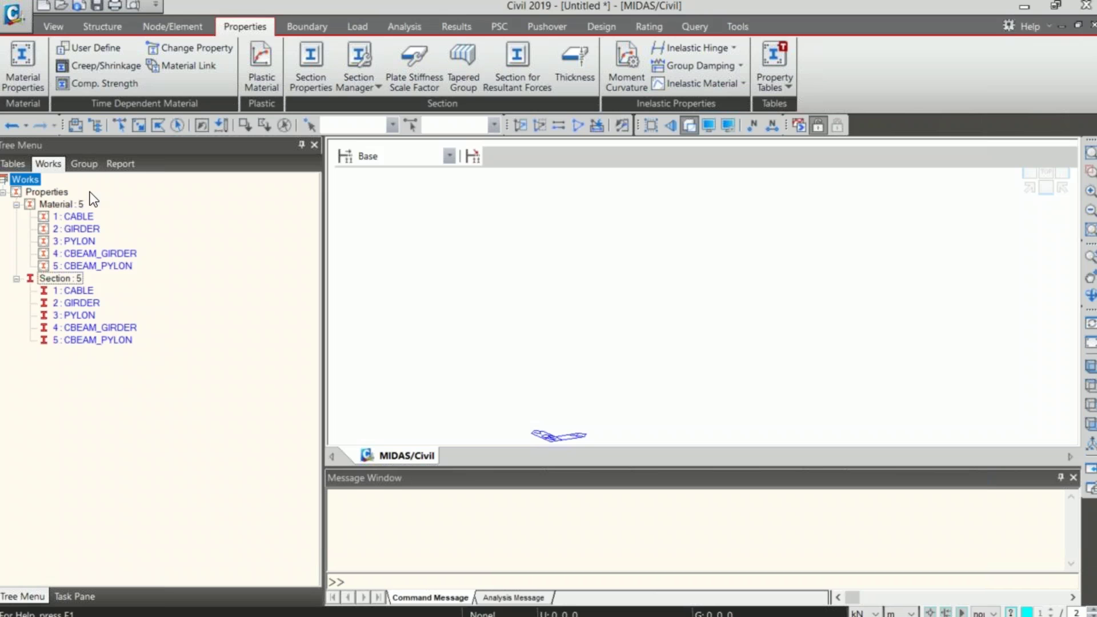
click(108, 27)
click(501, 297)
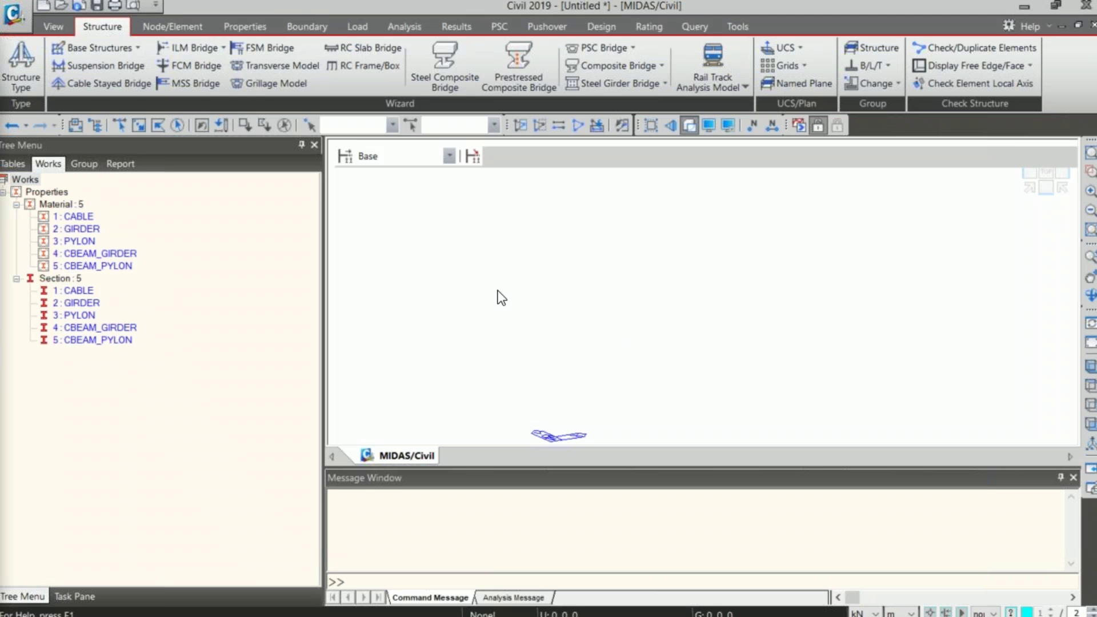
click(103, 83)
drag(649, 115, 382, 34)
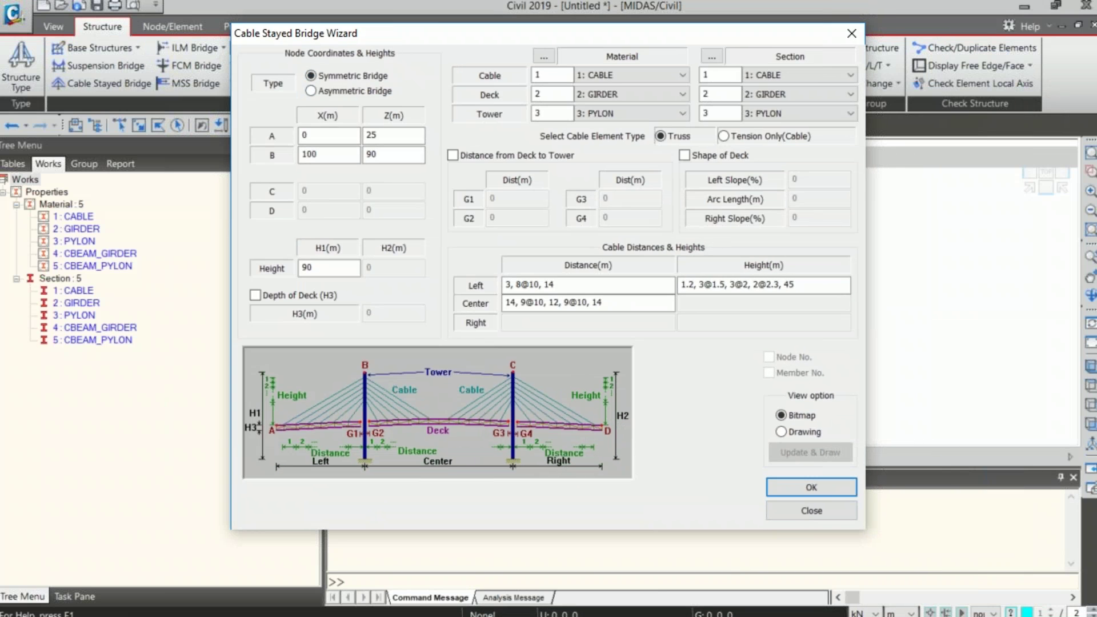
- Preview the asymmetric bridge type in the wizard and switch back to the symmetric type
click(358, 90)
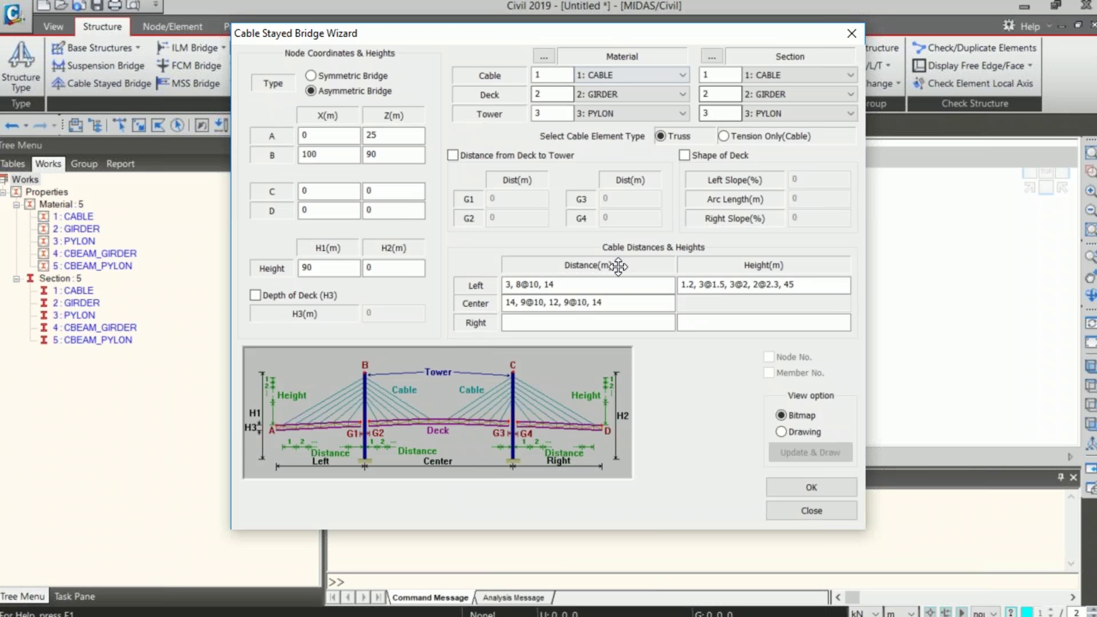
click(342, 77)
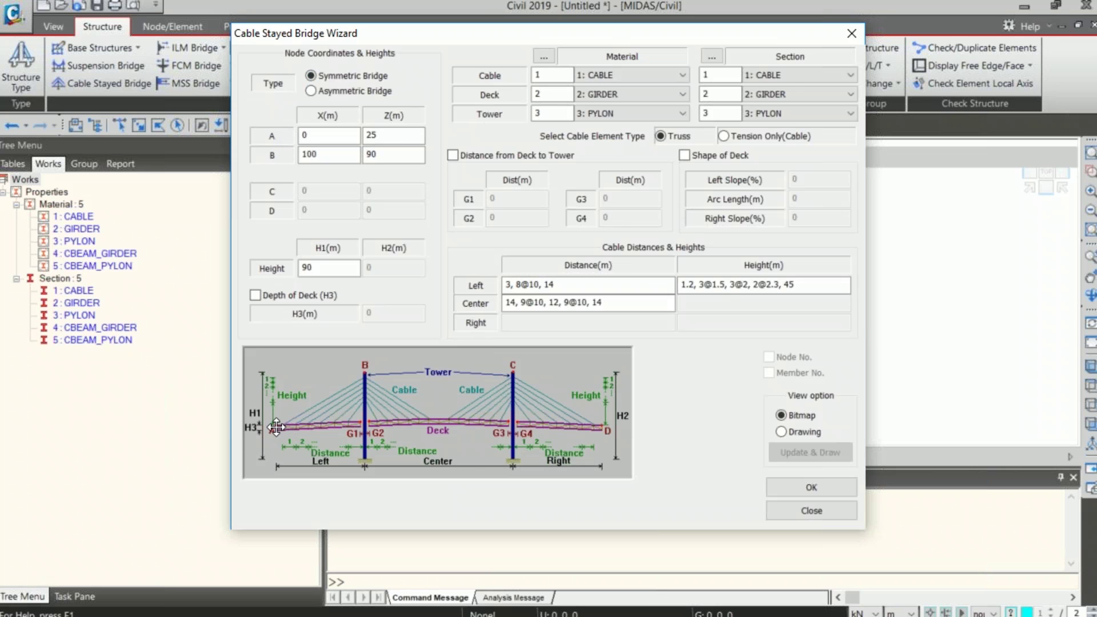
key(Tab)
key(Tab)
key(Tab)
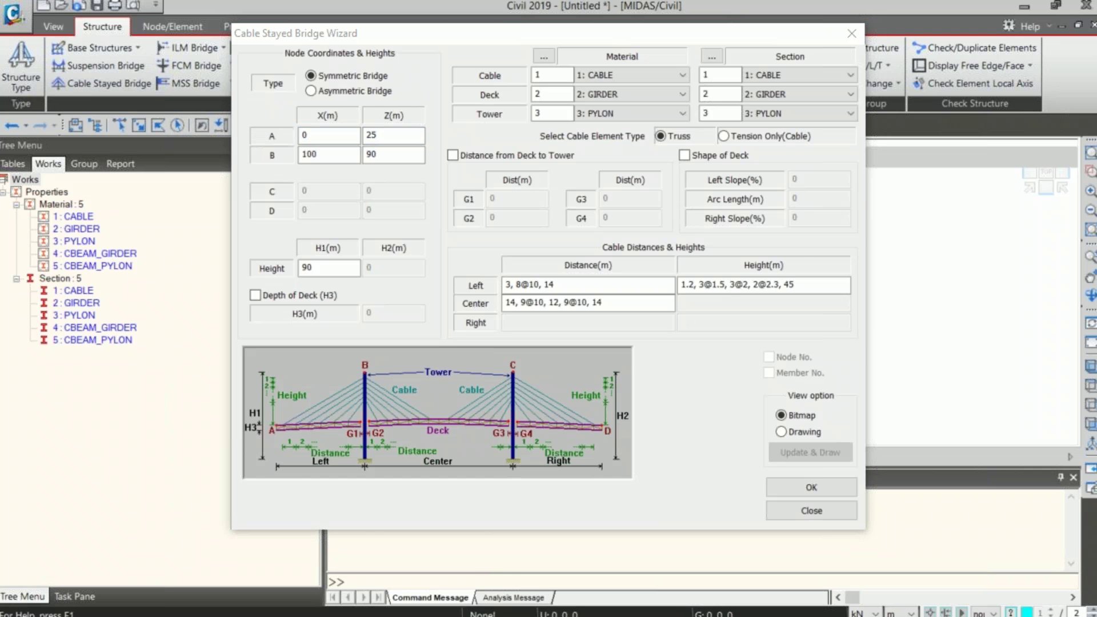
- Review the coordinates of nodes A and B and the tower height H1 in the wizard
key(alt+Tab)
double_click(305, 135)
double_click(395, 155)
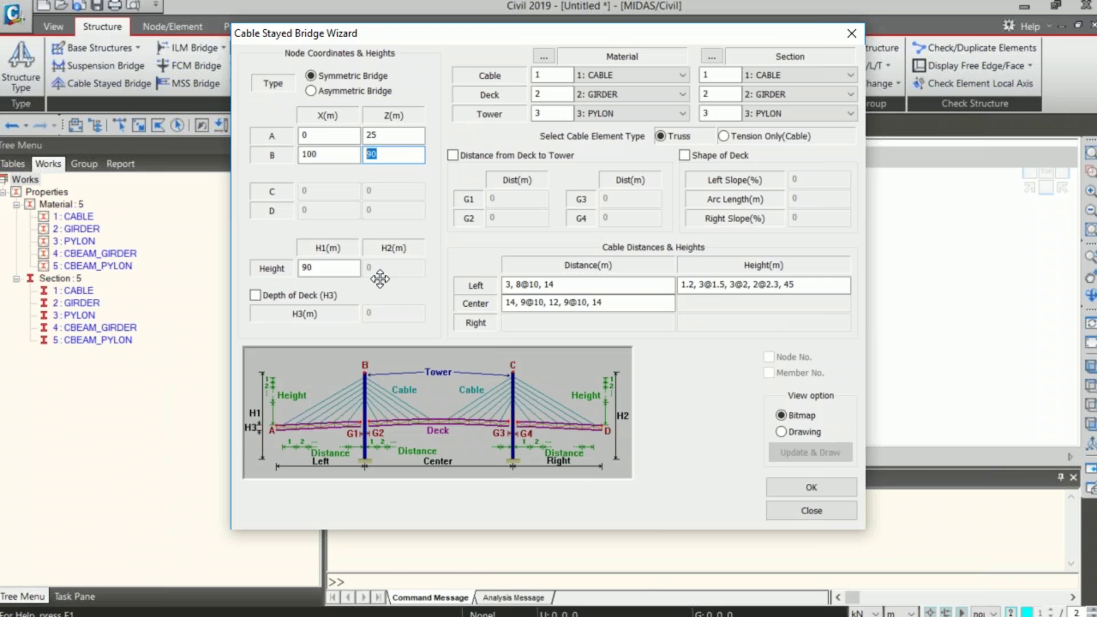
double_click(321, 268)
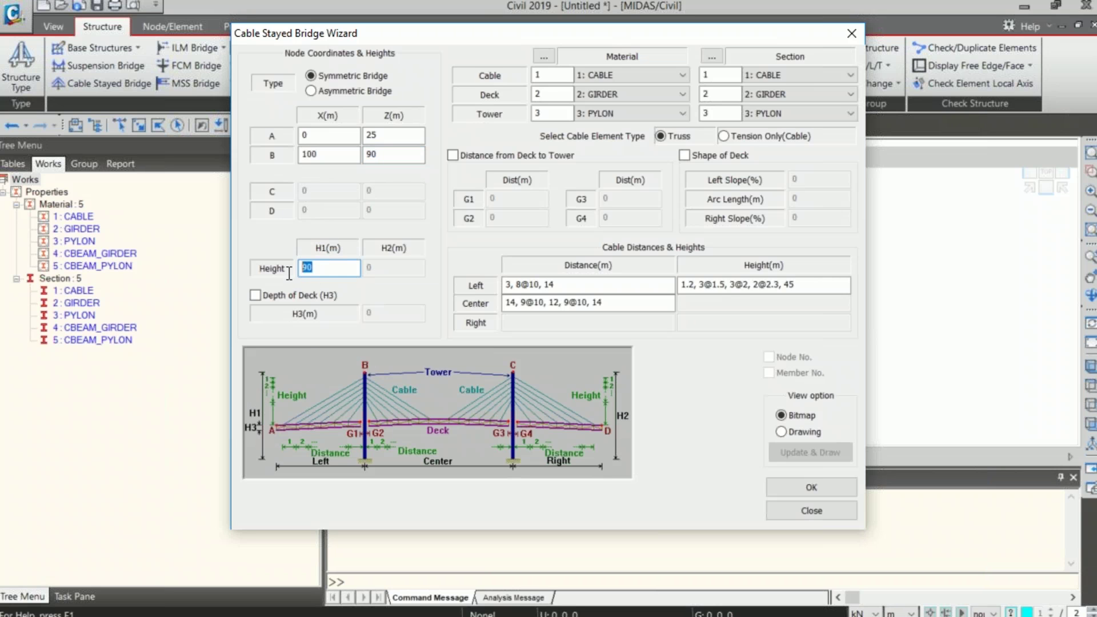
- Assign the materials CABLE to the cables, GIRDER to the deck and PYLON to the tower
click(638, 77)
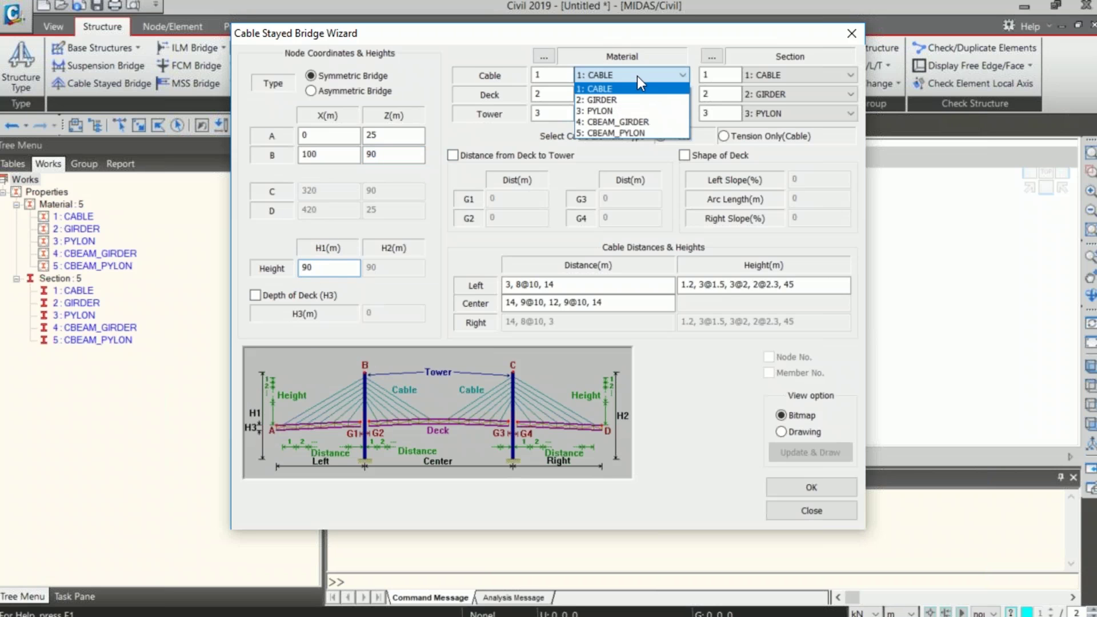
click(598, 88)
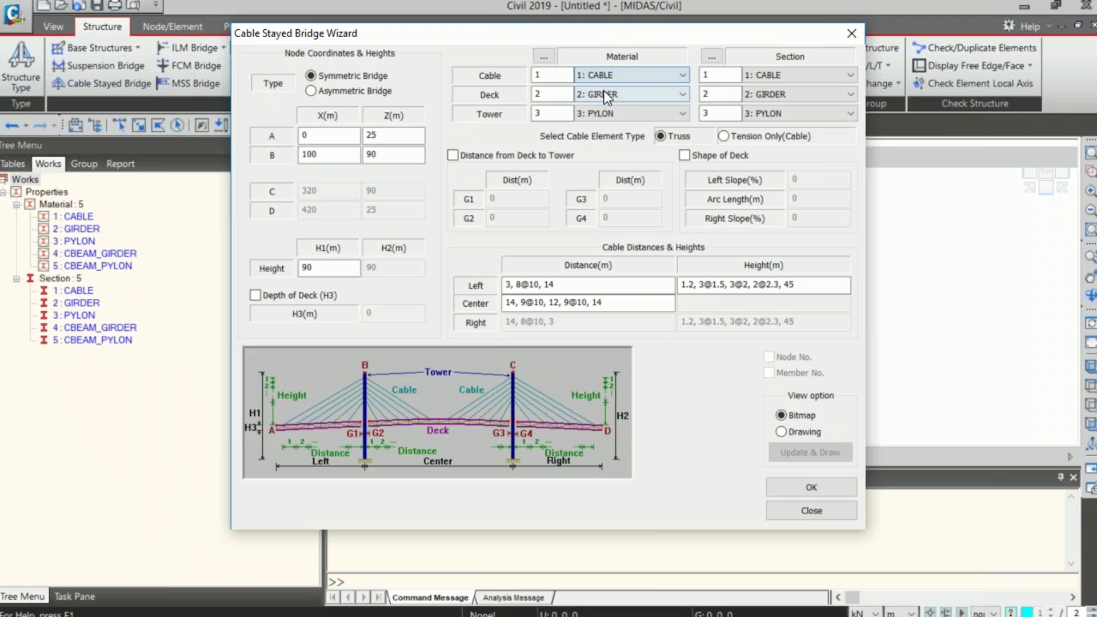
click(613, 94)
click(612, 117)
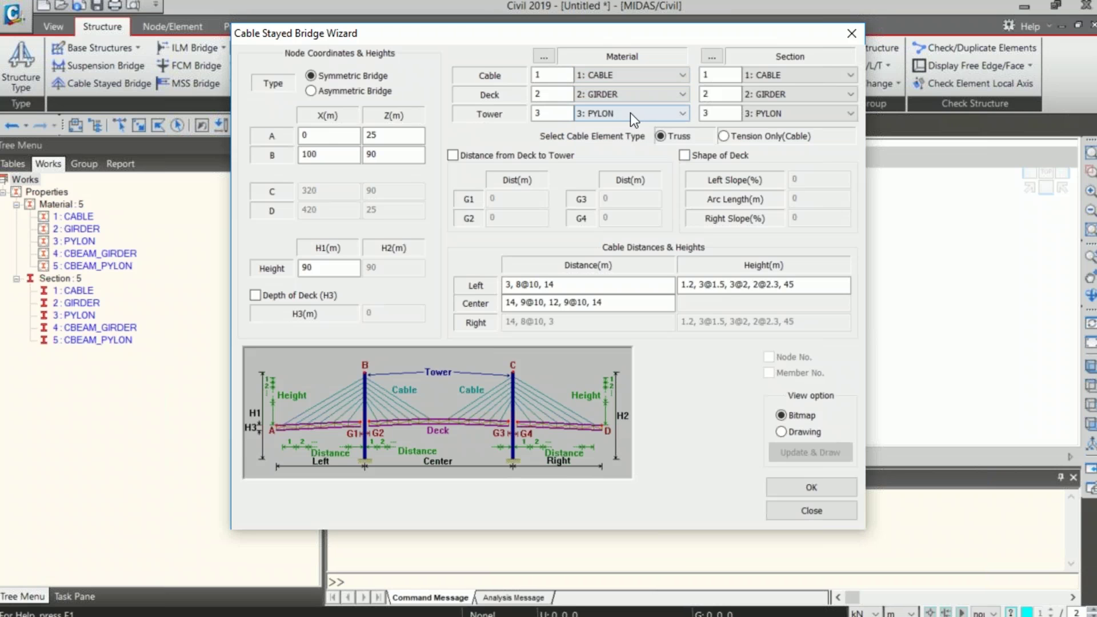
click(629, 113)
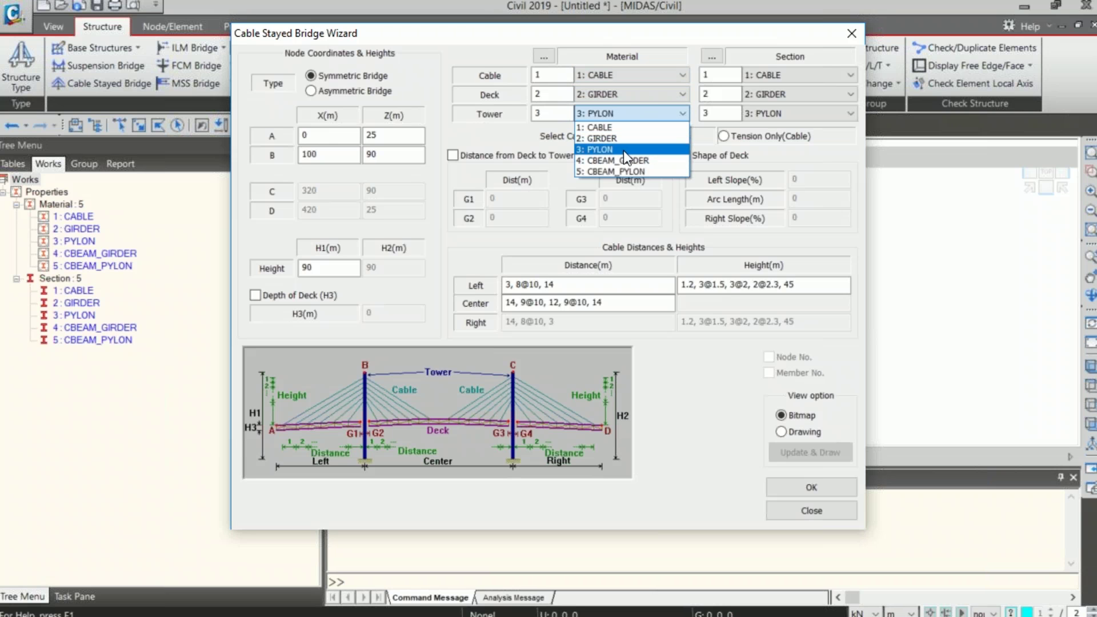
click(623, 149)
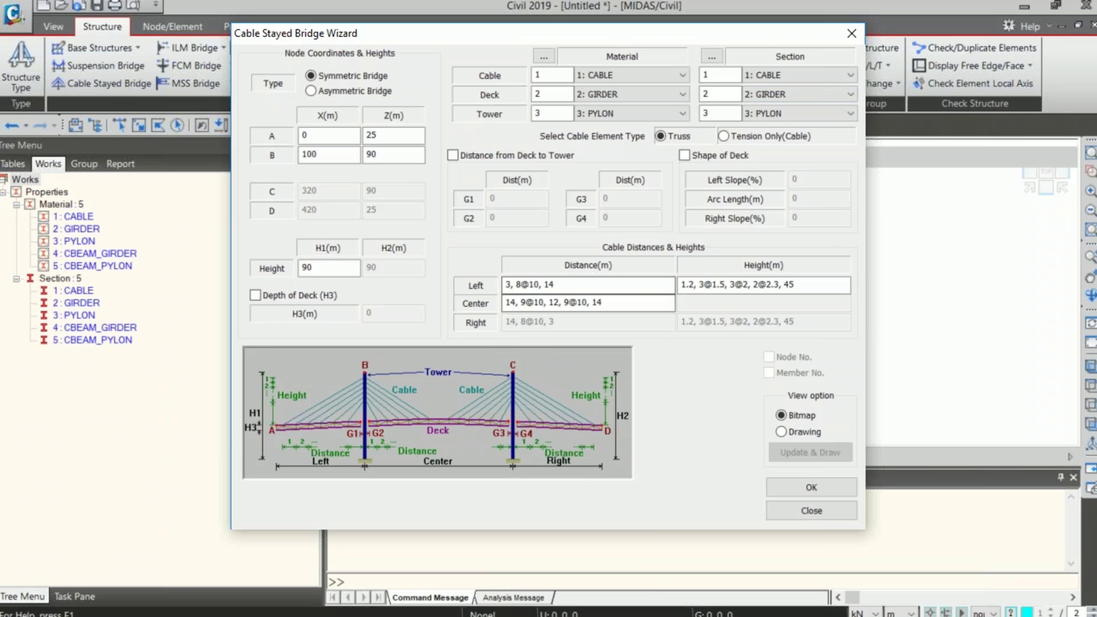
- Enable the Shape of Deck option to view its slope and arc length inputs, and disable it again
click(723, 157)
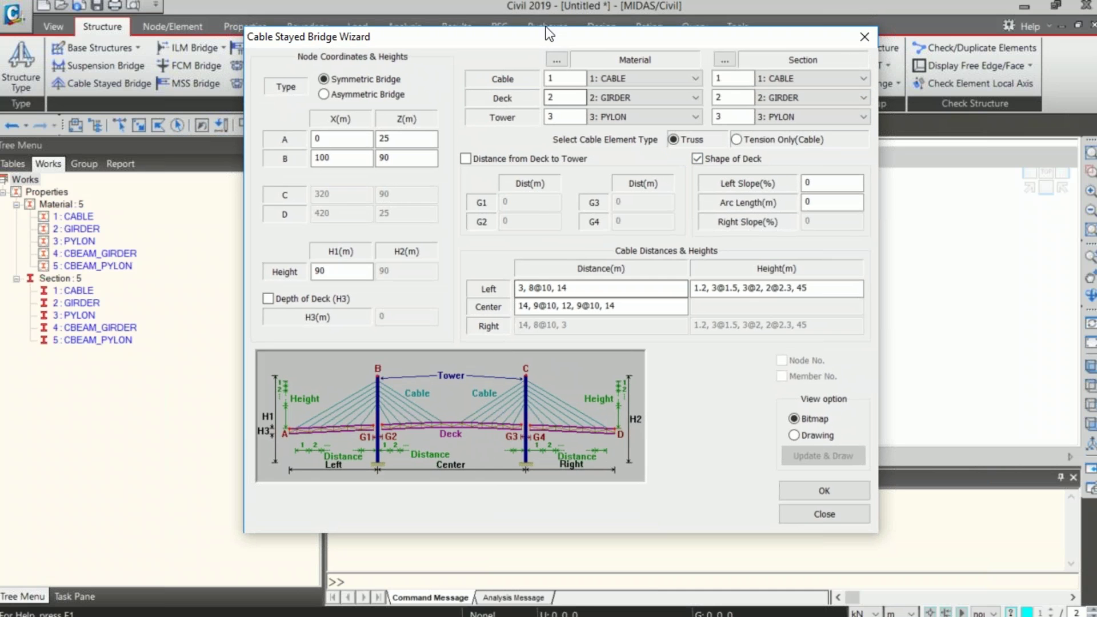
drag(543, 35, 536, 63)
drag(669, 45, 667, 30)
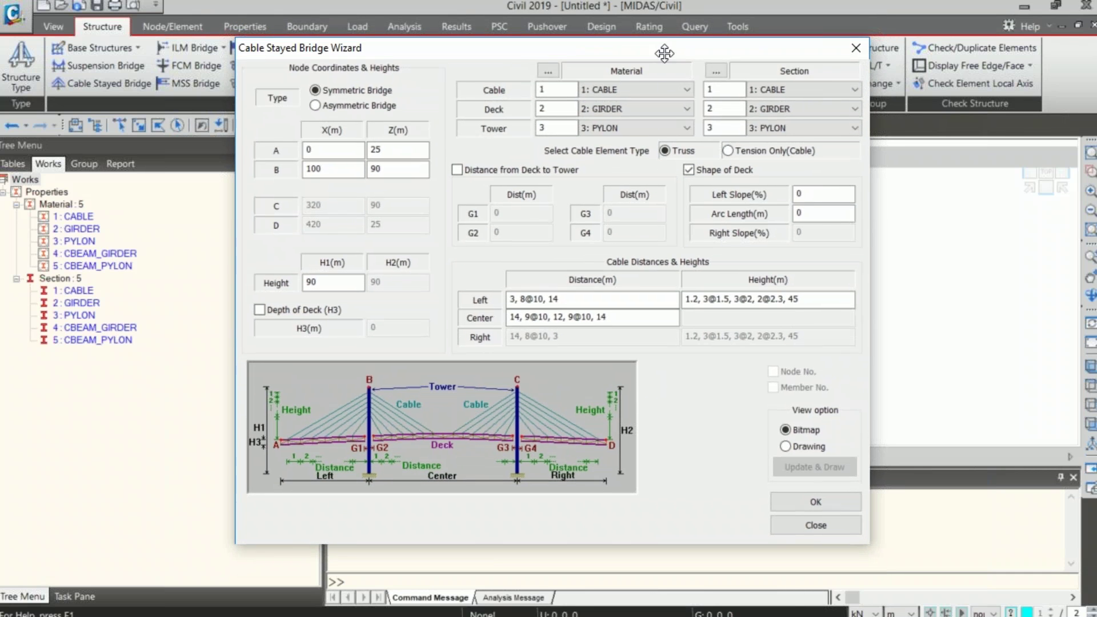
click(710, 165)
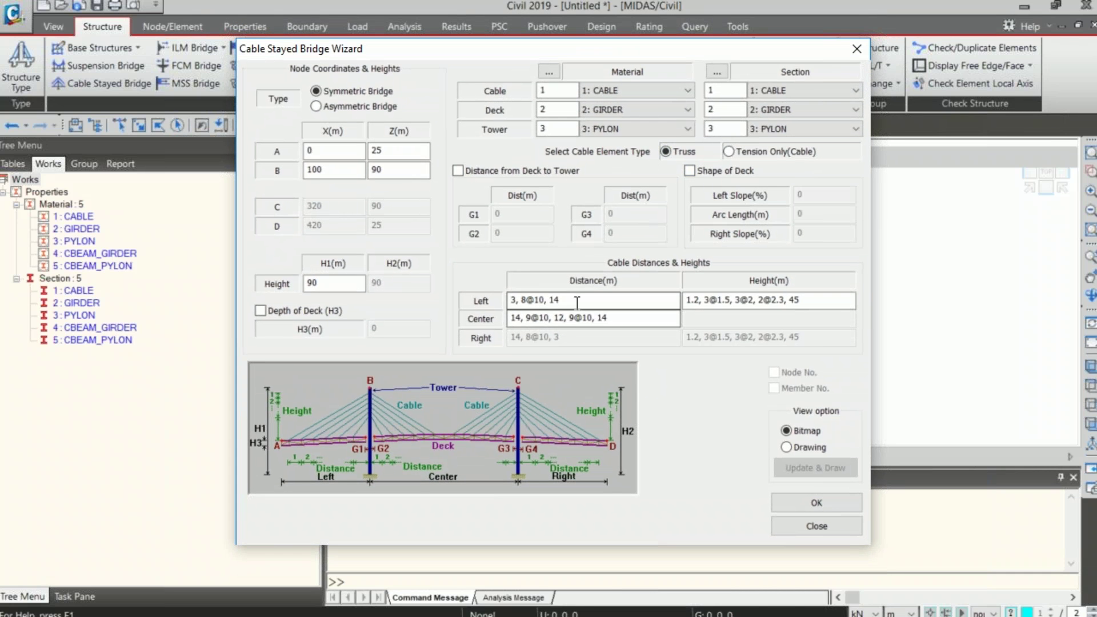
- Examine the left-span cable distances and cable heights defined in the wizard
double_click(509, 299)
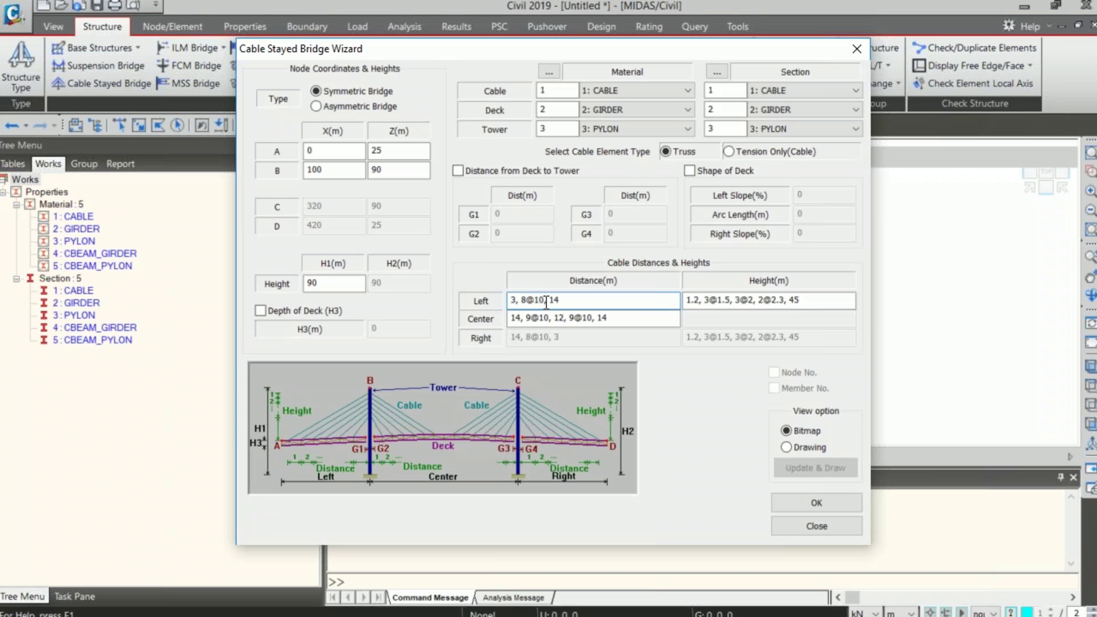
drag(545, 301, 521, 294)
drag(550, 301, 567, 301)
drag(823, 301, 705, 307)
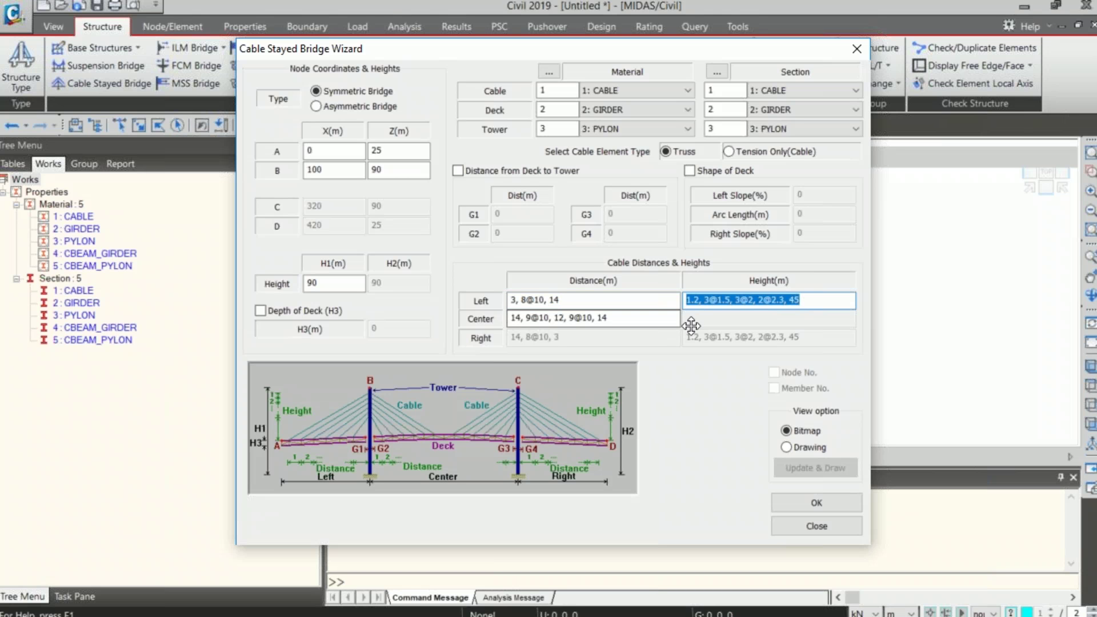
click(720, 303)
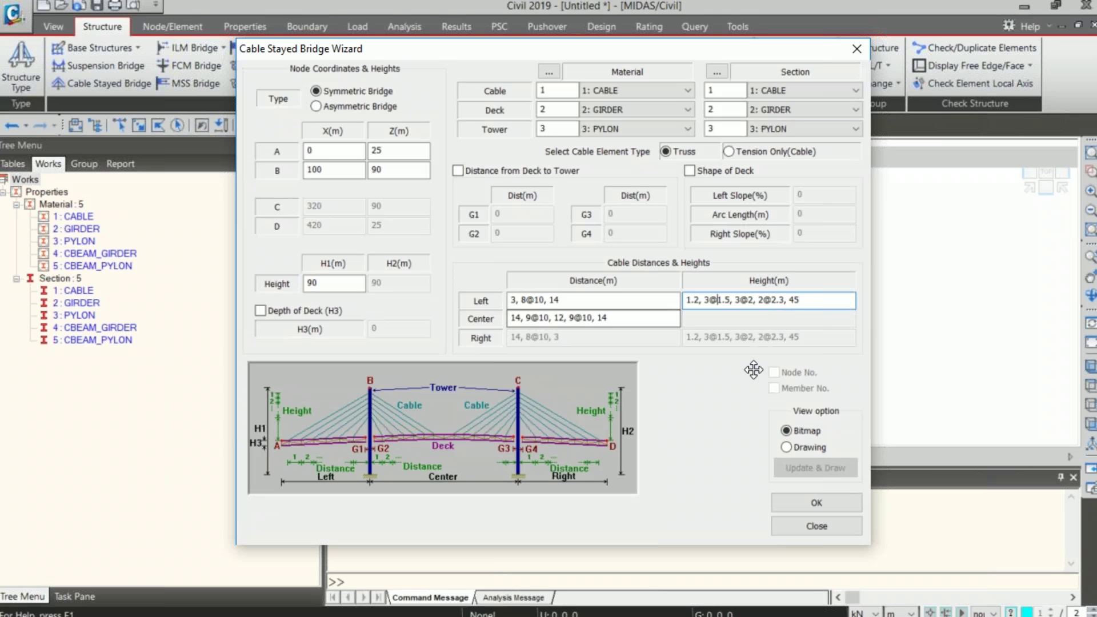
- Draw the bridge preview in the wizard and compare the cable layout with the General Layout slide of Example Problem 1
click(814, 448)
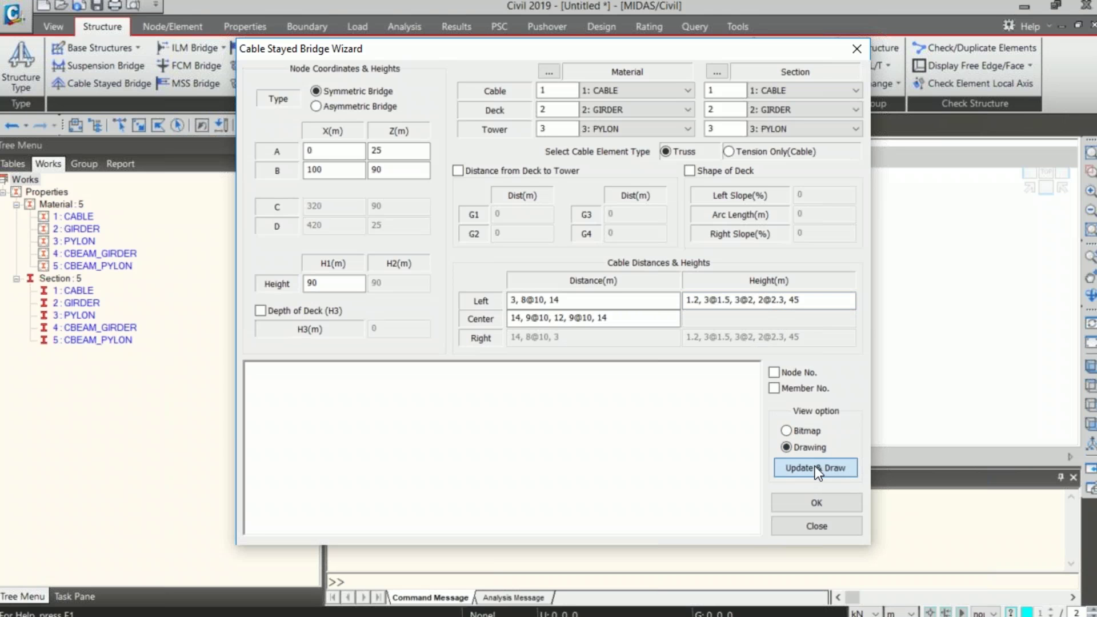
click(815, 465)
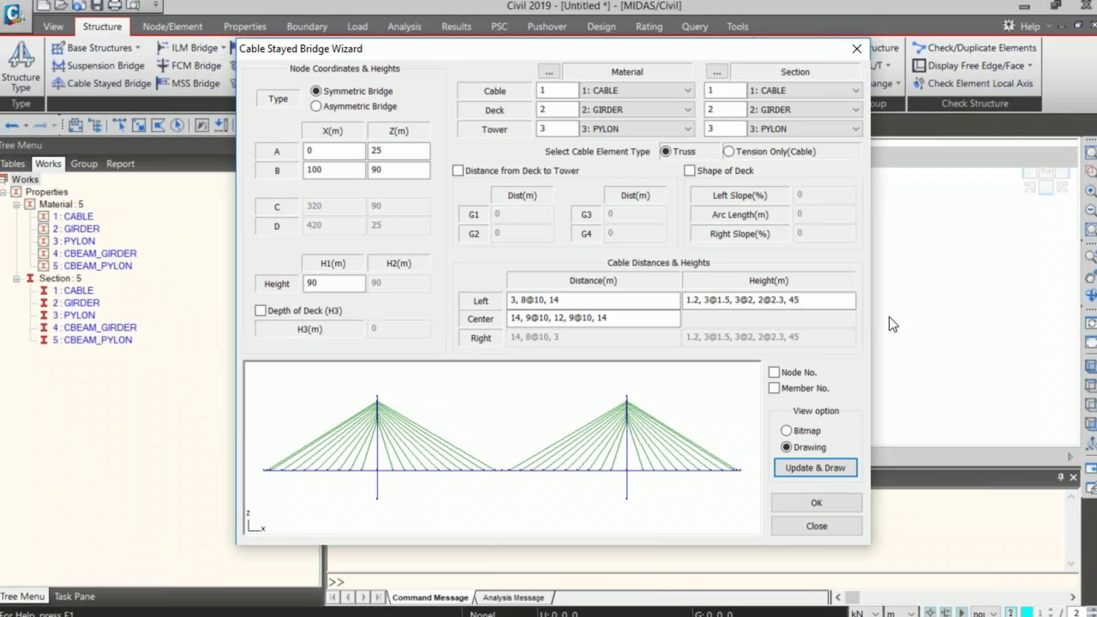
drag(785, 300, 684, 303)
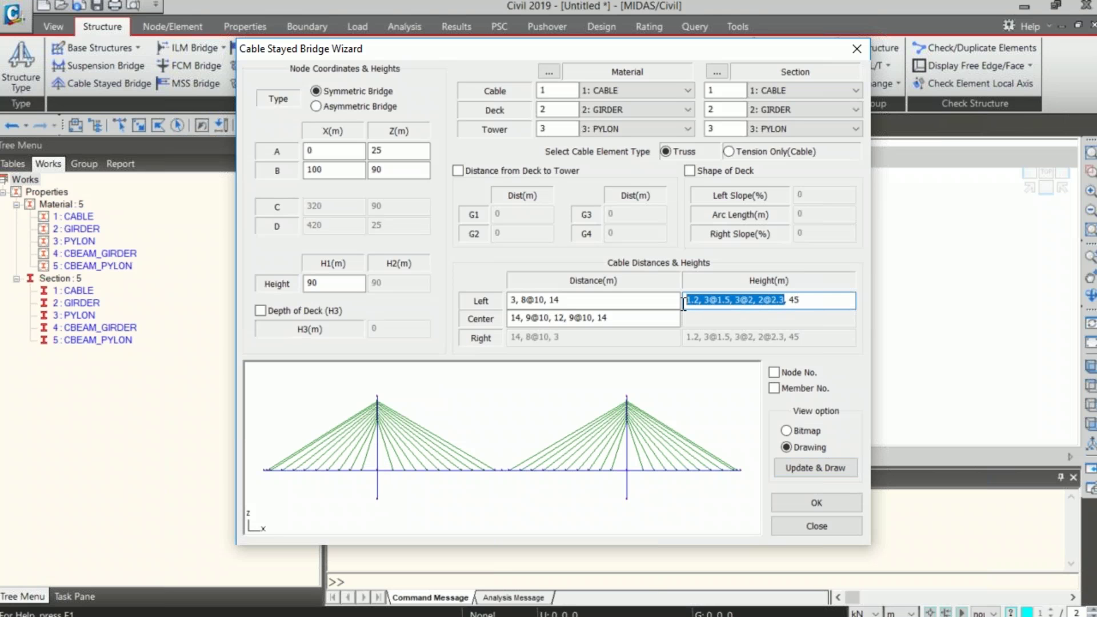
click(751, 301)
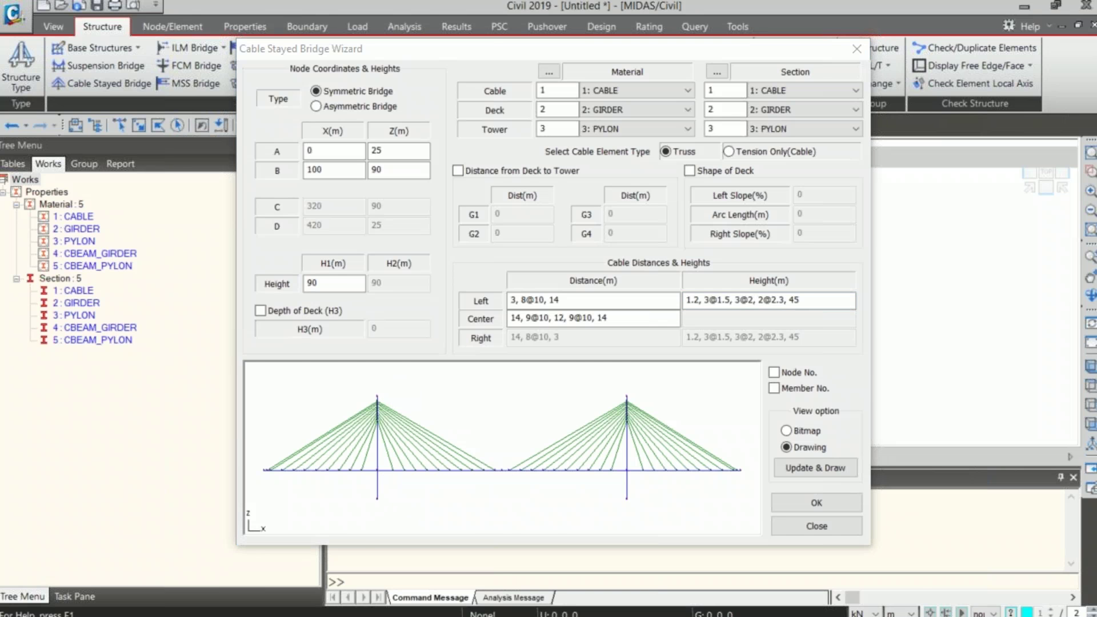
key(alt+Tab)
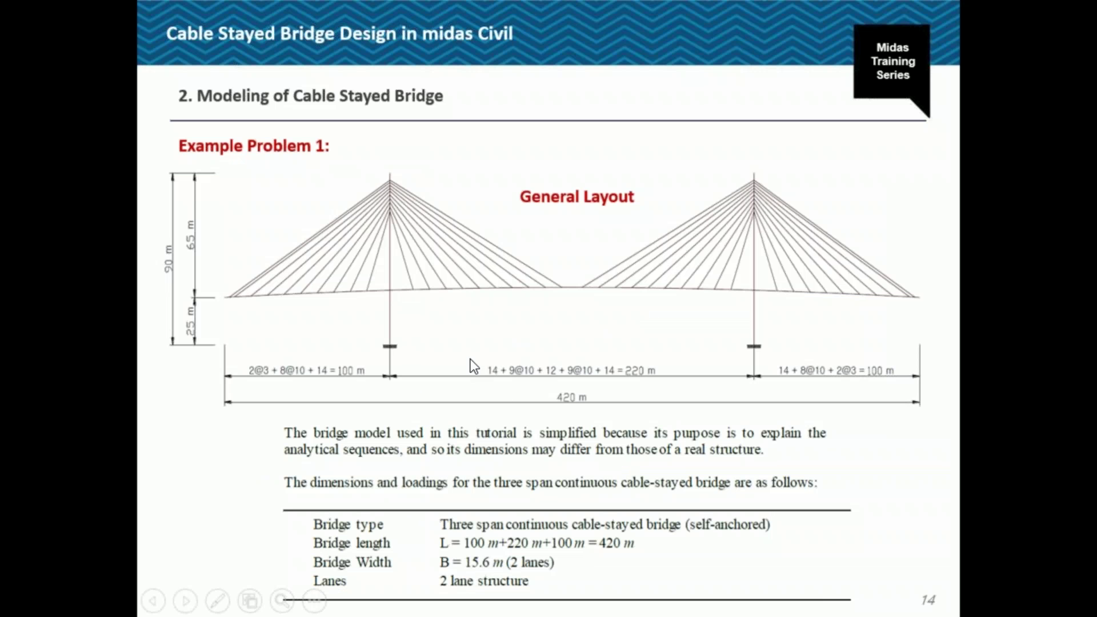
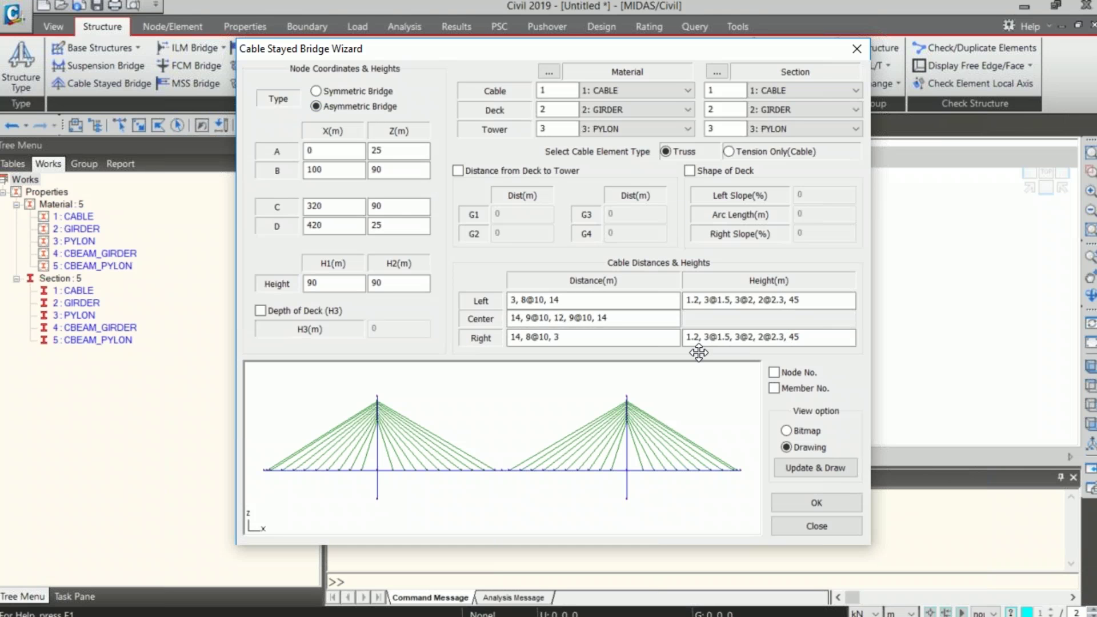
- Set the bridge type to symmetric, generate the cable-stayed bridge model and show it in front view
click(339, 90)
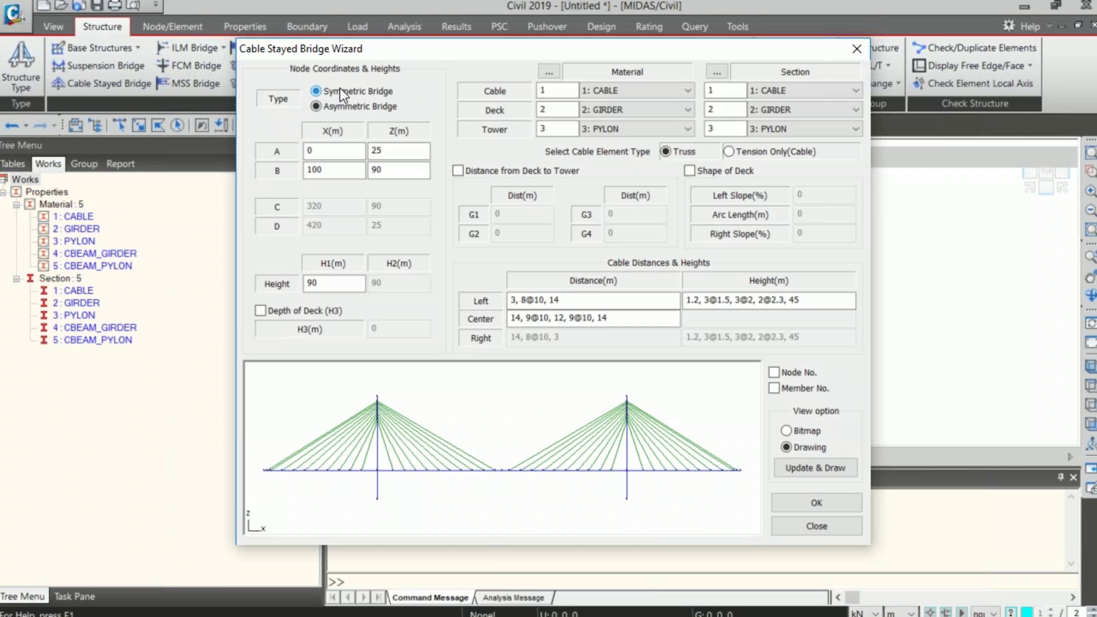
click(830, 501)
click(1047, 188)
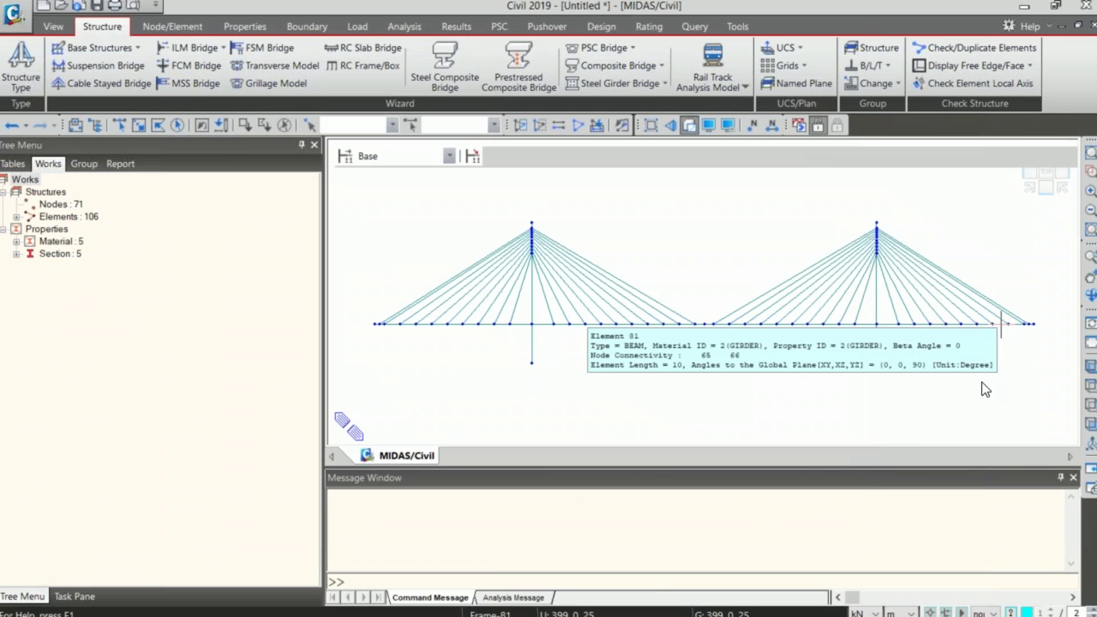
- Enlarge the model view by shrinking the message window and works tree, and show the bridge in isometric view
drag(940, 472, 941, 504)
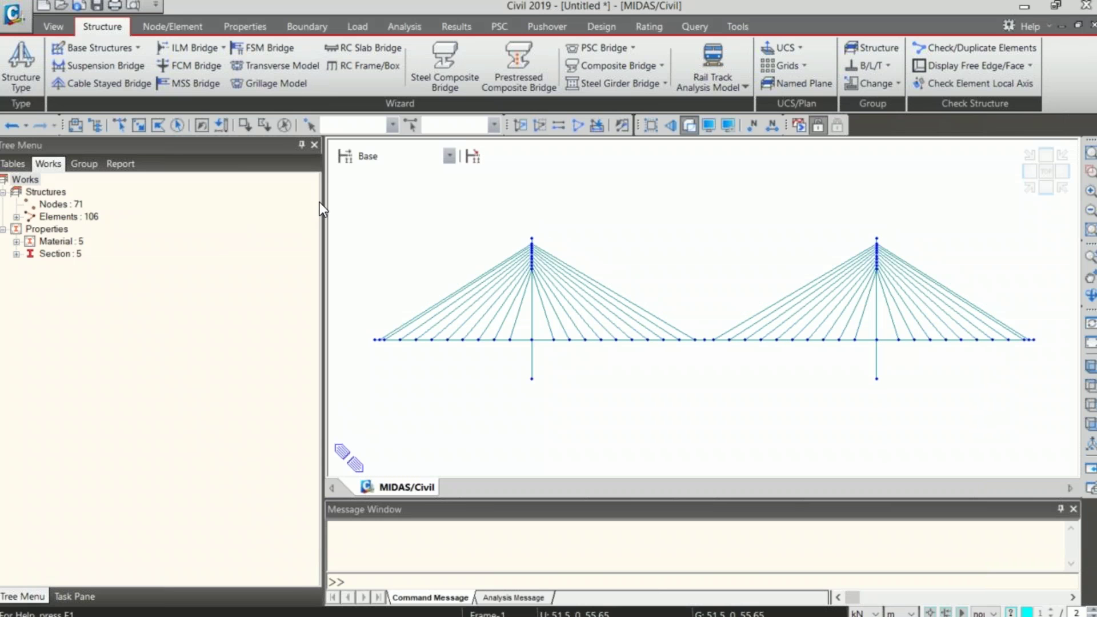
drag(322, 202, 197, 202)
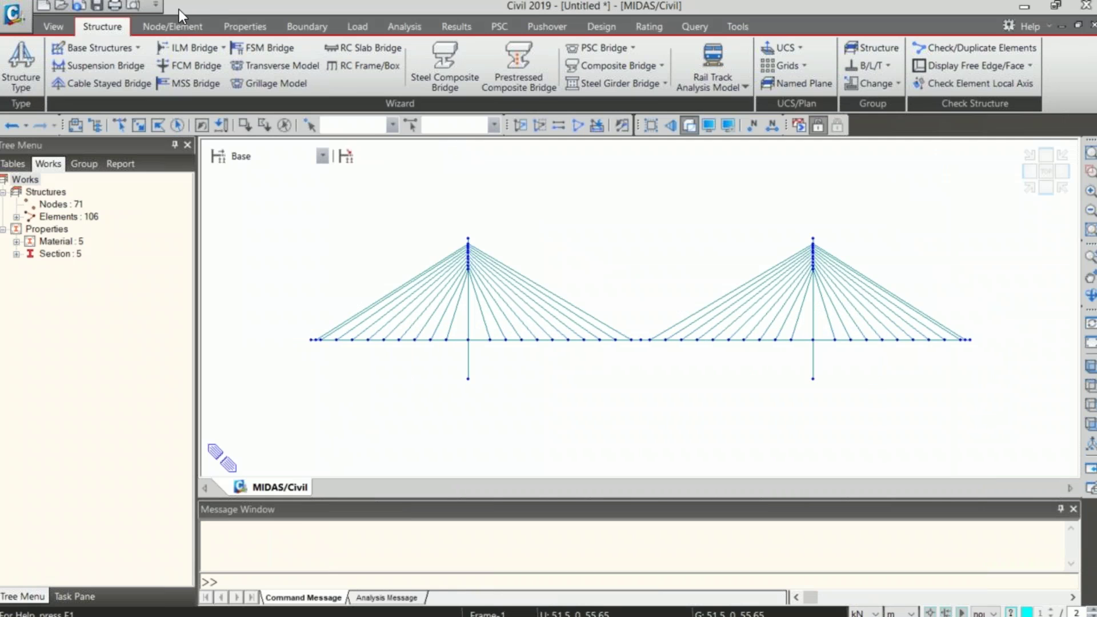
click(173, 26)
click(104, 30)
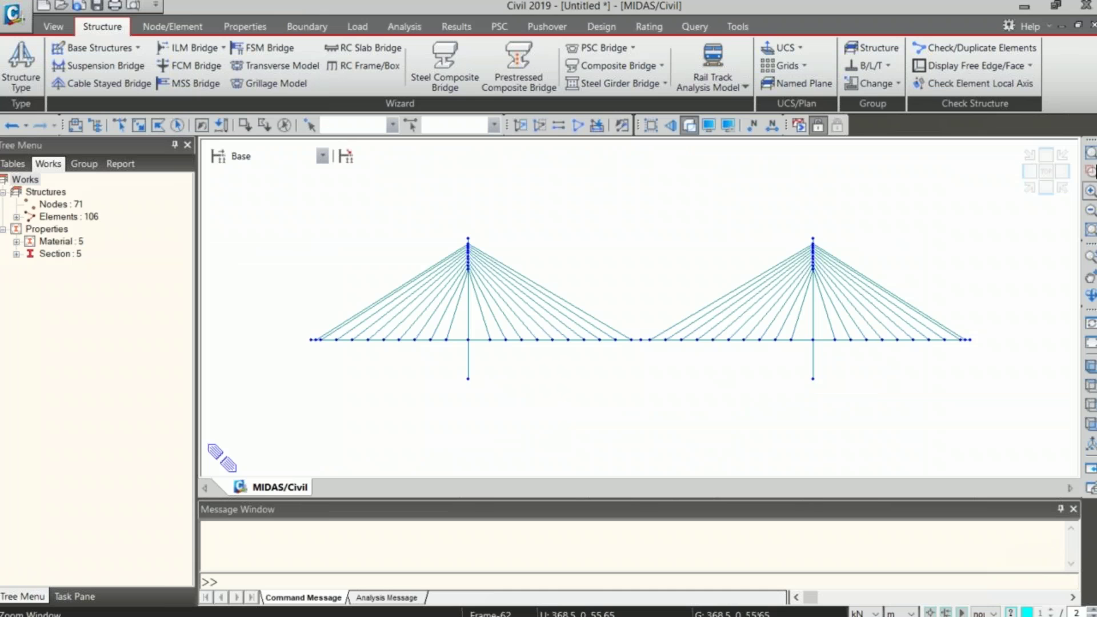
click(1029, 190)
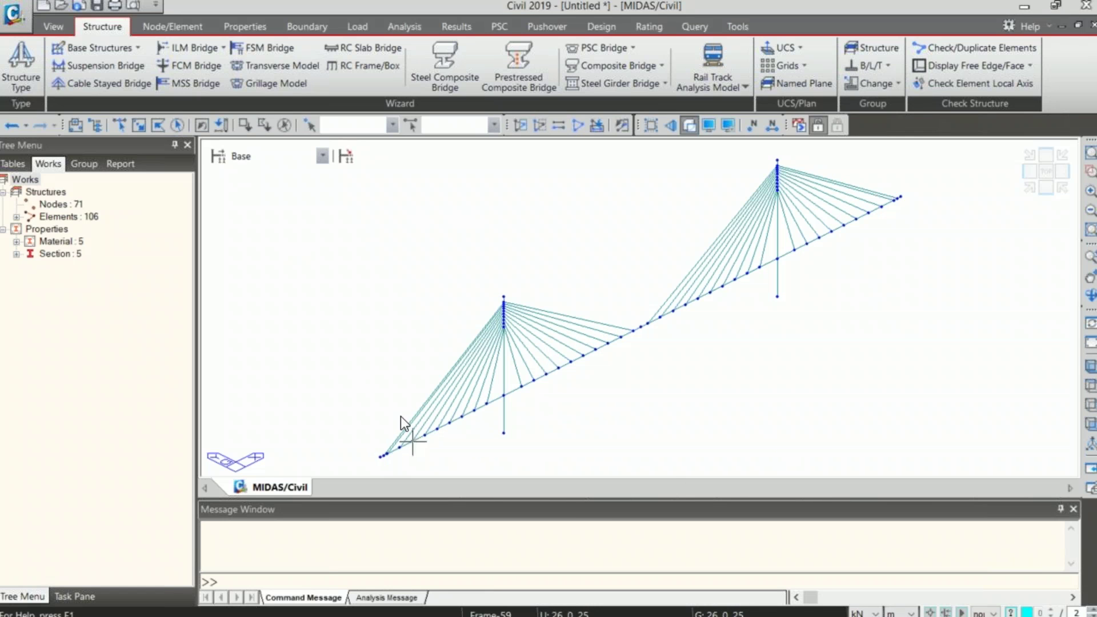
- Reopen the Cable Stayed Bridge Wizard to review the bridge inputs and close it without regenerating the model
click(107, 86)
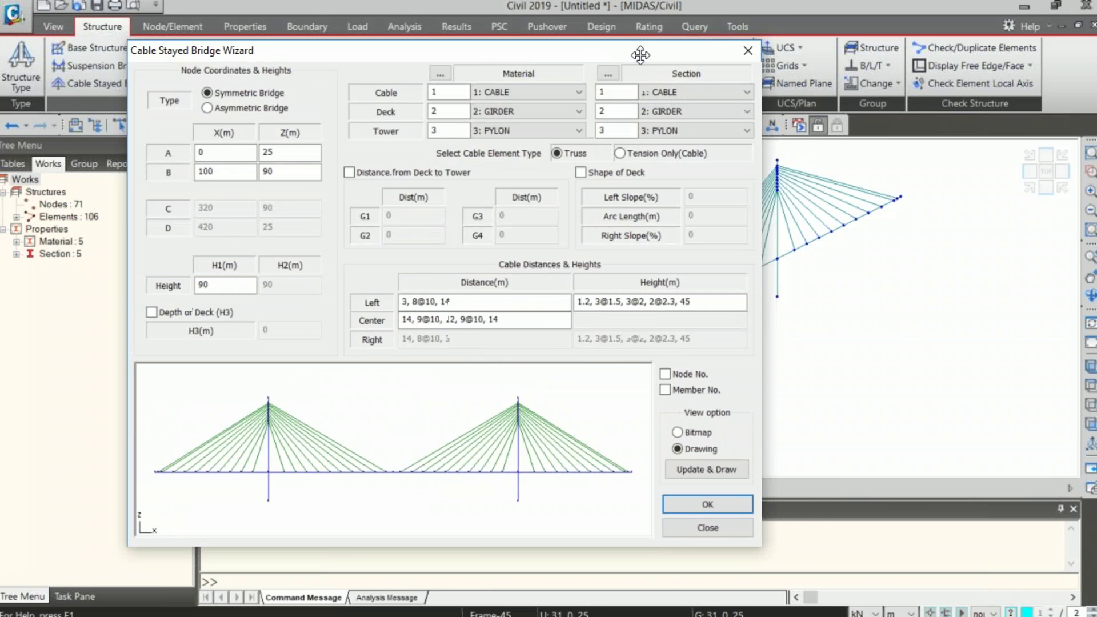
drag(640, 55, 681, 58)
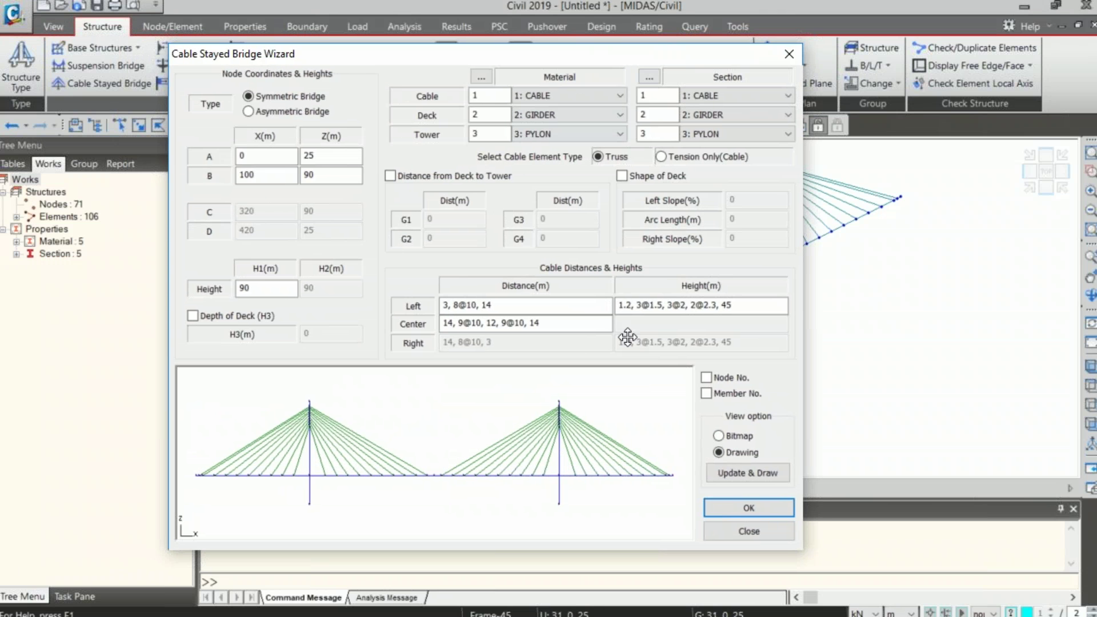
click(771, 534)
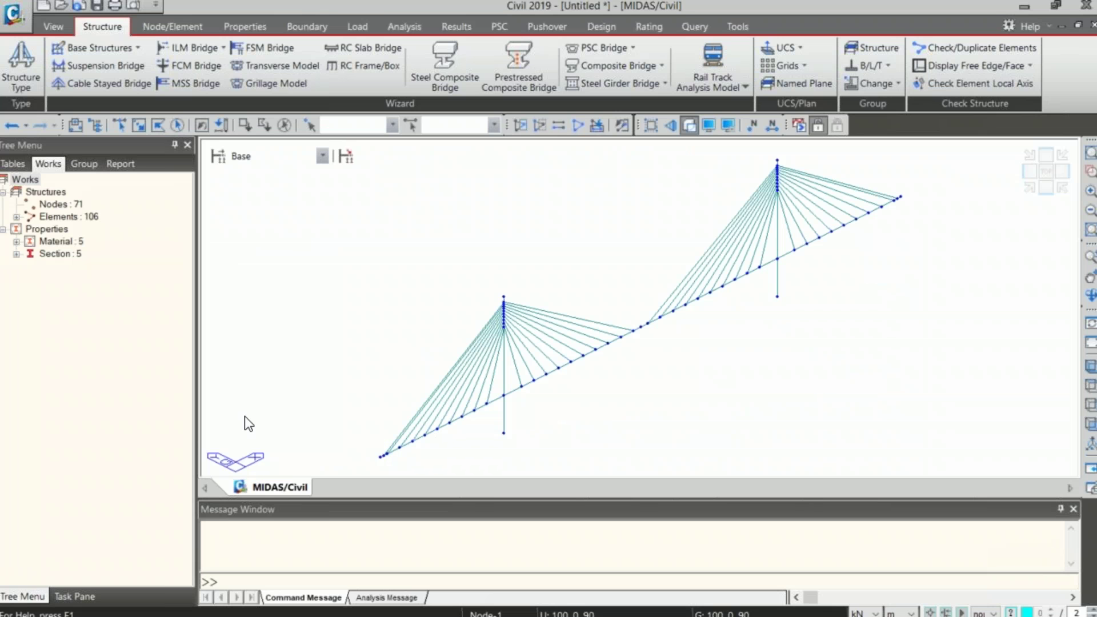
click(61, 6)
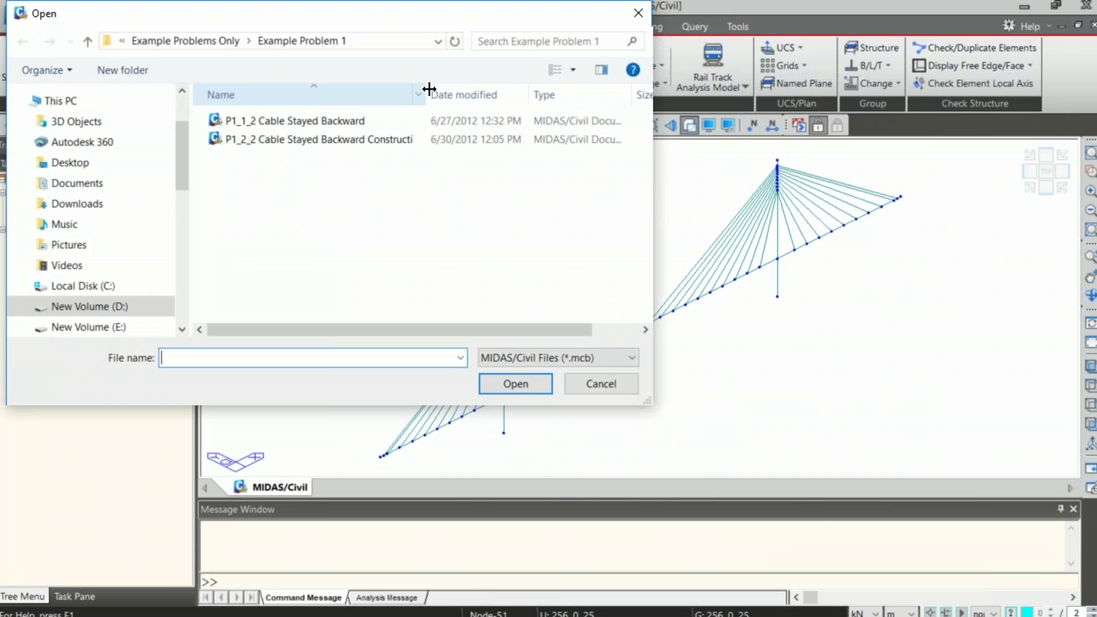
drag(427, 90, 490, 91)
click(372, 141)
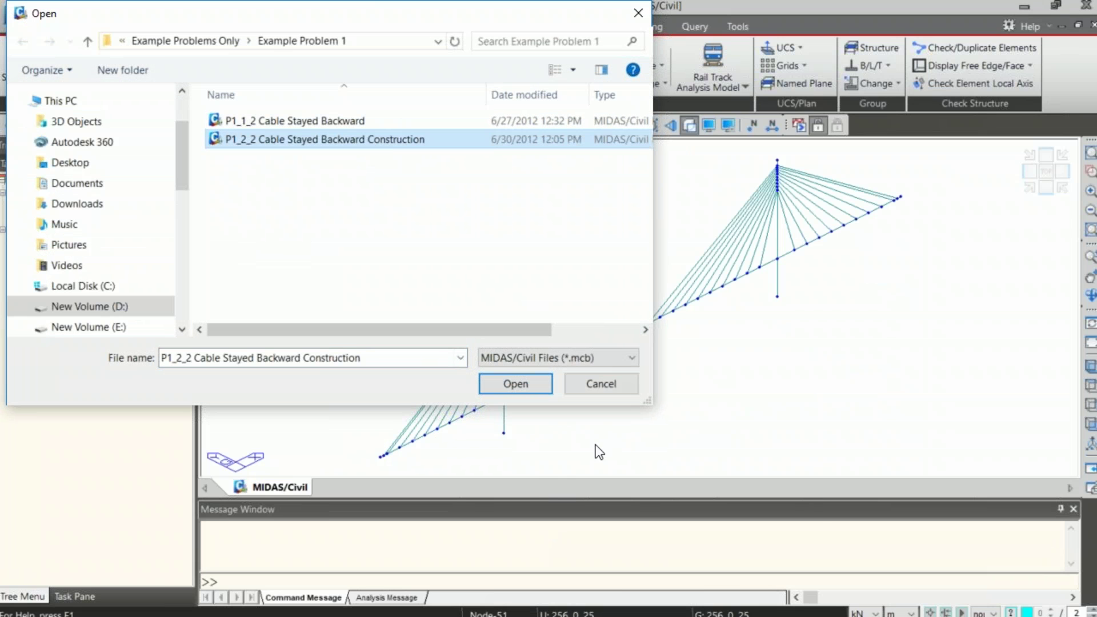
click(529, 390)
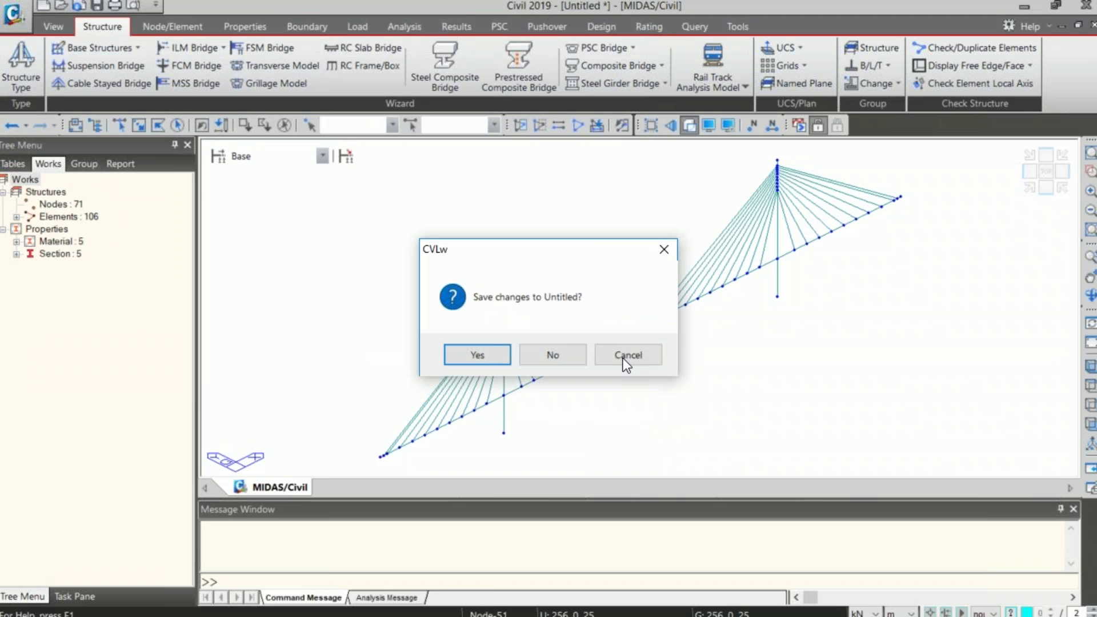
click(640, 359)
- Open the project P1_1_2 Cable Stayed Backward without saving the changes to the untitled model
click(59, 8)
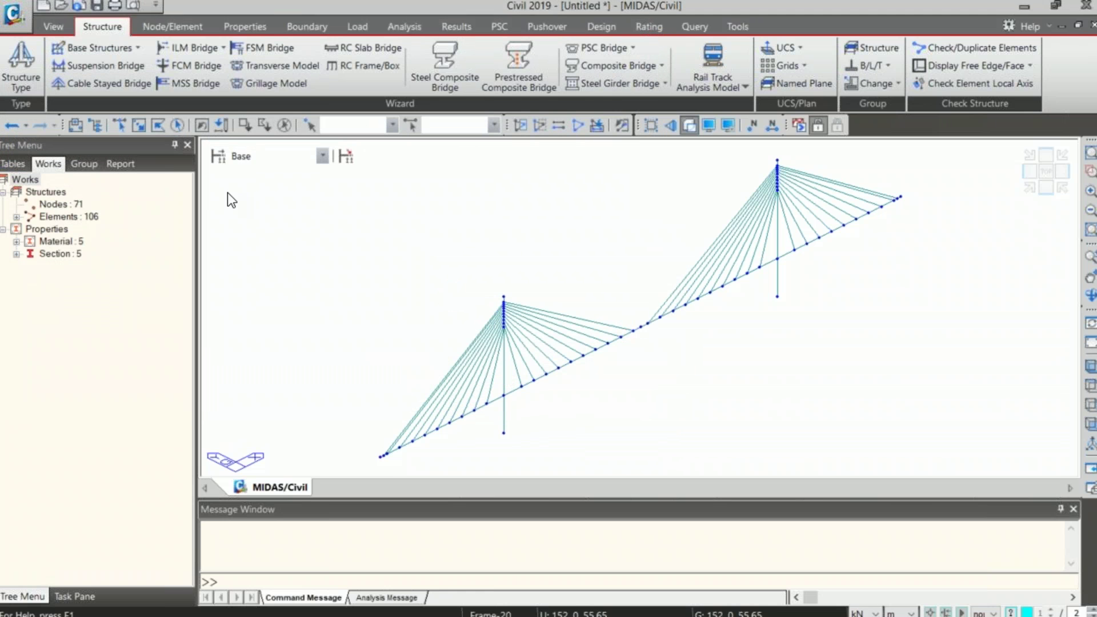
click(326, 121)
click(517, 386)
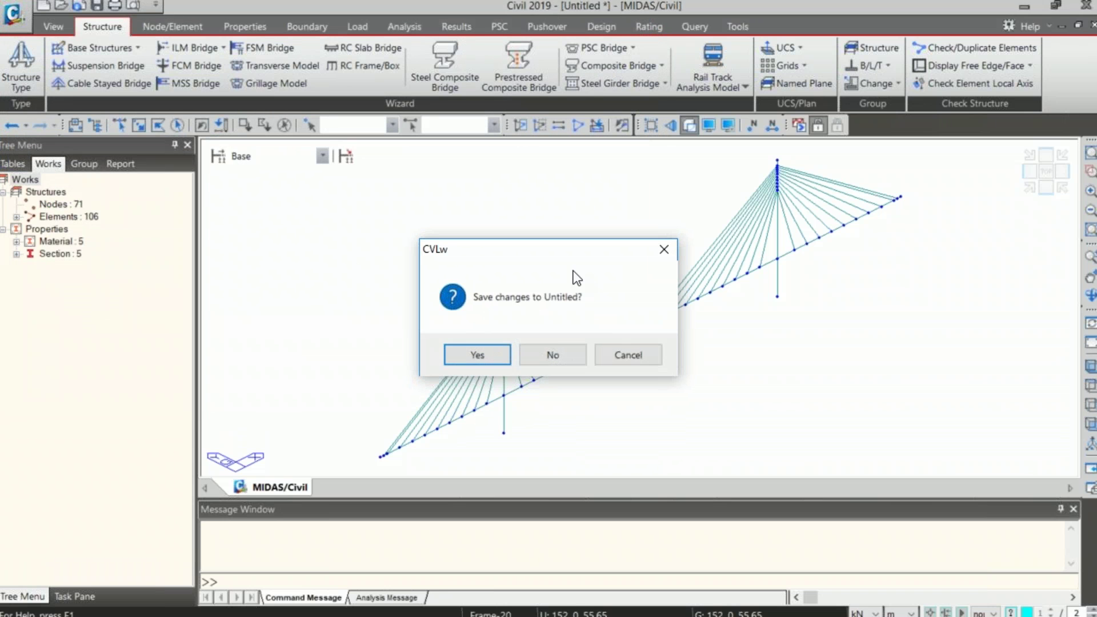
click(557, 348)
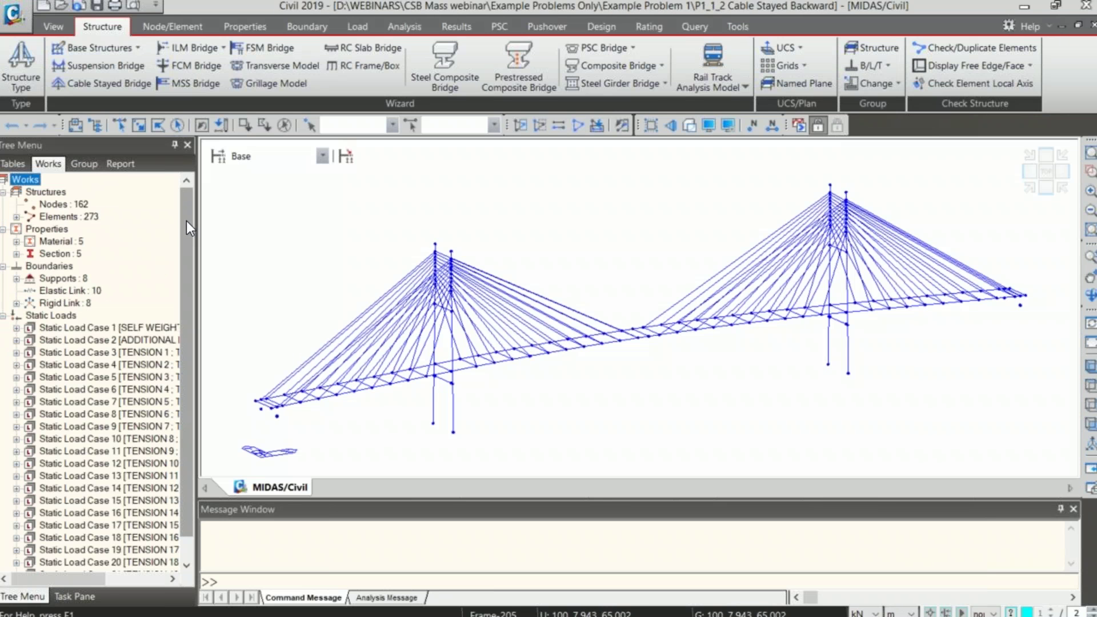
- Widen the works tree and review the project's structures, properties, boundaries and static load cases
drag(197, 190, 256, 191)
scroll(238, 299, down, 1)
scroll(241, 198, up, 1)
scroll(241, 212, down, 1)
scroll(250, 202, up, 1)
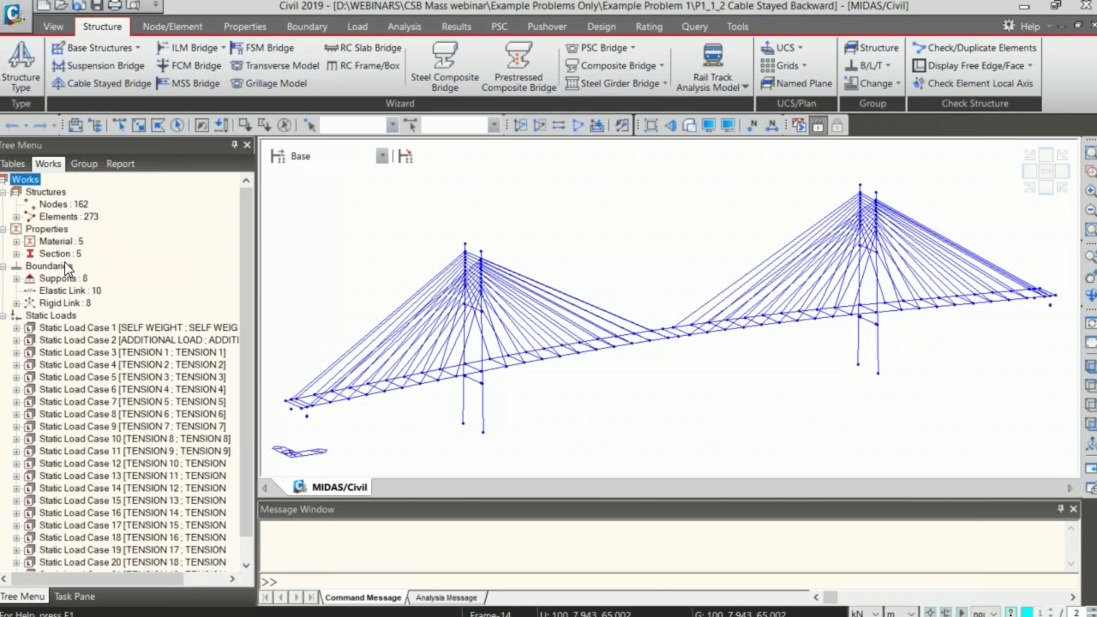
- Look through the material and section entries of the bridge model
double_click(61, 242)
double_click(61, 242)
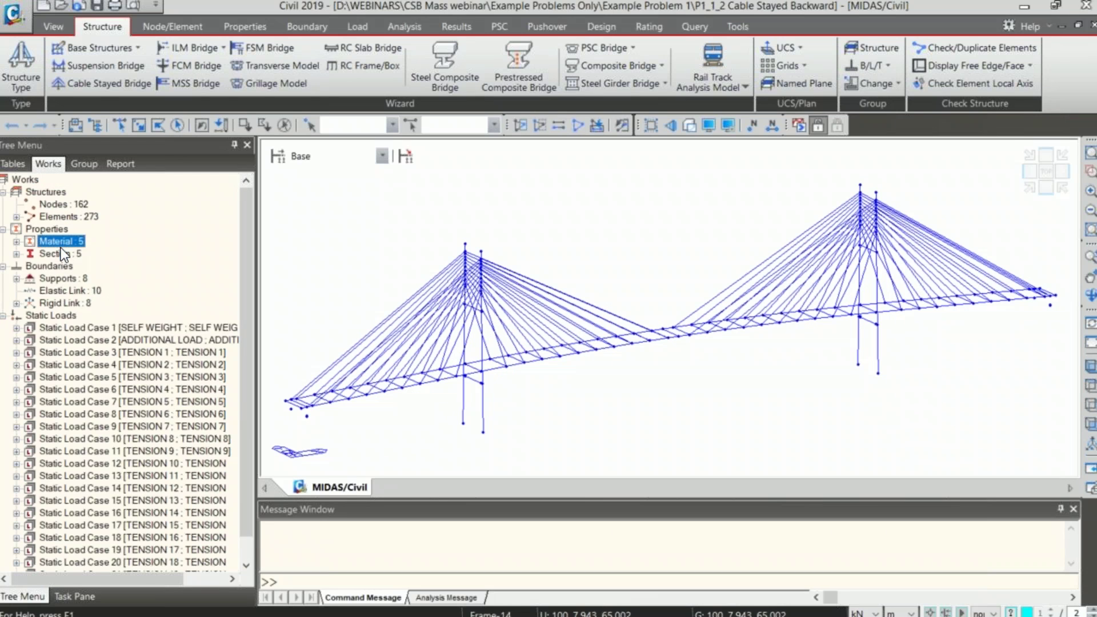
double_click(61, 253)
double_click(61, 254)
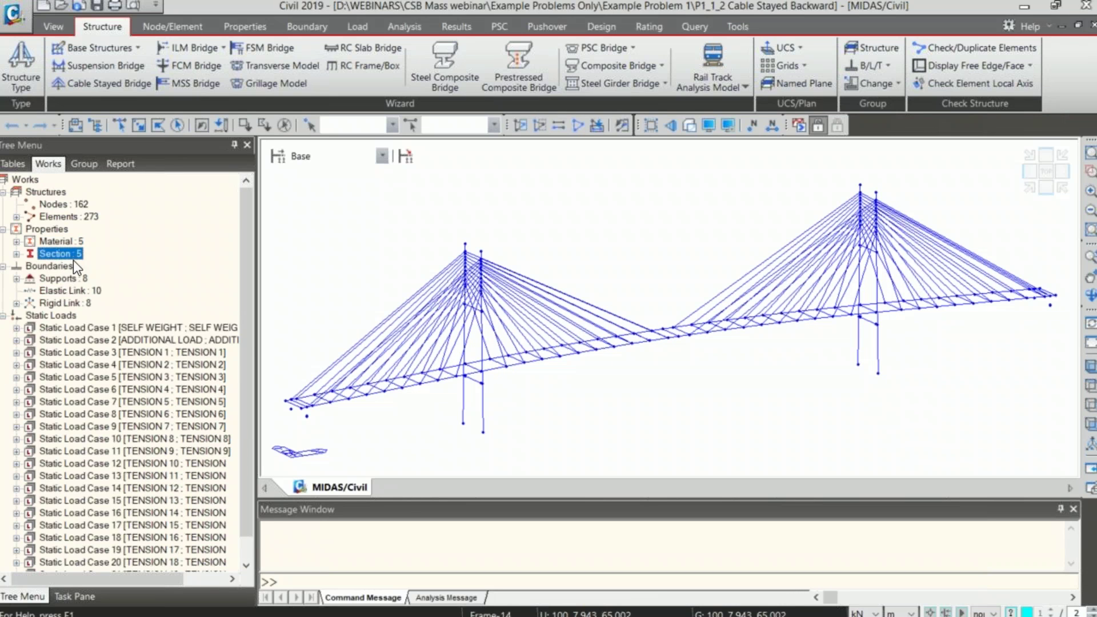
- Display the Type 1 supports on the bridge and view them in isometric view
double_click(64, 278)
right_click(80, 291)
click(161, 490)
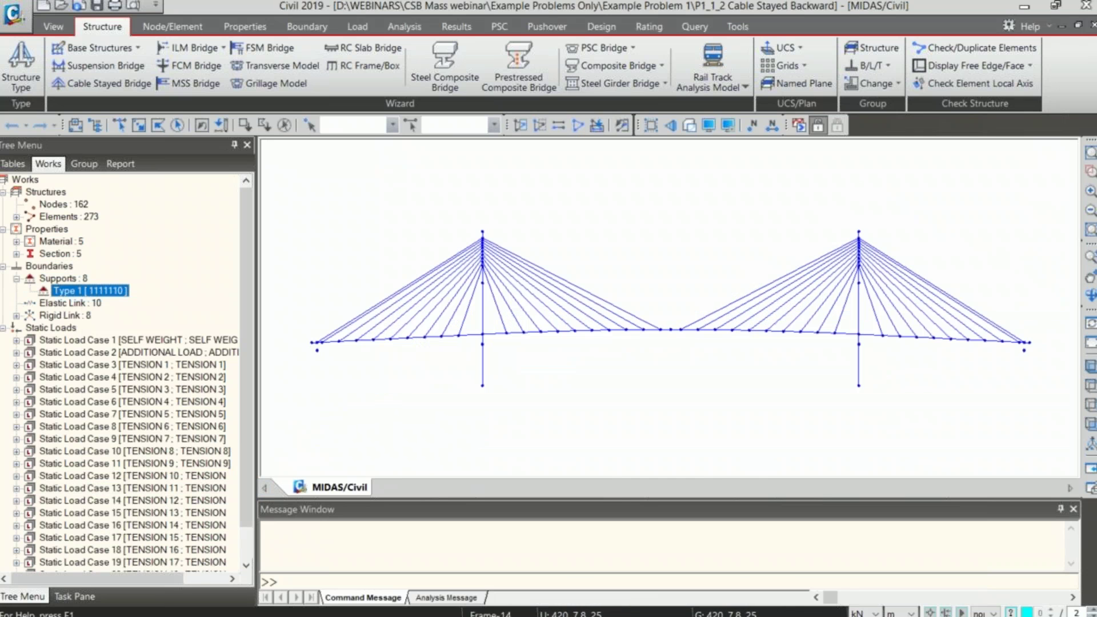
click(1046, 188)
click(1032, 188)
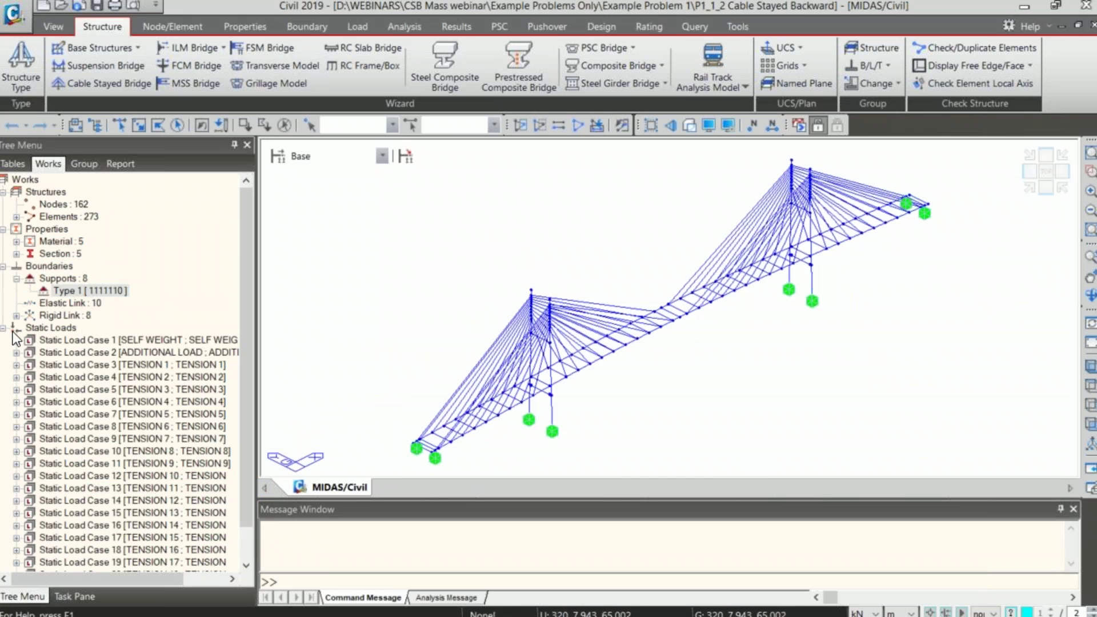
- Display the elastic links and examine them at the deck end and where the deck meets the pylon
right_click(69, 303)
click(123, 330)
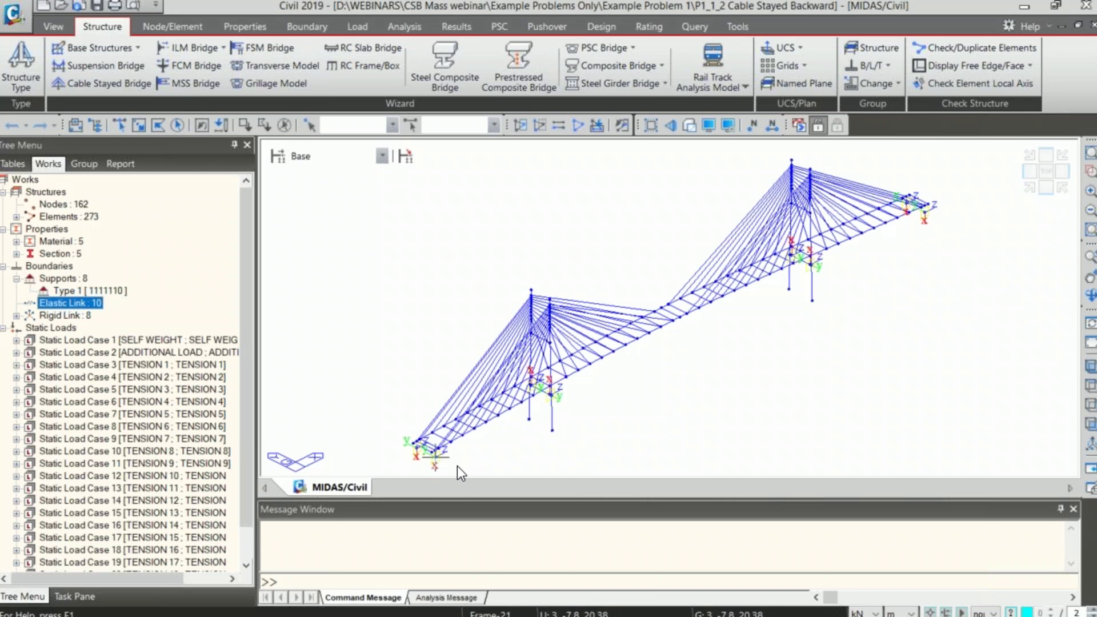
scroll(456, 465, up, 10)
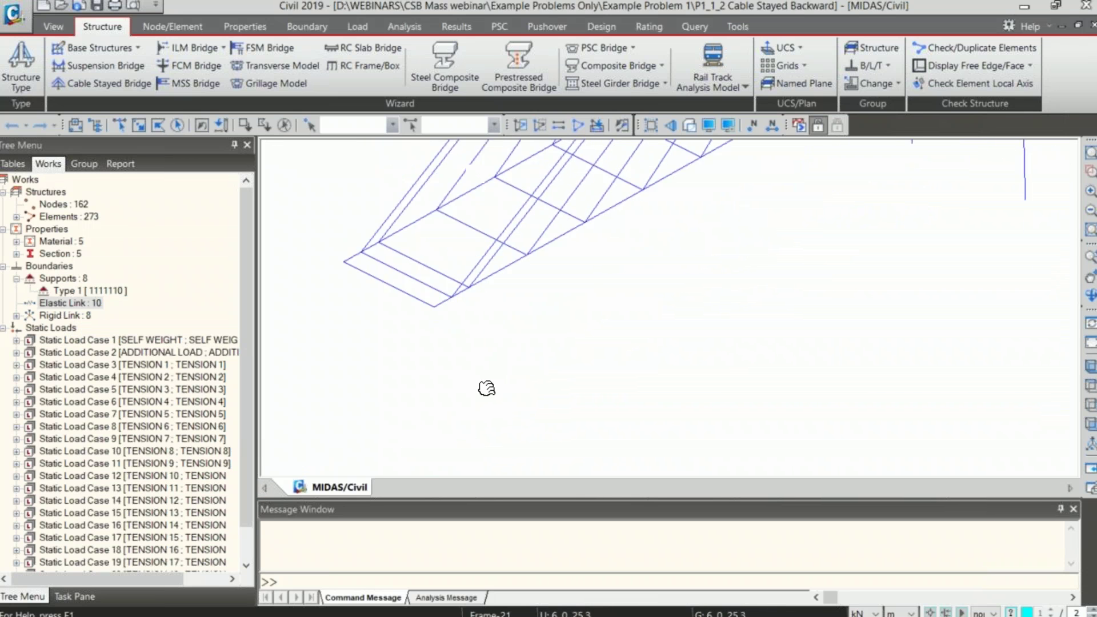
click(1032, 193)
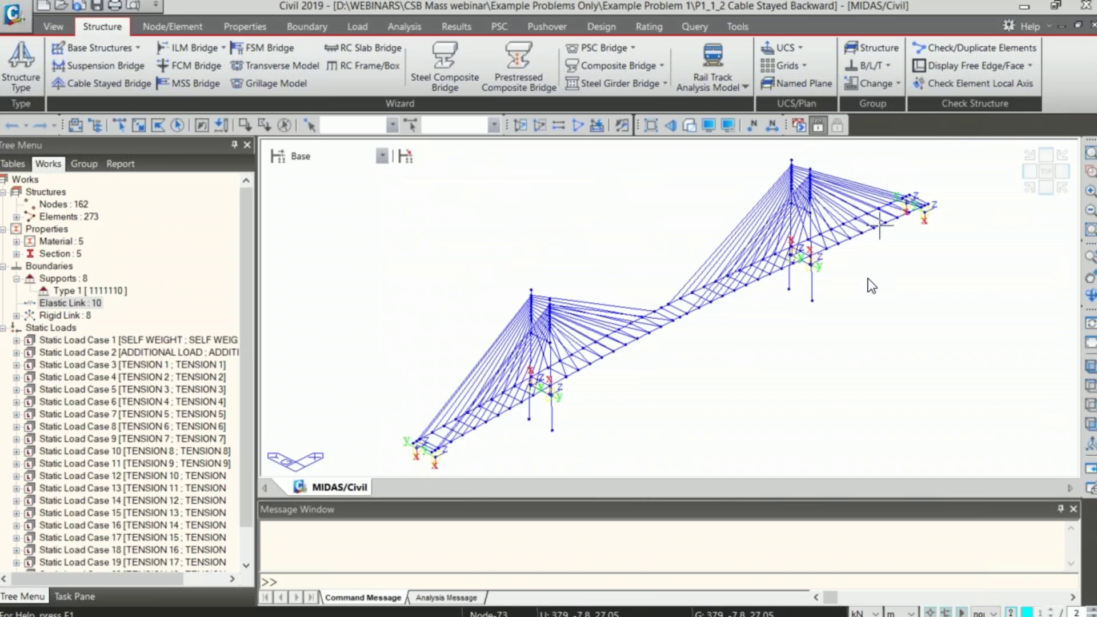
scroll(539, 324, up, 8)
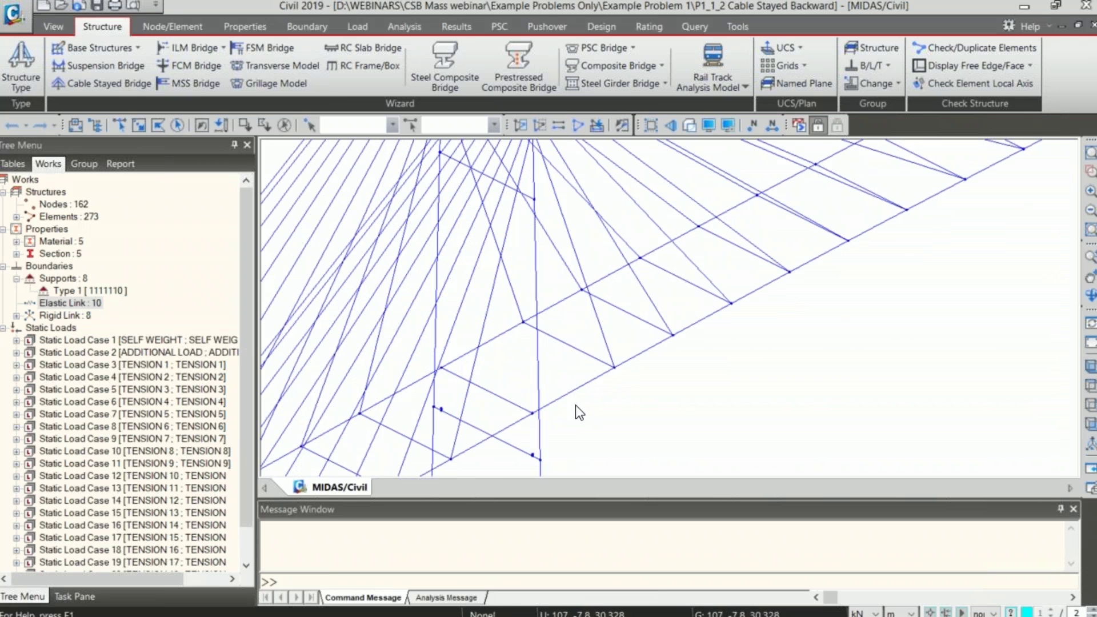
middle_drag(408, 424, 558, 363)
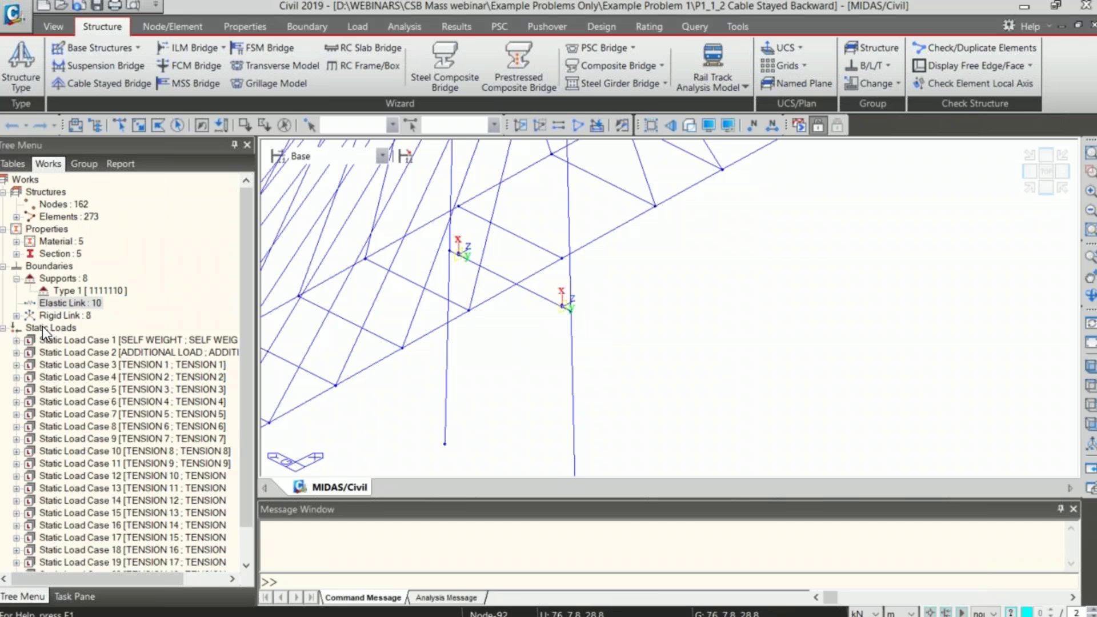
- Display the Type 1 rigid links at the pylon, hide them again, and return to the full front view
double_click(58, 314)
right_click(83, 324)
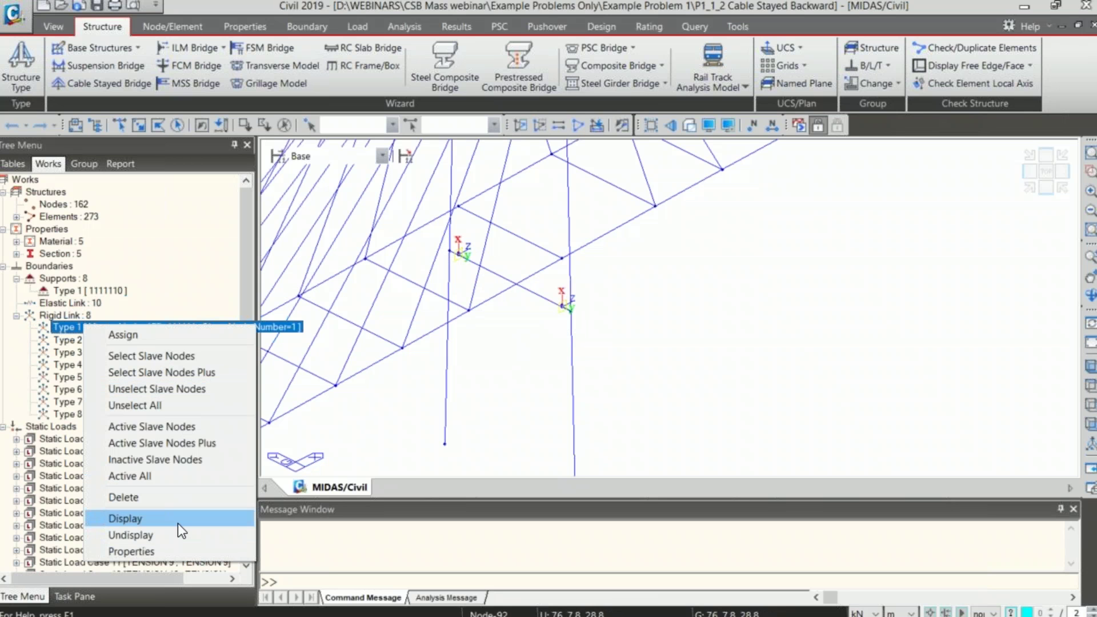
click(177, 521)
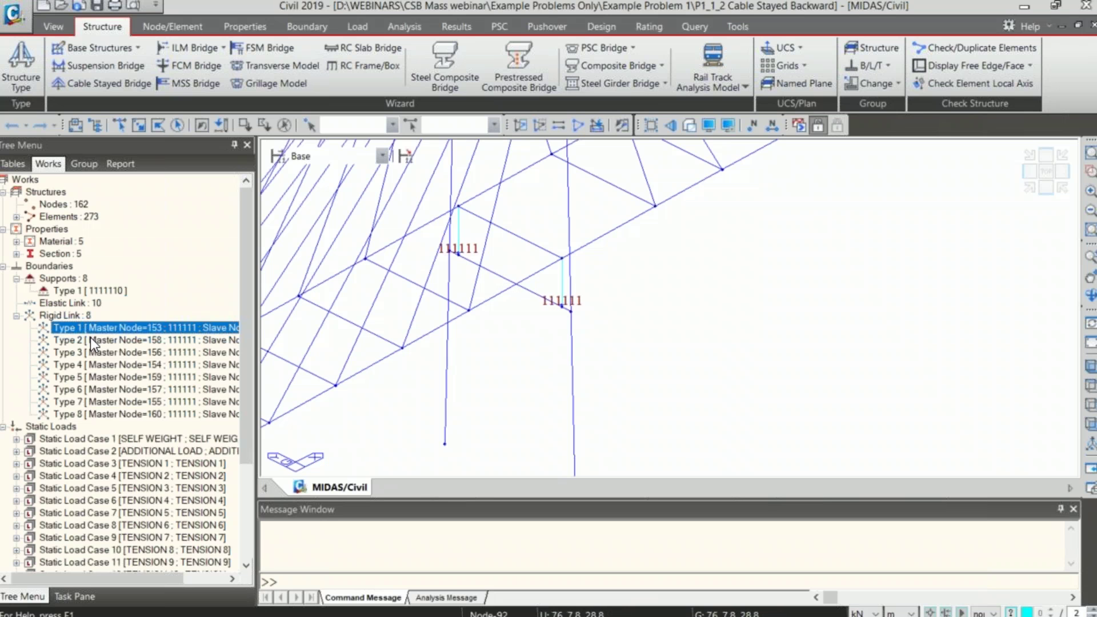
right_click(114, 329)
click(164, 541)
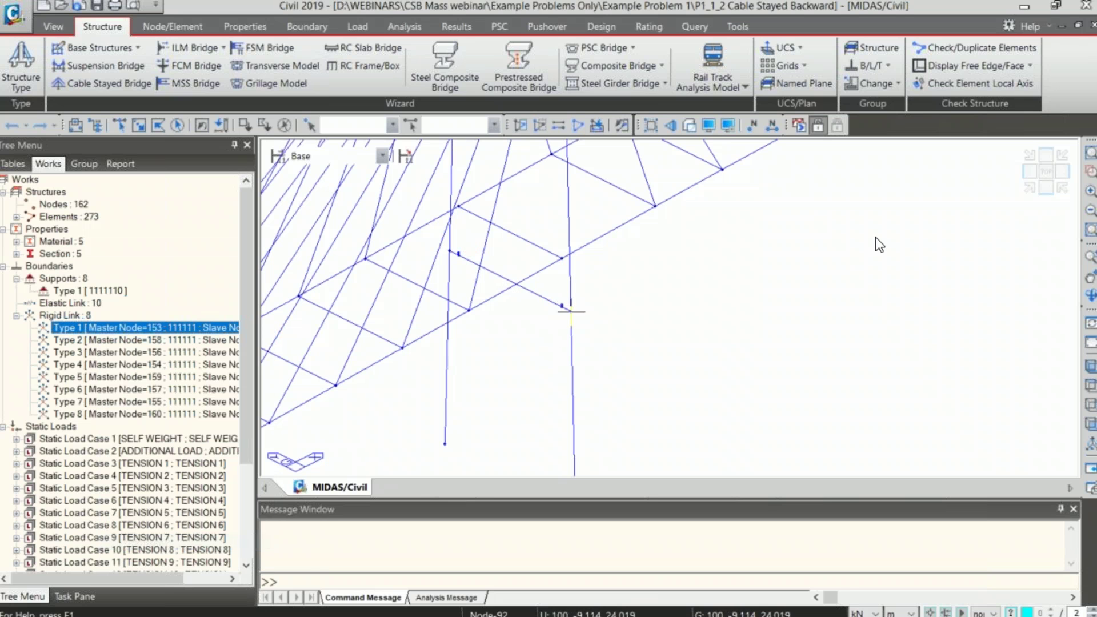
click(1047, 189)
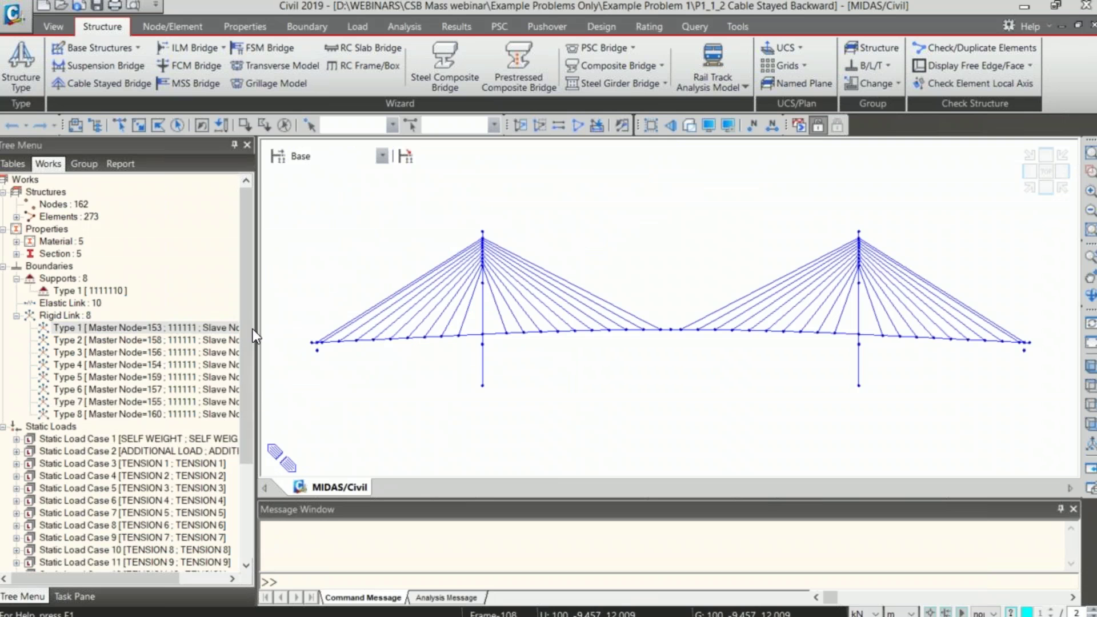
- Open the self weight definition of the SELF WEIGHT load case, review its factors, and close it
scroll(248, 347, down, 4)
double_click(174, 302)
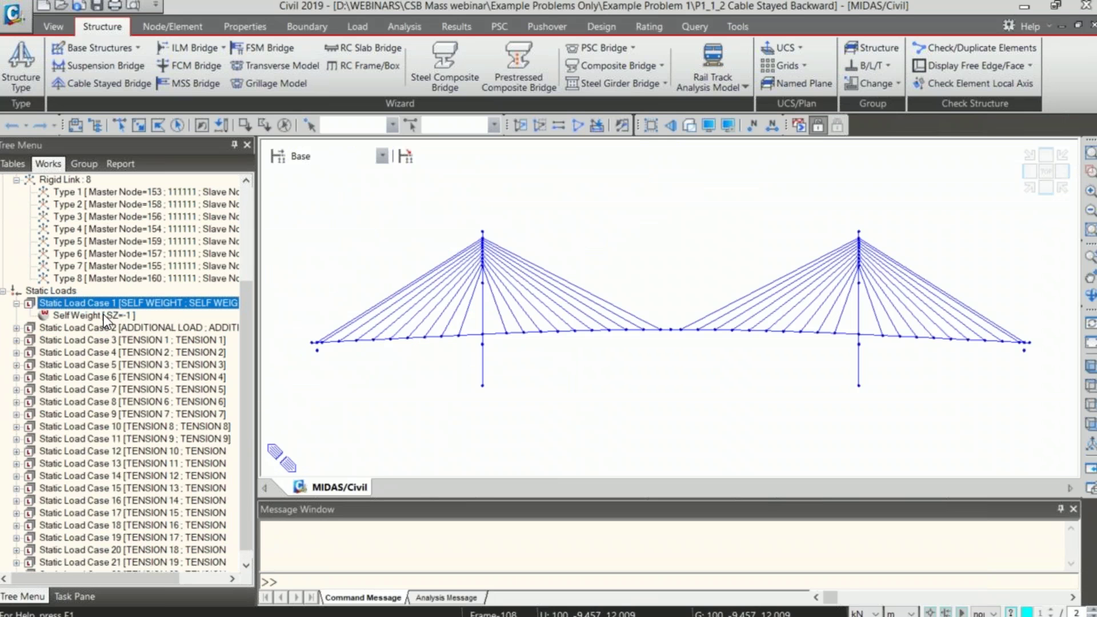
click(360, 27)
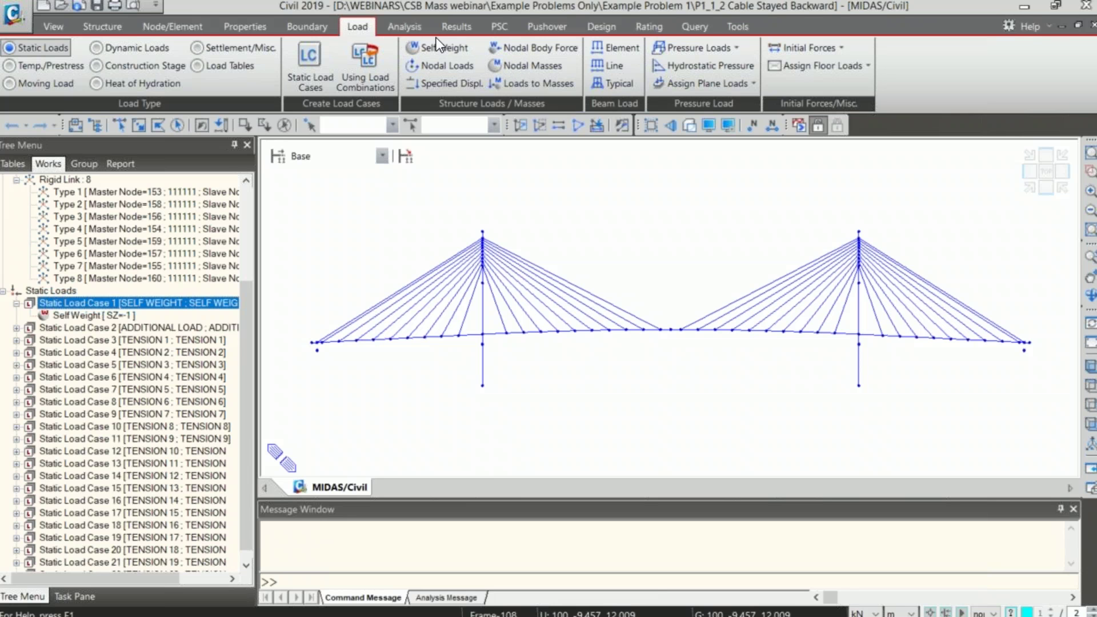
double_click(132, 318)
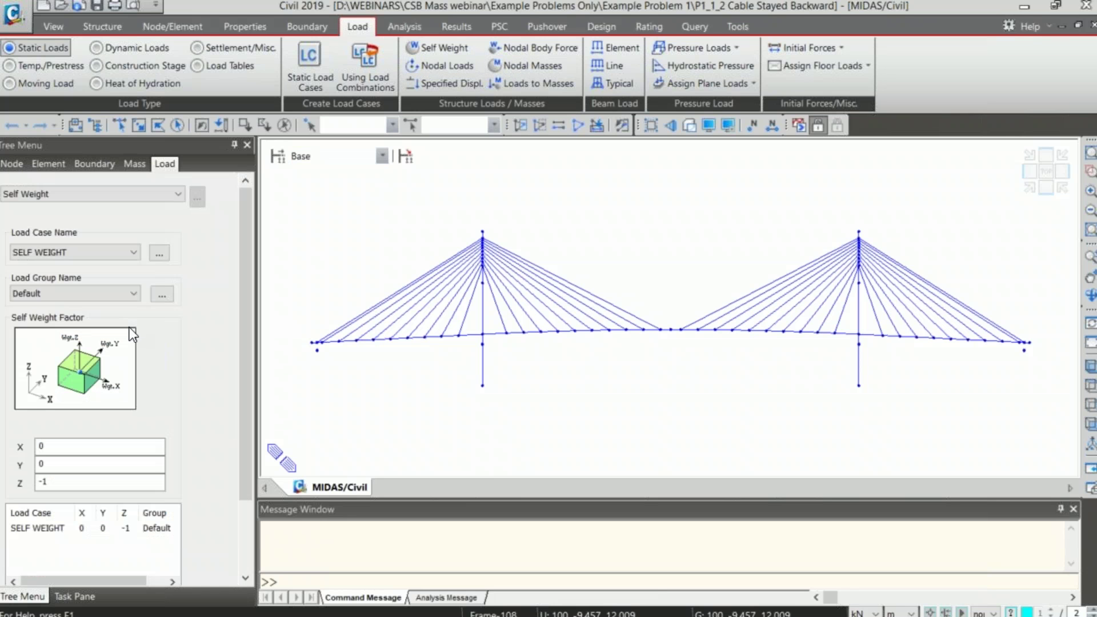
scroll(249, 551, down, 3)
click(152, 563)
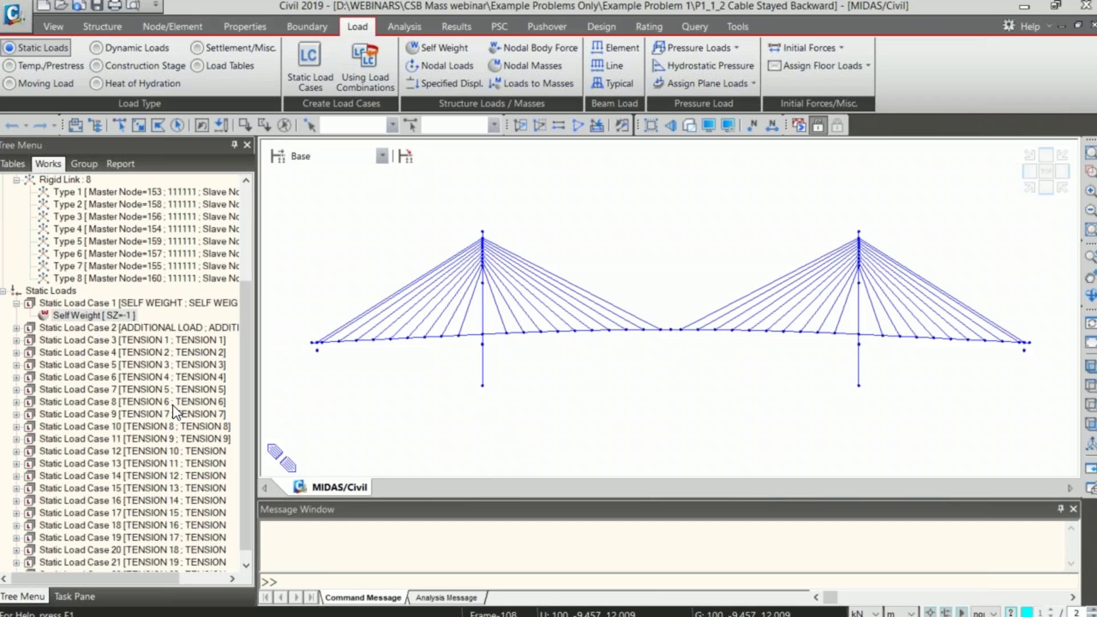
- Display the element beam loads of the ADDITIONAL LOAD case on the deck
double_click(174, 329)
right_click(138, 340)
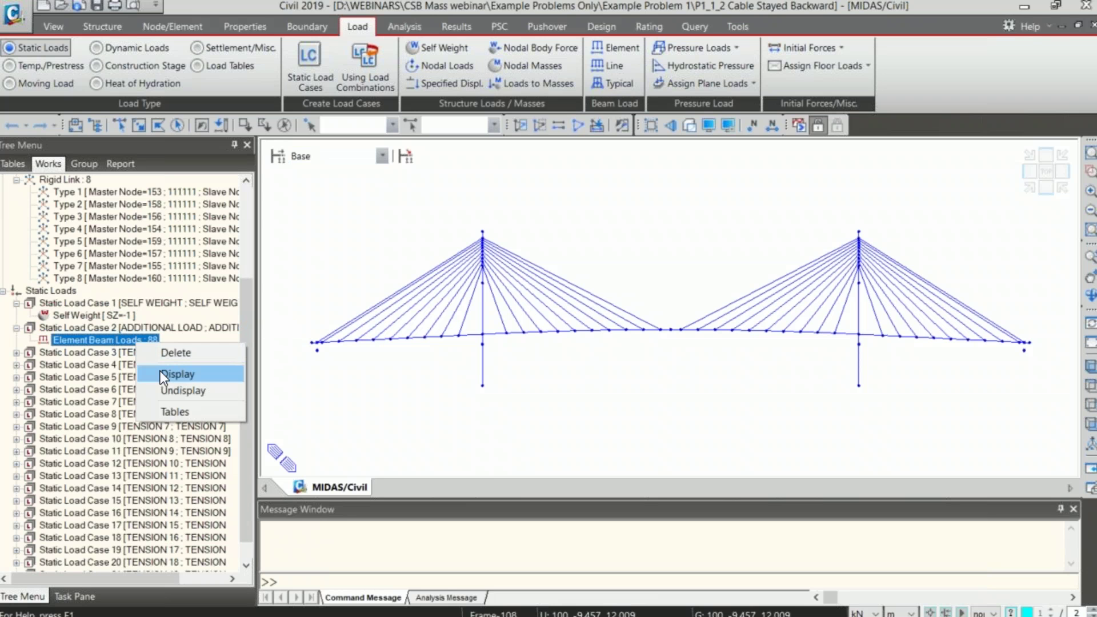
click(164, 372)
double_click(140, 327)
- Display the pretension loads of load case TENSION 1 on the stay cables in isometric view
double_click(139, 342)
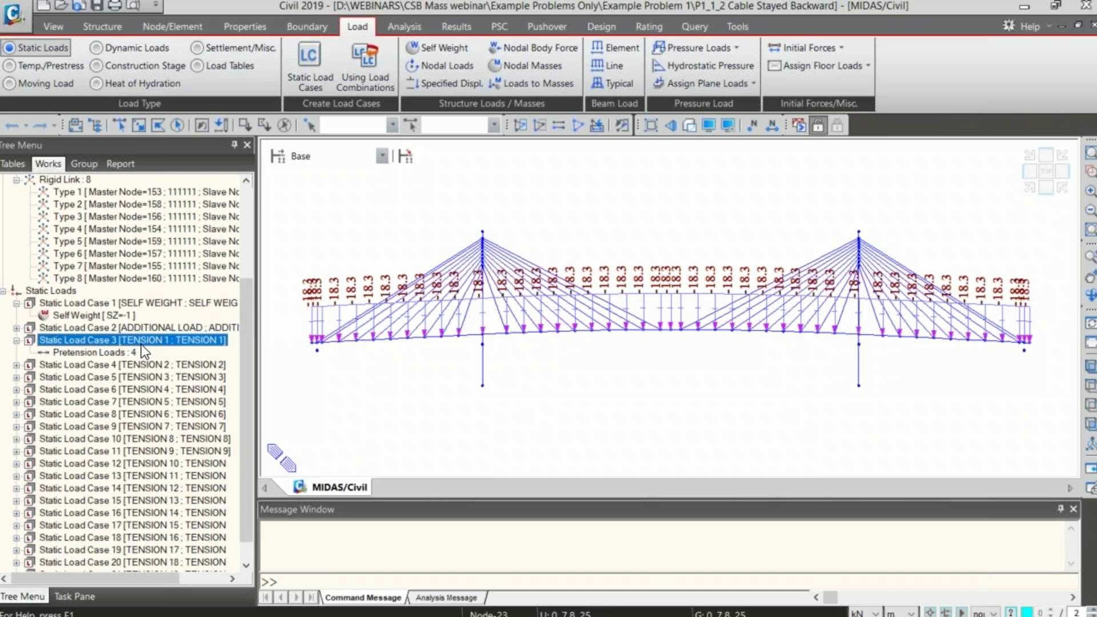
click(1027, 190)
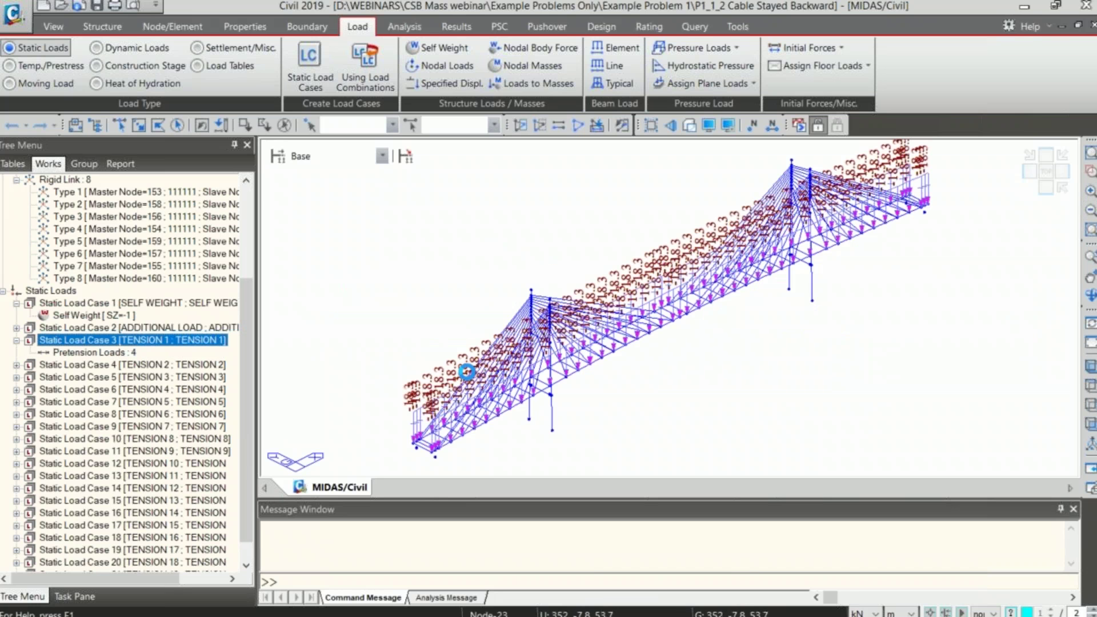
right_click(115, 353)
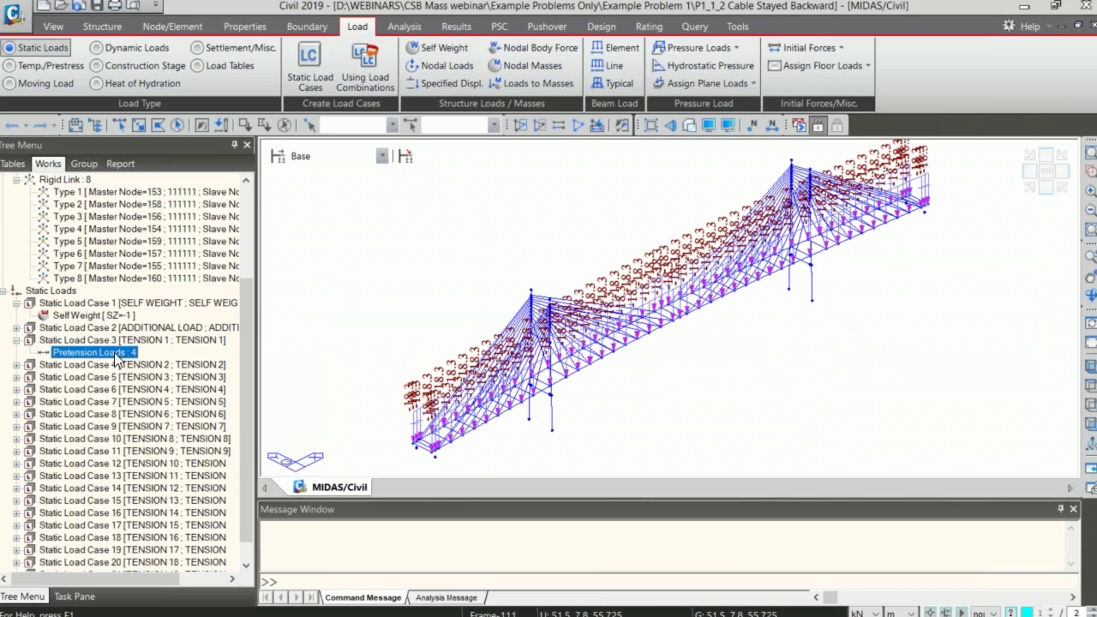
click(154, 385)
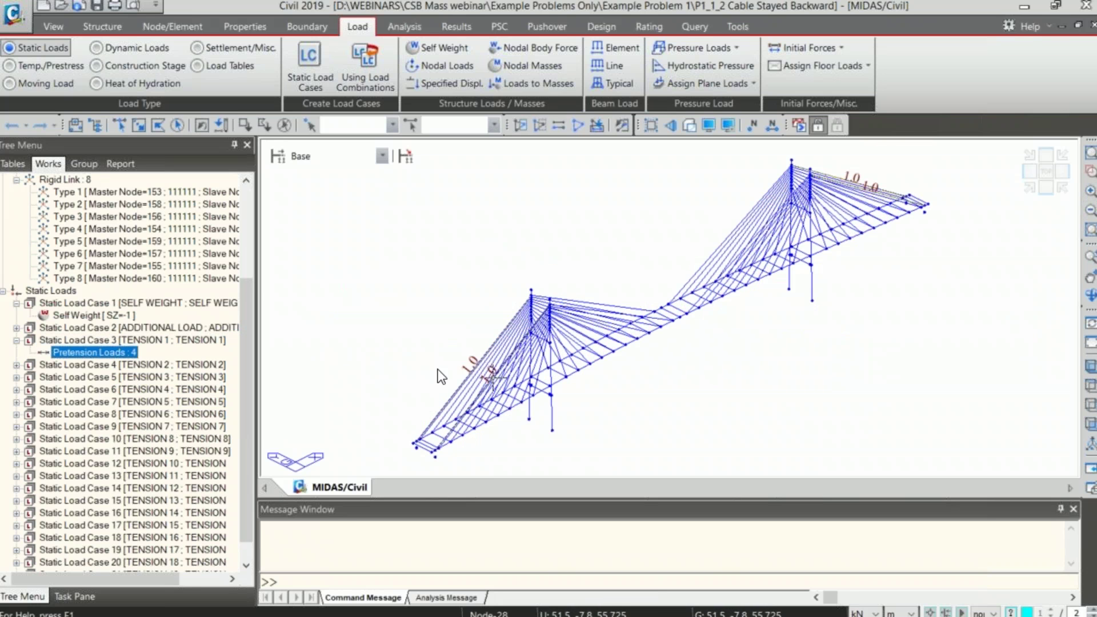
click(137, 343)
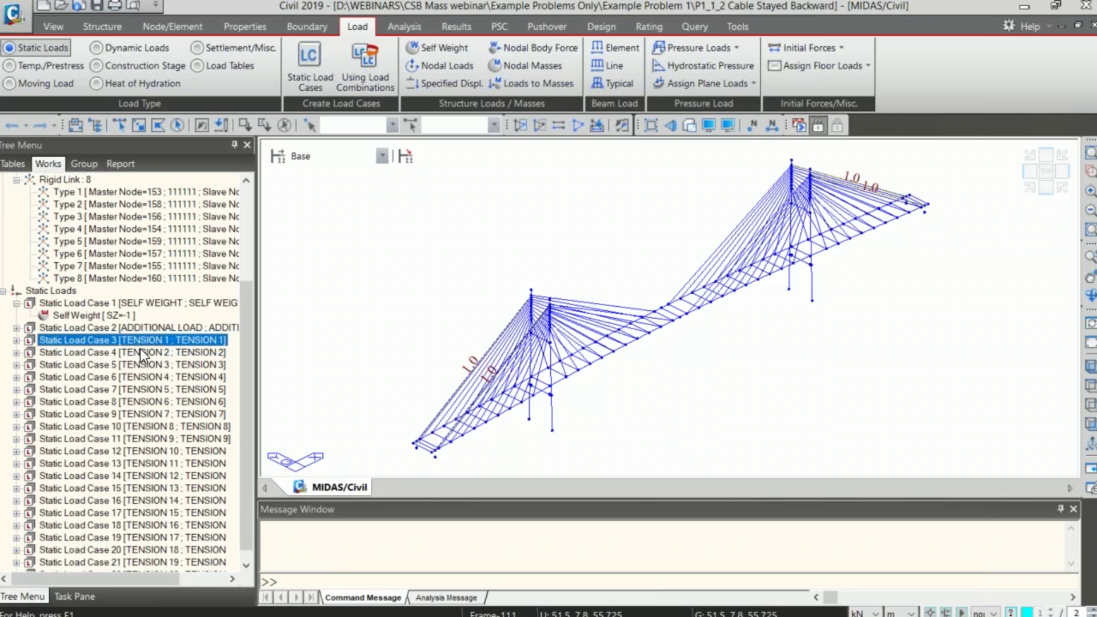
- Display the pretension loads of load case TENSION 2 on the stay cables, then hide them
key(Down)
right_click(120, 364)
click(135, 392)
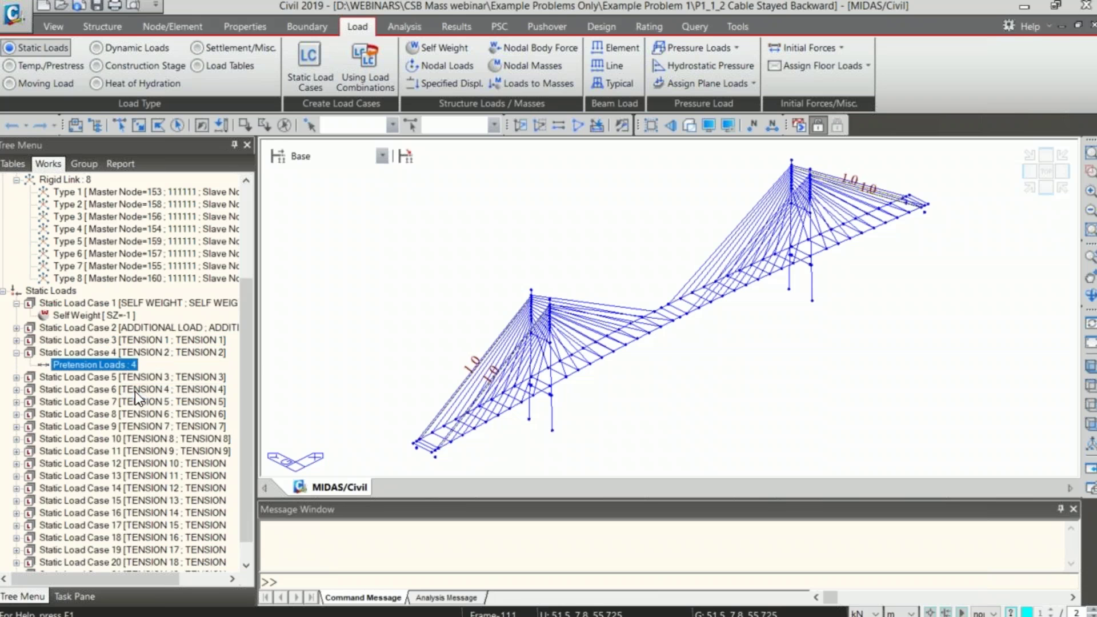
right_click(131, 364)
click(151, 395)
right_click(125, 366)
click(144, 412)
- Open the pretension load table, review the tension values for all cable elements, and close it
right_click(121, 364)
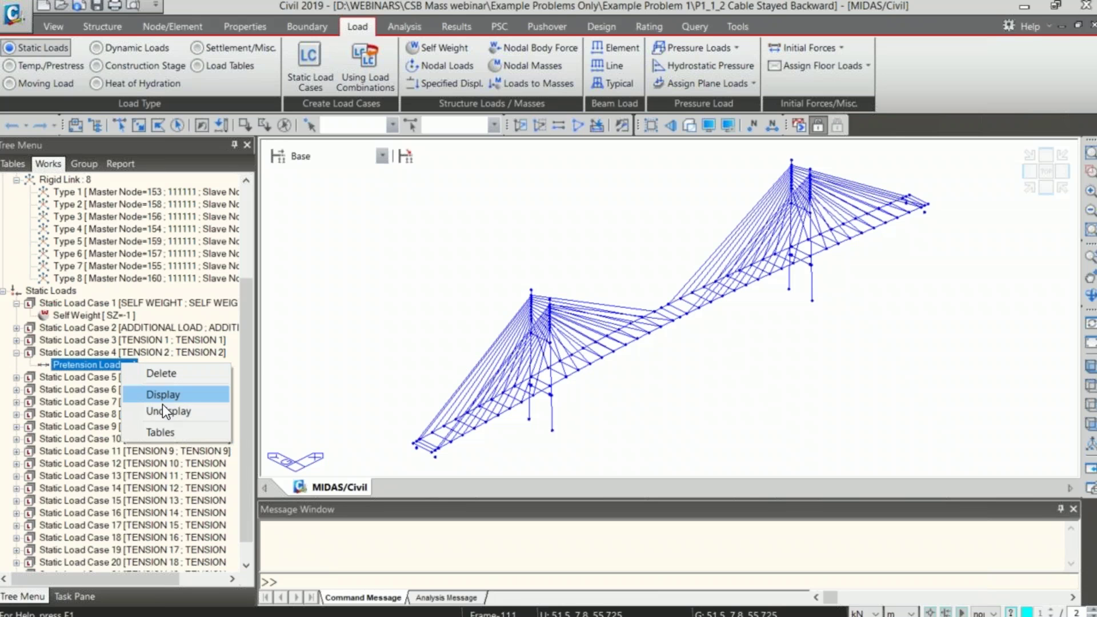
click(164, 432)
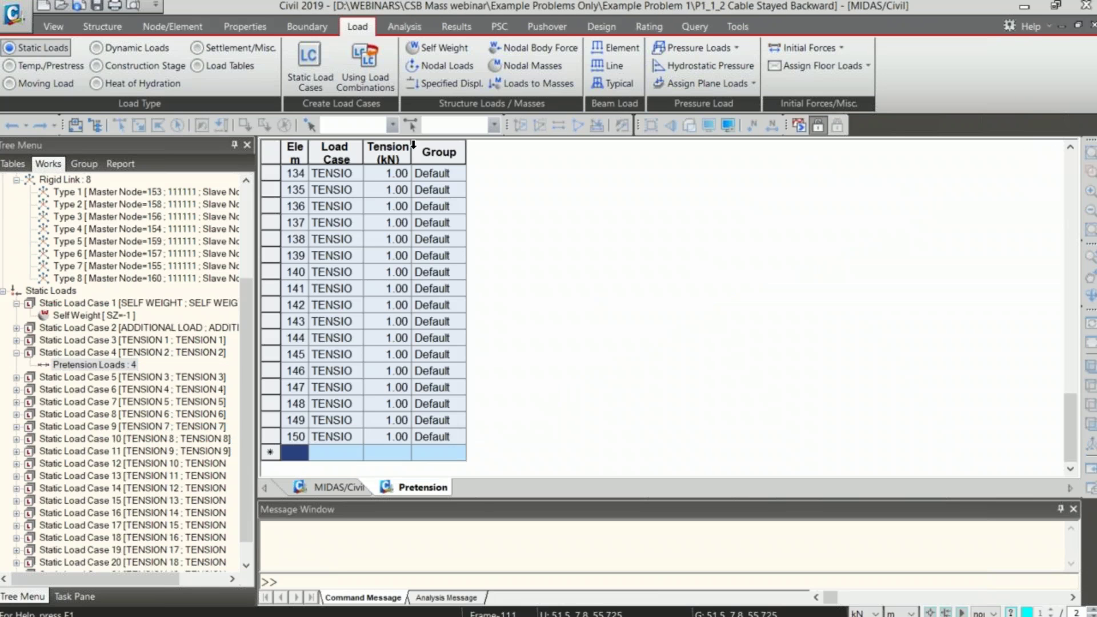
scroll(423, 291, up, 20)
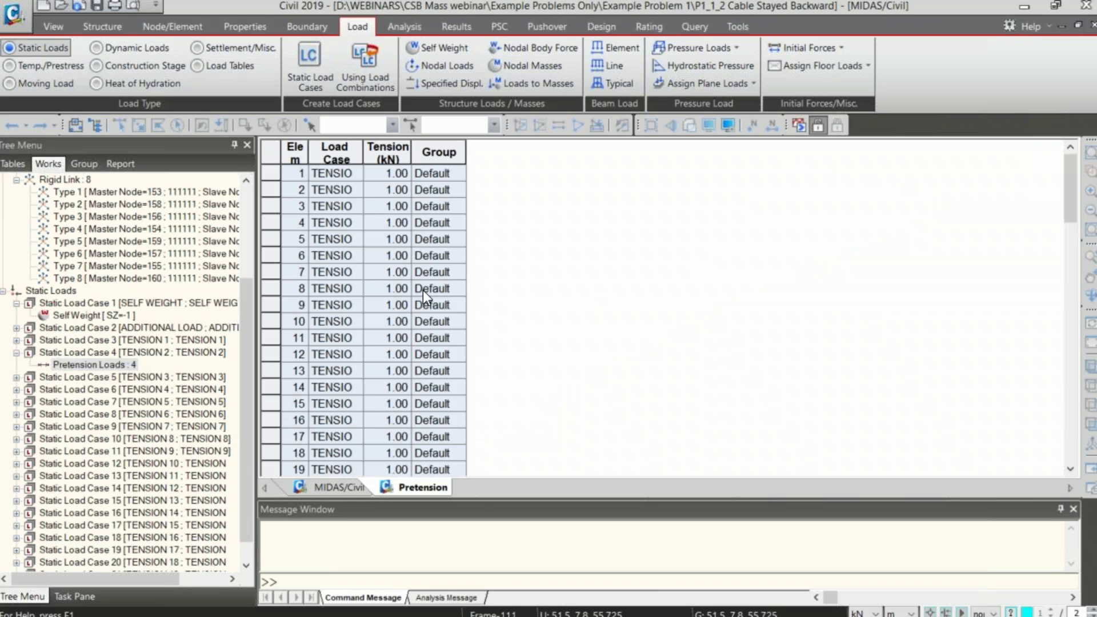
scroll(423, 291, down, 10)
scroll(422, 298, down, 11)
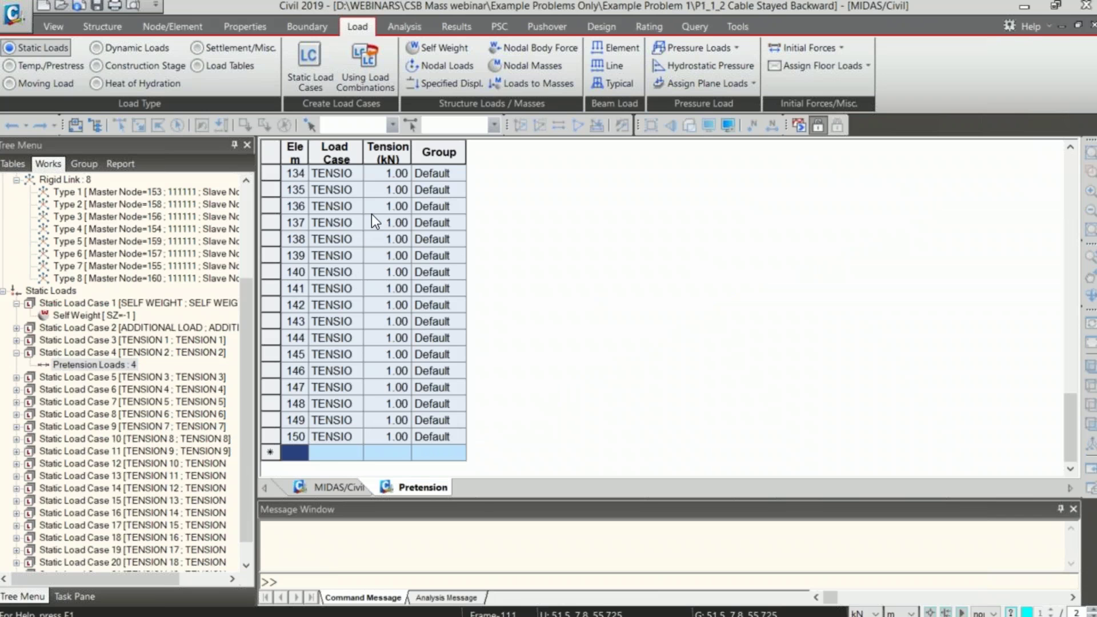
click(443, 488)
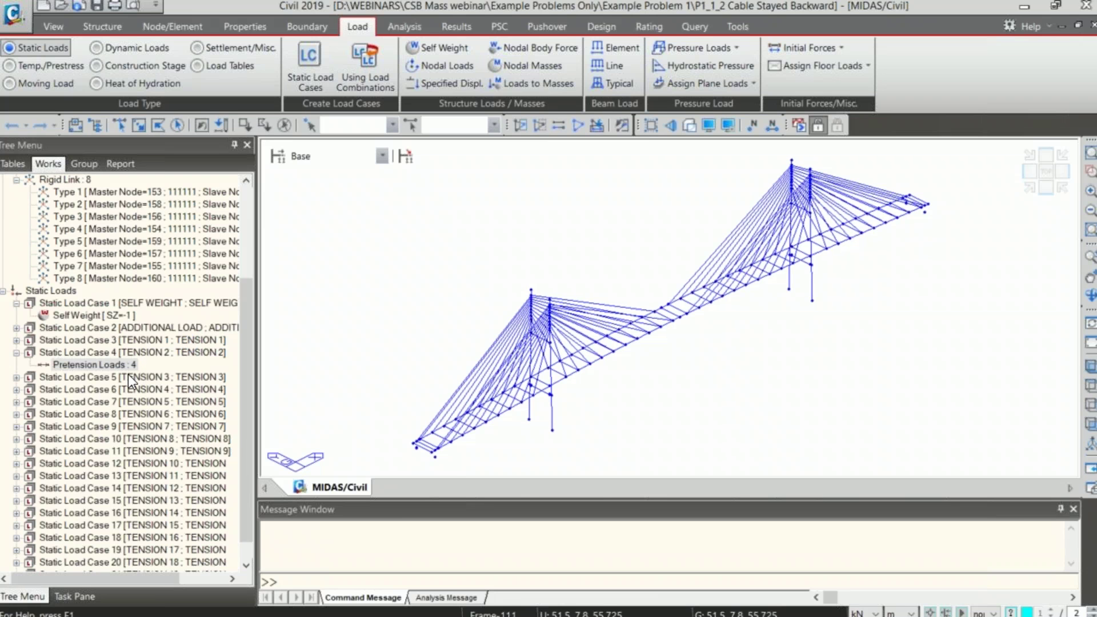
- Display the pretension loads of load case TENSION 20 on the stay cables, then hide them
double_click(135, 351)
scroll(241, 397, down, 1)
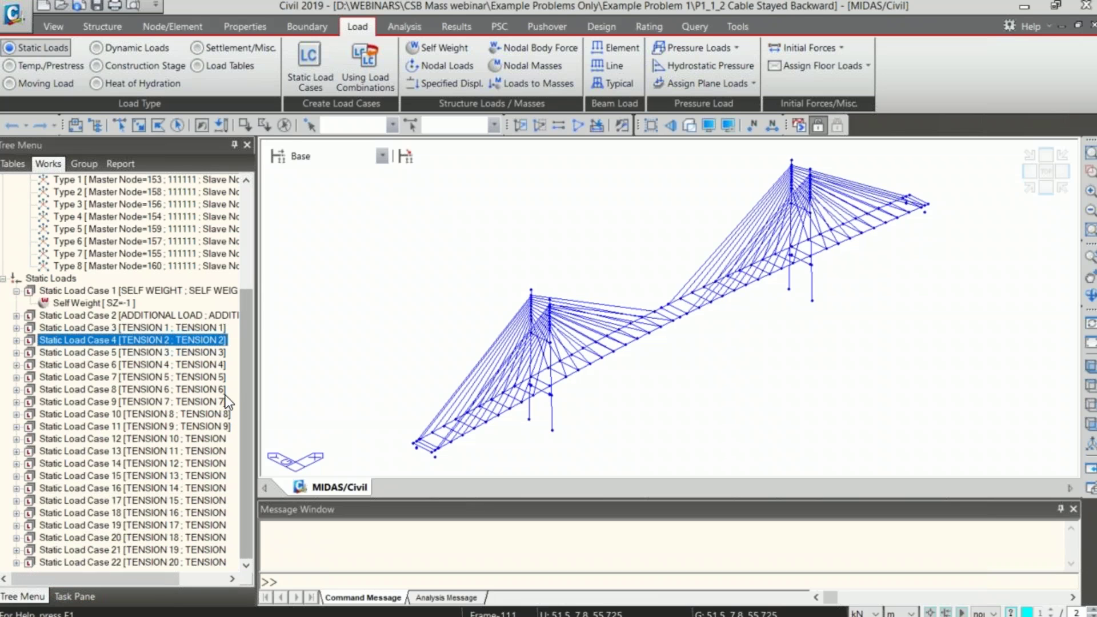
double_click(193, 565)
right_click(114, 566)
click(165, 519)
right_click(117, 561)
click(169, 535)
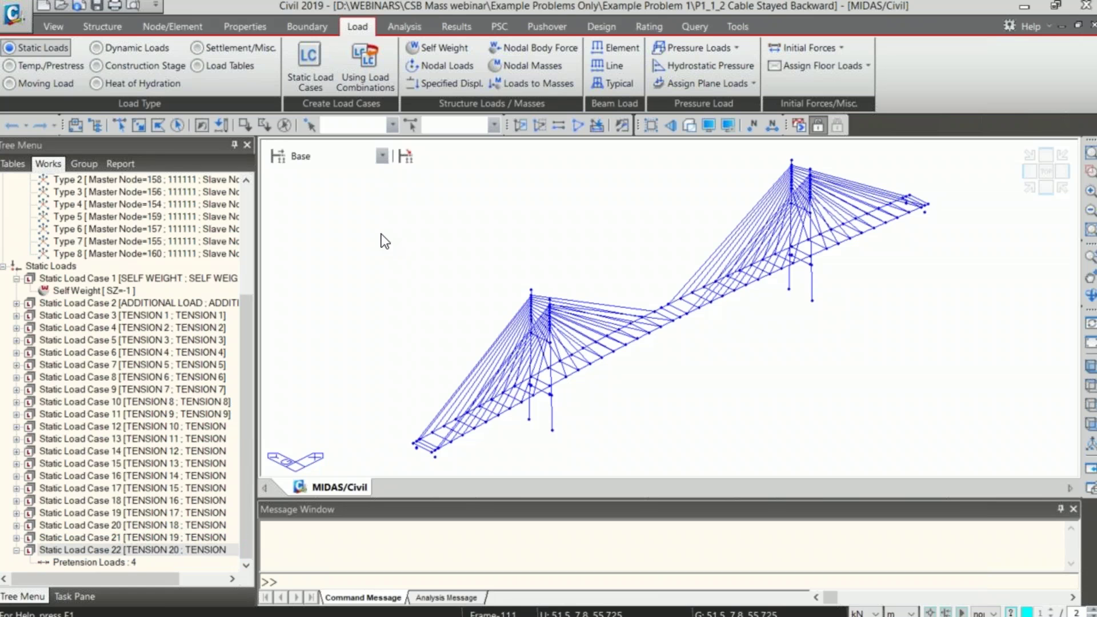
- Run the structural analysis of the cable-stayed bridge model
click(799, 125)
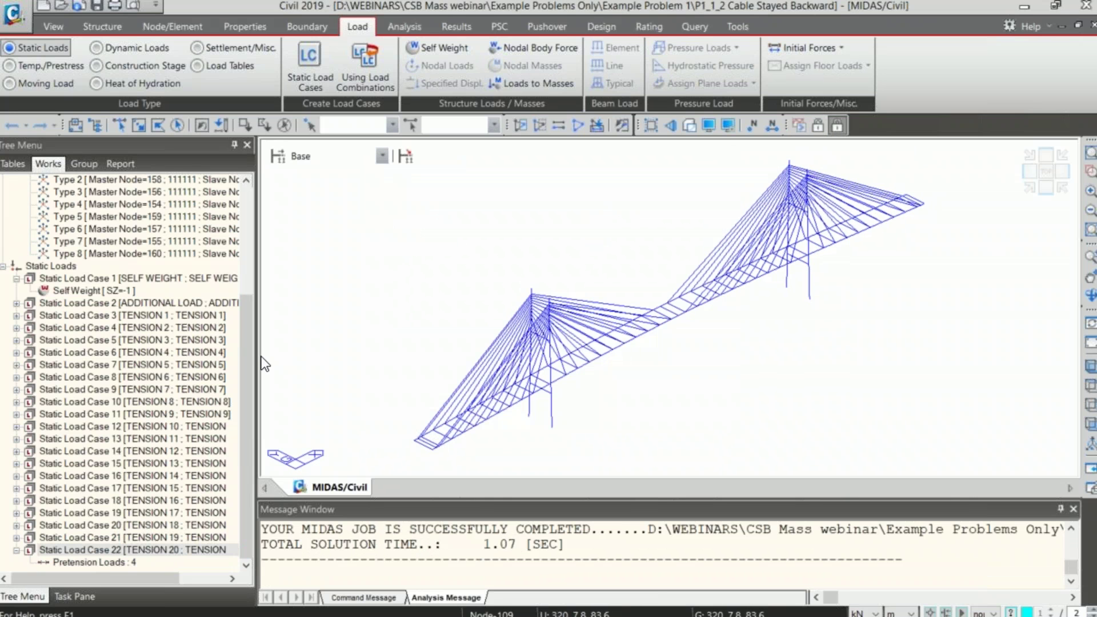
- Select the truss elements and then the beam elements to examine which bridge members use each type
drag(248, 331, 226, 154)
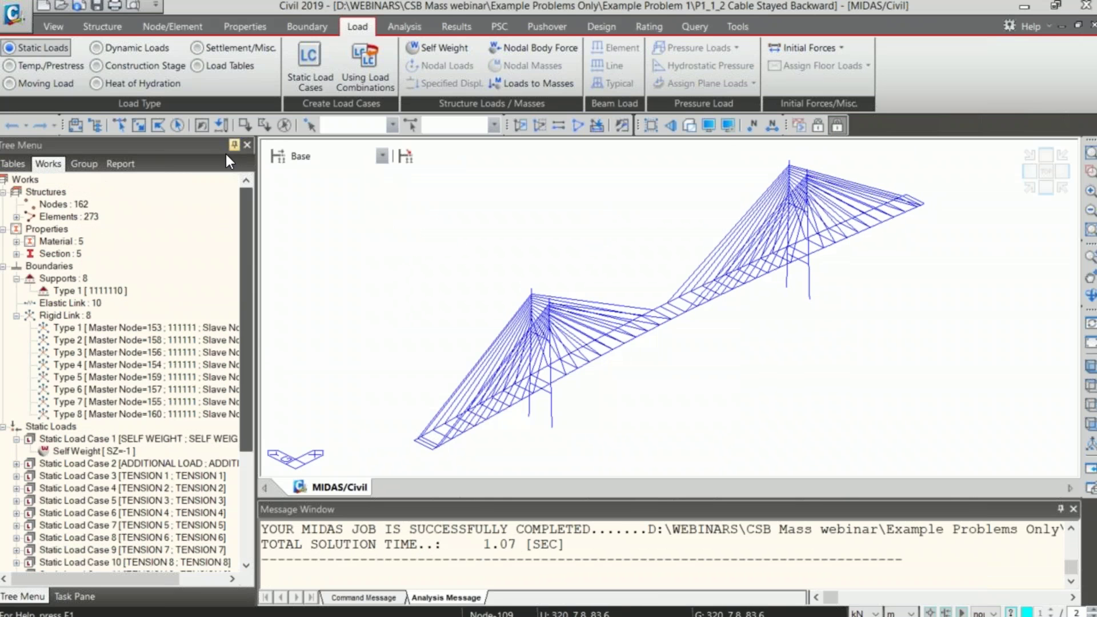
double_click(71, 220)
double_click(73, 229)
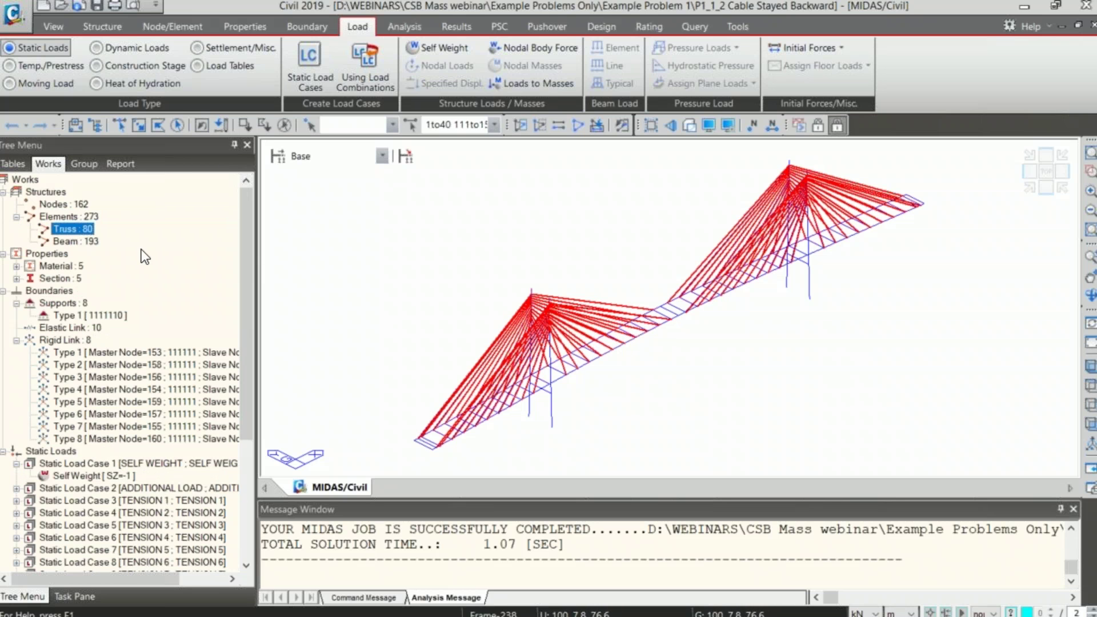
double_click(89, 241)
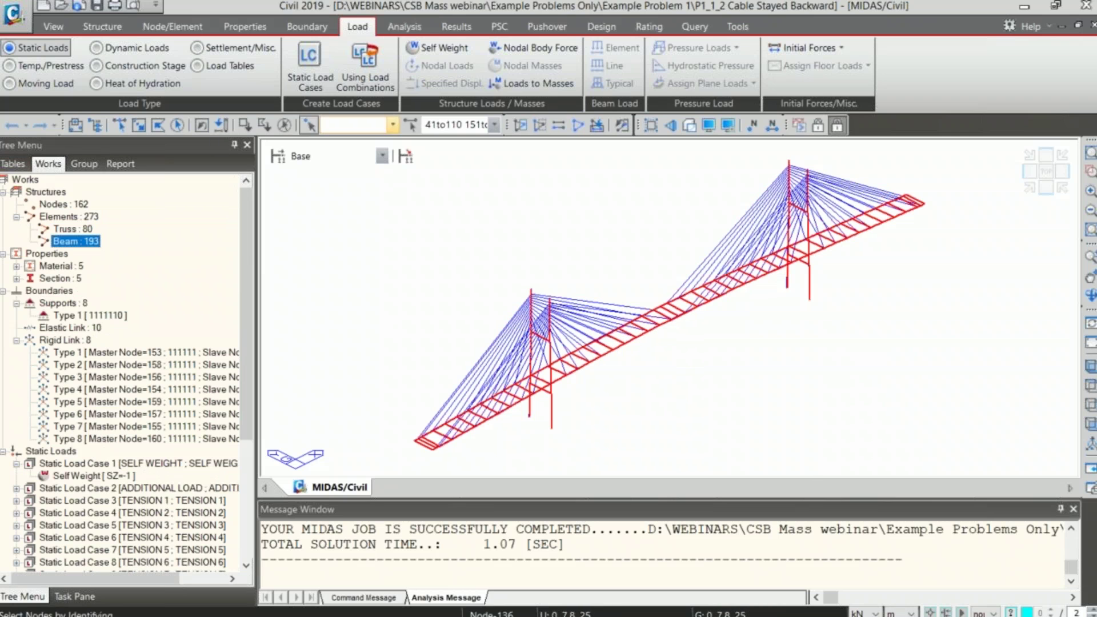
- Clear the beam element selection in the bridge model
click(80, 226)
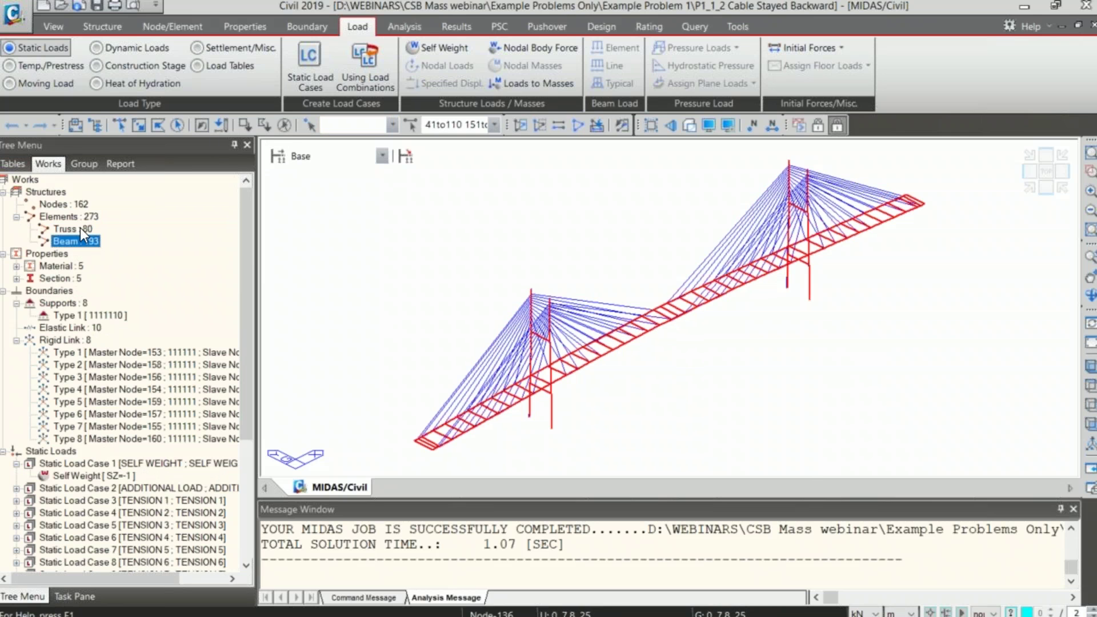
click(280, 234)
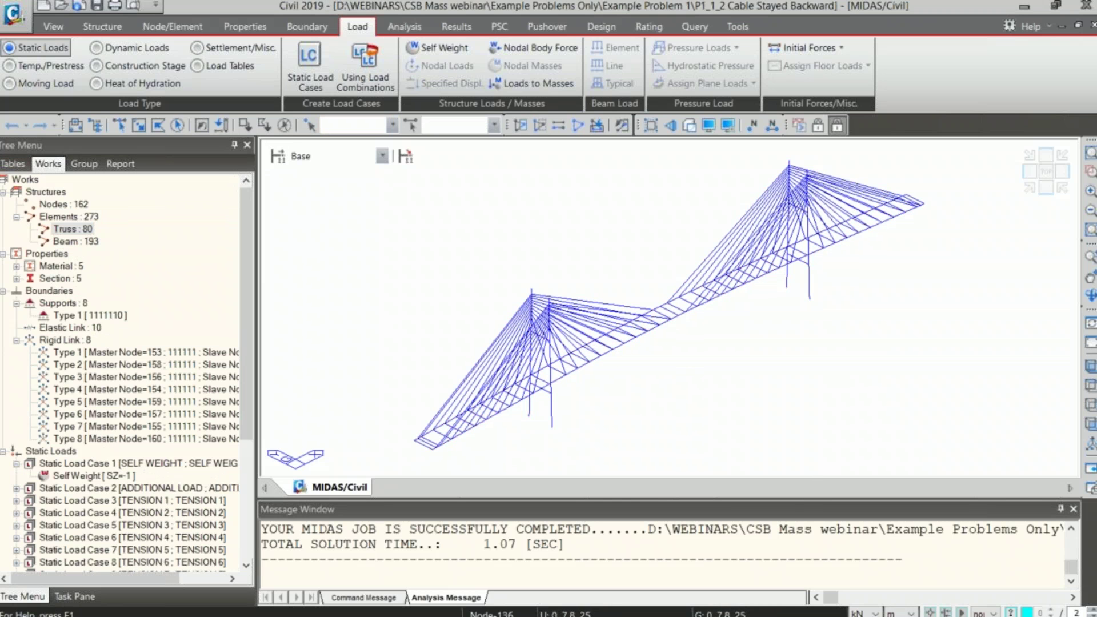
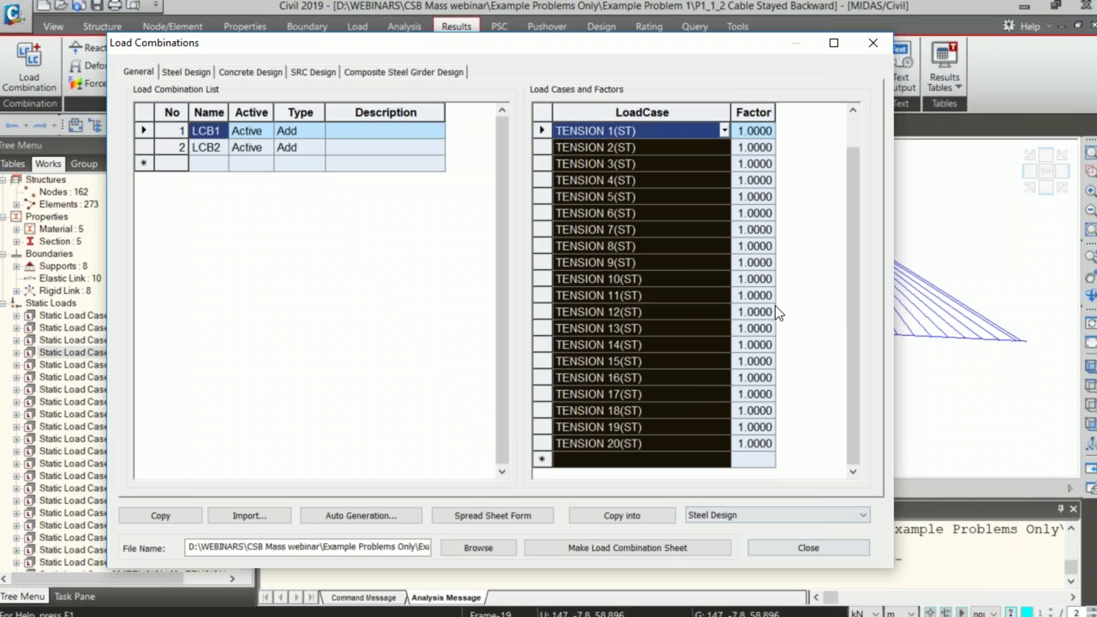
- Review the factors of load cases TENSION 1 to TENSION 20 in combination LCB1 and close the load combinations
drag(768, 138, 760, 457)
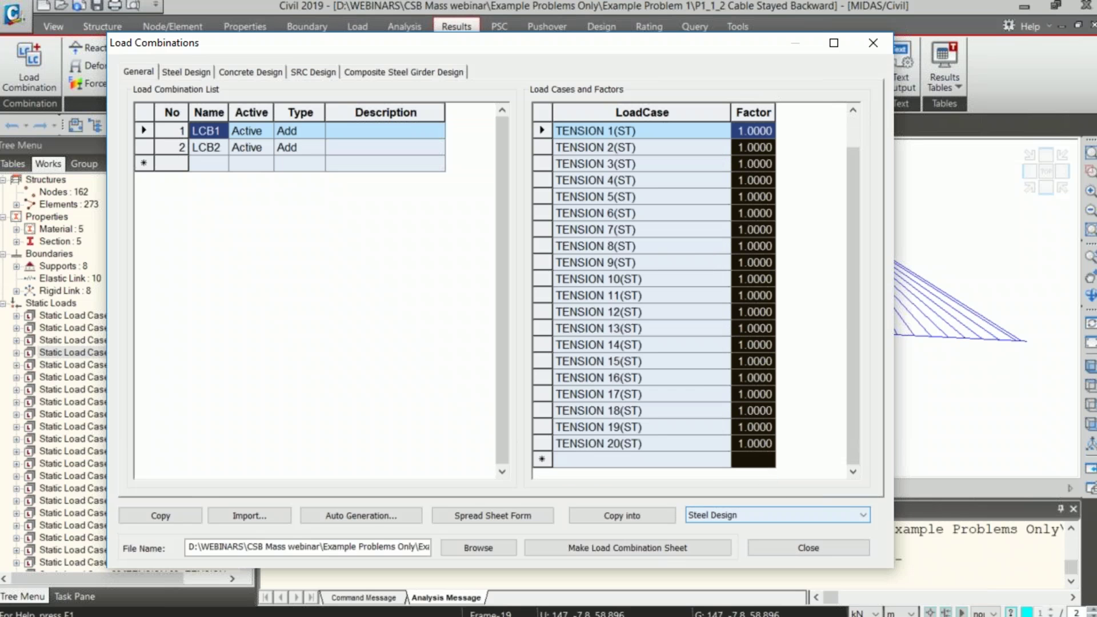
click(803, 547)
- Open the unknown load factor group UNKNOWN for modification and choose load combination LCB1
click(752, 41)
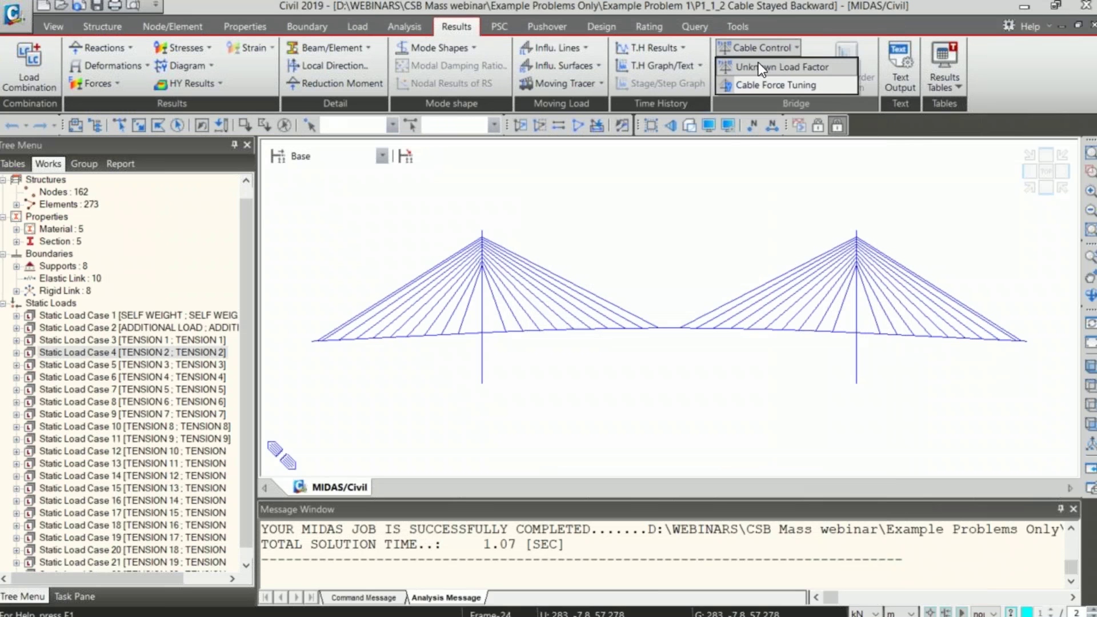
click(758, 66)
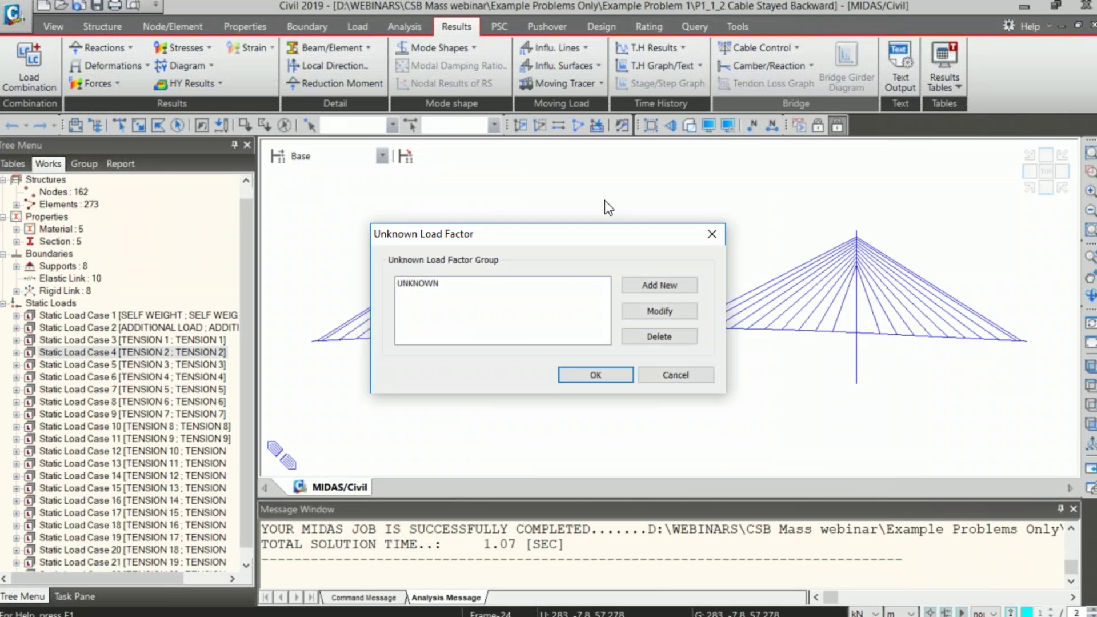
click(459, 287)
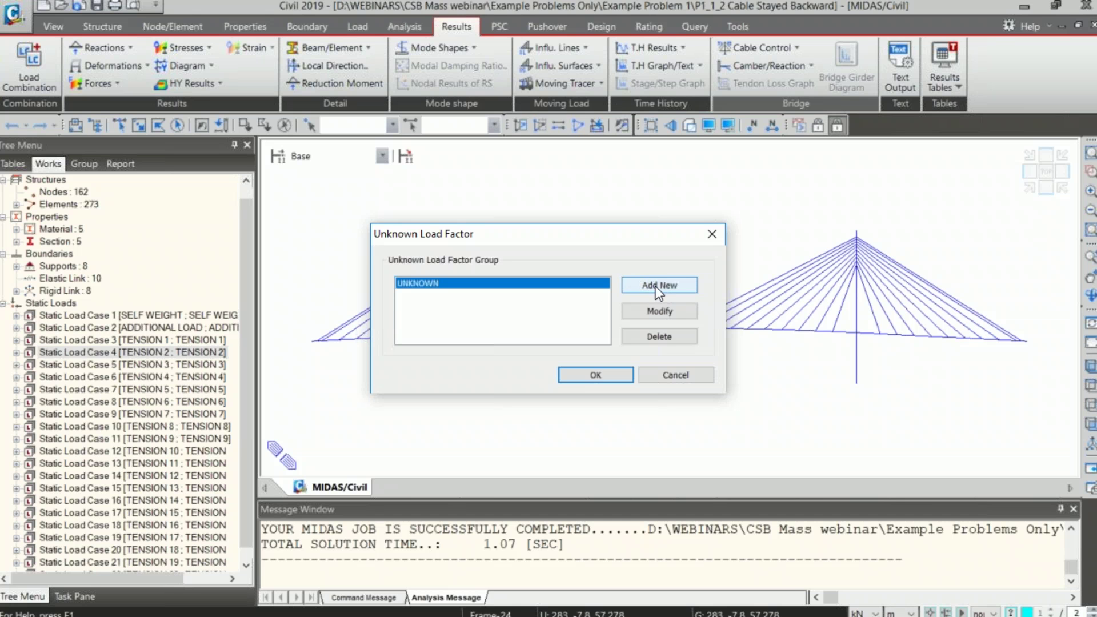
click(657, 309)
click(424, 212)
click(410, 226)
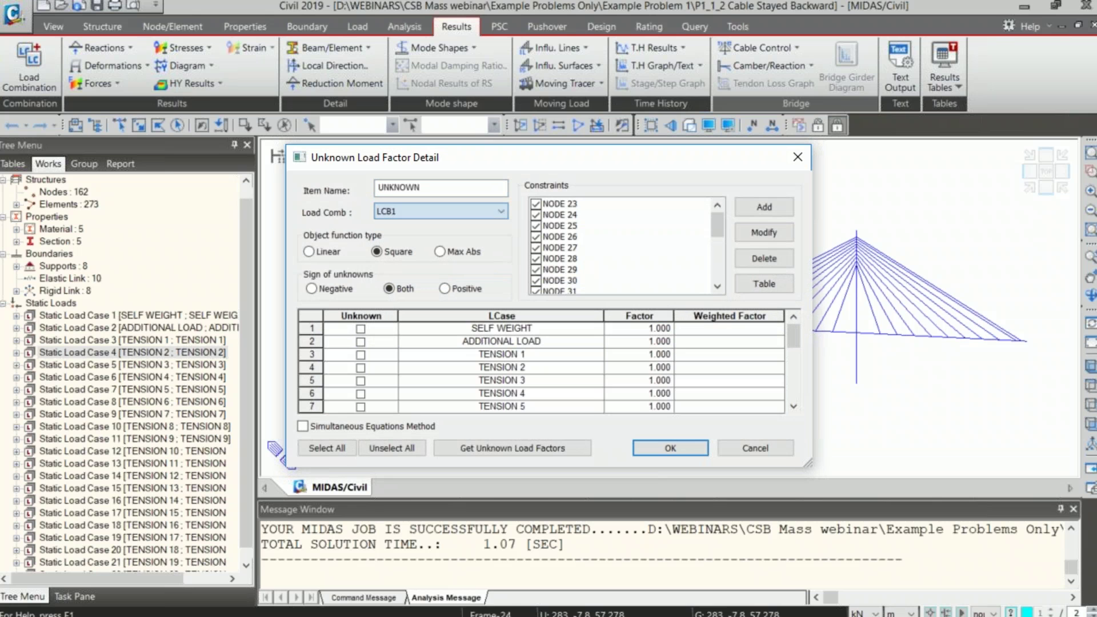
- Examine the constraint types and the inequality bound options for a new load factor constraint, then close the form without adding one
mouse_move(722, 222)
mouse_down()
mouse_move(718, 277)
mouse_move(711, 208)
mouse_up()
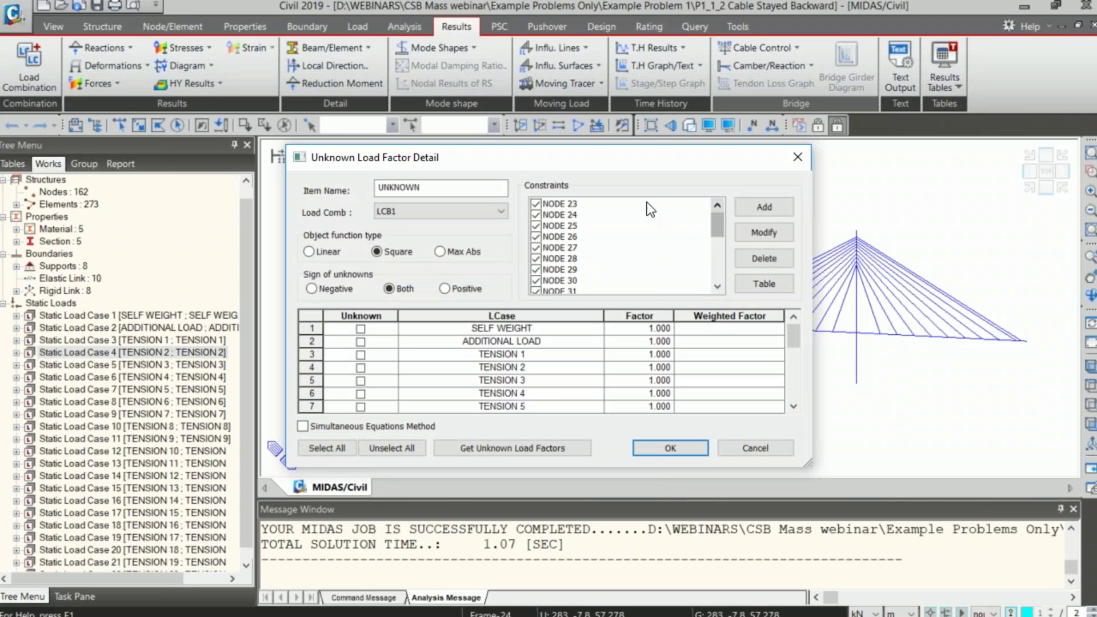
click(765, 205)
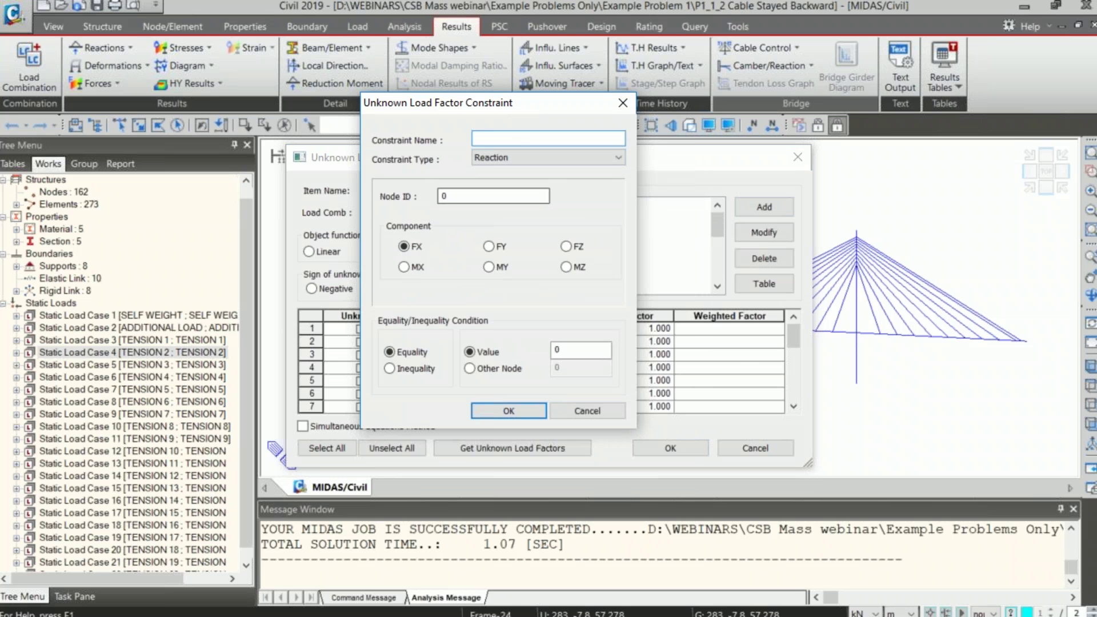
click(533, 158)
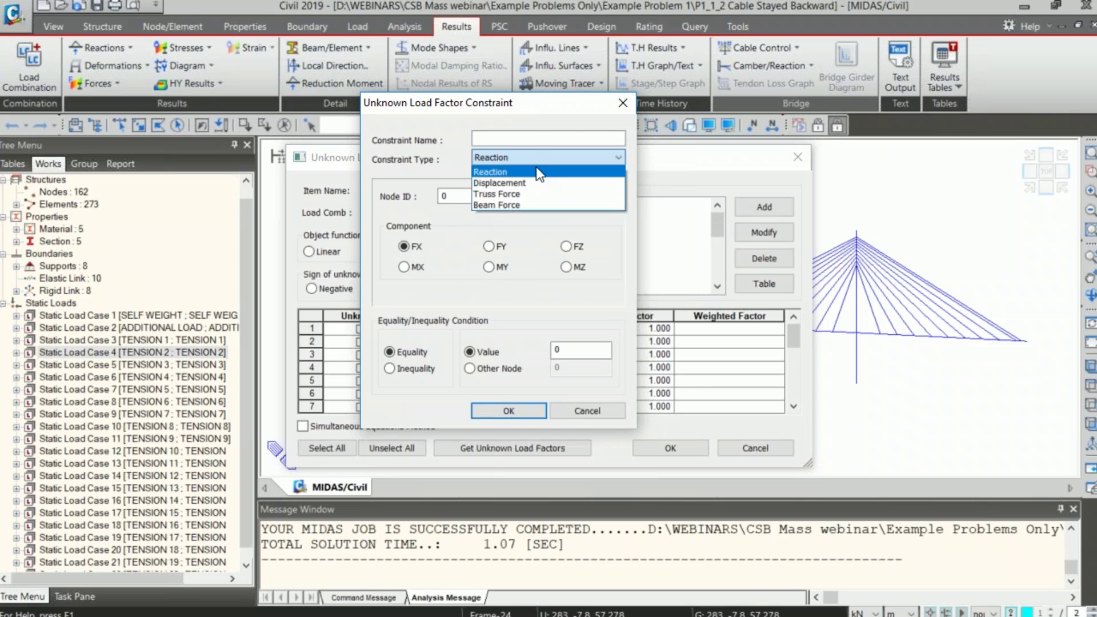
click(535, 171)
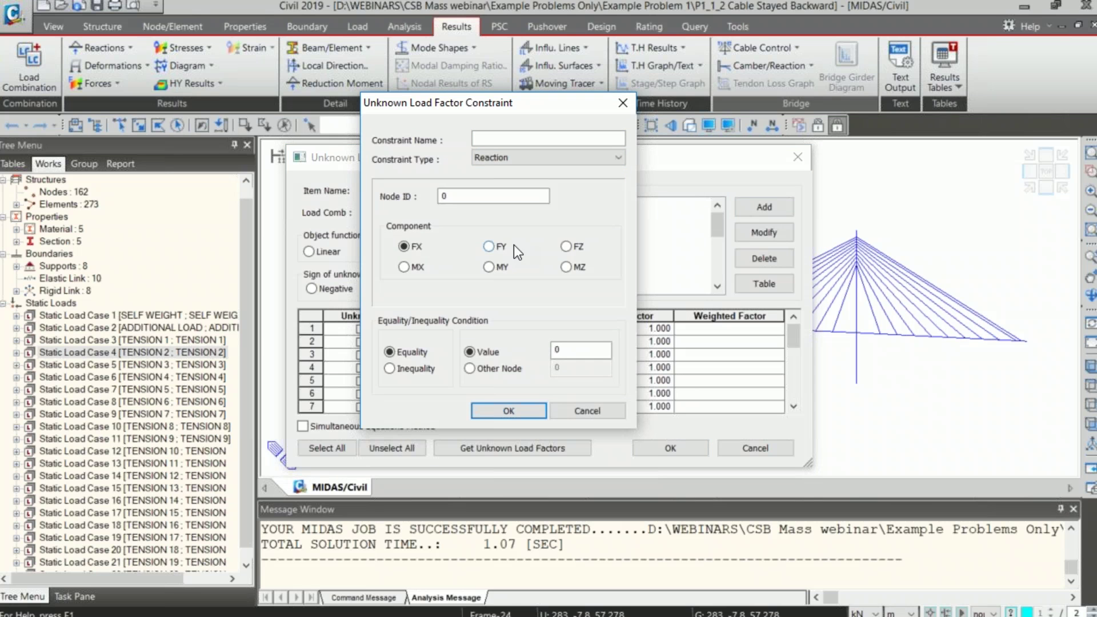
click(413, 371)
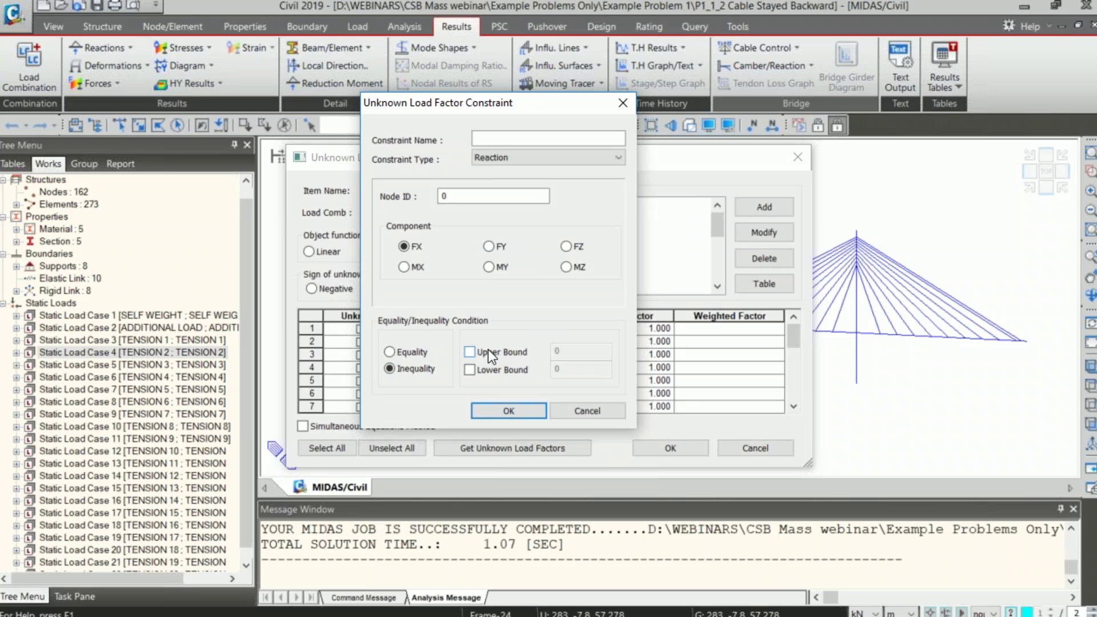
drag(489, 98, 360, 93)
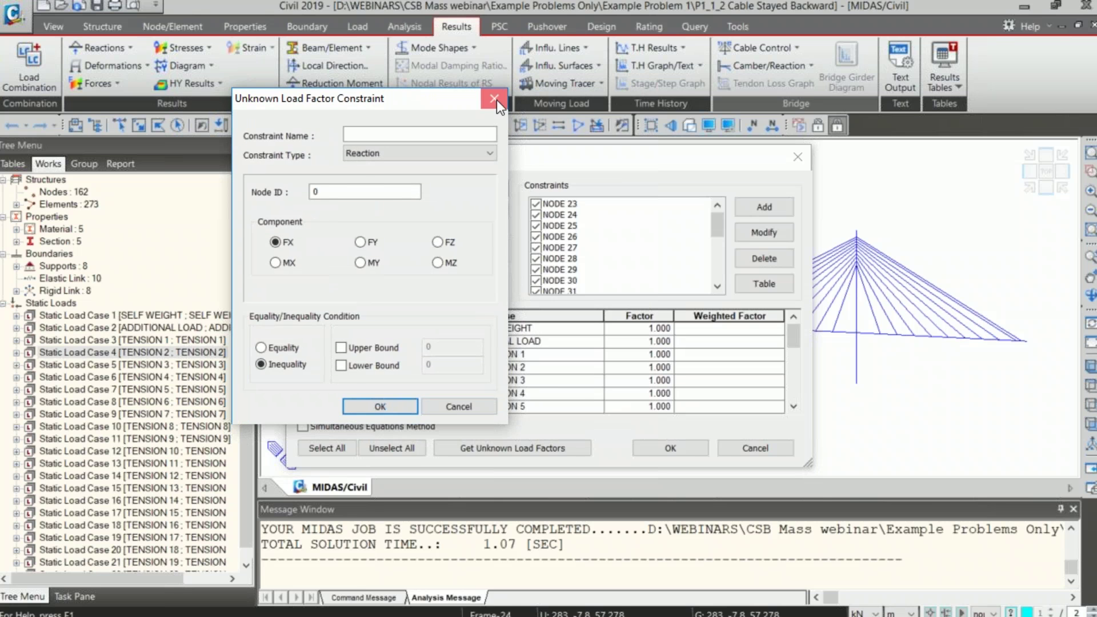
click(495, 99)
- Review the displacement constraints in the constraint table, then leave the unknown load factor settings without saving
click(764, 283)
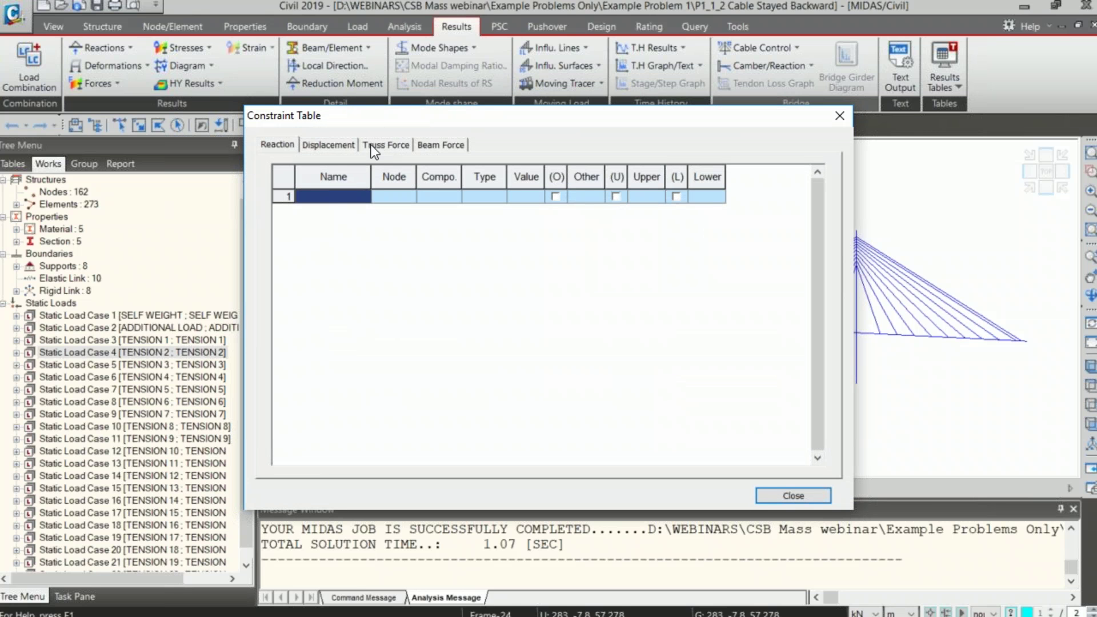
click(340, 147)
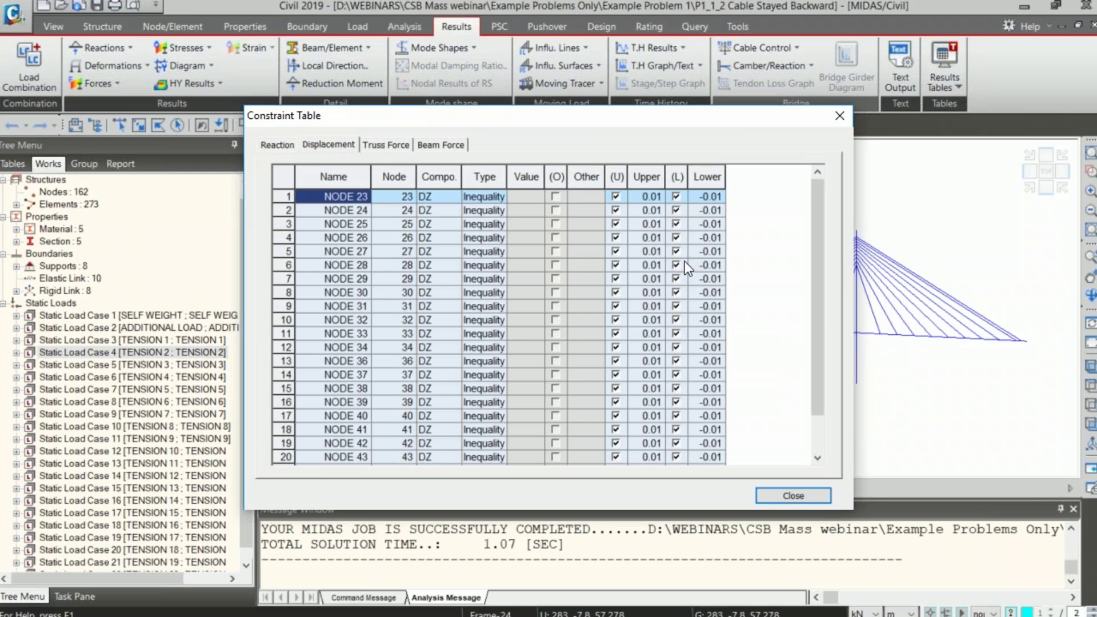
drag(372, 177, 388, 176)
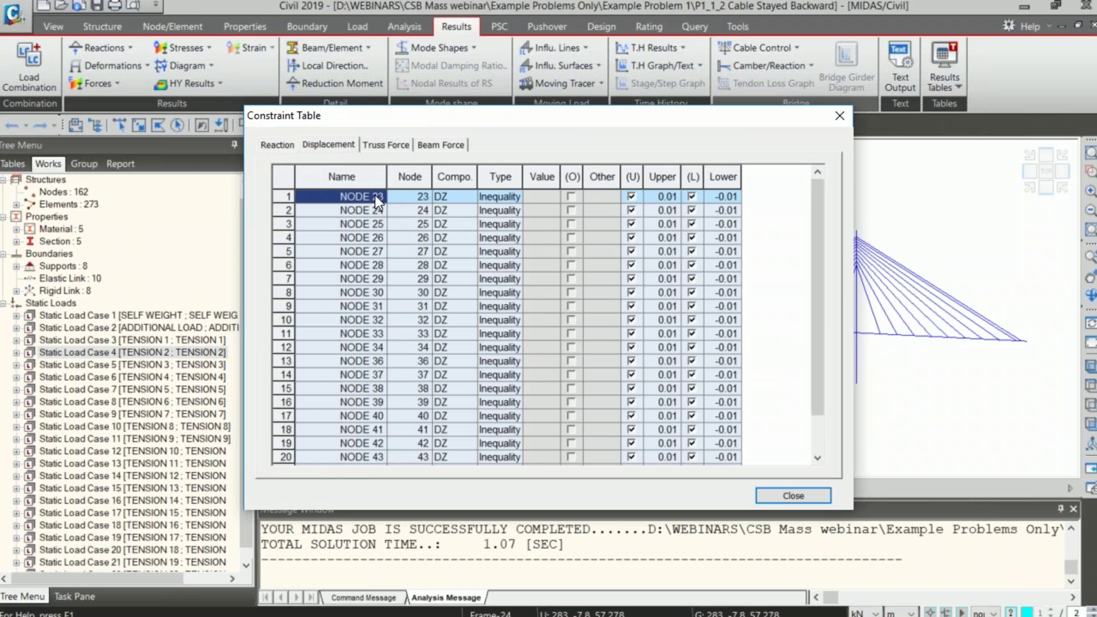
scroll(372, 308, down, 1)
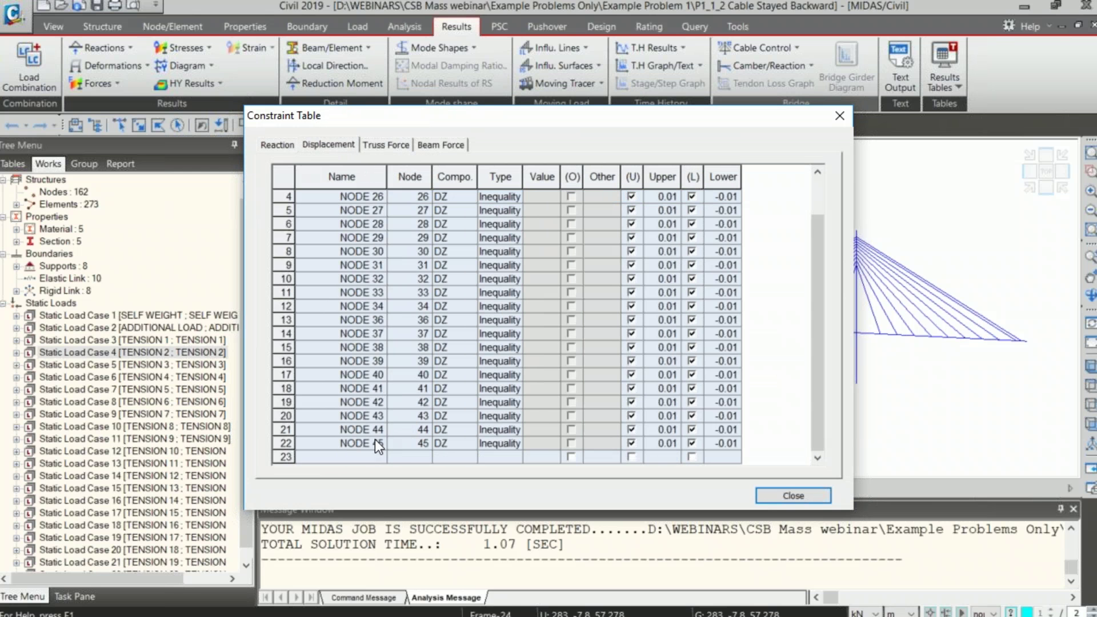
click(793, 495)
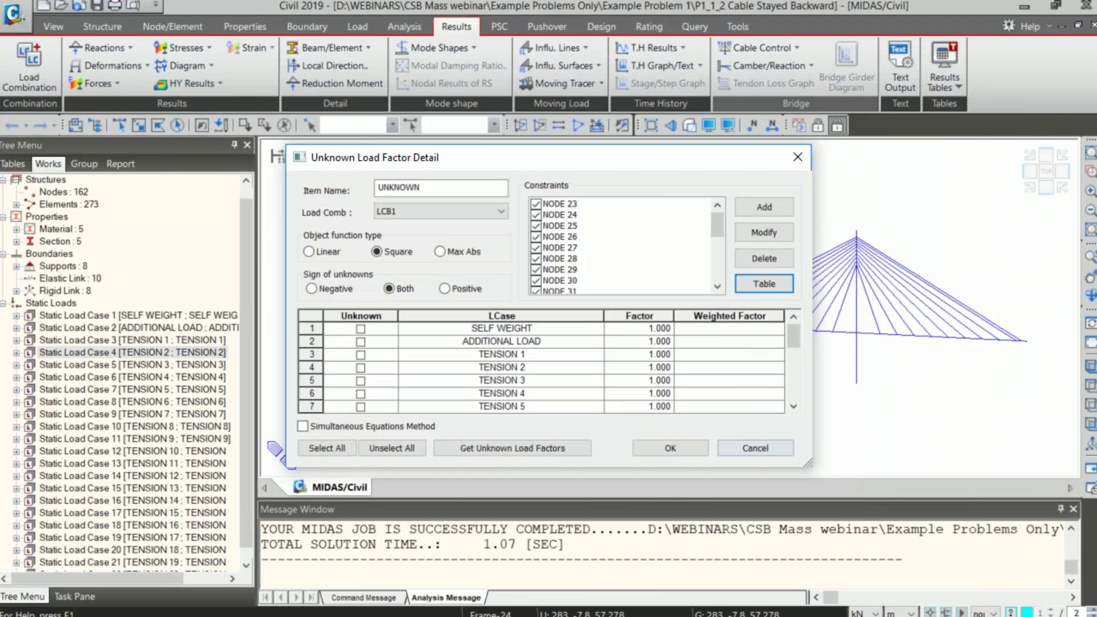
key(Escape)
click(676, 375)
- Select nodes 23to34 36to45 to see where the displacement-constrained nodes lie on the girder
click(355, 127)
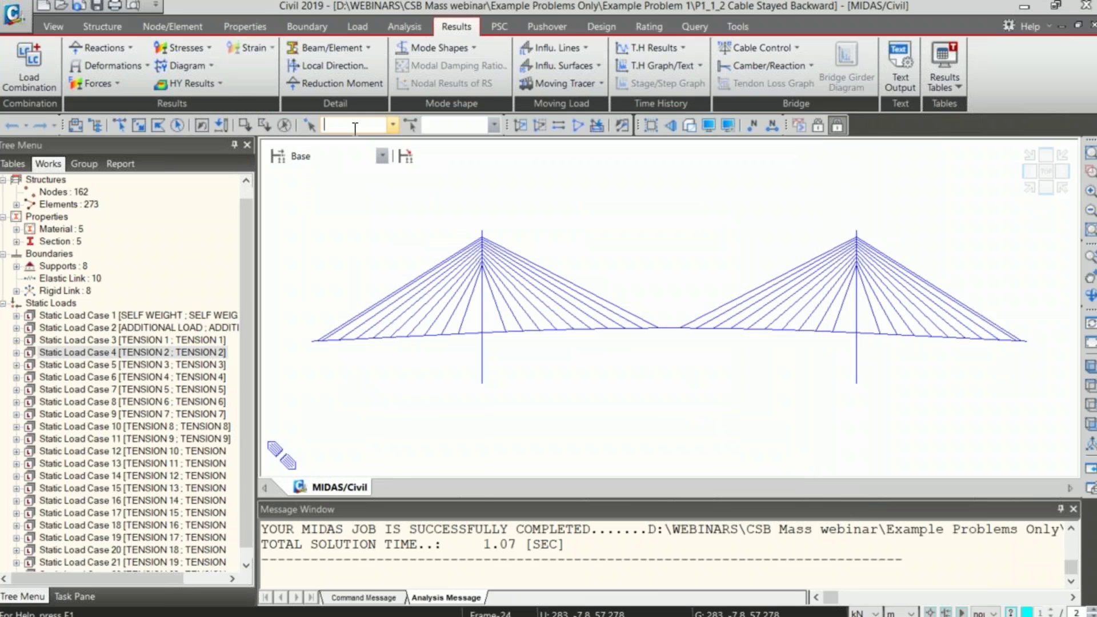
text(23to34 36to45)
key(Return)
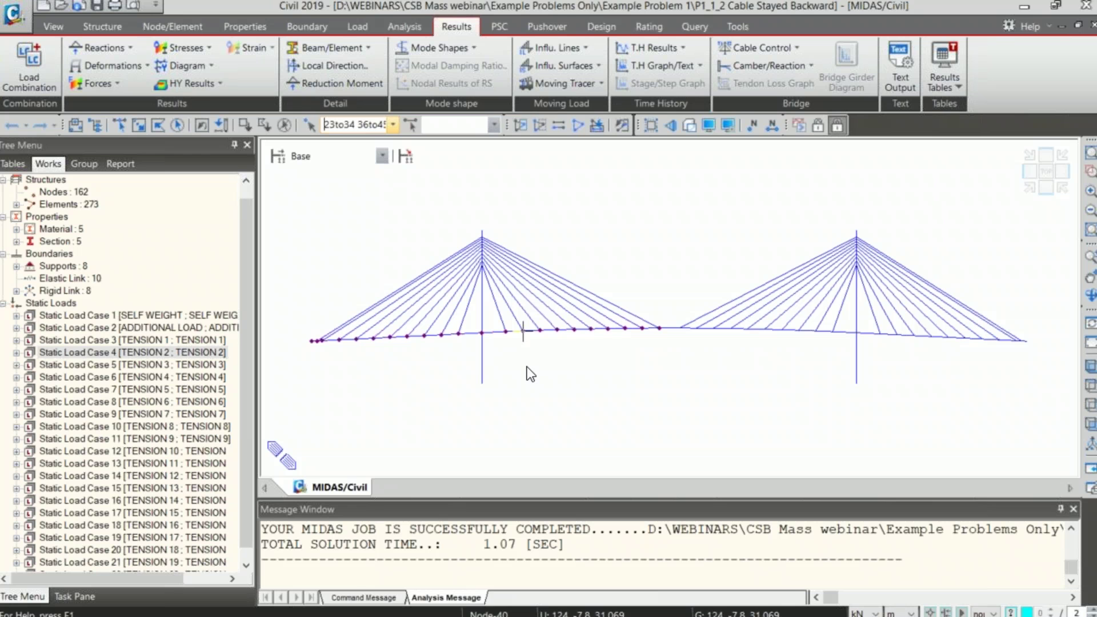
mouse_move(526, 364)
mouse_move(571, 335)
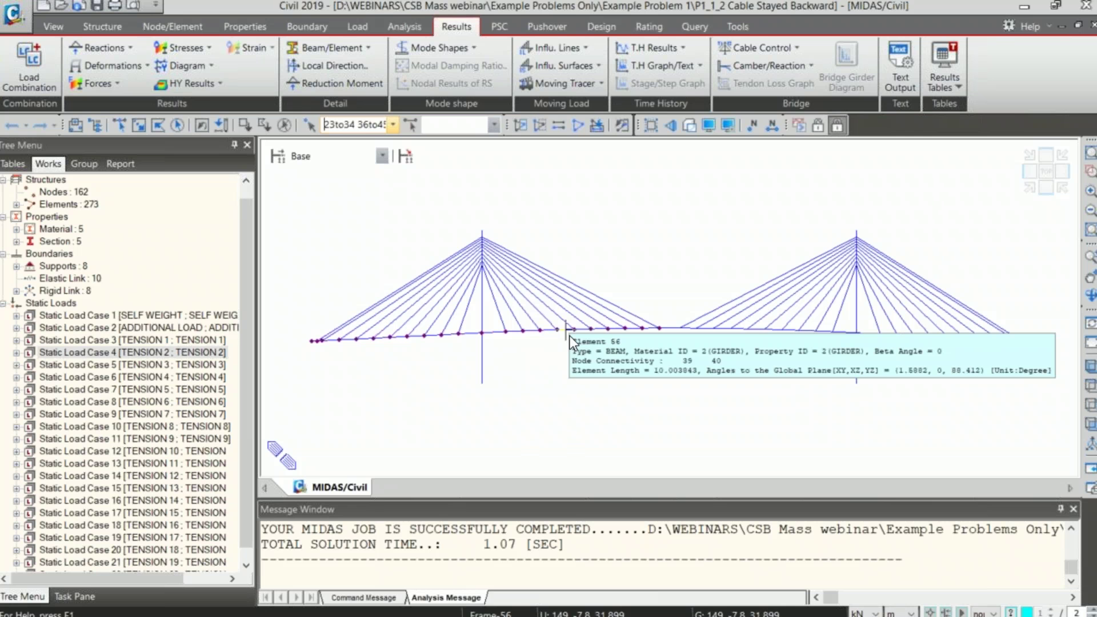
- Reopen the UNKNOWN group, review its displacement constraints' upper and lower bounds, and view the blank constraint form without adding one
click(749, 46)
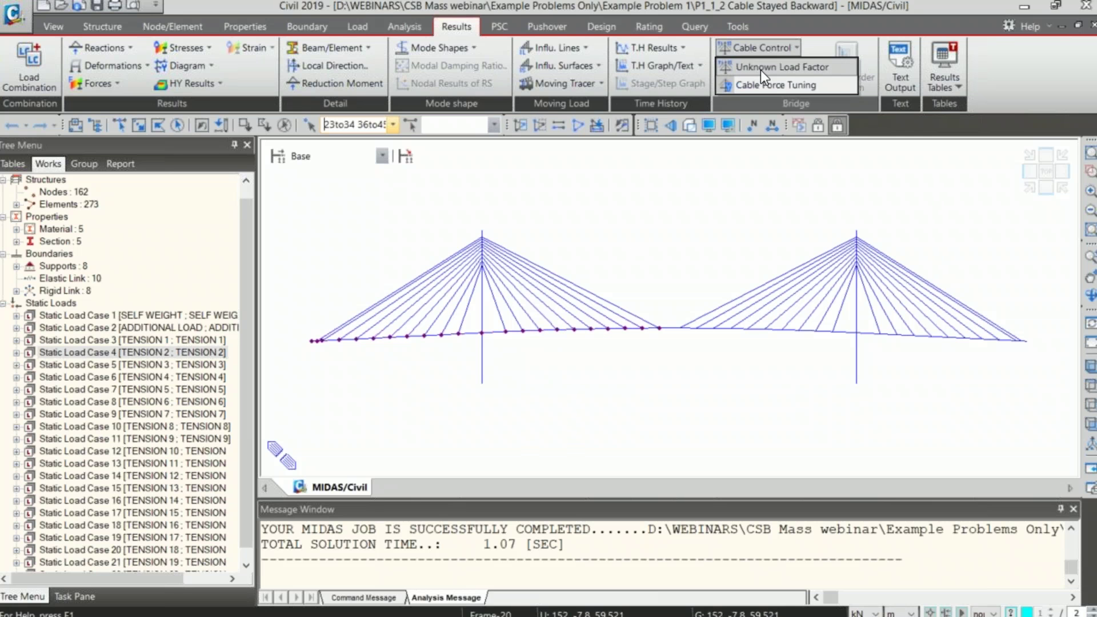
click(760, 67)
click(460, 284)
click(646, 310)
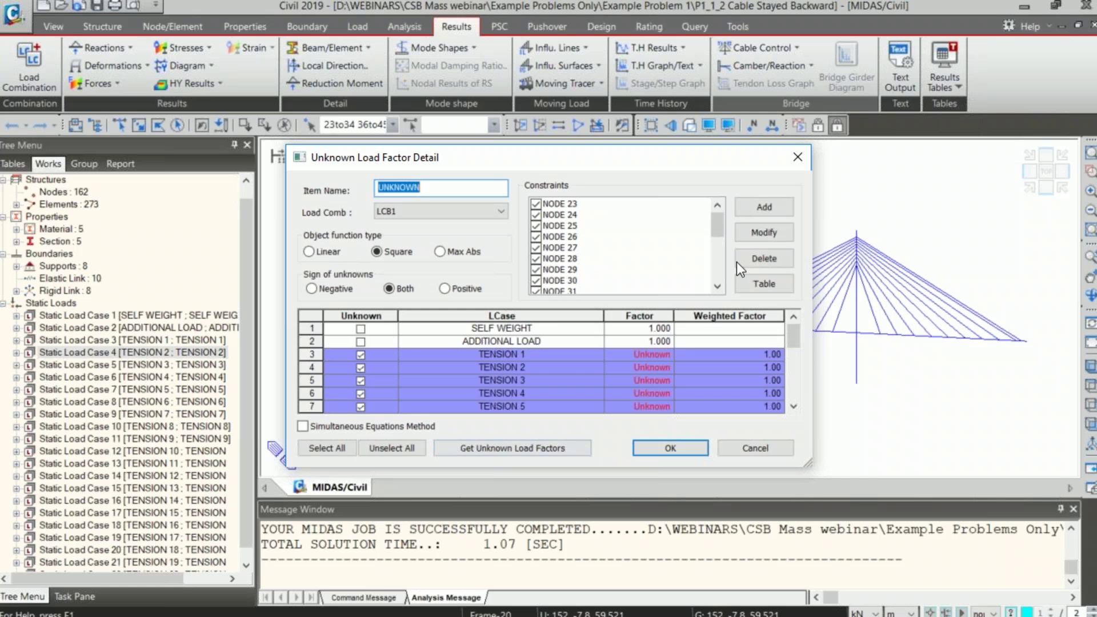
click(764, 283)
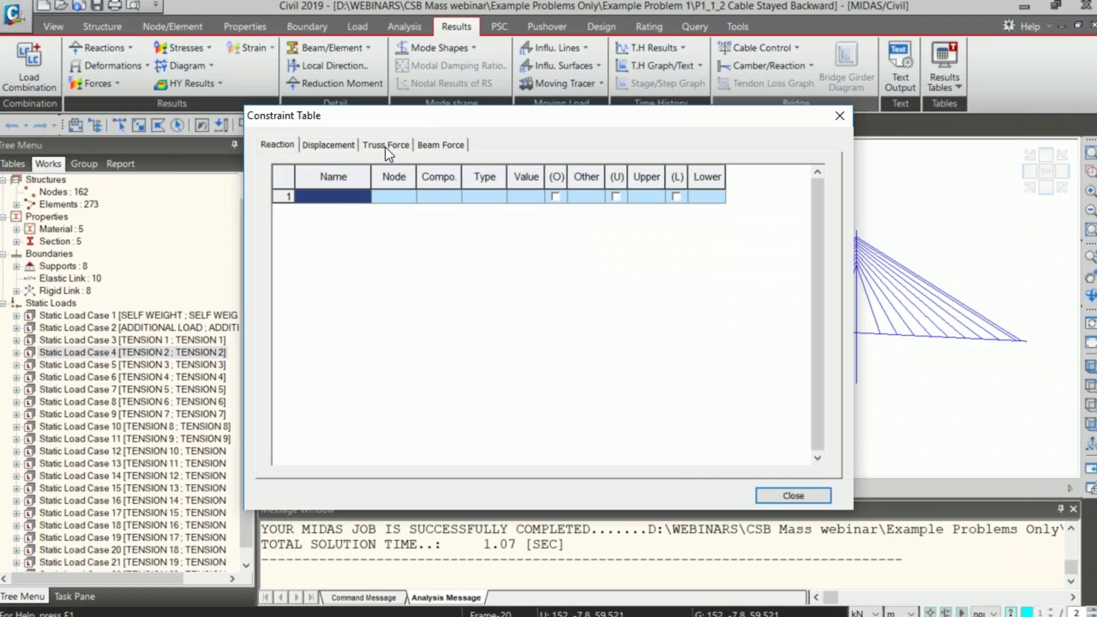
click(340, 143)
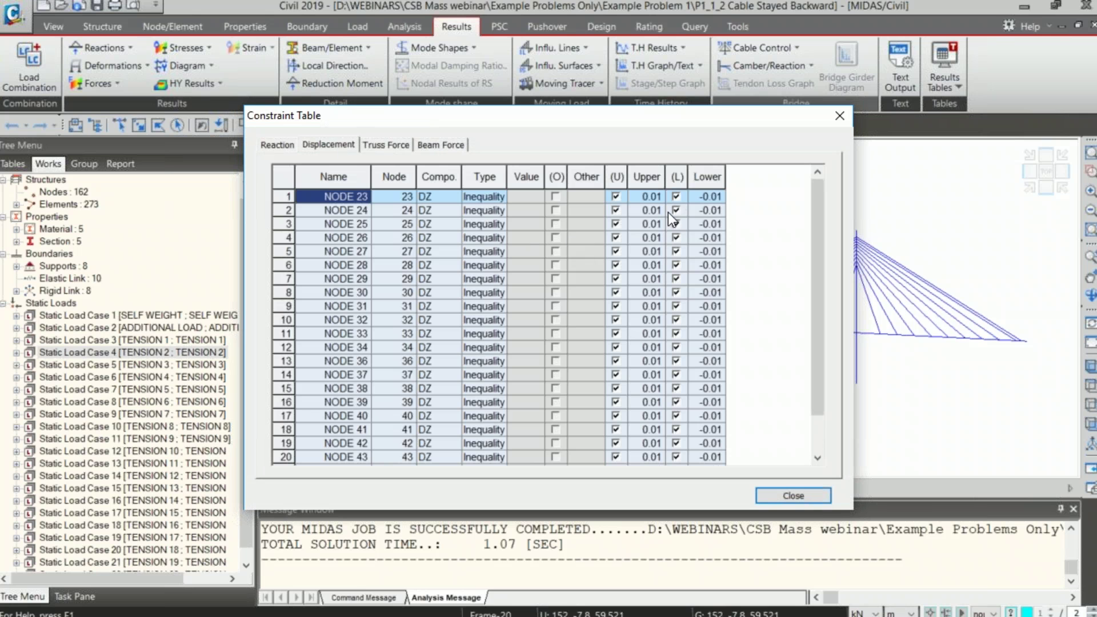
drag(644, 175, 711, 175)
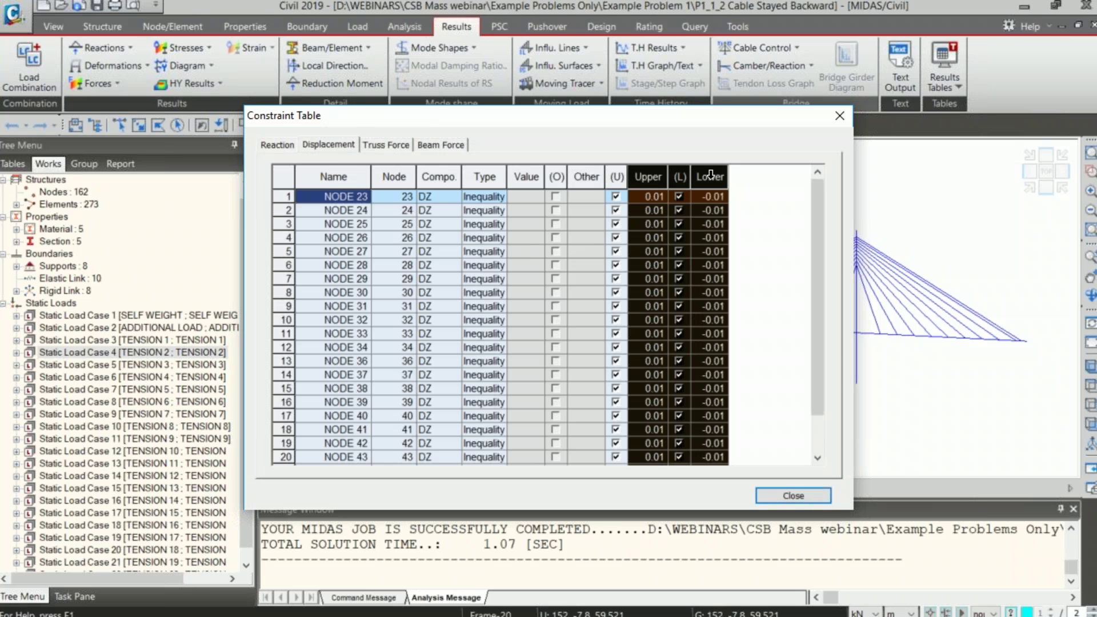
click(794, 495)
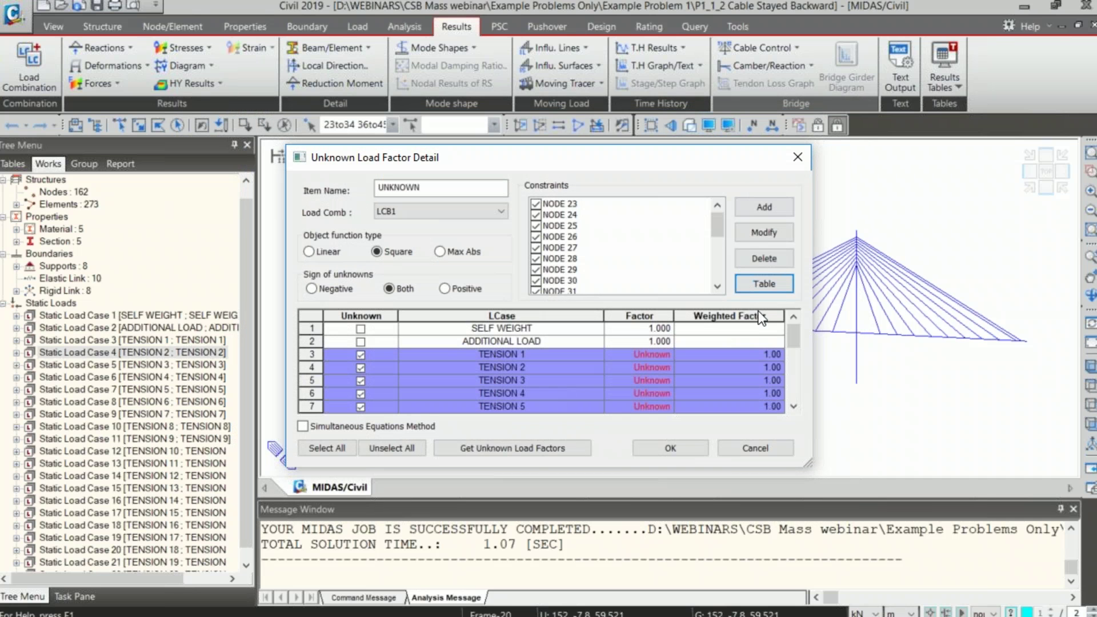
click(762, 212)
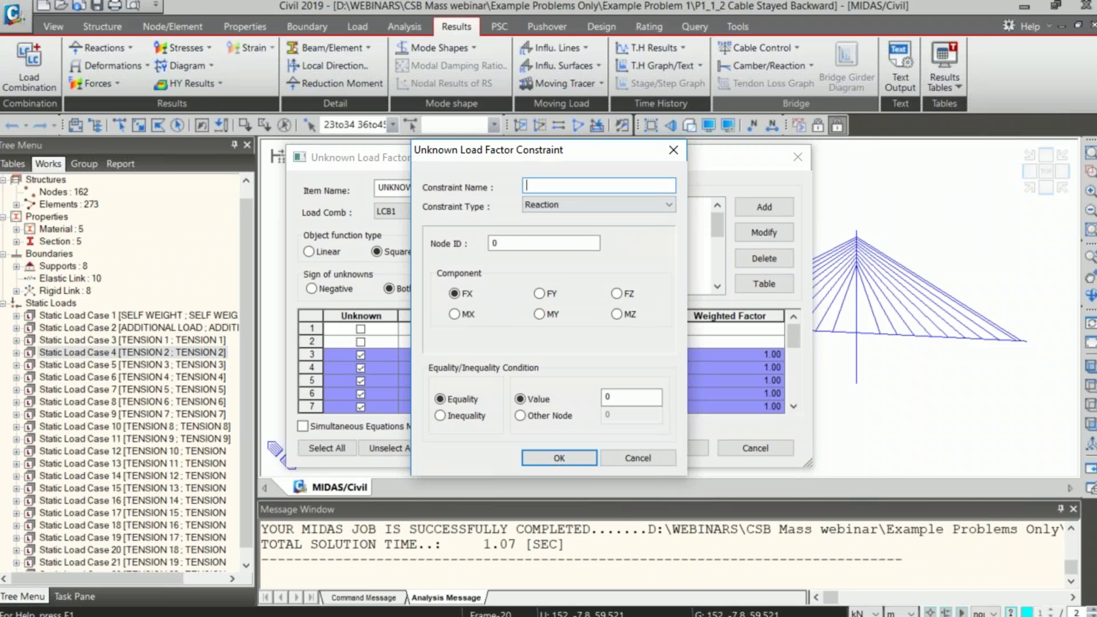
click(672, 150)
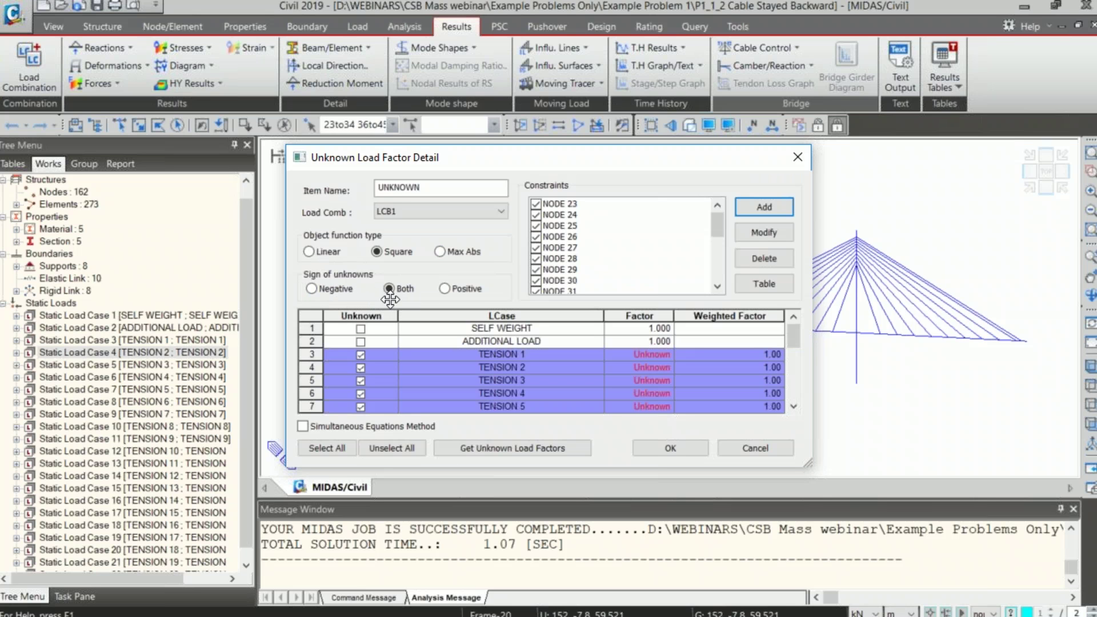
- Review the TENSION load cases marked as unknown and calculate the unknown load factors for LCB1
mouse_move(791, 337)
mouse_down()
mouse_move(784, 382)
mouse_move(781, 332)
mouse_up()
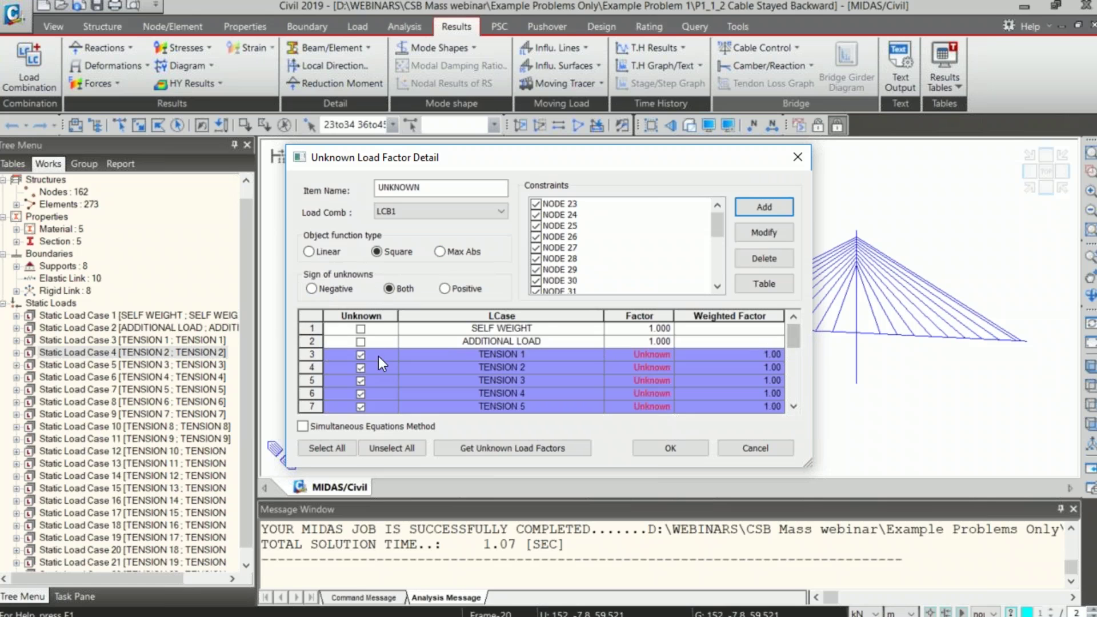
click(360, 355)
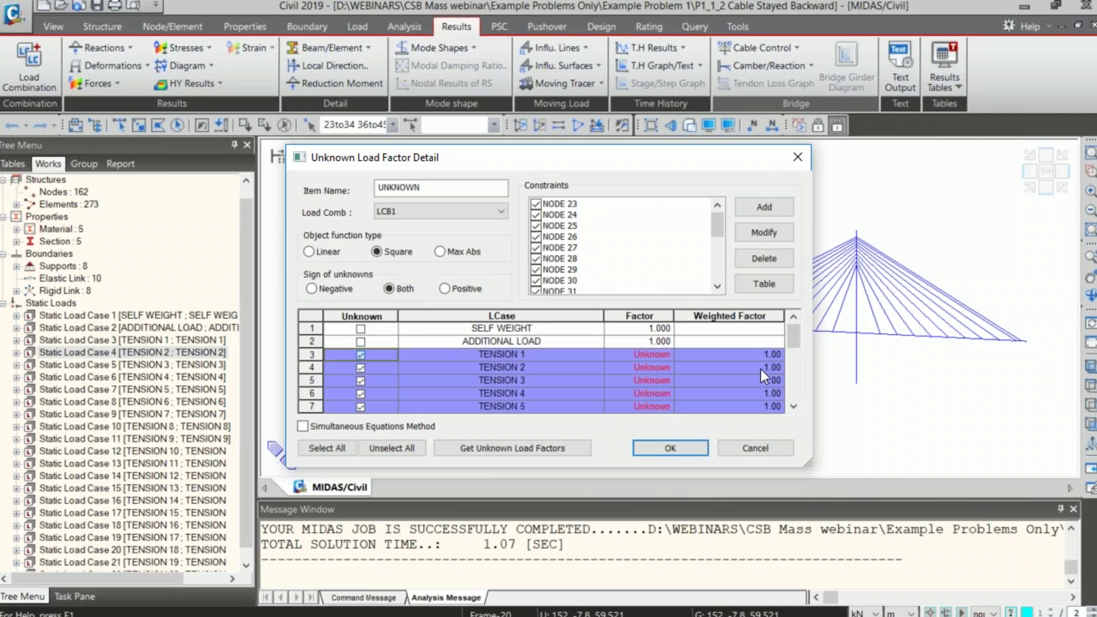
drag(794, 331, 743, 334)
mouse_move(796, 333)
mouse_down()
mouse_move(791, 387)
mouse_move(793, 318)
mouse_up()
click(512, 449)
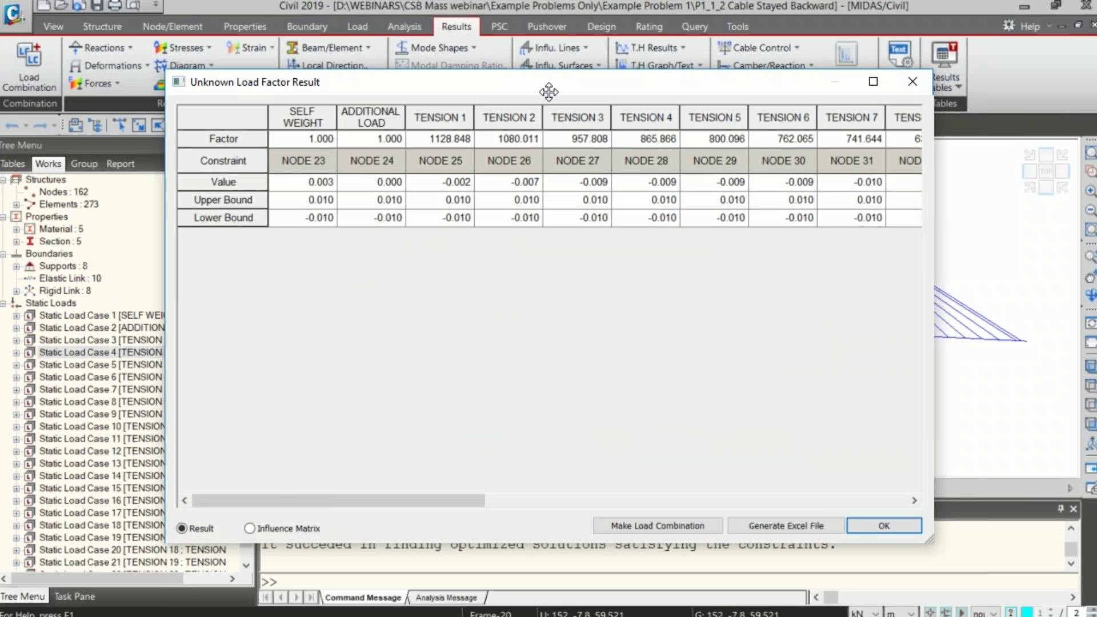
- Examine the calculated factors of load cases TENSION 1 to TENSION 5 in the unknown load factor results
drag(540, 84, 578, 55)
click(259, 110)
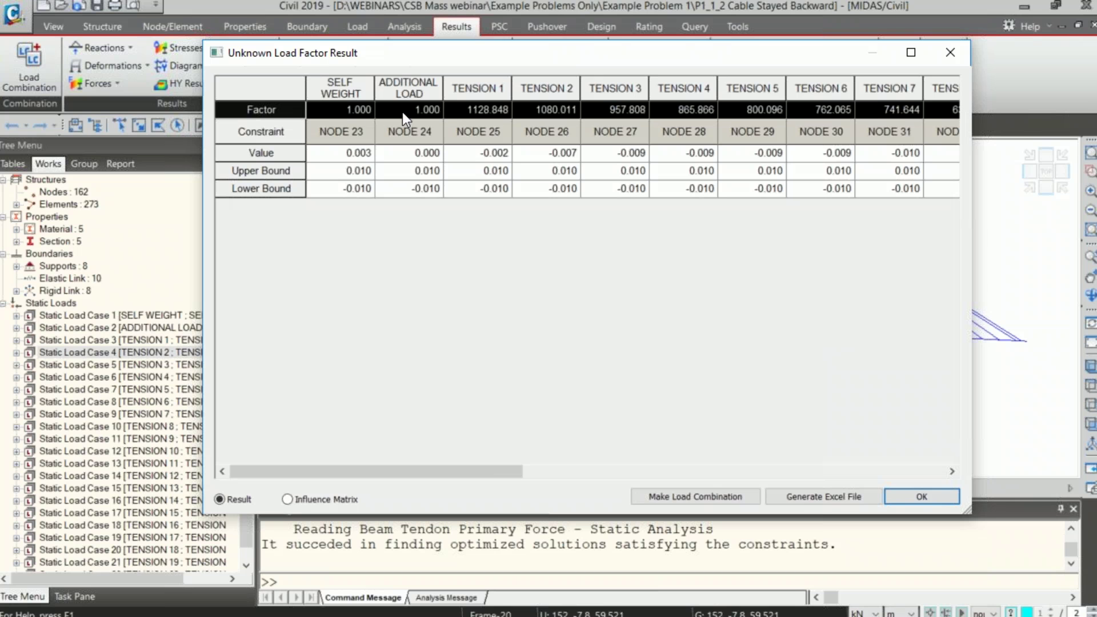
double_click(472, 108)
drag(472, 109, 506, 109)
double_click(546, 108)
double_click(629, 108)
double_click(685, 109)
double_click(751, 108)
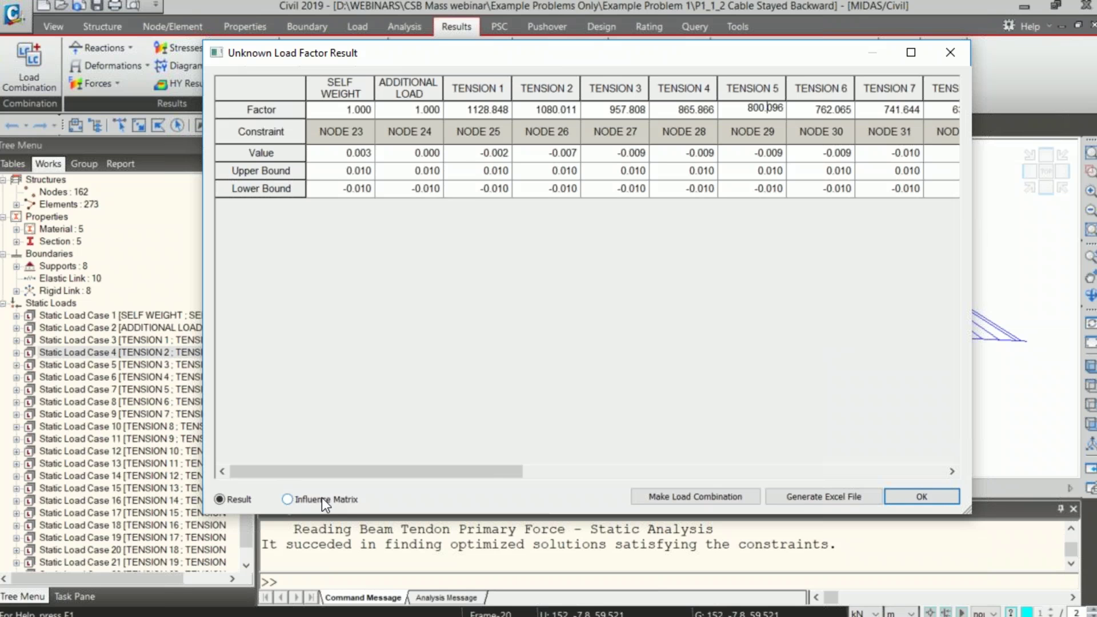
- Review the influence matrix of the unknown load factor results, including the TENSION 1 row and the factors of TENSION 1 to TENSION 20
click(288, 499)
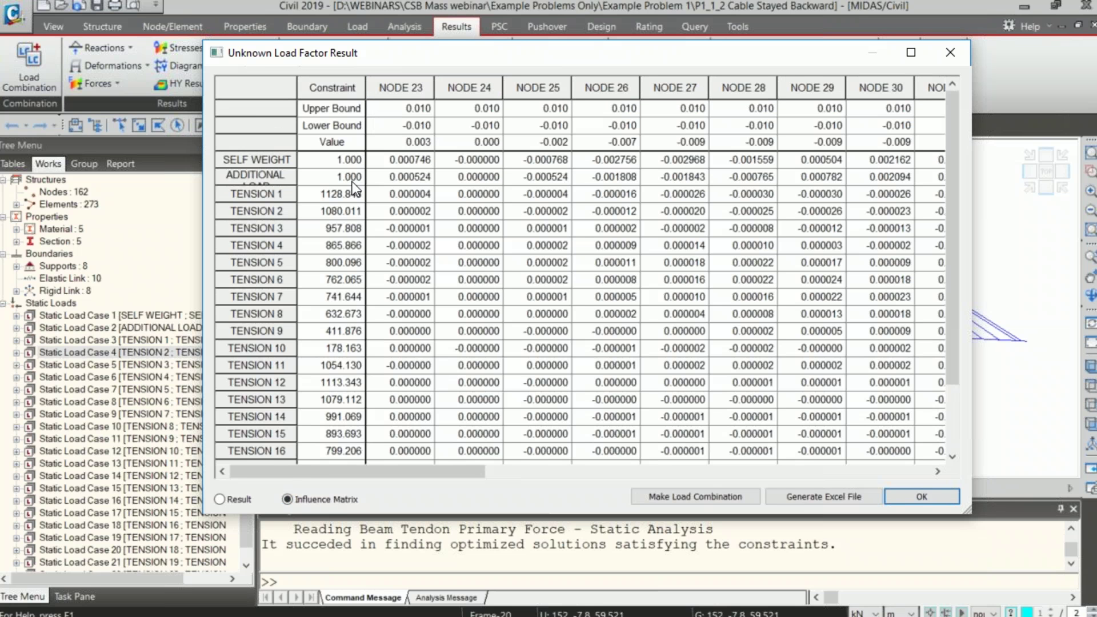
click(259, 195)
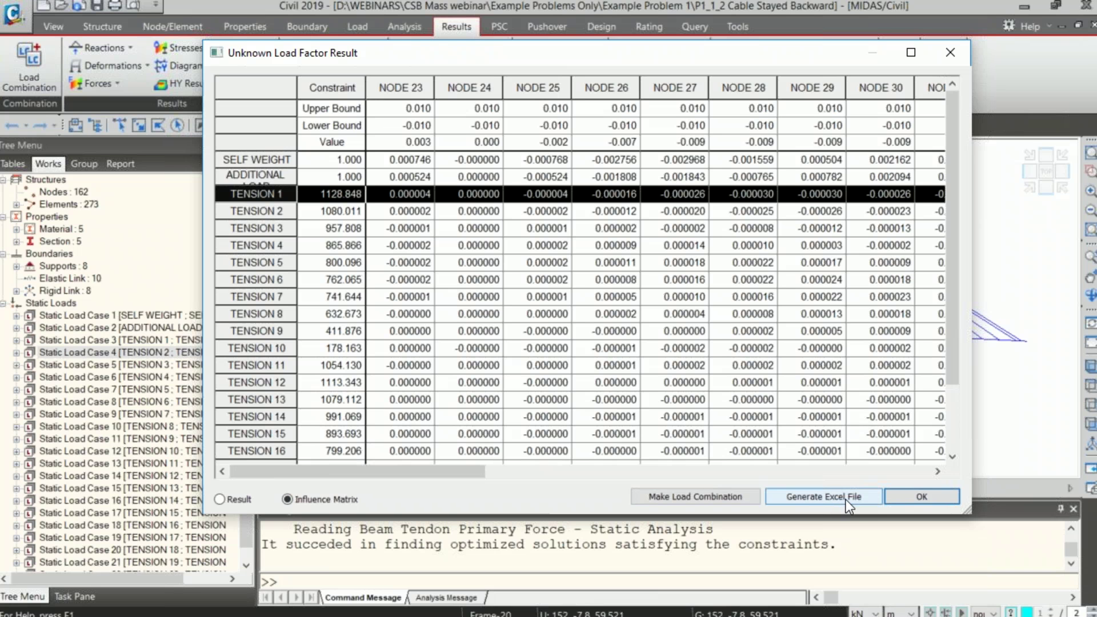
drag(342, 197, 310, 482)
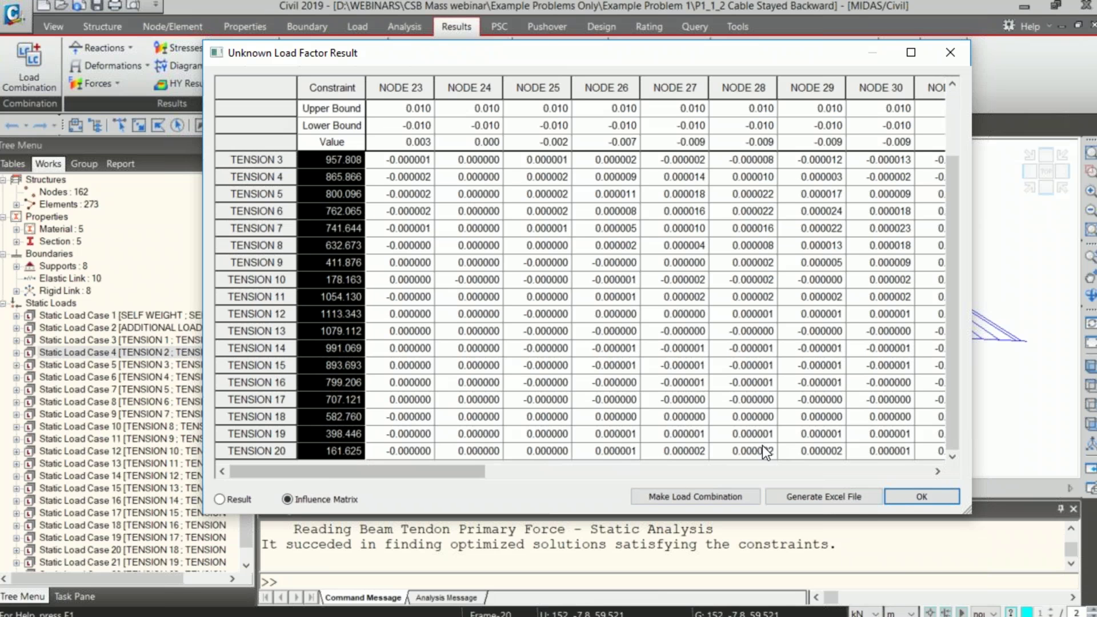
- Make a load combination named Unkown Output from the calculated factors and close the unknown load factor results and settings
click(690, 499)
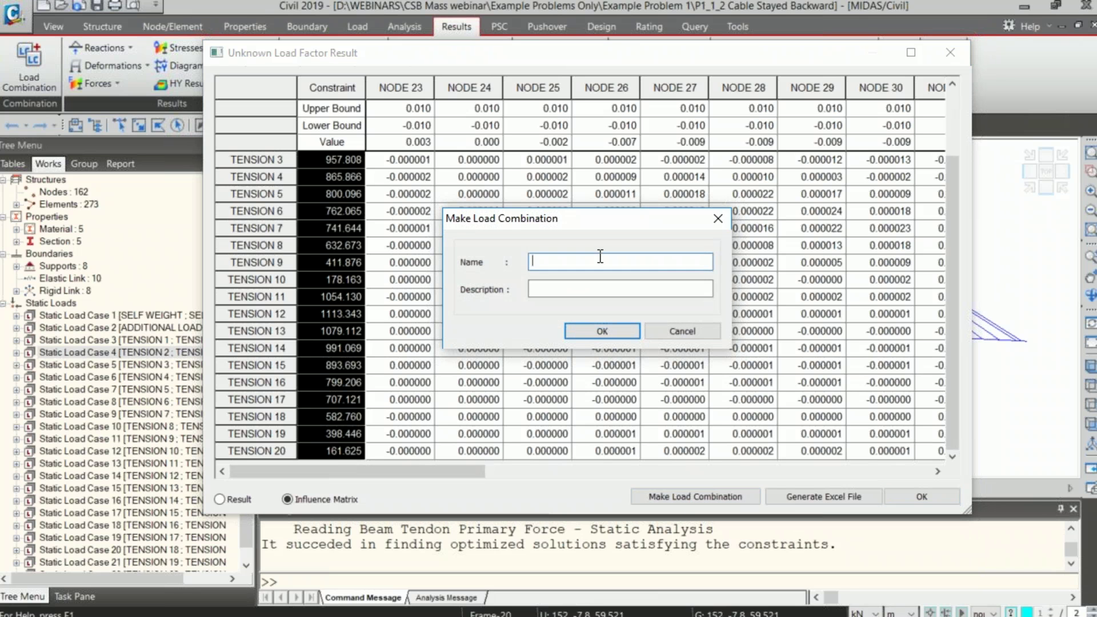
text(Unk)
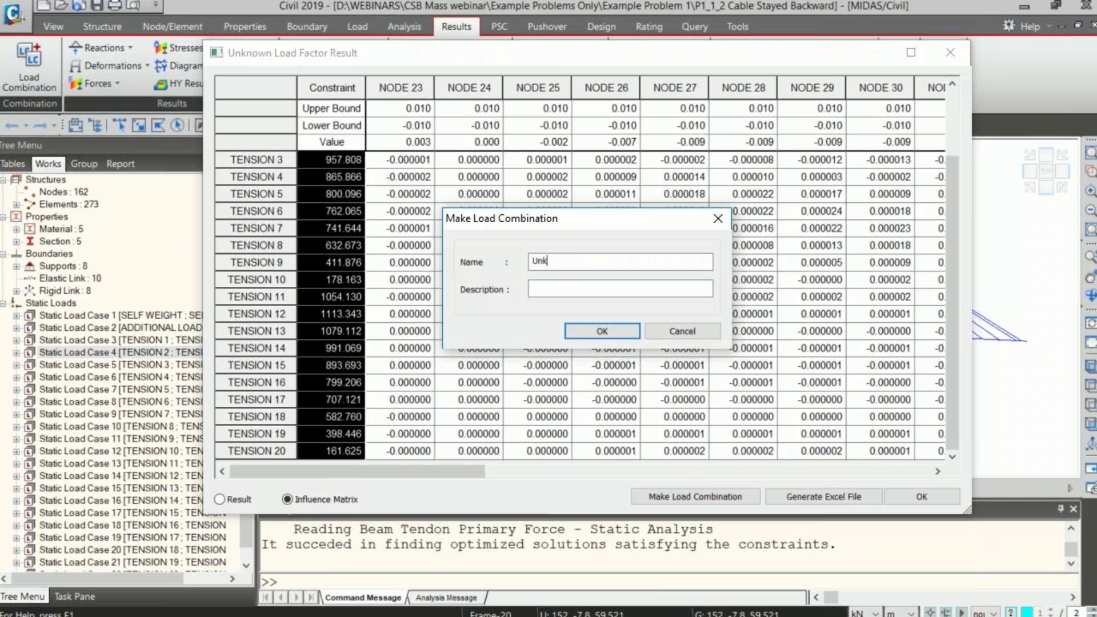
text(own Output)
key(Return)
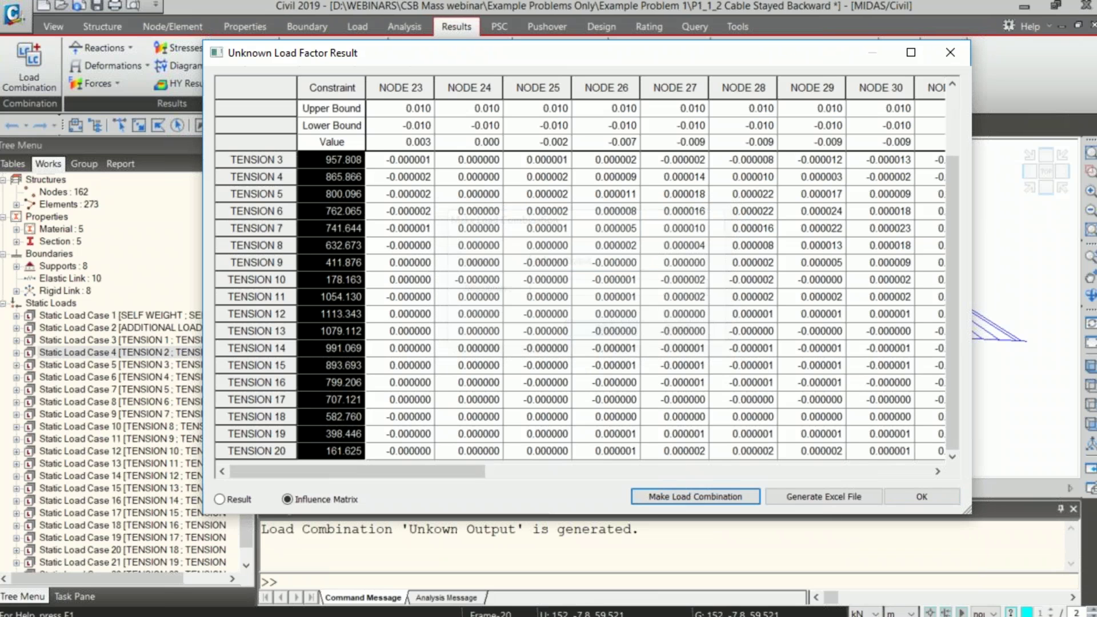
click(942, 495)
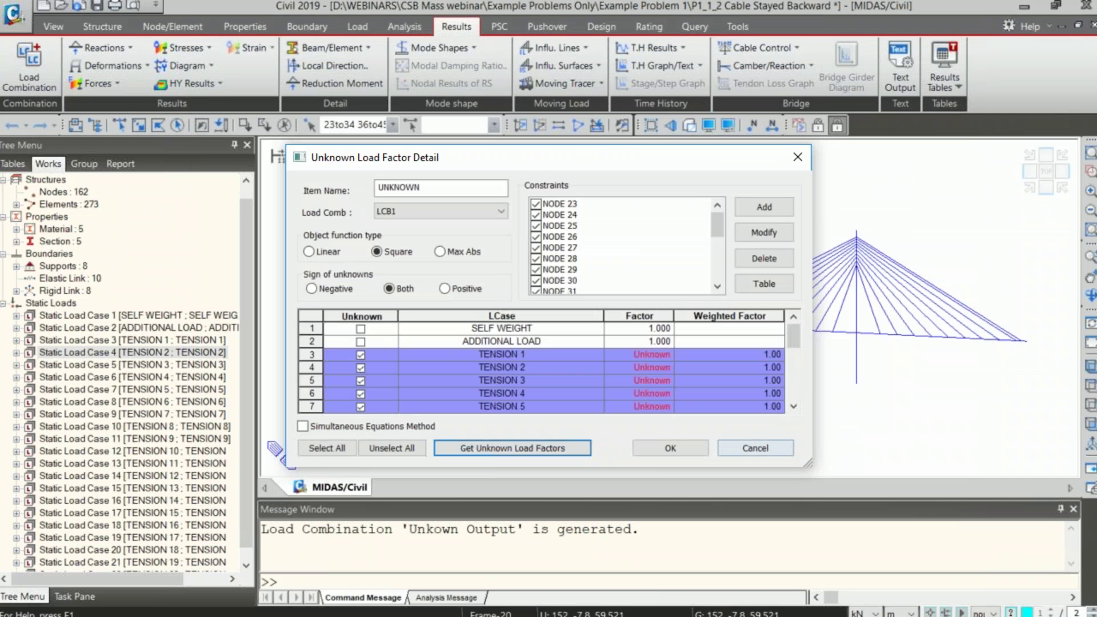
click(657, 444)
click(608, 375)
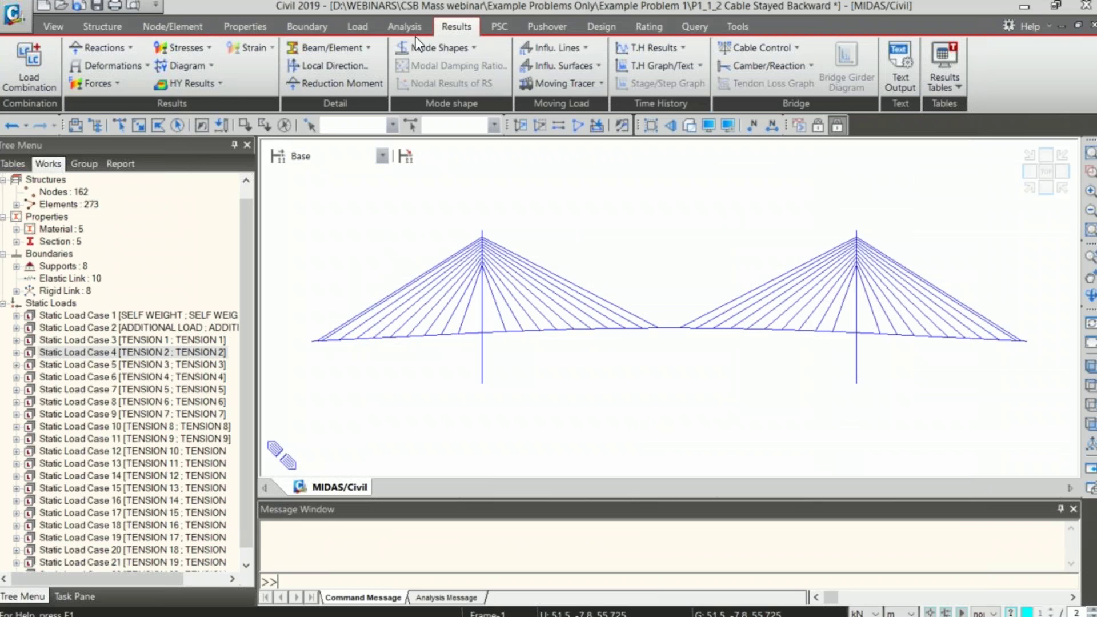
- Open the deformed shape results and choose load combination LCB1
click(107, 68)
click(119, 243)
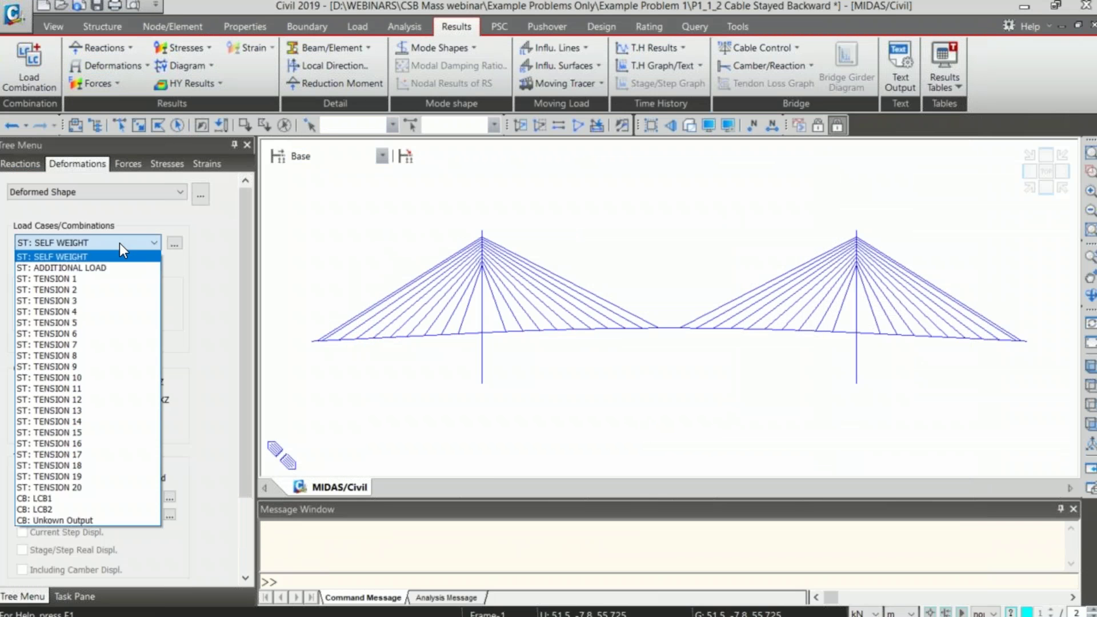
click(94, 498)
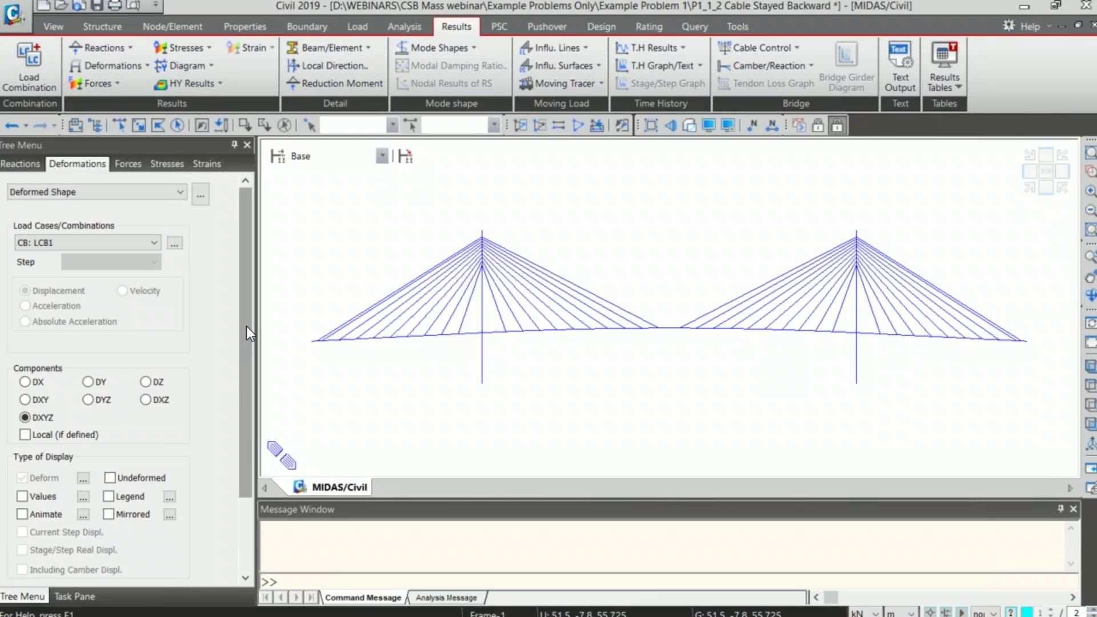
drag(246, 327, 249, 383)
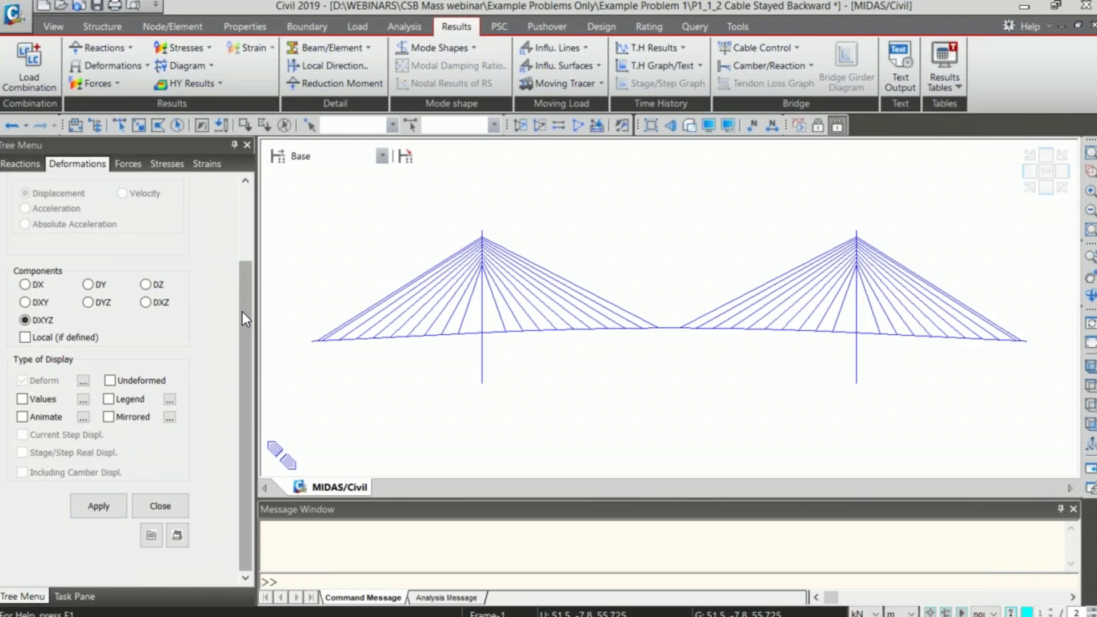
drag(242, 311, 254, 190)
- Review the factors of TENSION 1 to TENSION 20 in load combination LCB1
click(35, 82)
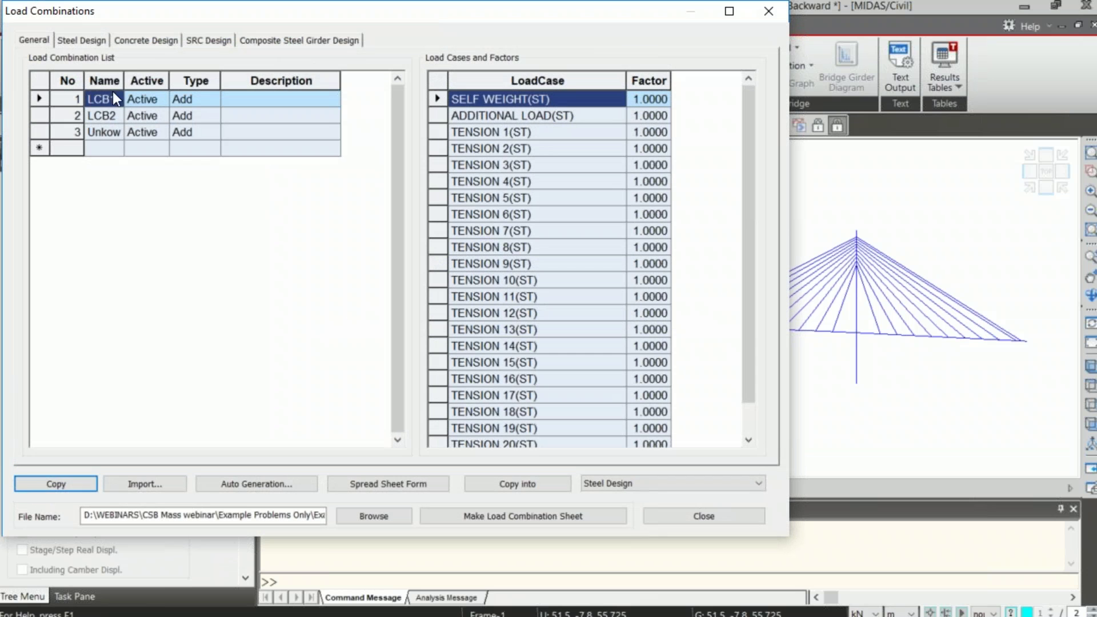
drag(130, 70, 136, 73)
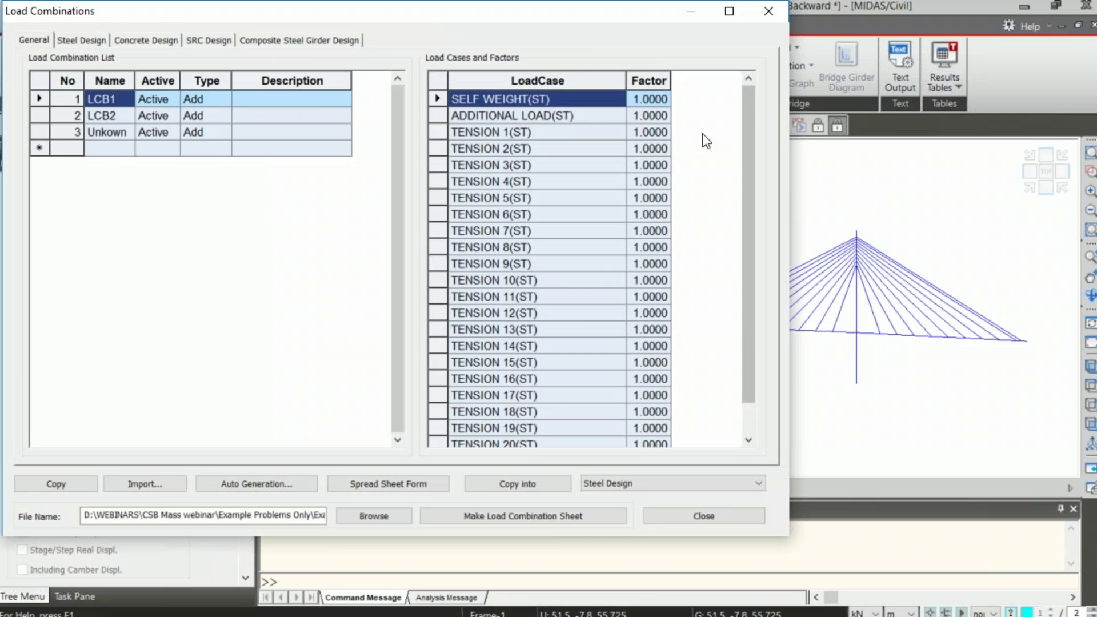
drag(661, 134, 589, 413)
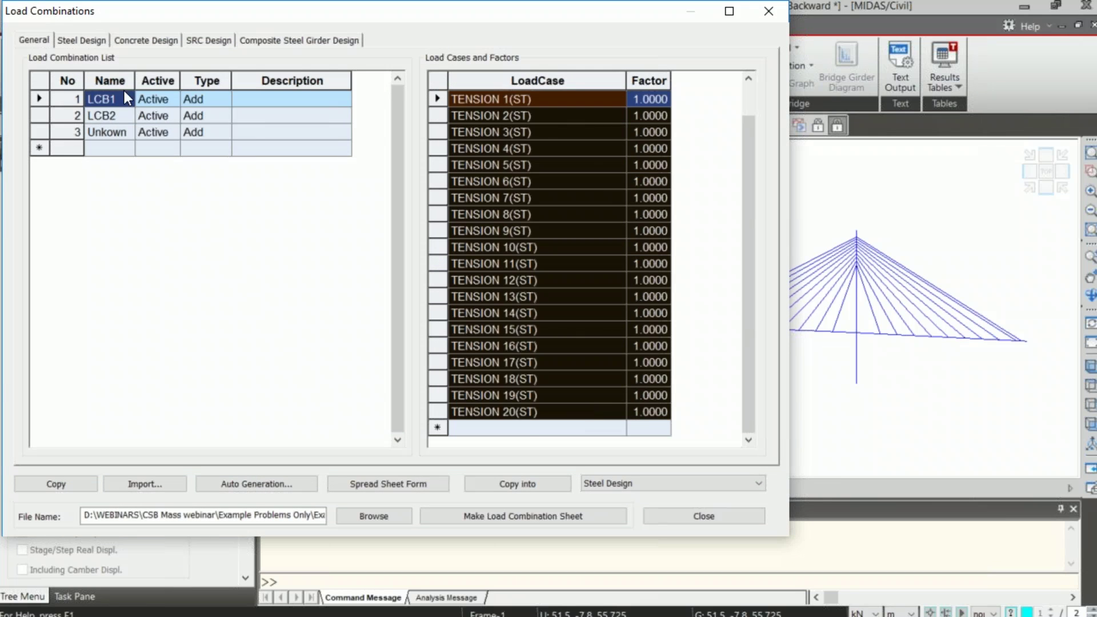
- Review the tension factors of the Unkown Output load combination, widening the name column to read its full name, then close the combinations
right_click(98, 135)
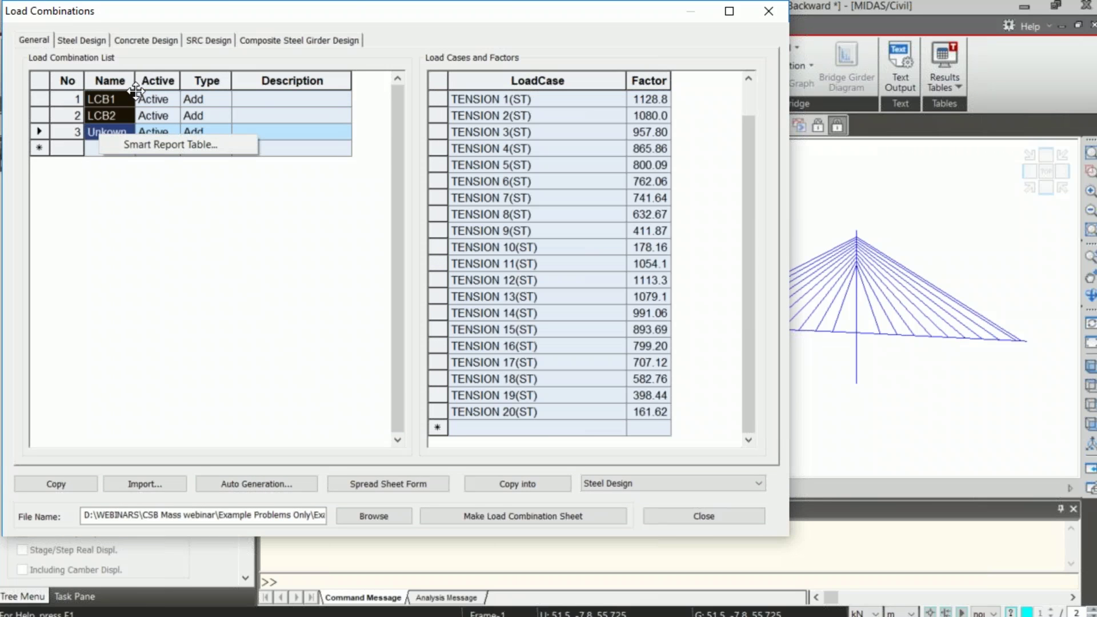
click(123, 140)
click(494, 161)
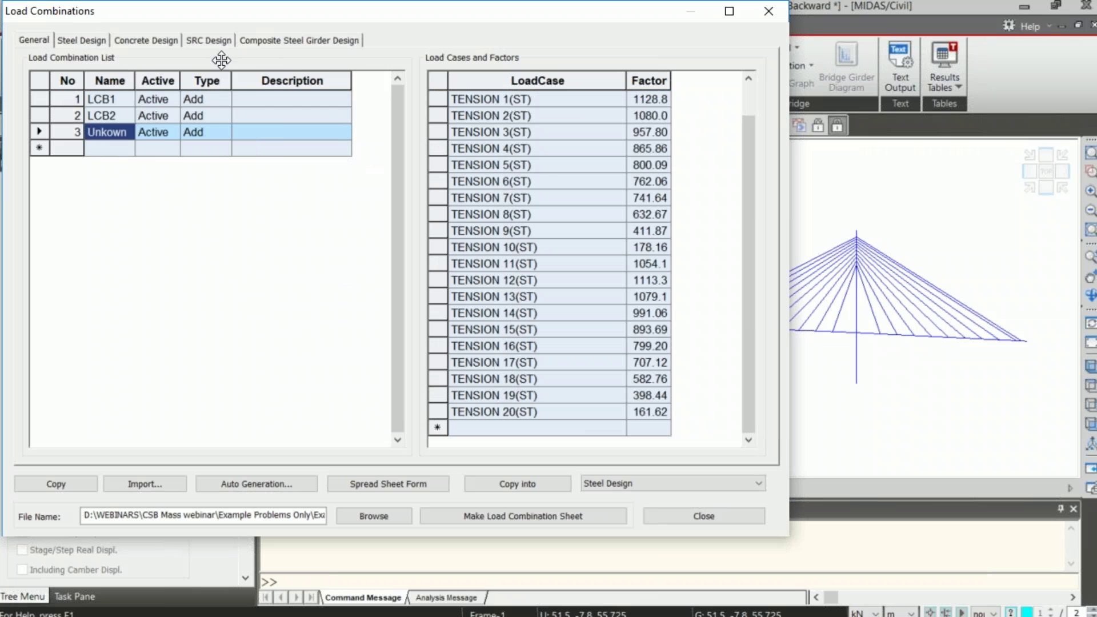
drag(145, 85, 186, 85)
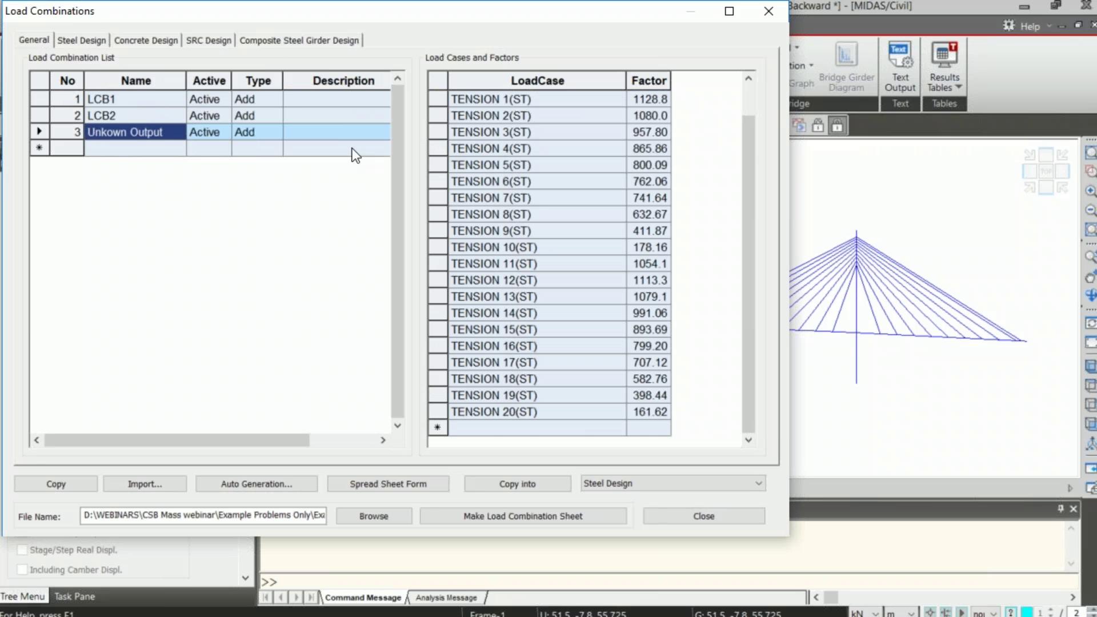
scroll(669, 140, up, 1)
drag(656, 133, 638, 448)
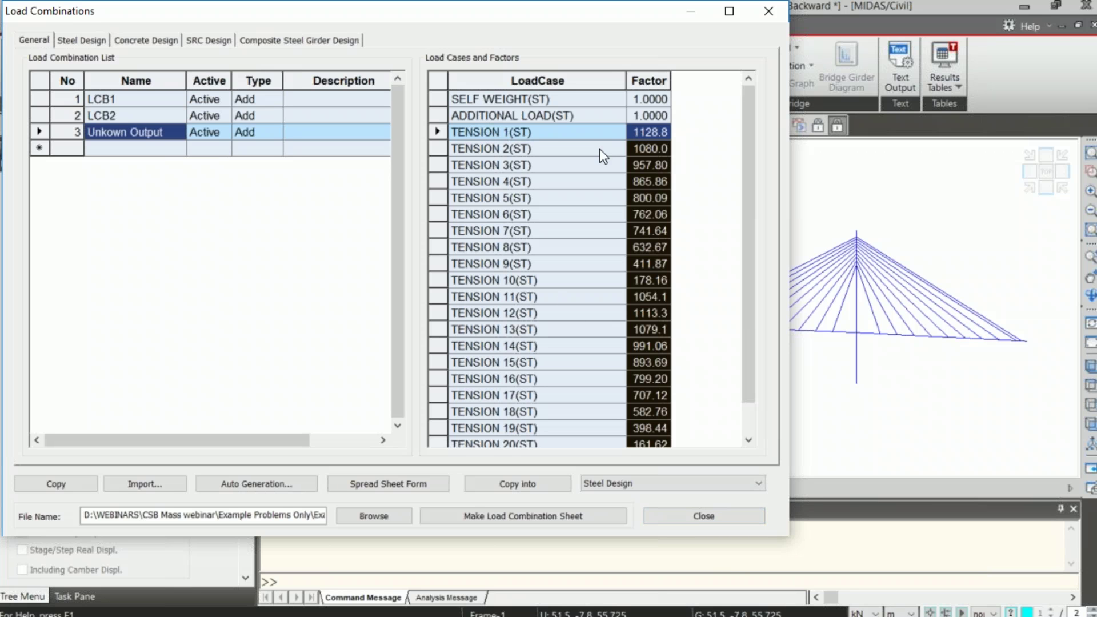
click(703, 515)
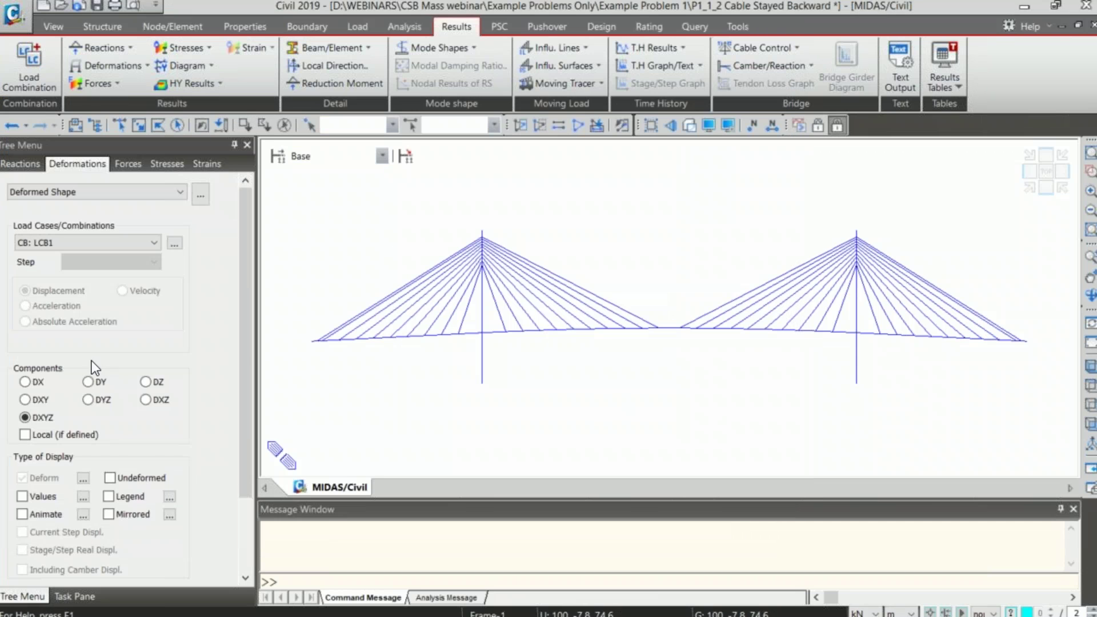
- Display the deformed shape for LCB1 with a fixed-format legend and select node 46 to locate it on the girder
click(141, 237)
click(92, 243)
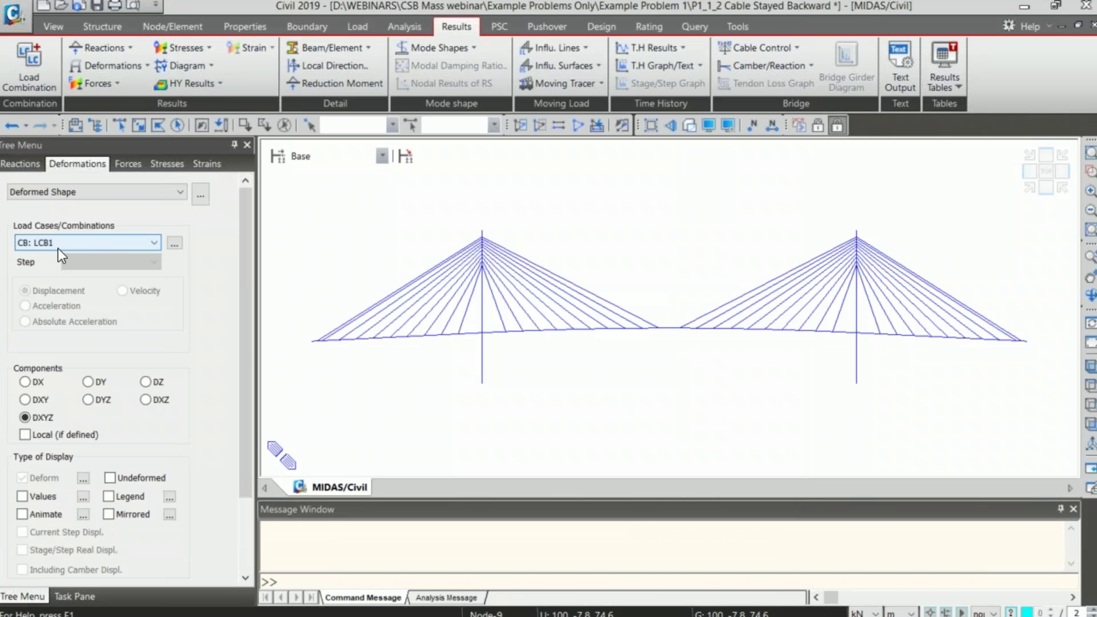
drag(241, 228, 241, 303)
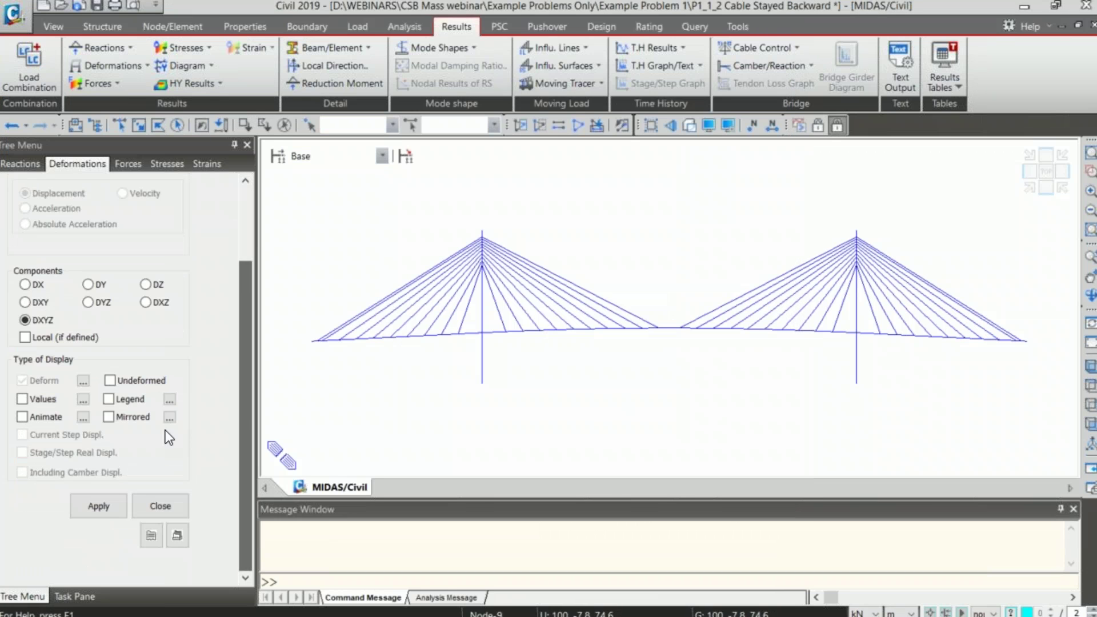
click(112, 505)
click(169, 399)
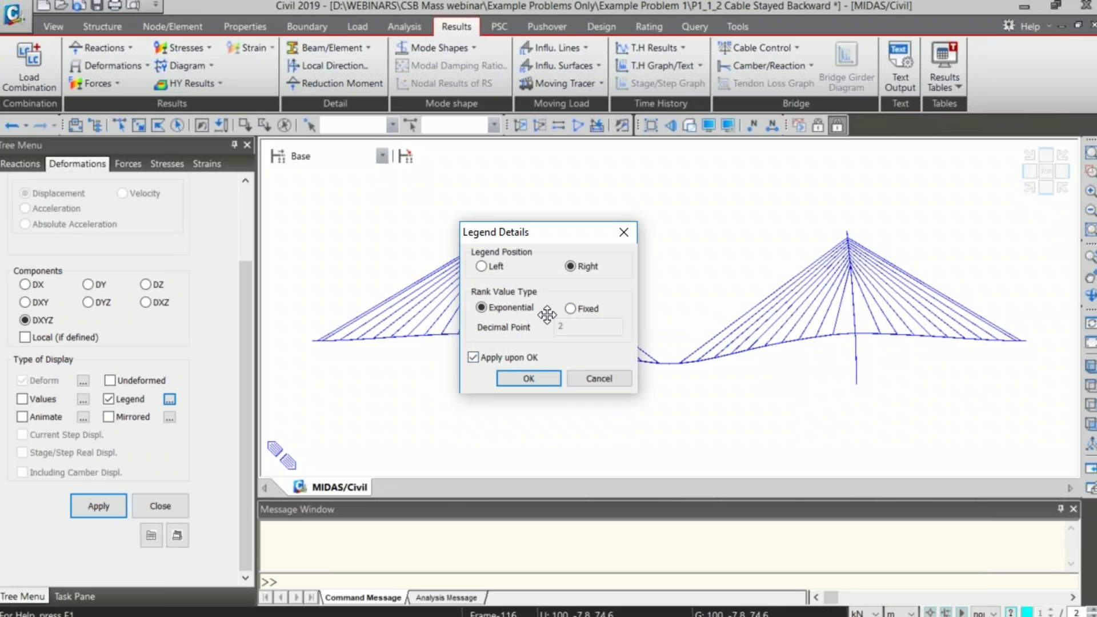
click(570, 308)
click(528, 378)
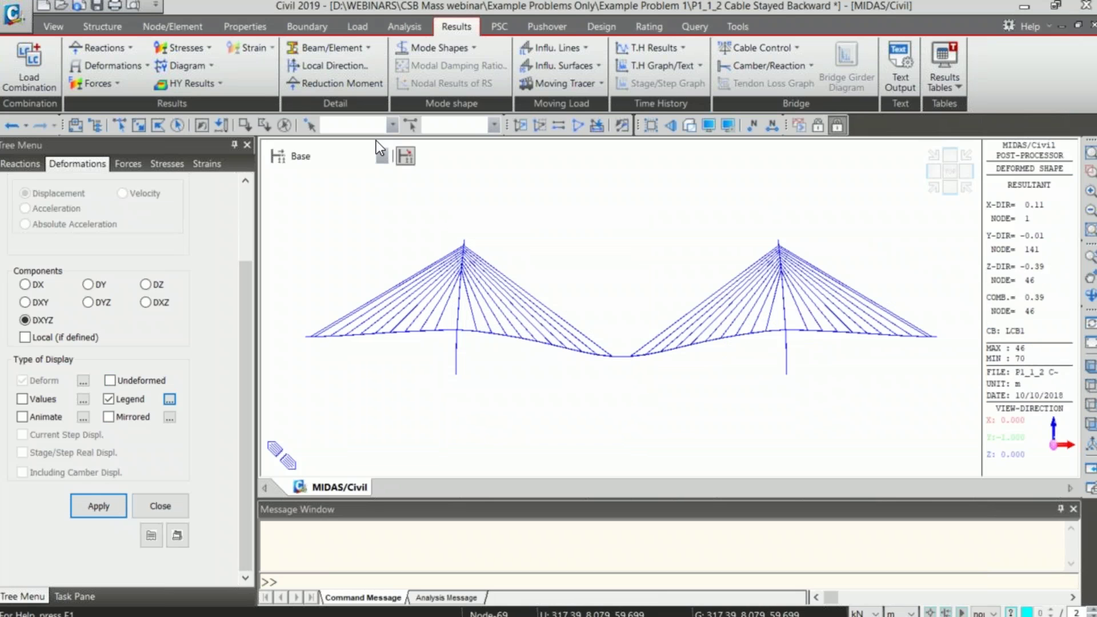
click(344, 125)
text(46)
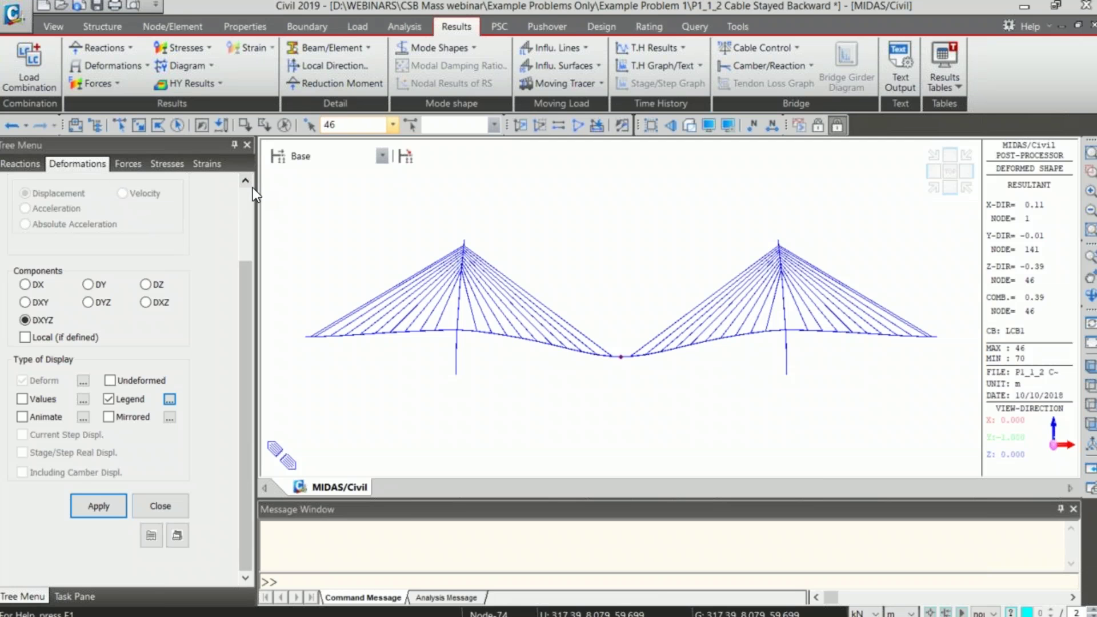
- Display the deformed shape for the Unkown Output load combination
scroll(248, 196, up, 1)
scroll(248, 197, up, 1)
click(150, 242)
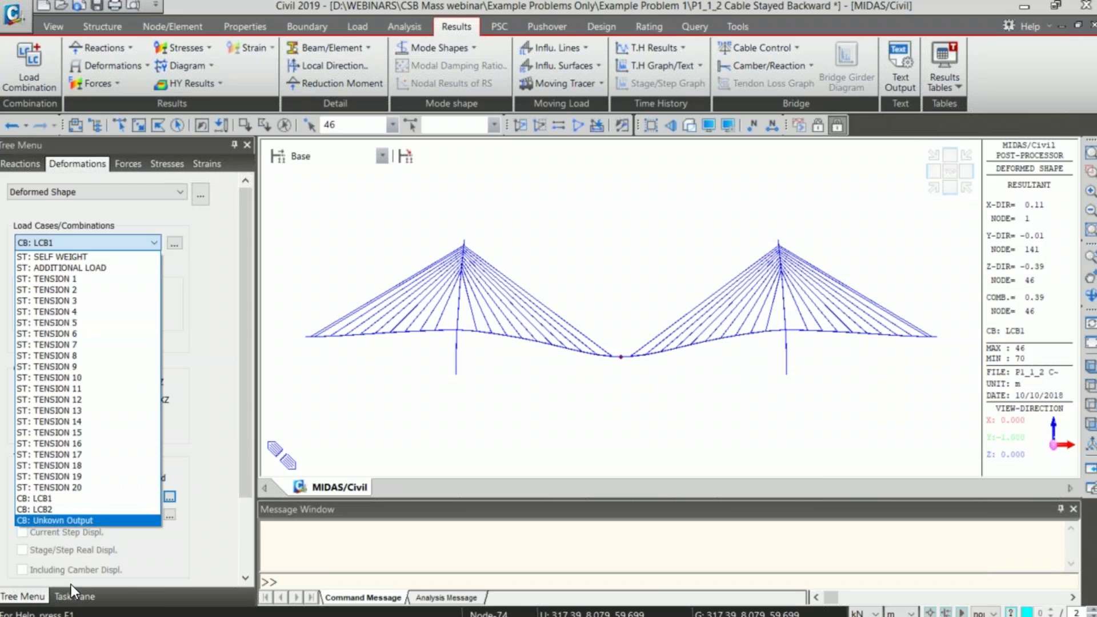
click(96, 520)
drag(252, 232, 252, 352)
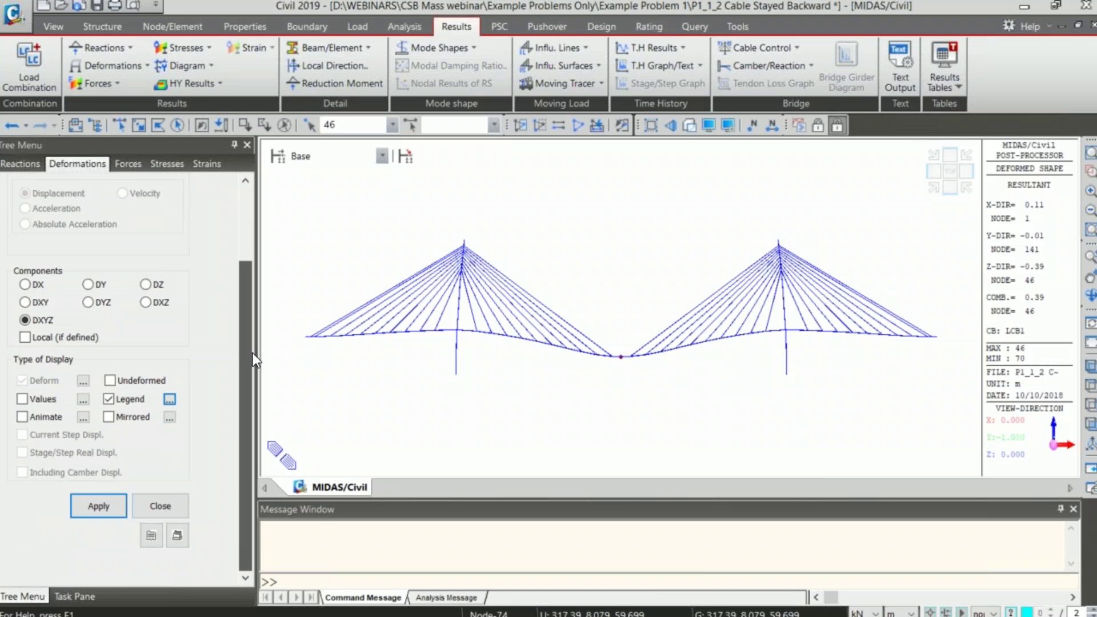
click(114, 506)
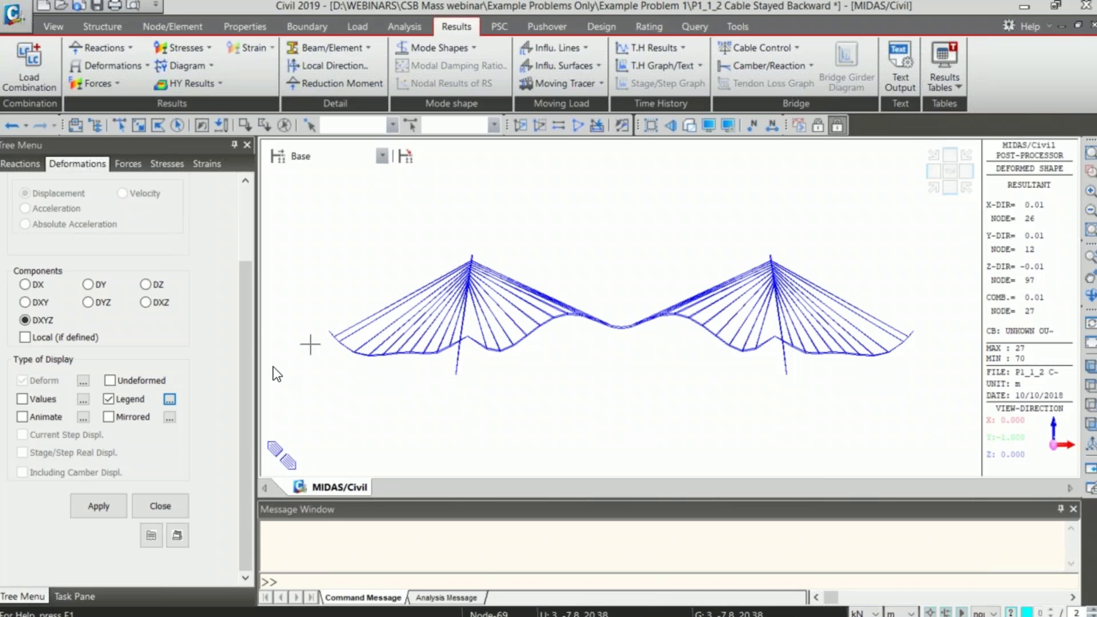
- Display the My beam diagram for Unkown Output on the model without its deformed shape, and close the force results settings
drag(245, 328, 235, 228)
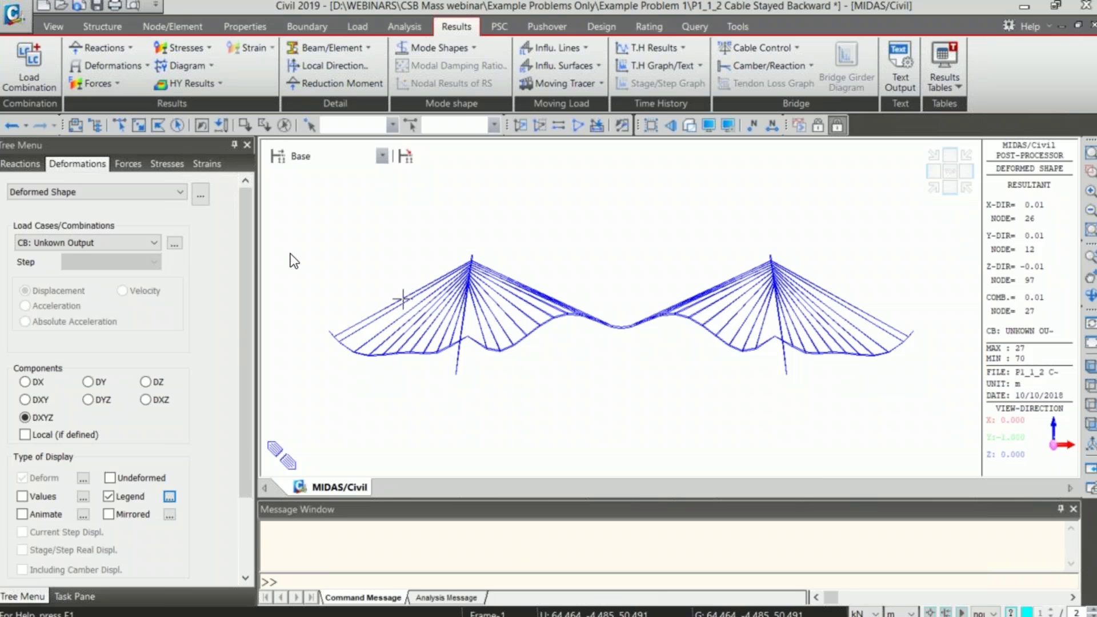
drag(241, 231, 242, 184)
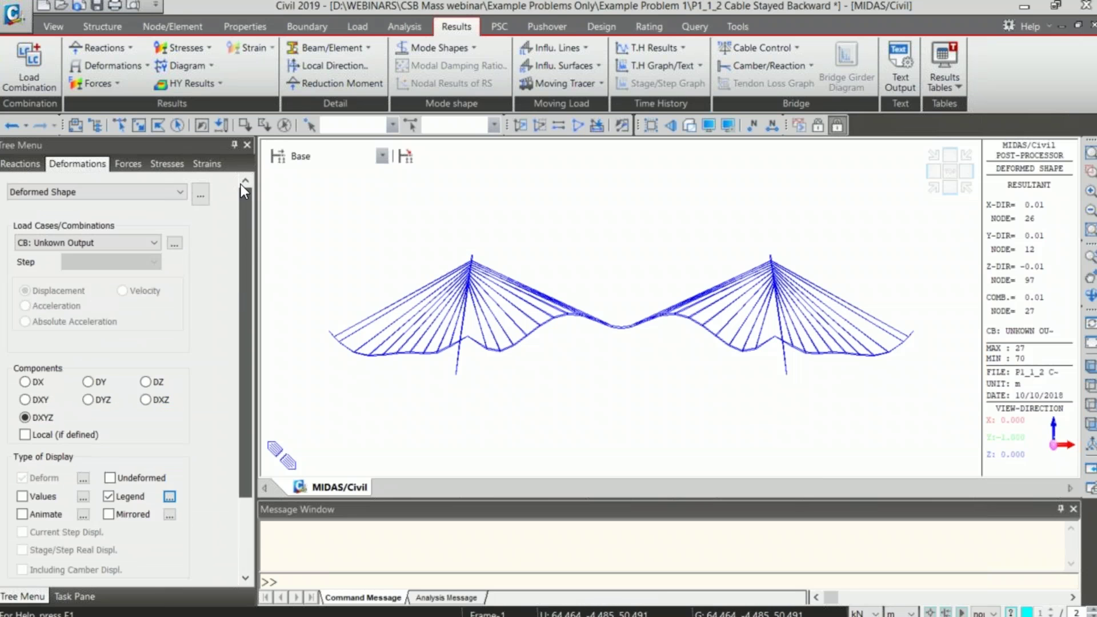
click(94, 83)
click(107, 137)
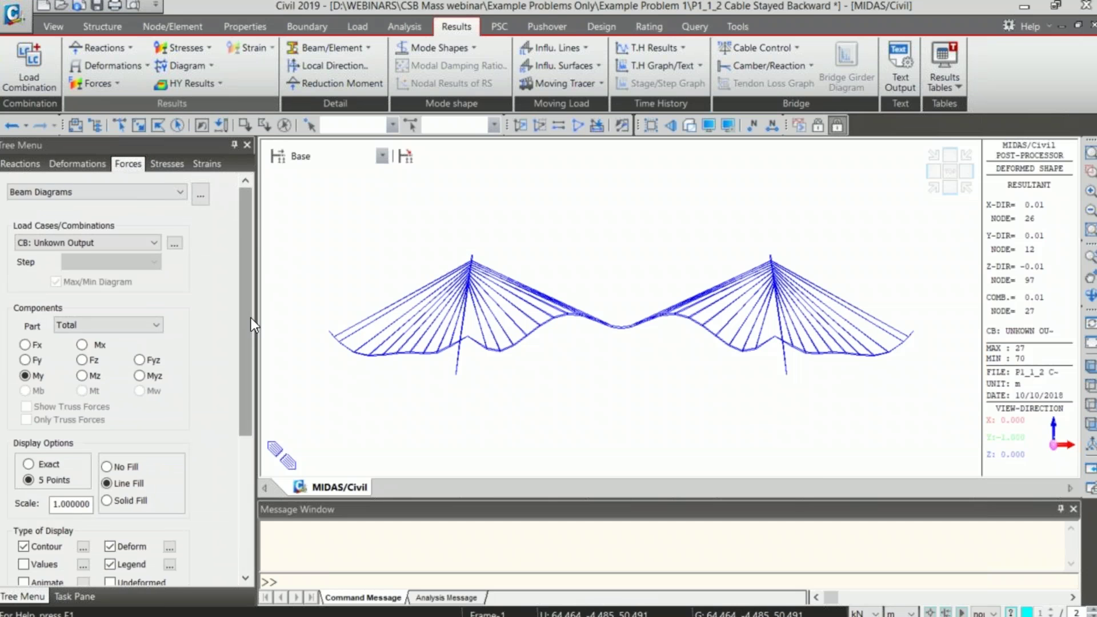
drag(252, 318, 138, 517)
click(98, 505)
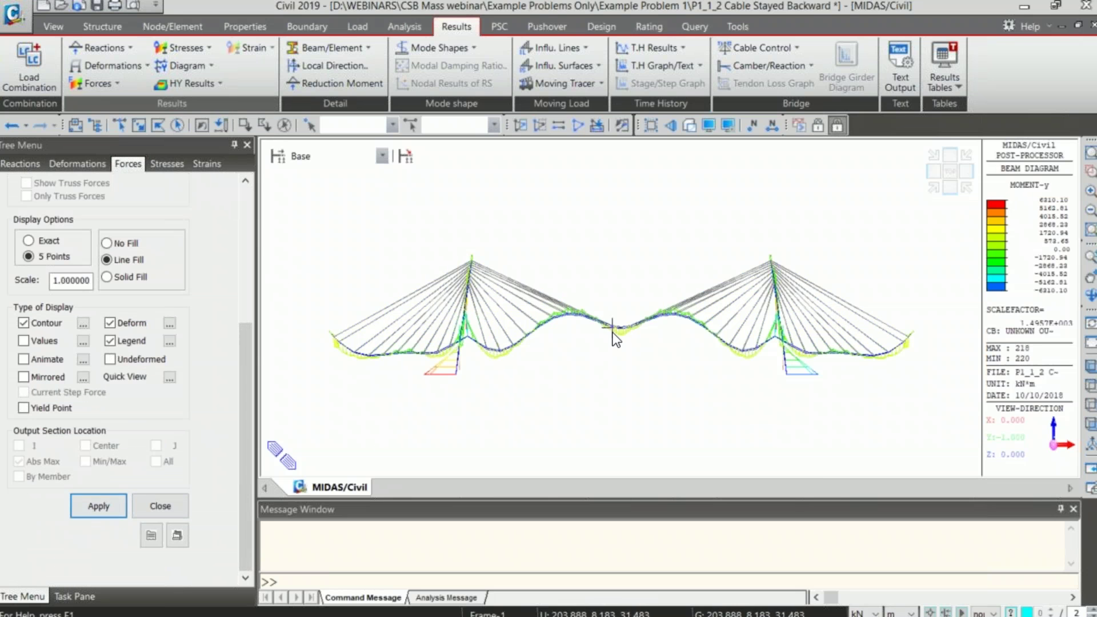
click(113, 324)
click(108, 503)
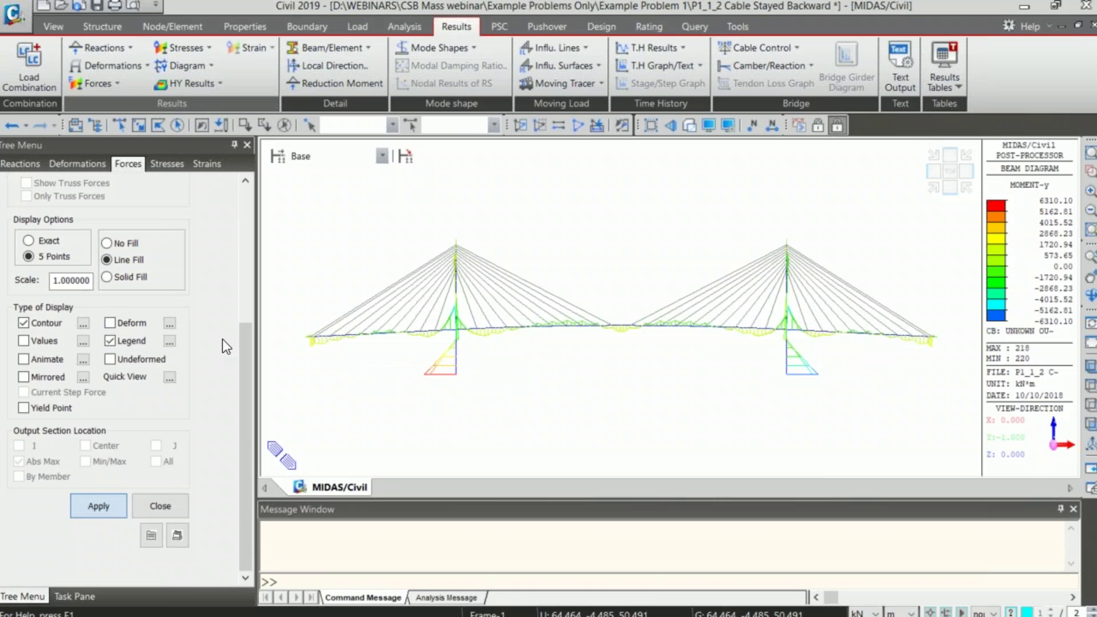
drag(246, 345, 249, 202)
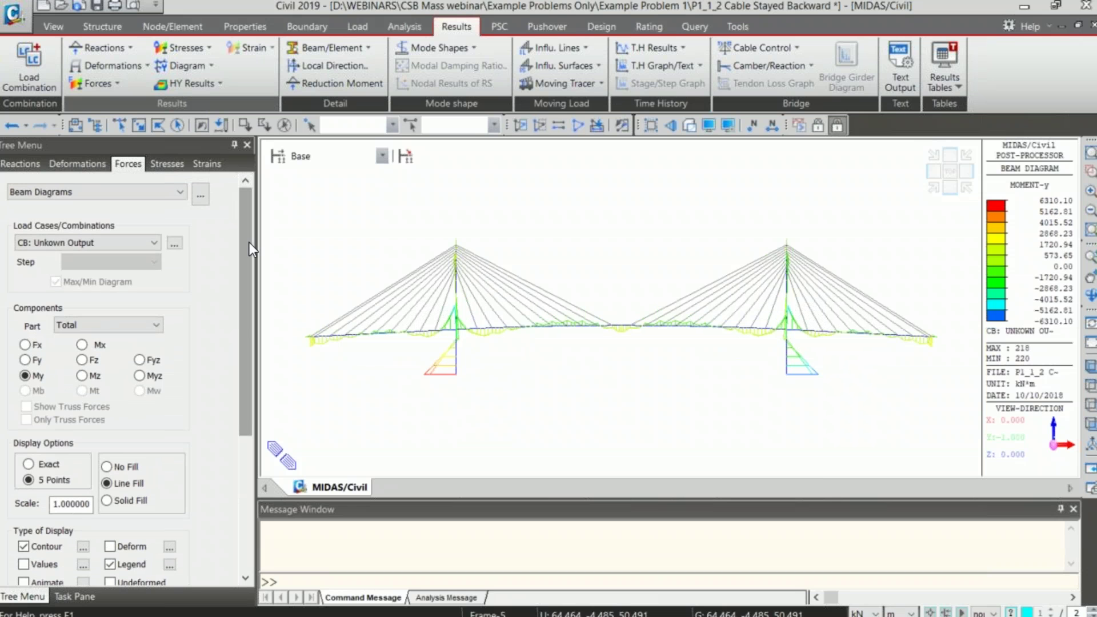
drag(240, 275, 240, 384)
click(165, 502)
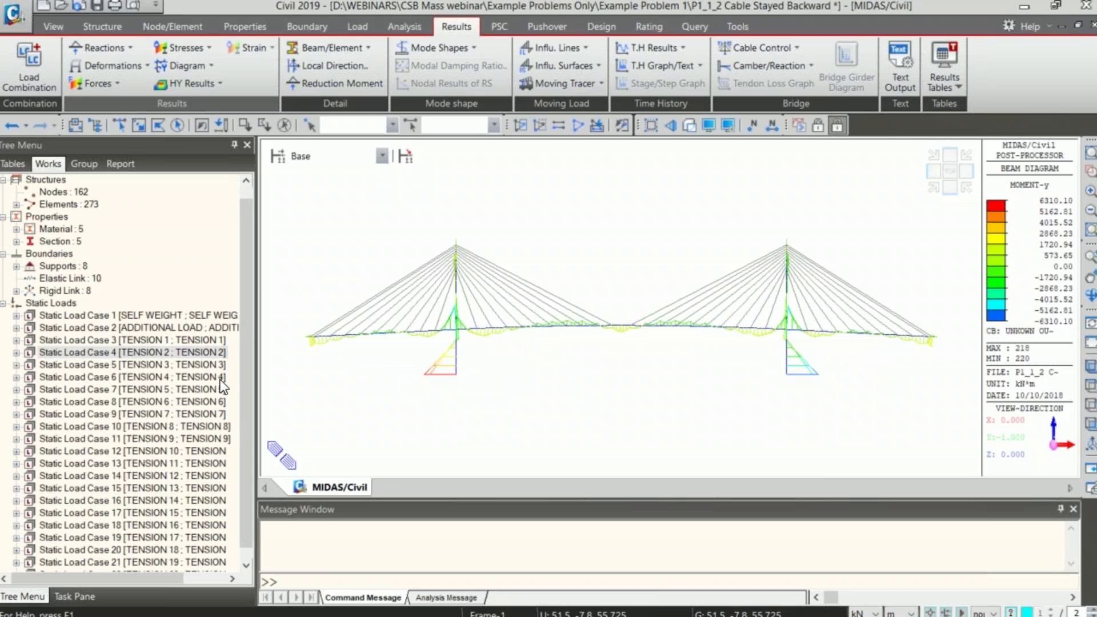
- Expand the TENSION 1 static load case and inspect its pretension loads table
double_click(159, 338)
right_click(139, 354)
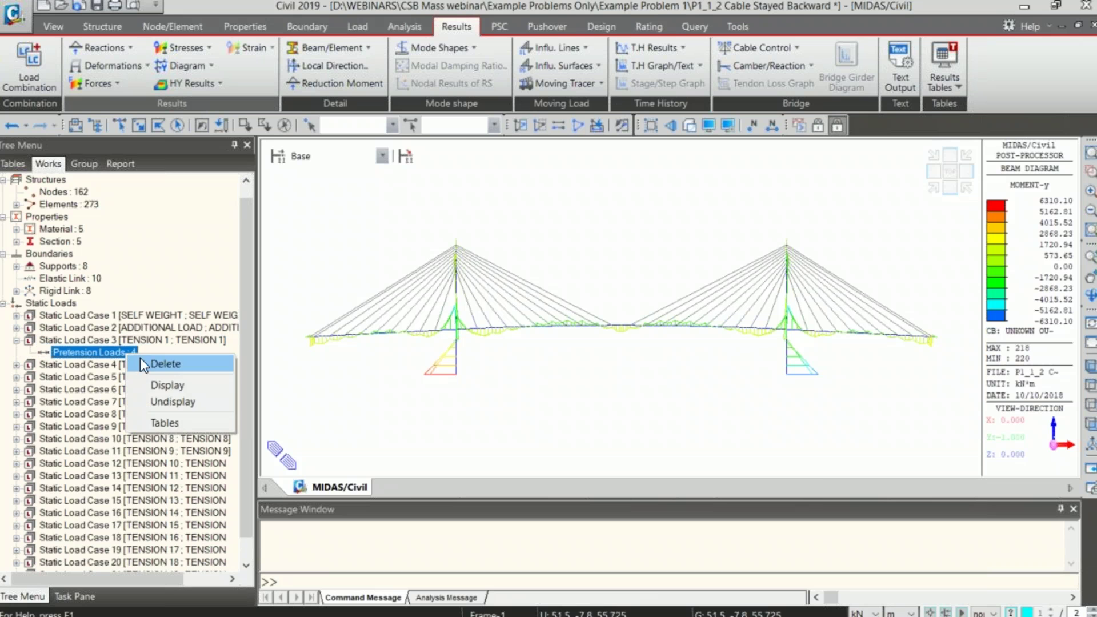
click(198, 421)
scroll(394, 343, up, 12)
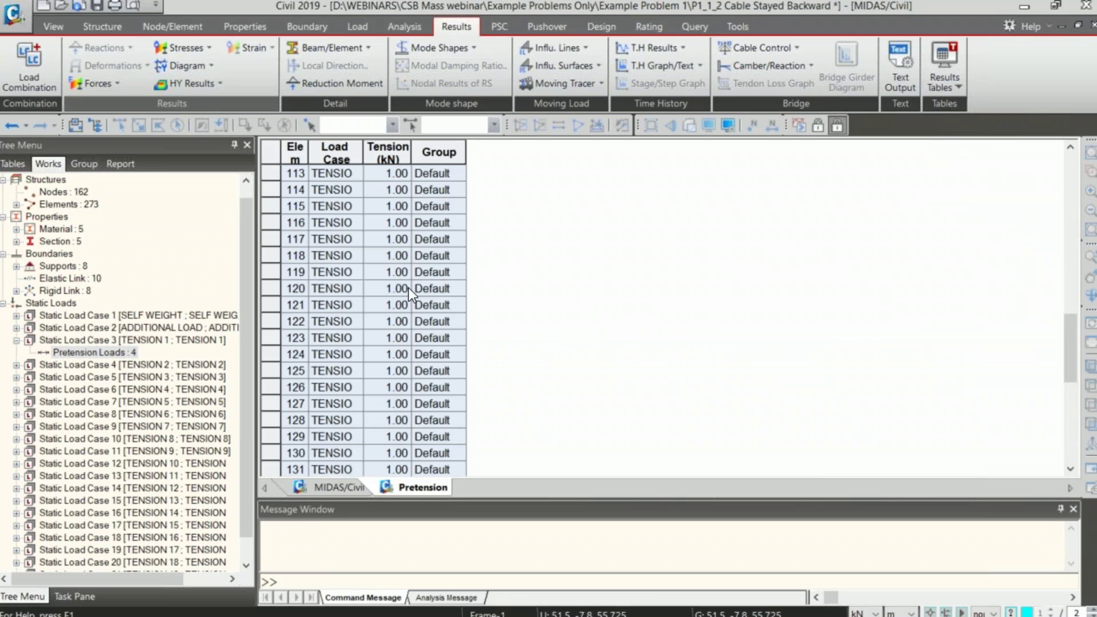
- Review the TENSION 1 to TENSION 20 factors of the Unkown Output load combination, then close the combinations and the pretension table
click(32, 80)
click(149, 135)
click(654, 133)
drag(653, 135, 653, 475)
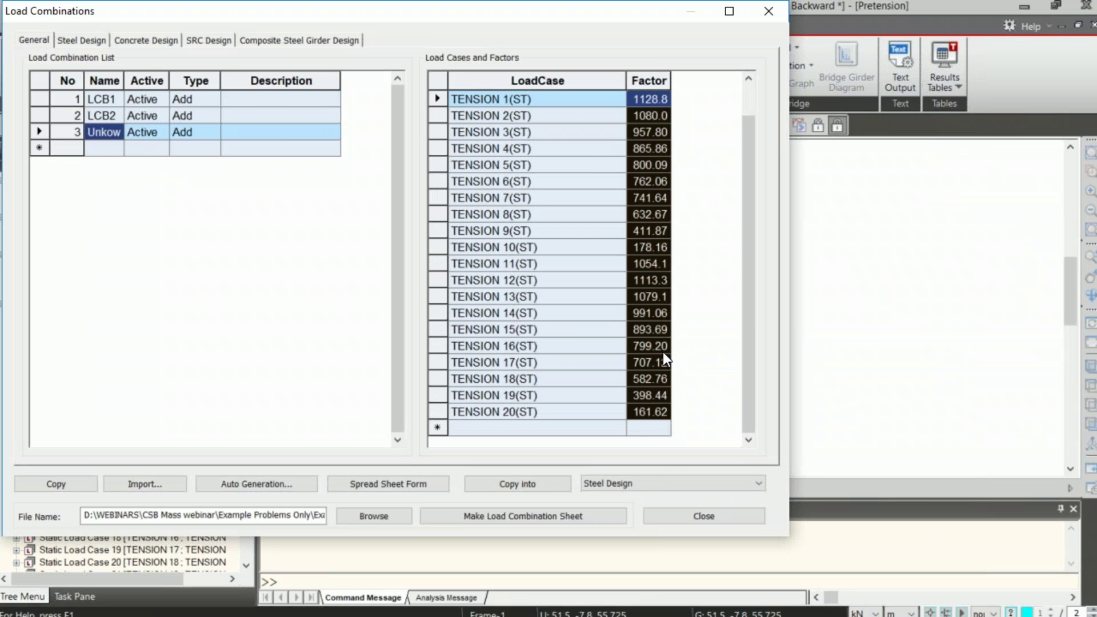
click(688, 516)
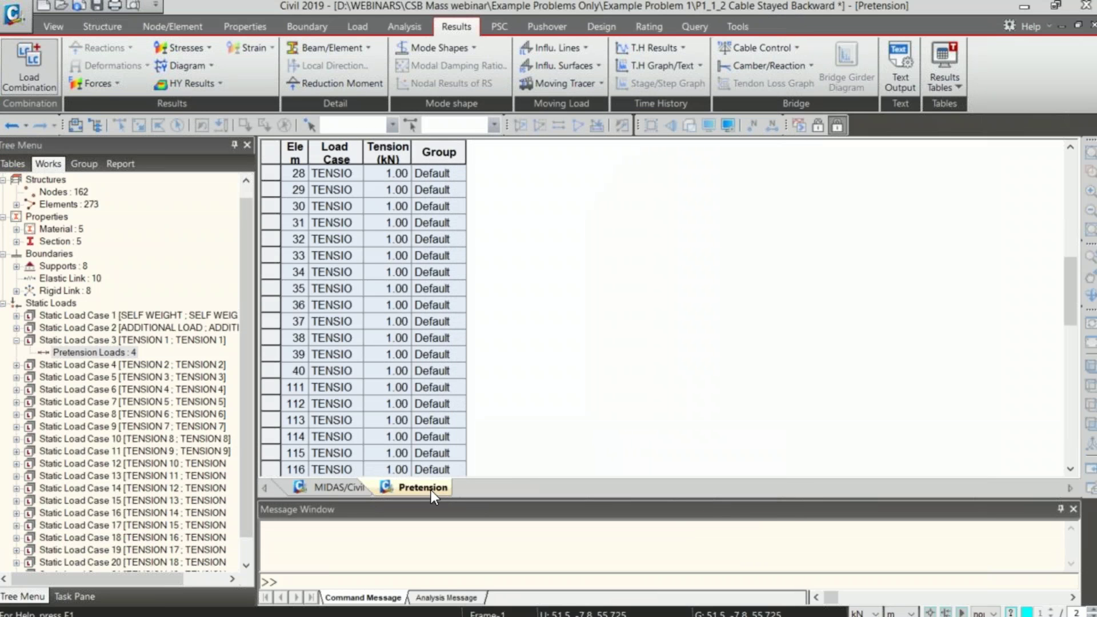
middle_click(426, 485)
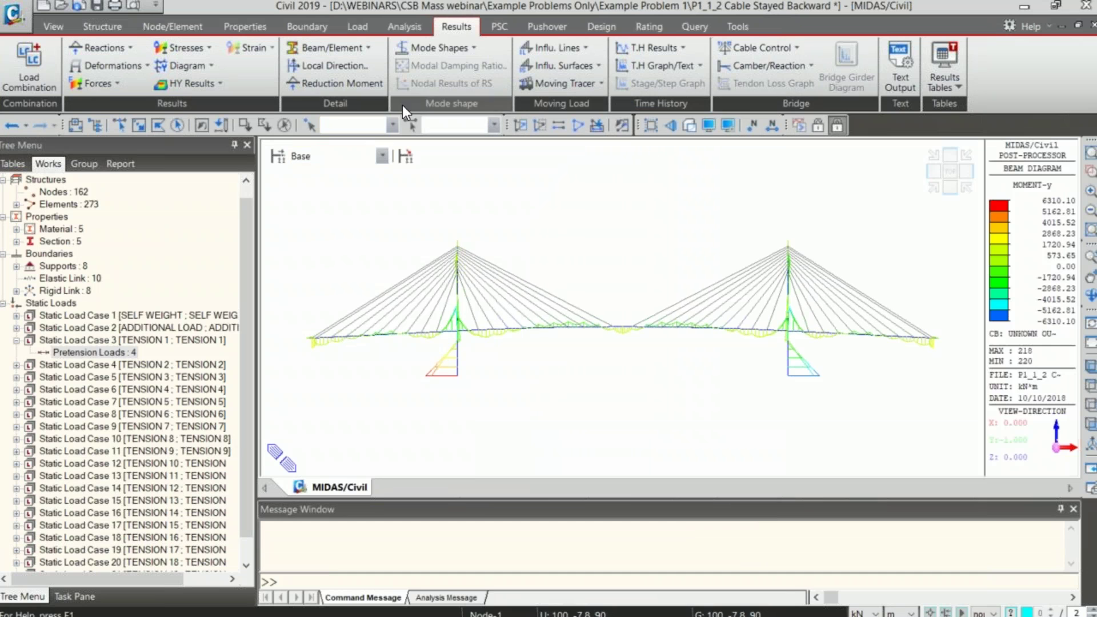
- Reopen the pretension loads table of the TENSION 1 load case, then return to the model view
click(776, 48)
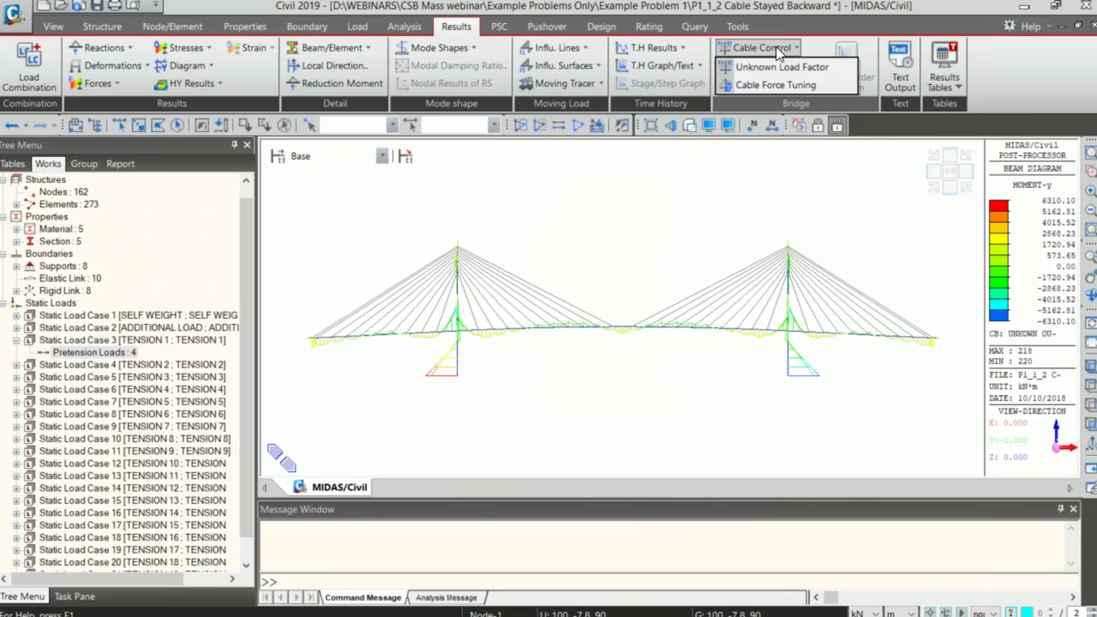
click(771, 46)
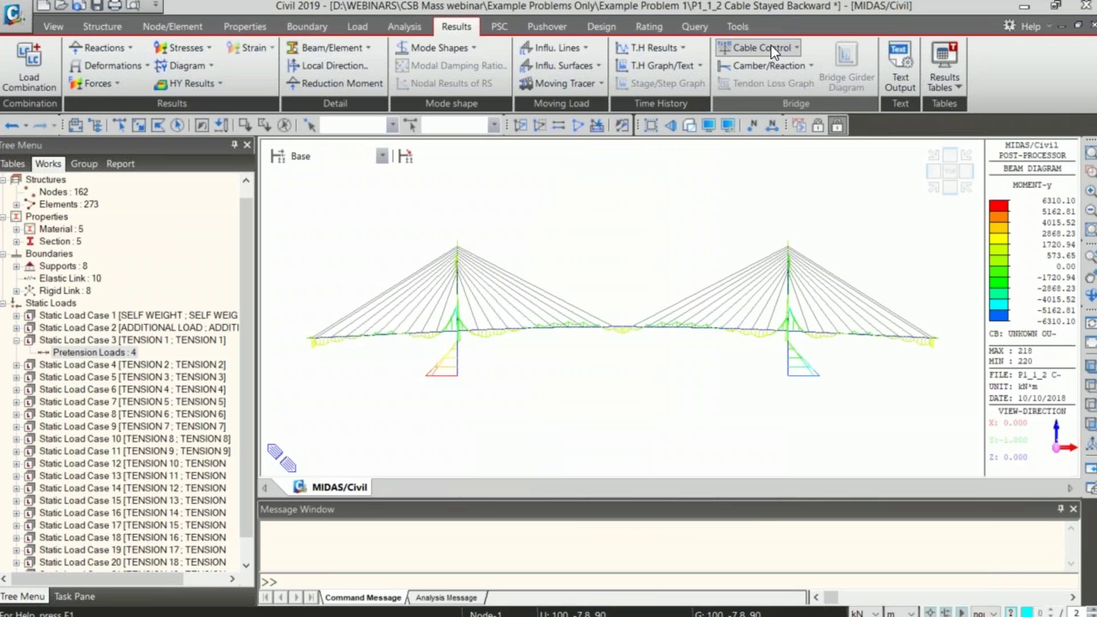
right_click(93, 355)
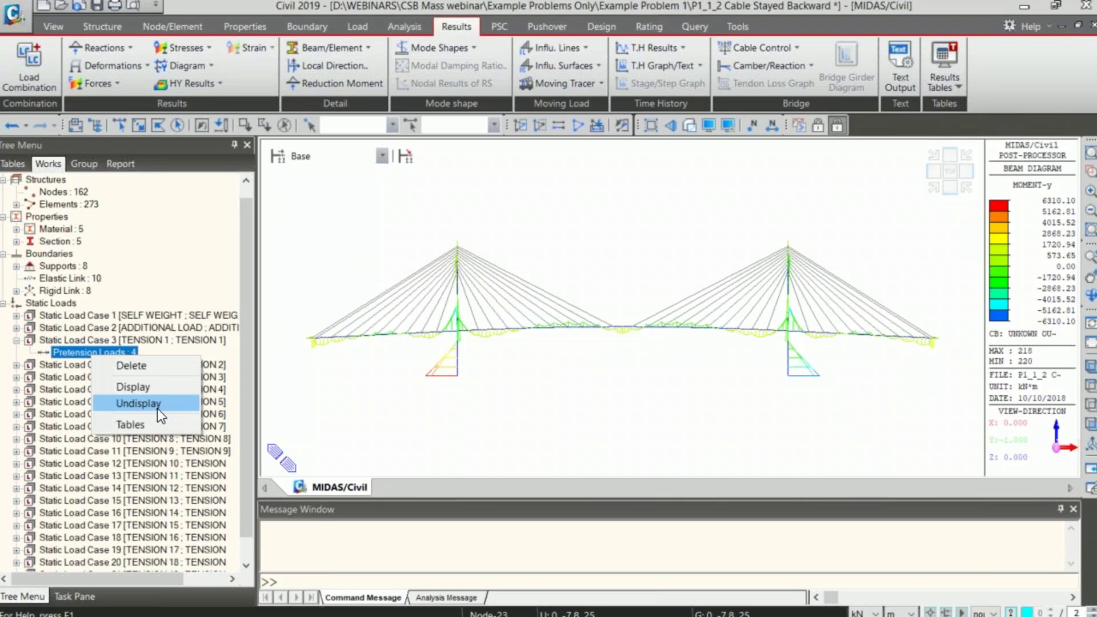
click(156, 423)
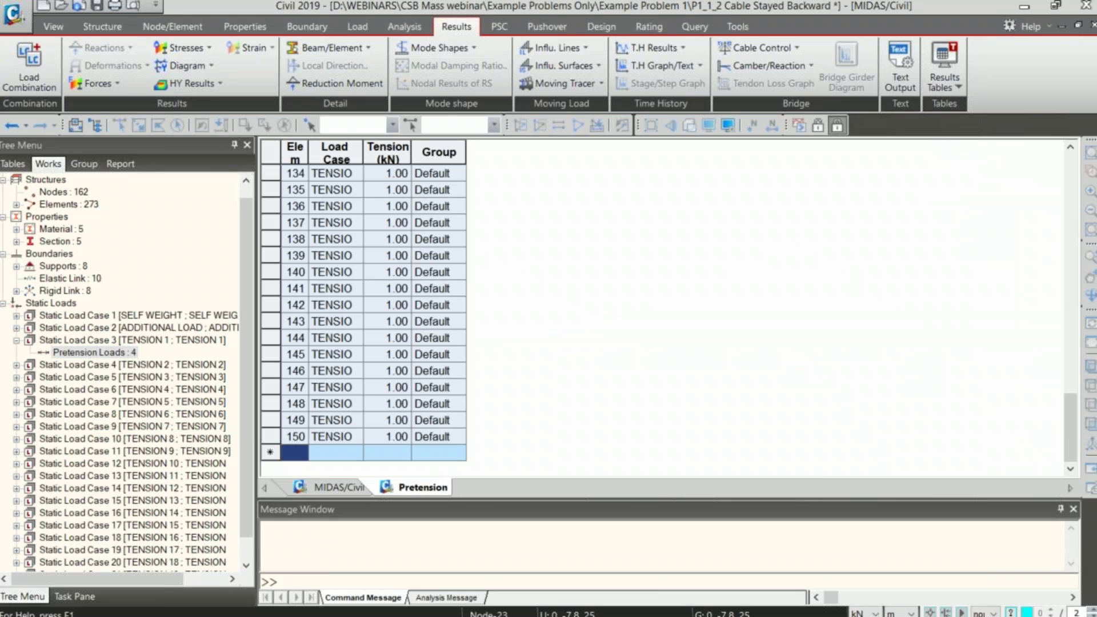
click(343, 487)
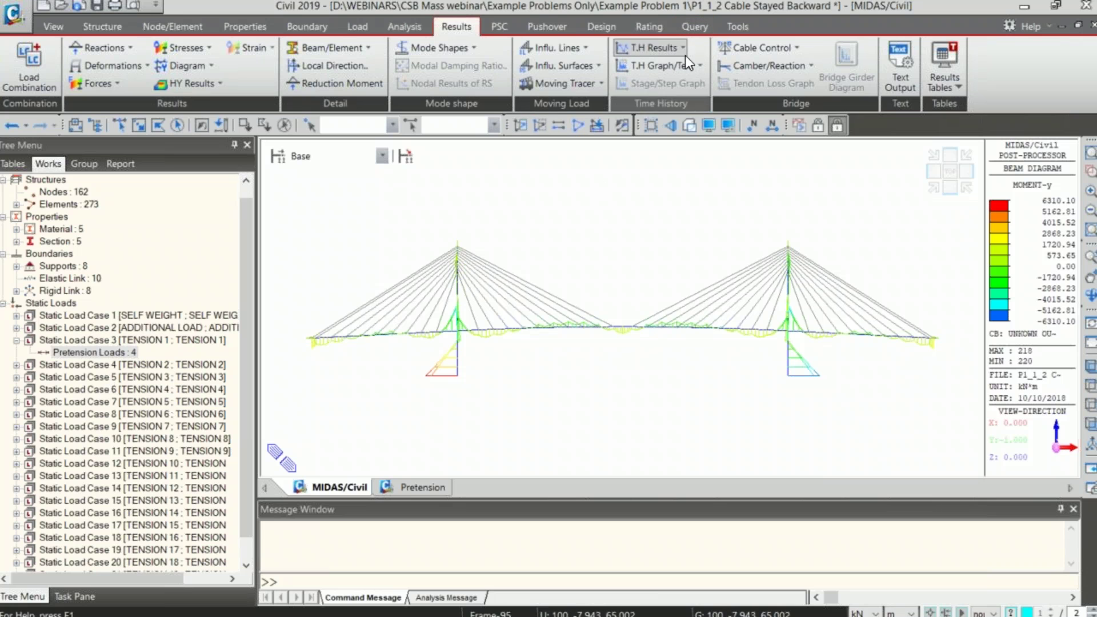
- Open Cable Force Tuning and consult the presentation slide on tuning of cables before returning to it
click(777, 51)
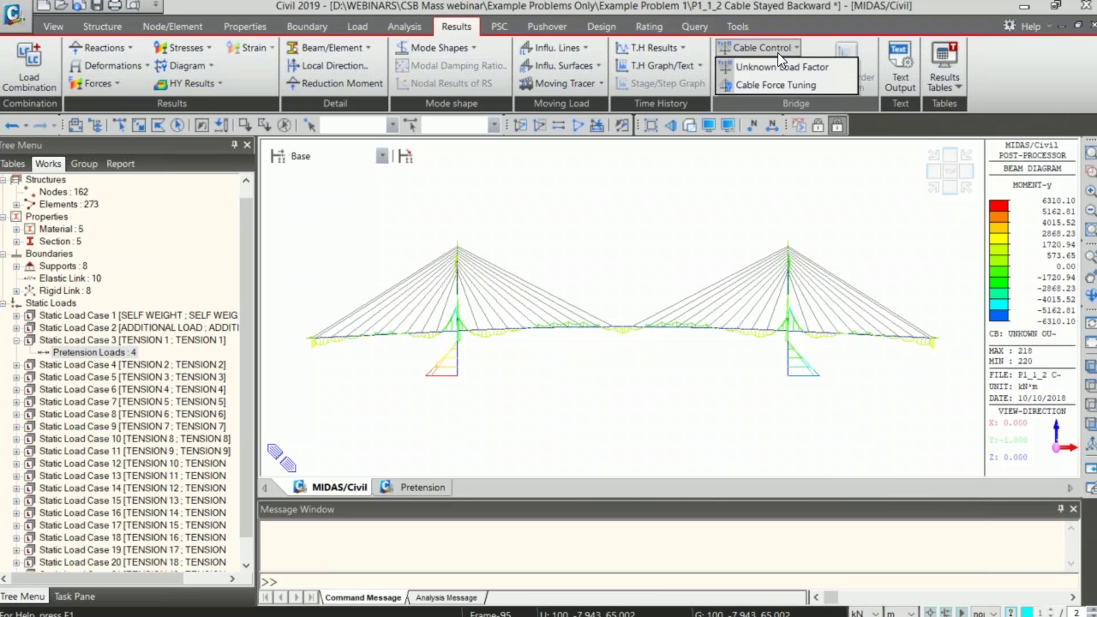
click(779, 85)
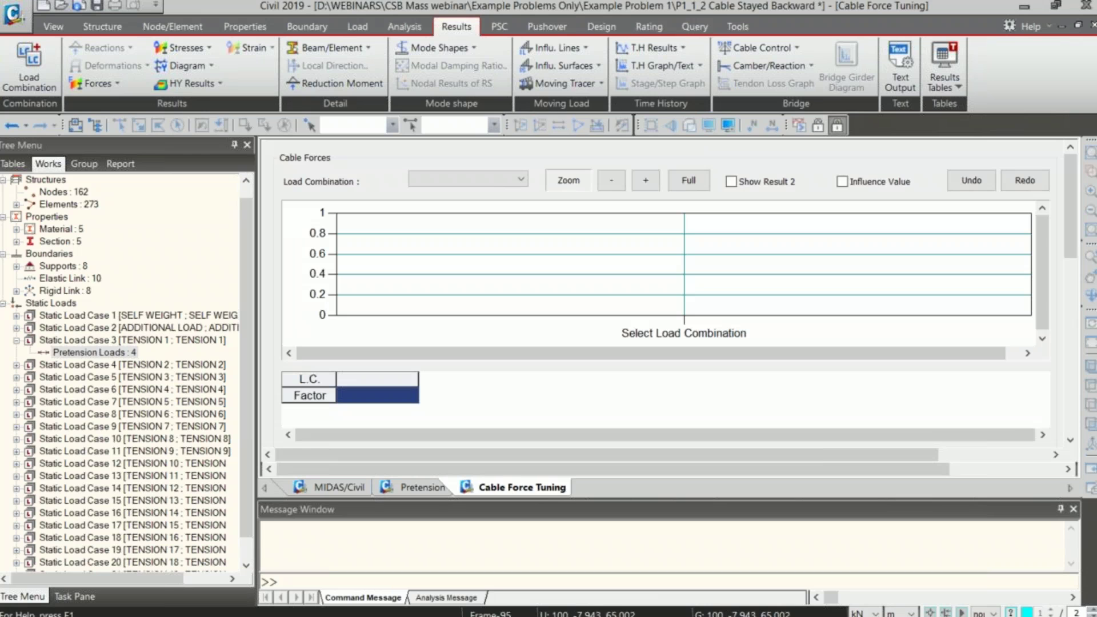
key(alt+Tab)
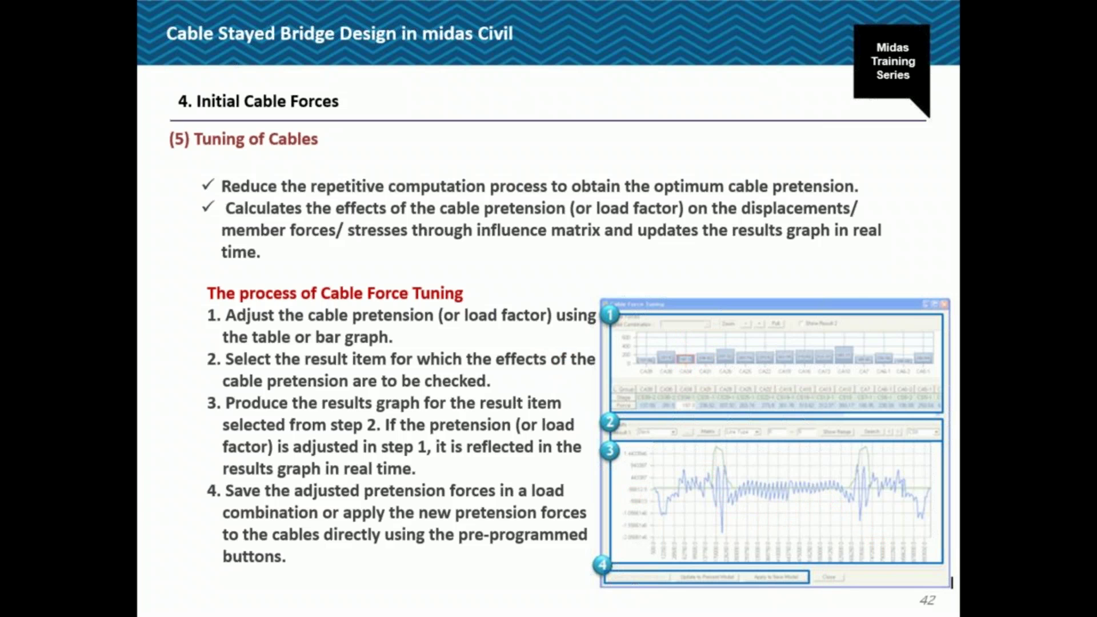
key(alt+Tab)
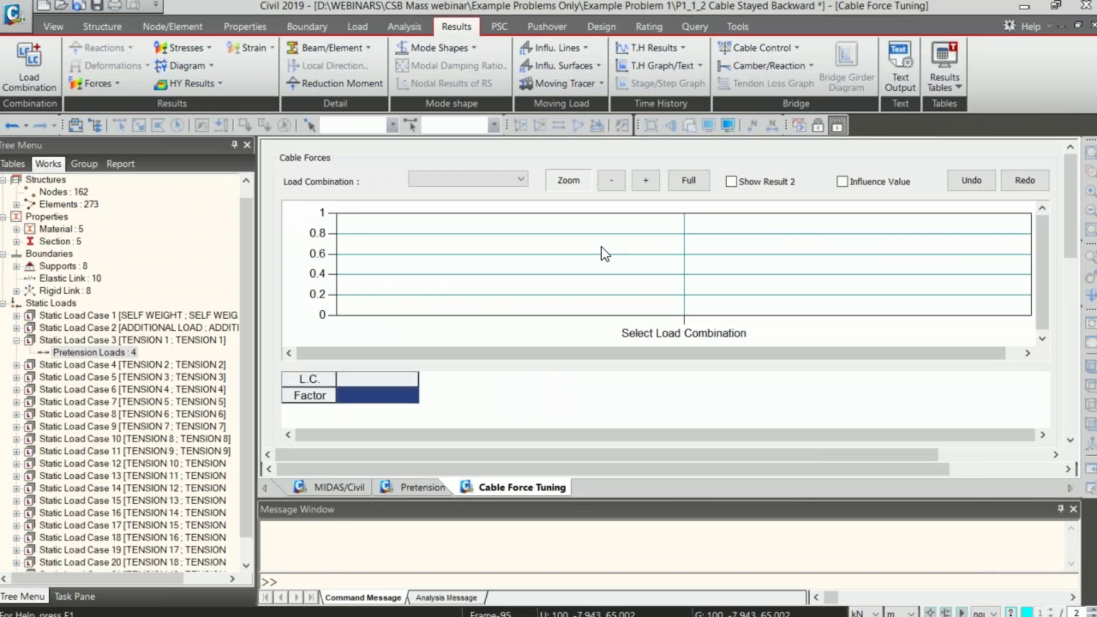
- Load the Unkown Output combination into Cable Force Tuning and select the TENSION 1 bar in its factor graph
click(763, 48)
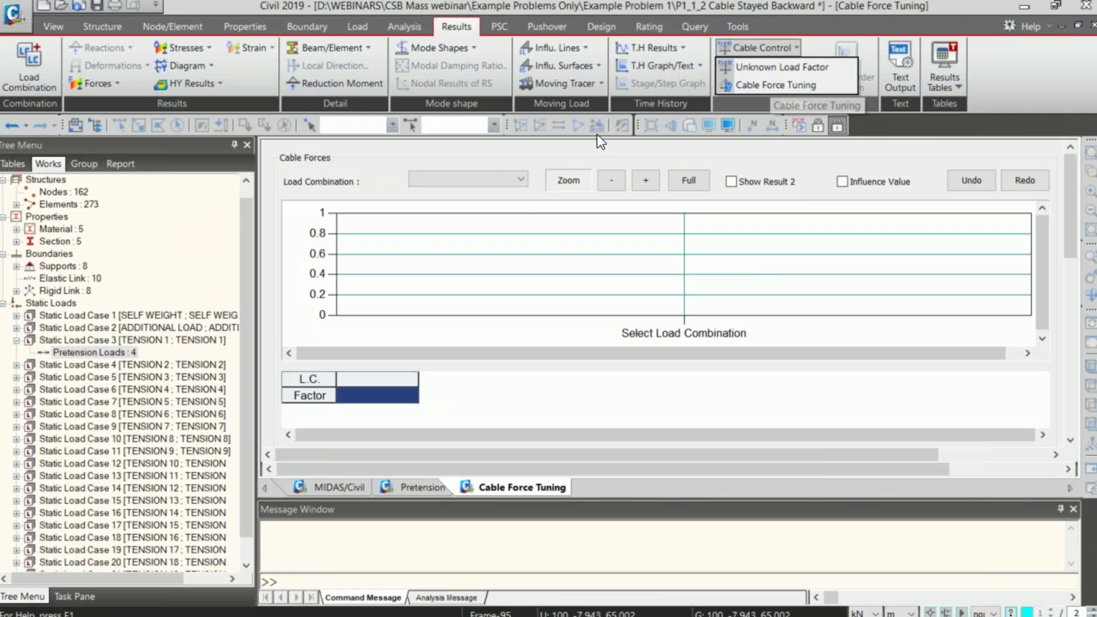
click(474, 189)
click(474, 189)
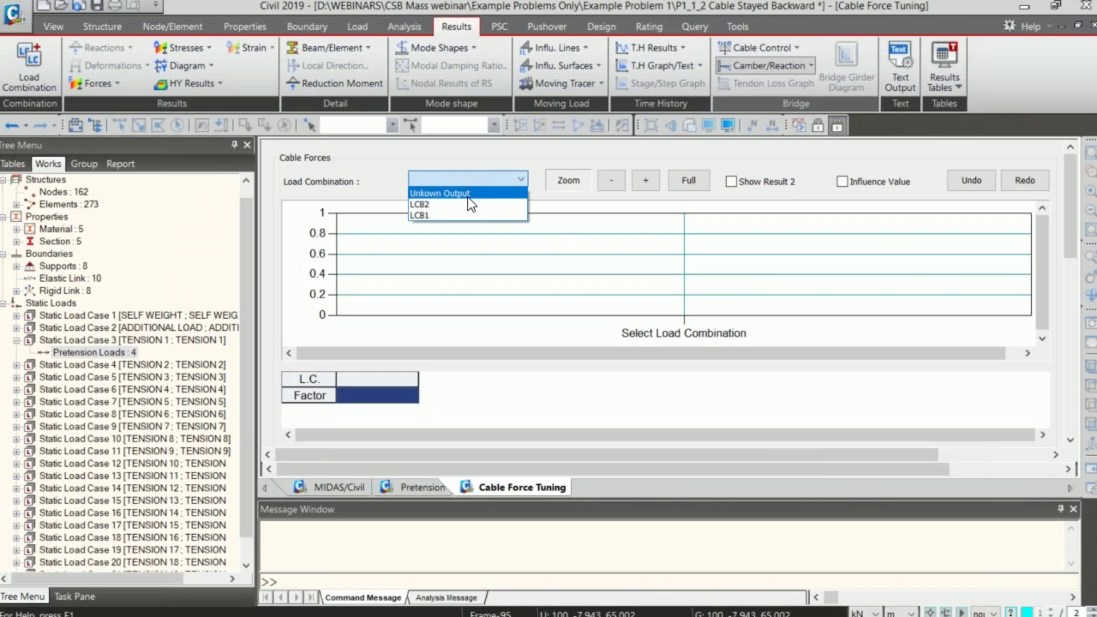
click(467, 197)
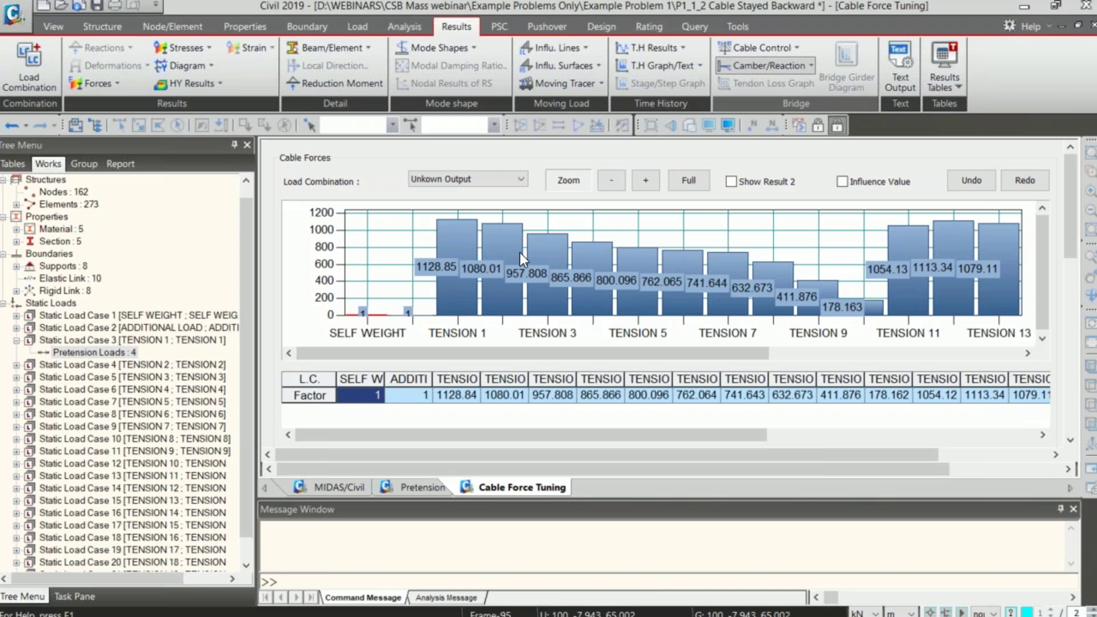
click(471, 282)
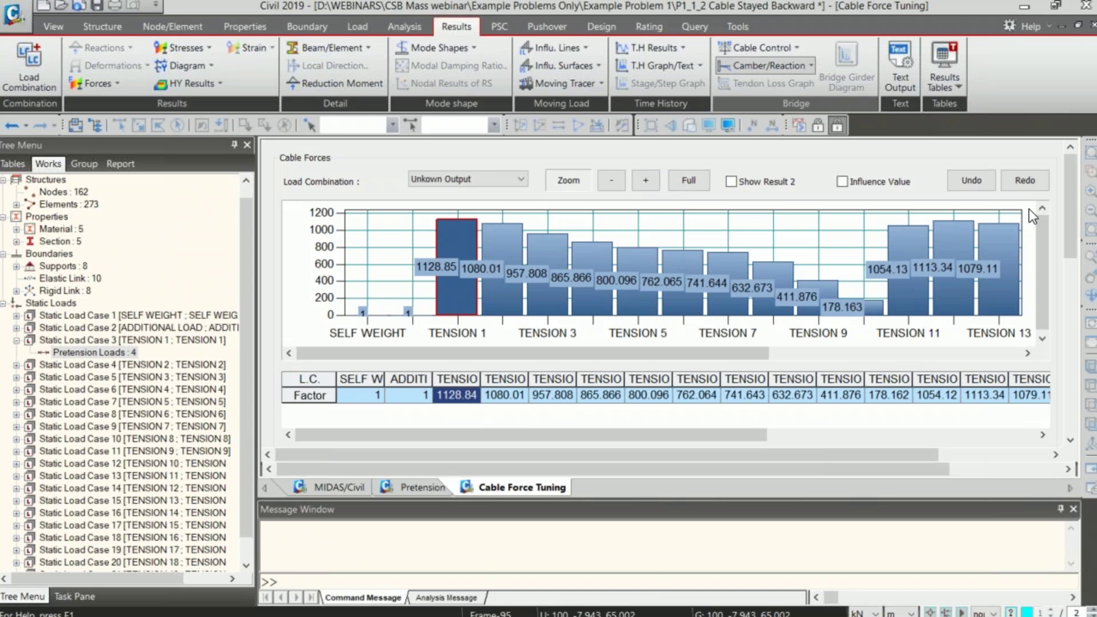
drag(1070, 188, 1067, 287)
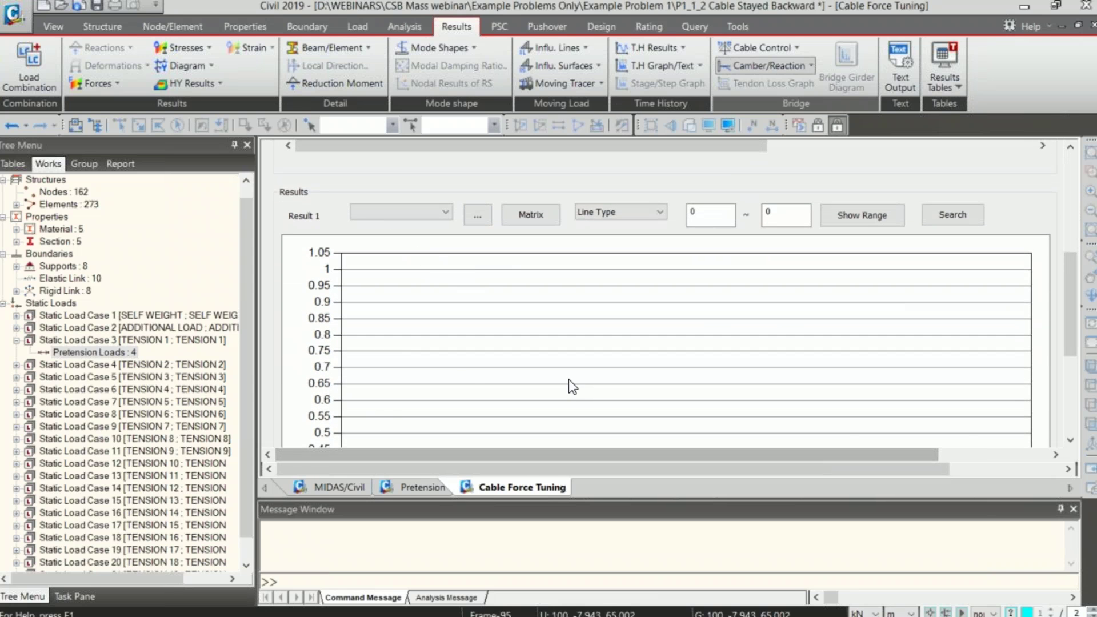
click(418, 213)
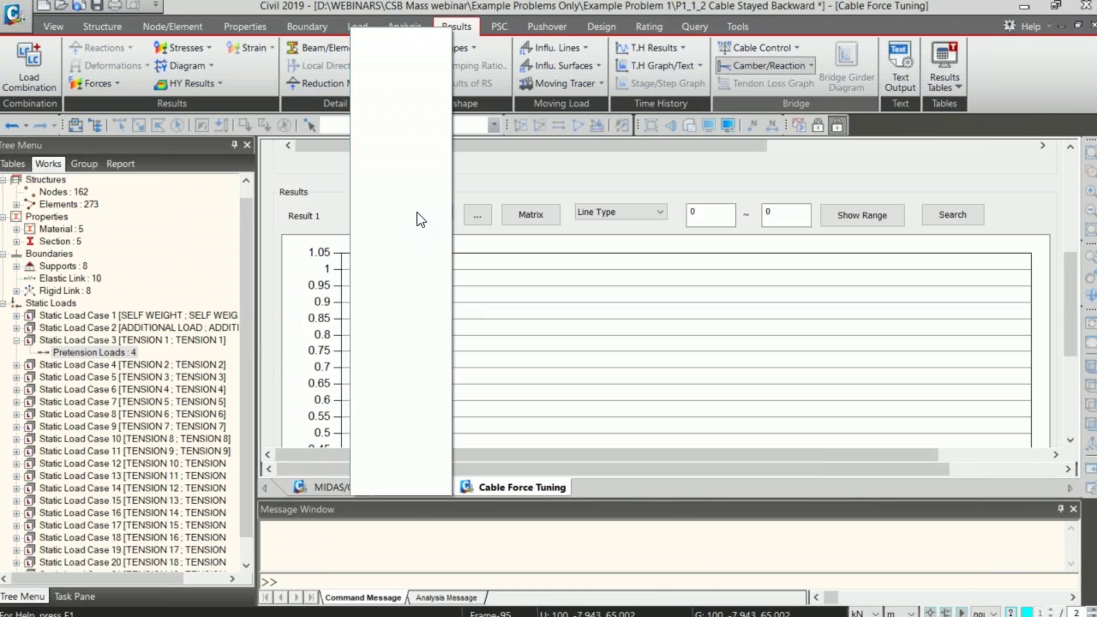
click(492, 213)
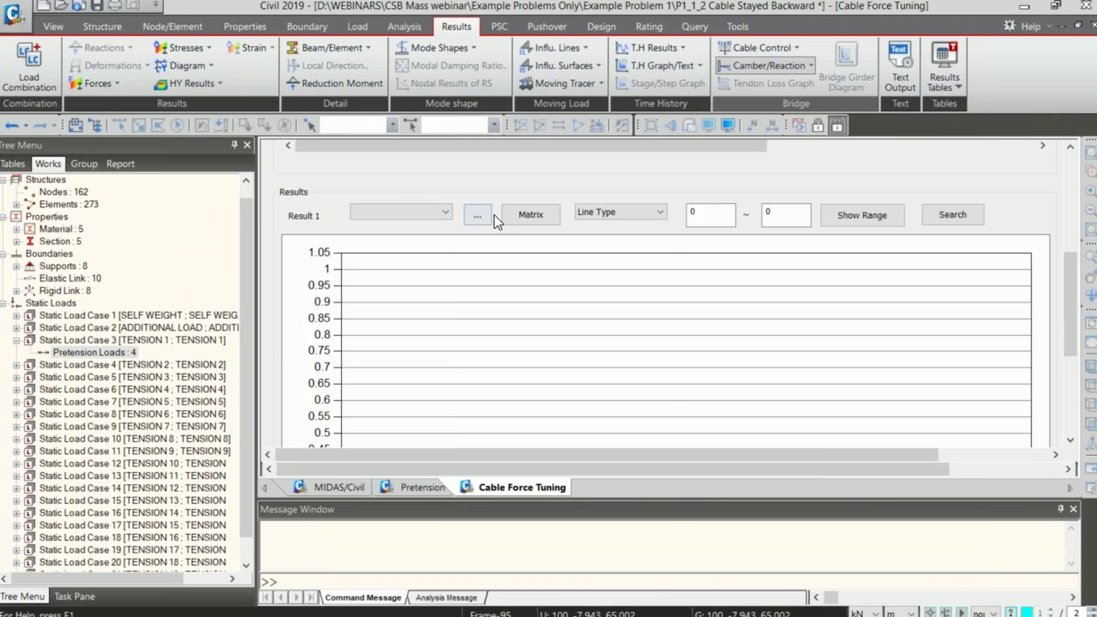
click(489, 218)
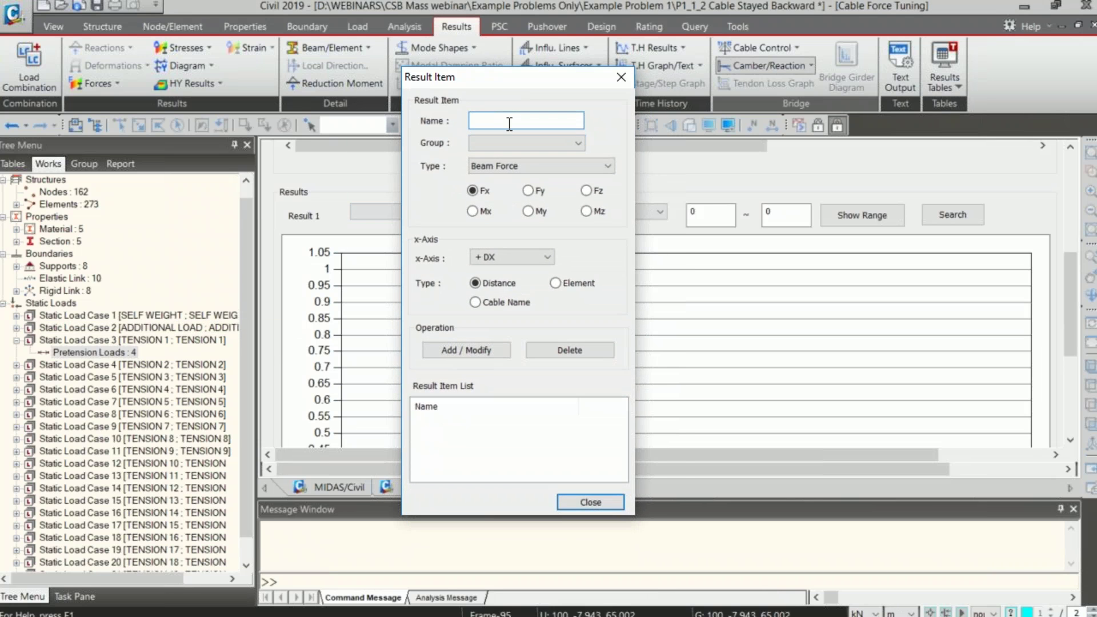
text(Girder BMF)
click(522, 142)
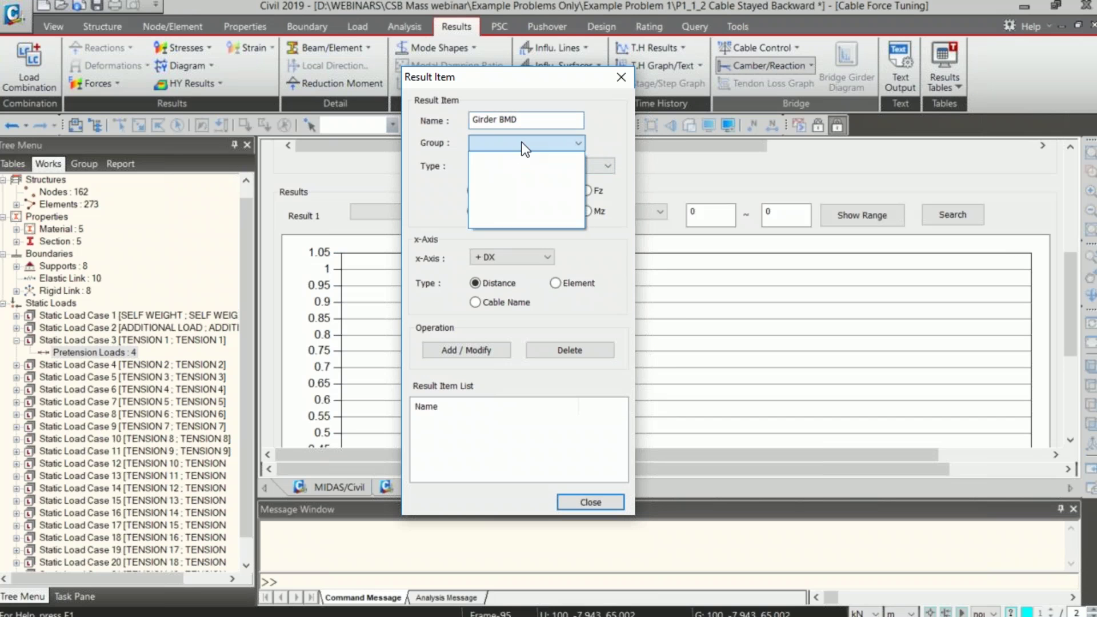
click(523, 142)
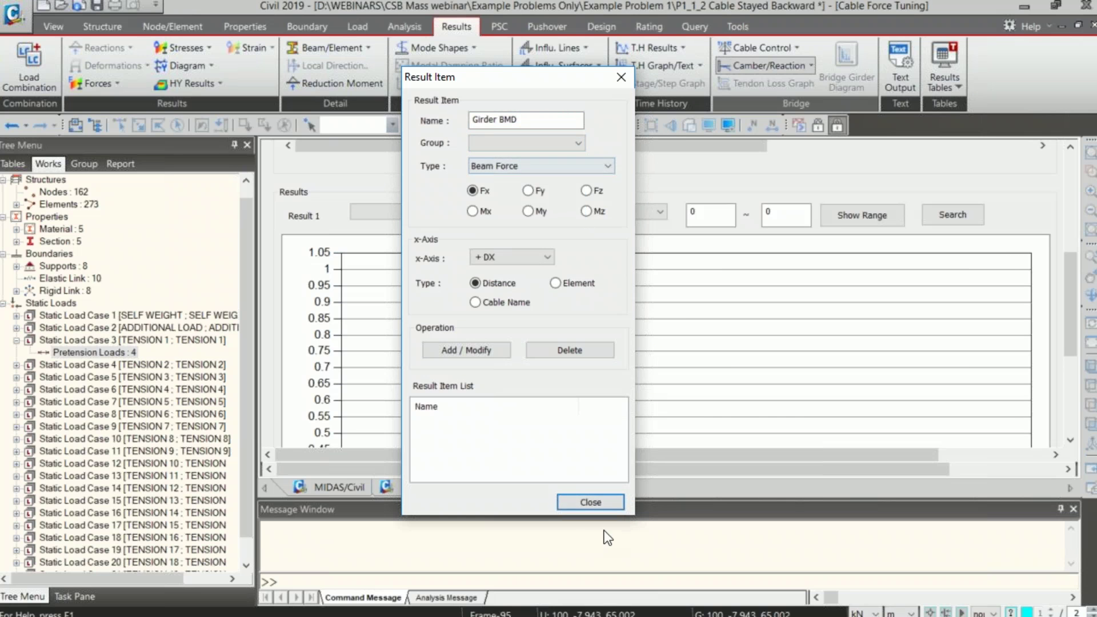
click(611, 503)
- Return to the model view and create a structure group named Girder
click(343, 487)
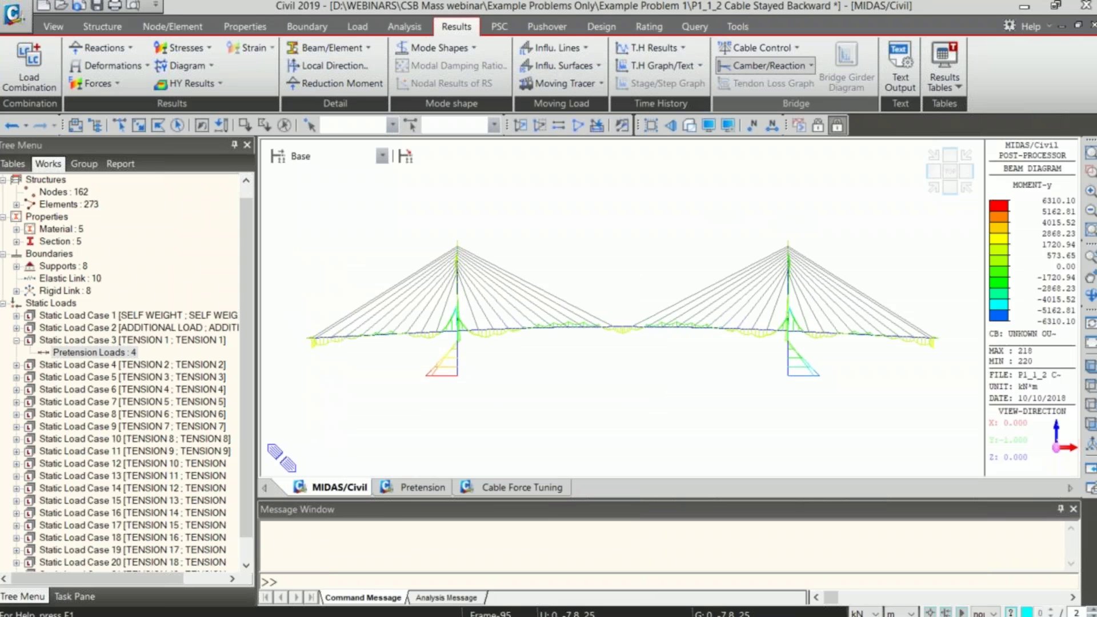
click(86, 164)
right_click(64, 191)
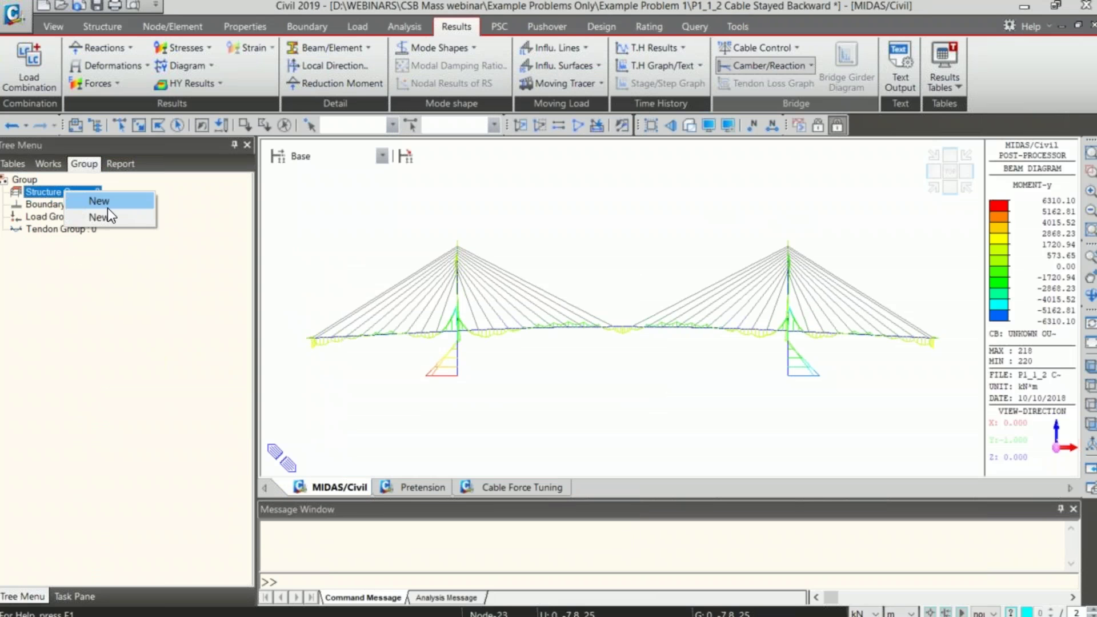
click(116, 204)
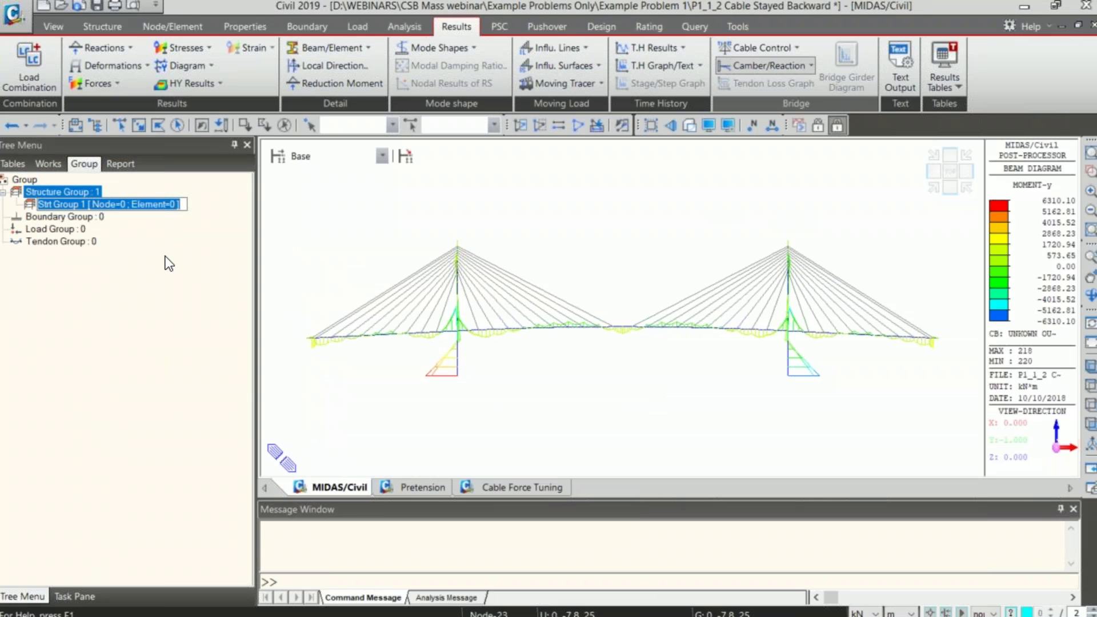
text(Girder)
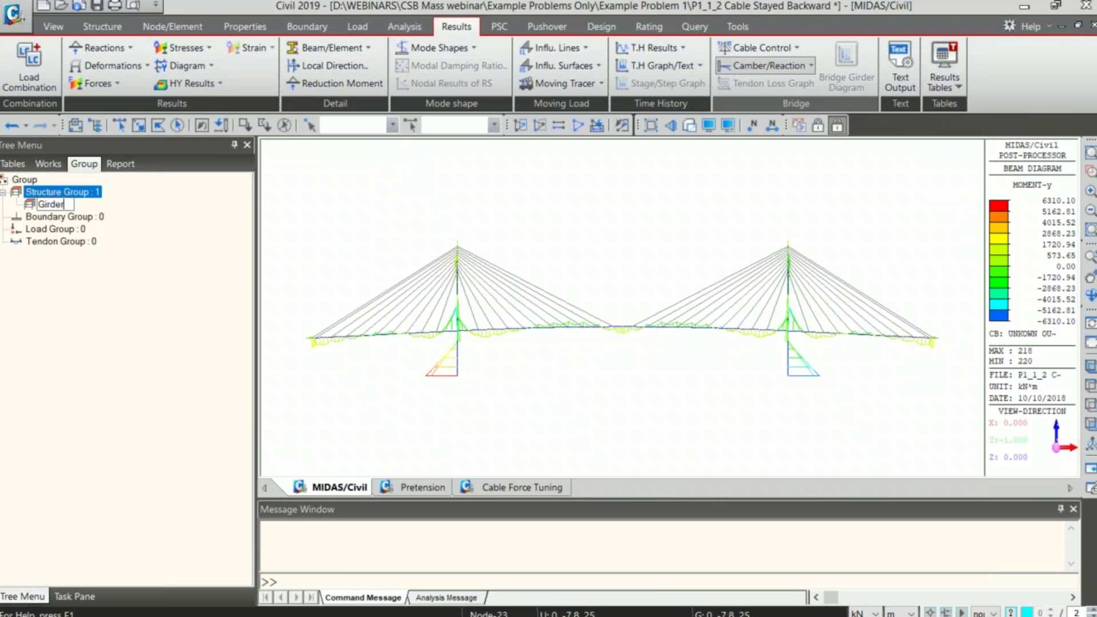
key(Return)
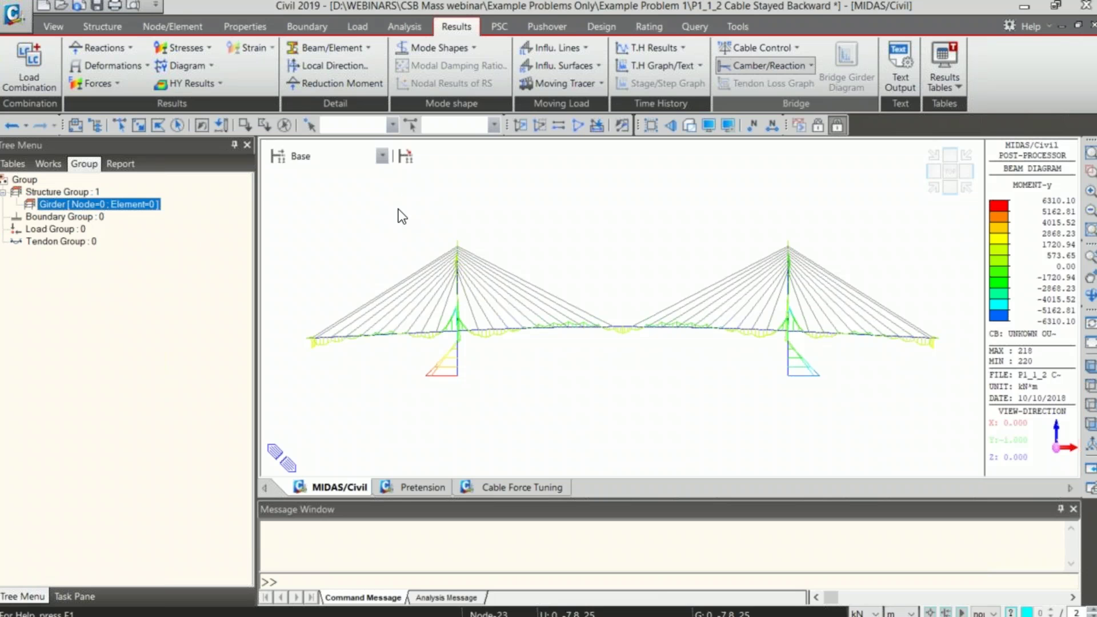
- Open a new model window, select all elements with the GIRDER material and assign them to the Girder structure group
click(57, 25)
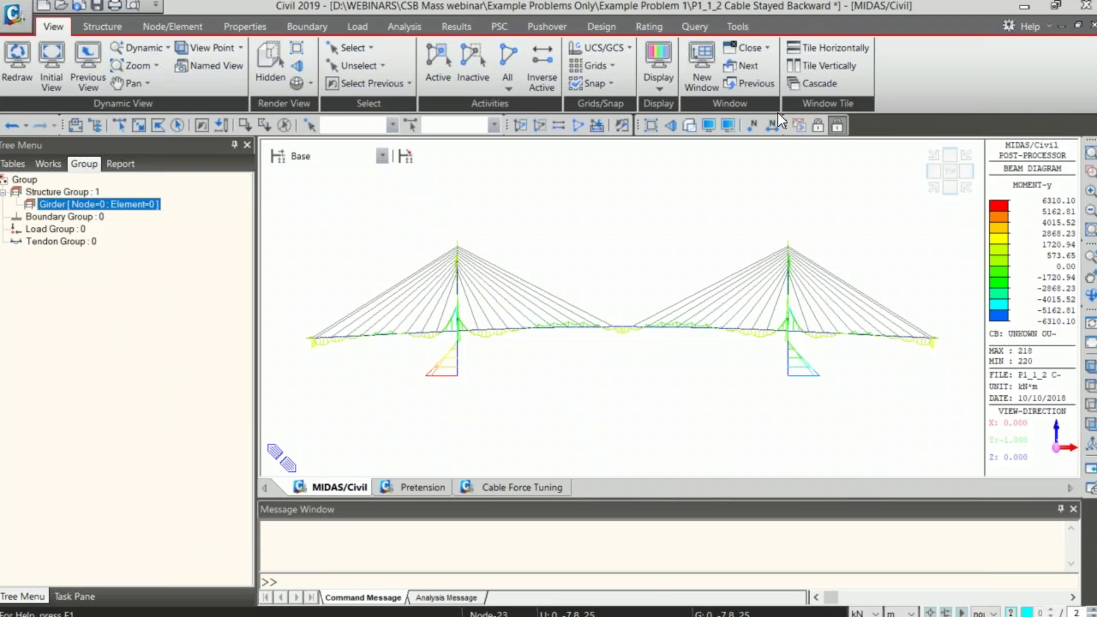
click(727, 71)
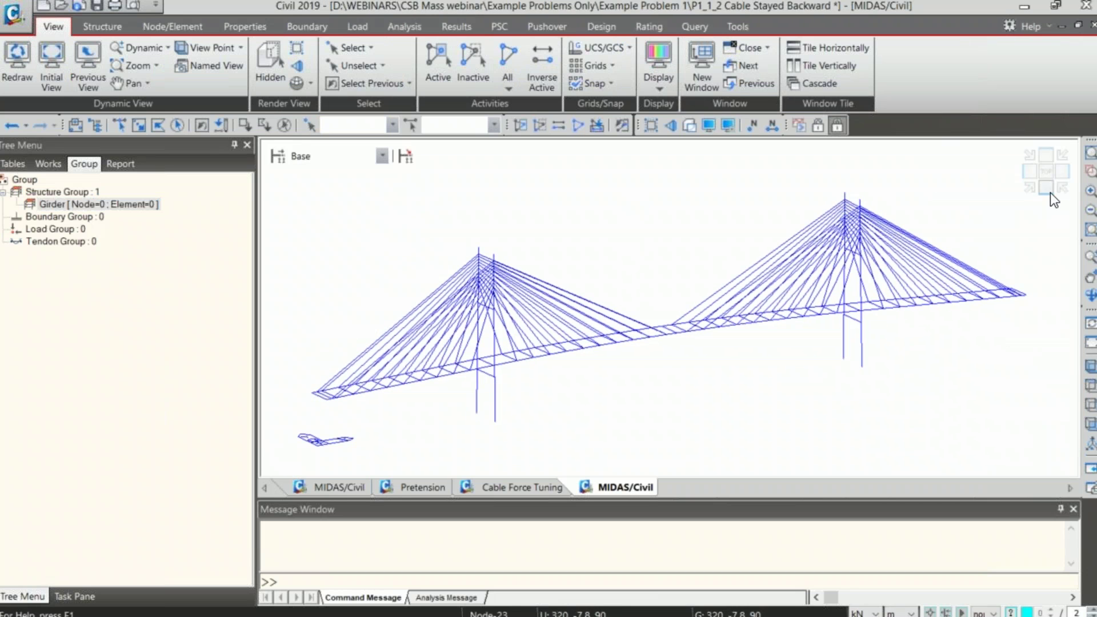
click(56, 165)
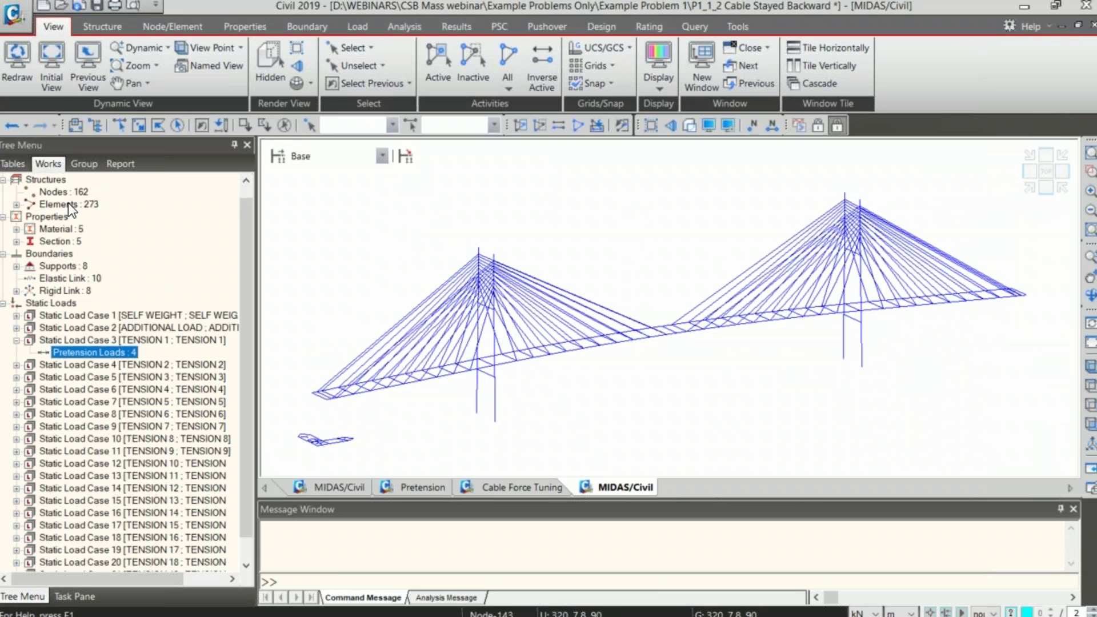
double_click(67, 230)
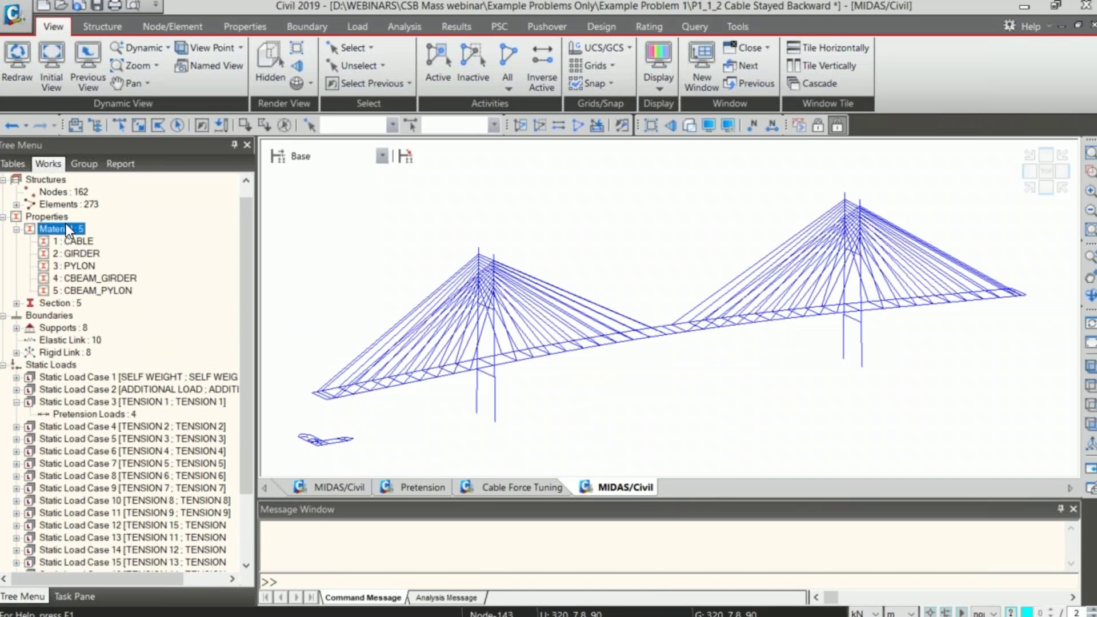
double_click(86, 253)
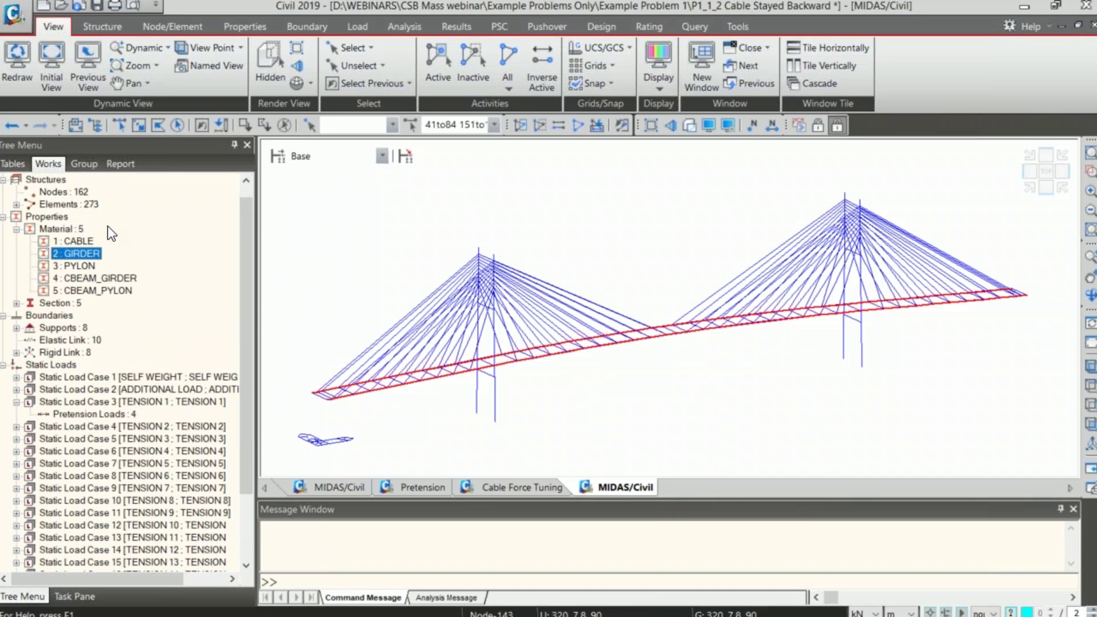
click(93, 164)
drag(277, 214, 98, 204)
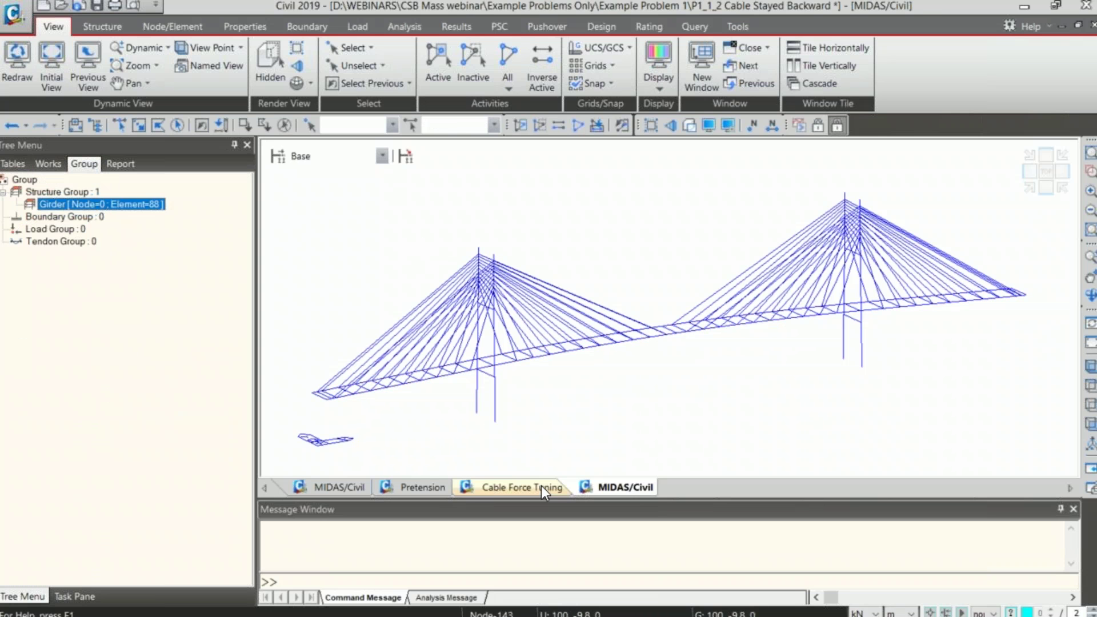
- In Cable Force Tuning, add a result item named Girder BMD for the Girder group with Beam Force component My
click(540, 487)
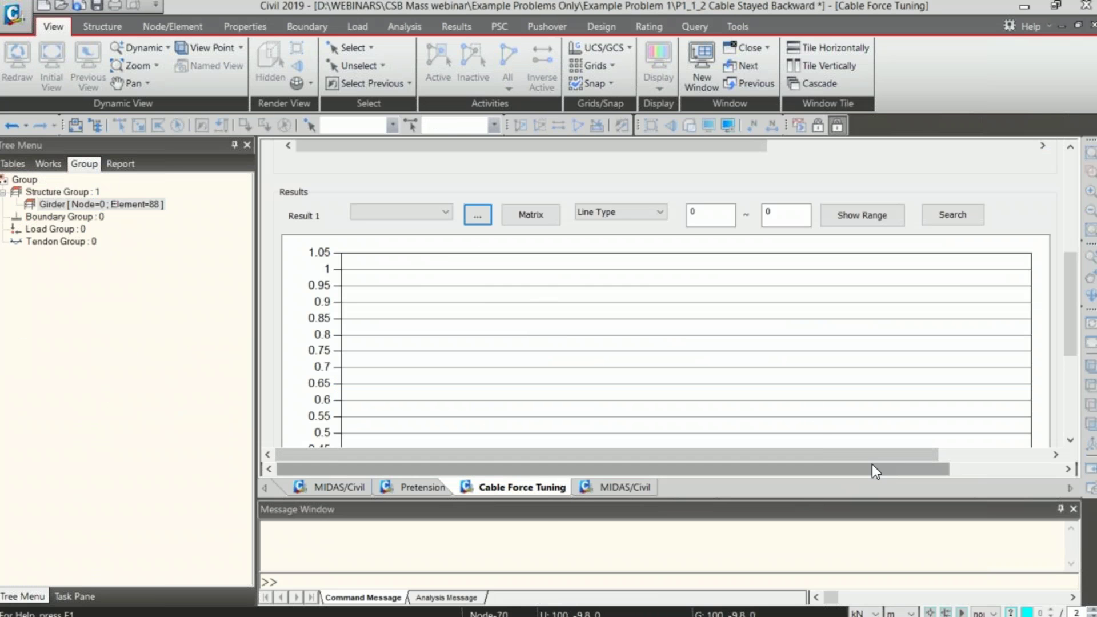
click(478, 215)
text(Girder BMD)
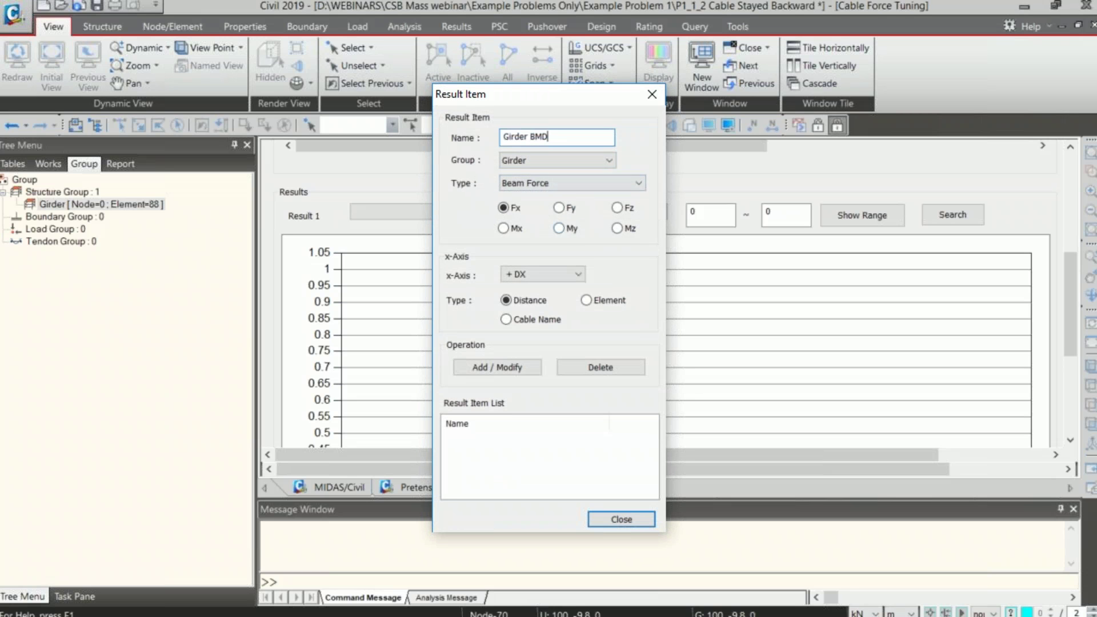
click(570, 230)
click(526, 369)
click(622, 520)
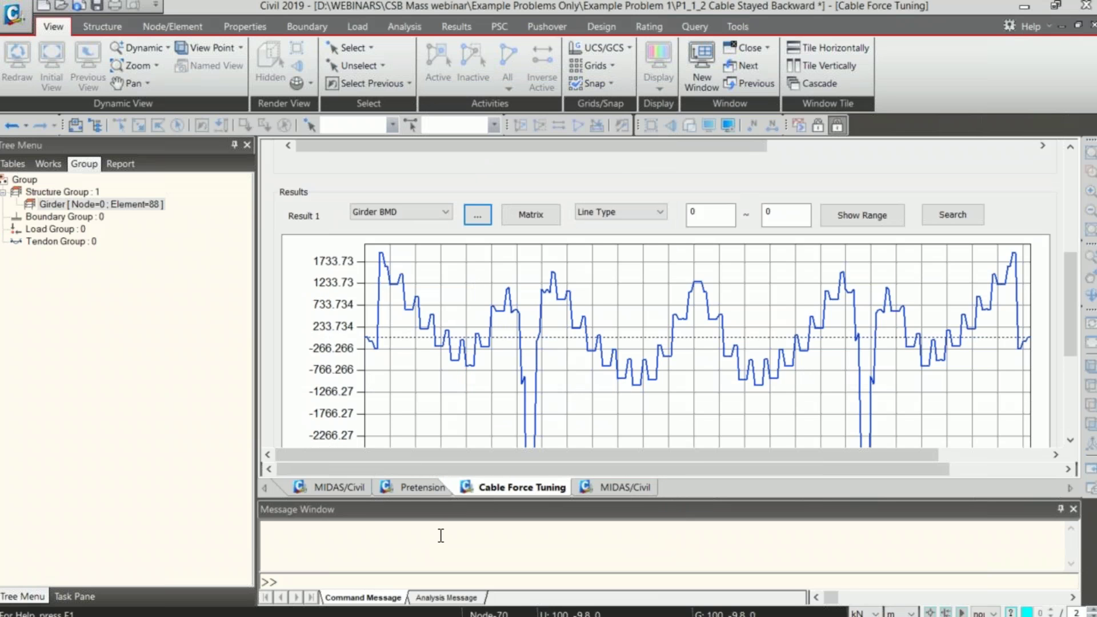
- Compare the Girder BMD graph in Cable Force Tuning with the Moment-y beam diagram in the model view
click(343, 486)
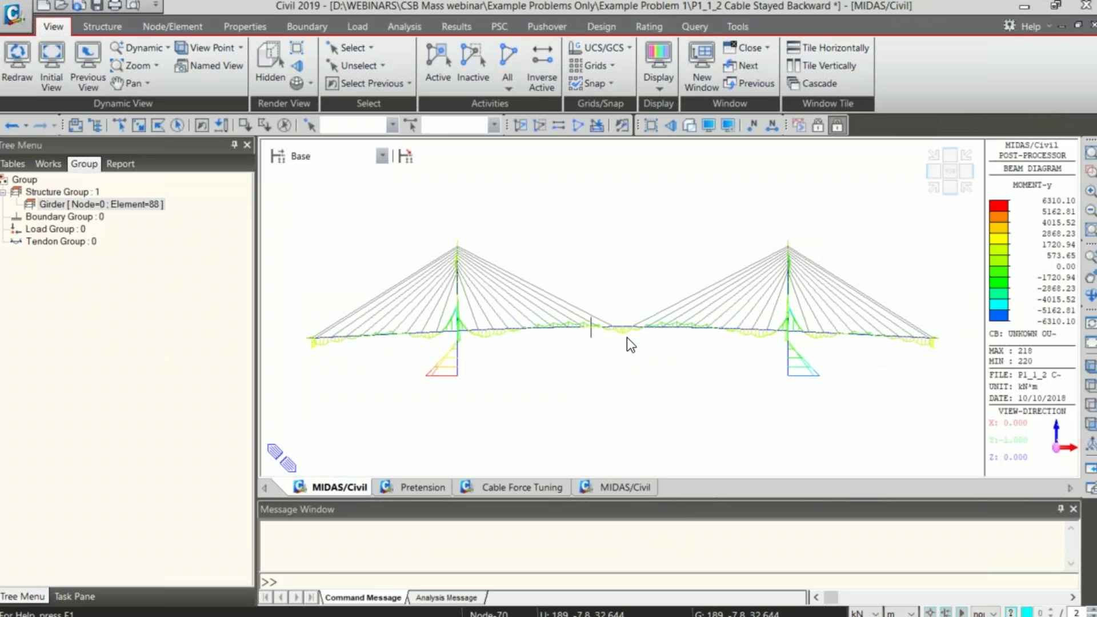
click(526, 489)
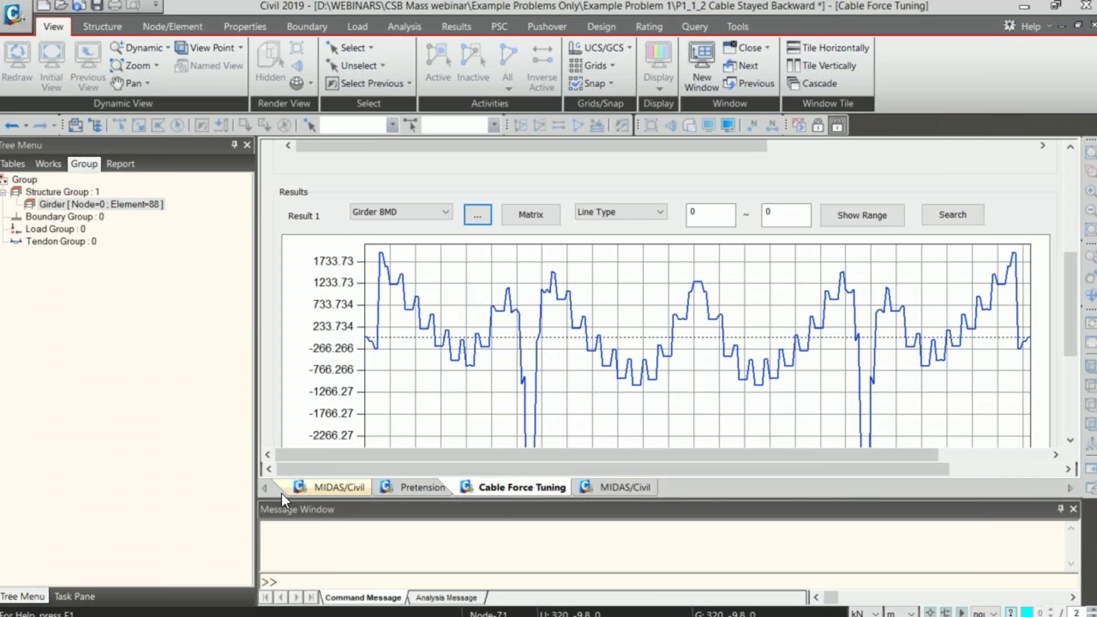
click(318, 488)
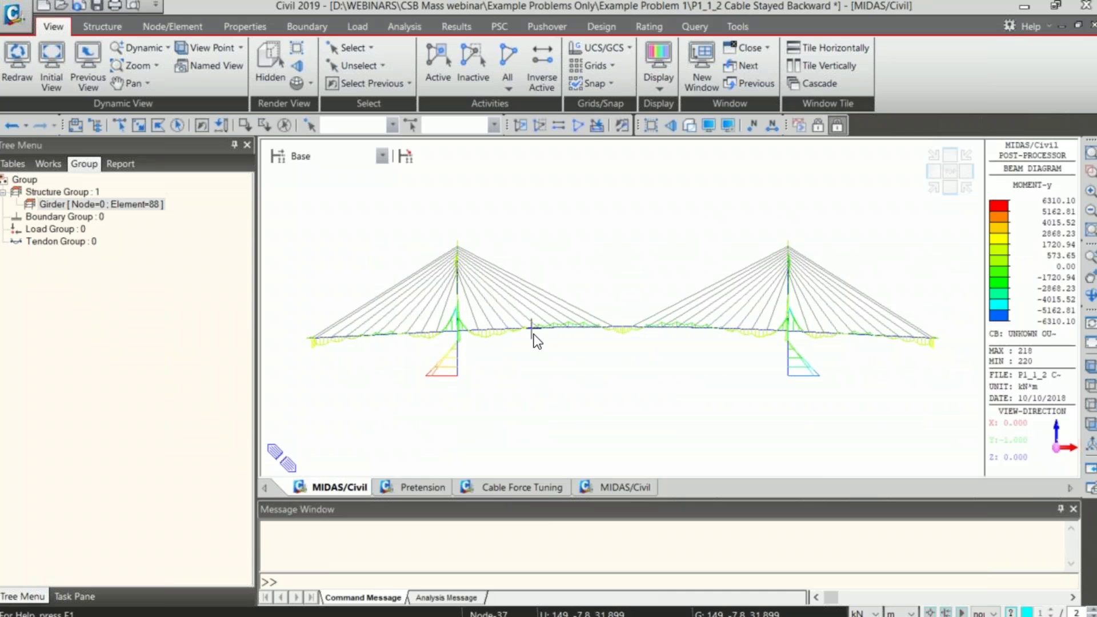
click(515, 486)
scroll(520, 307, down, 3)
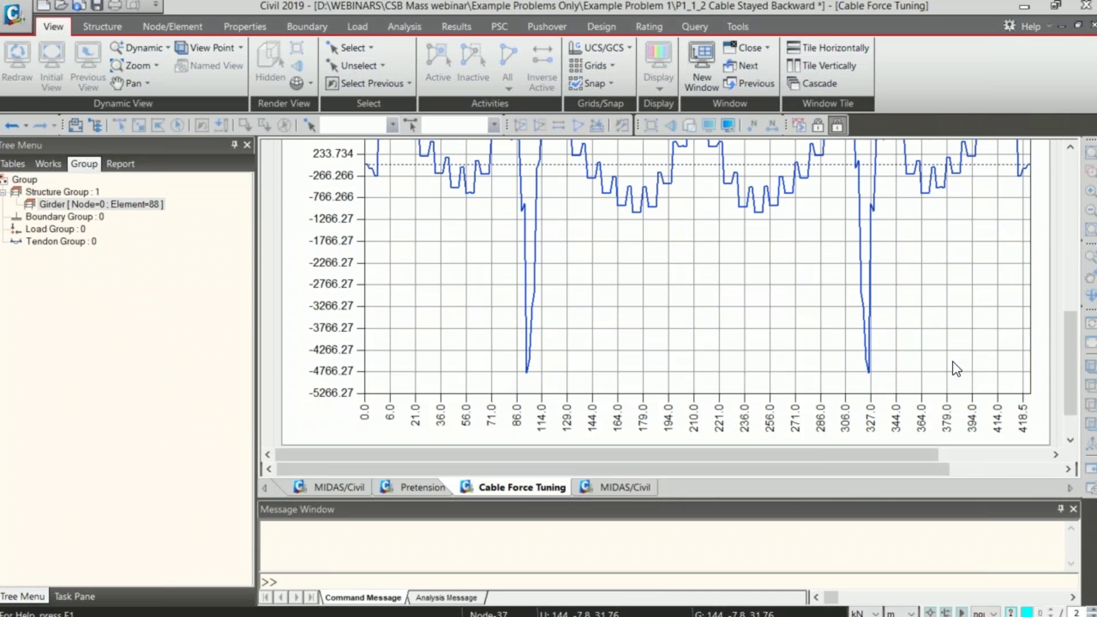
scroll(657, 315, up, 5)
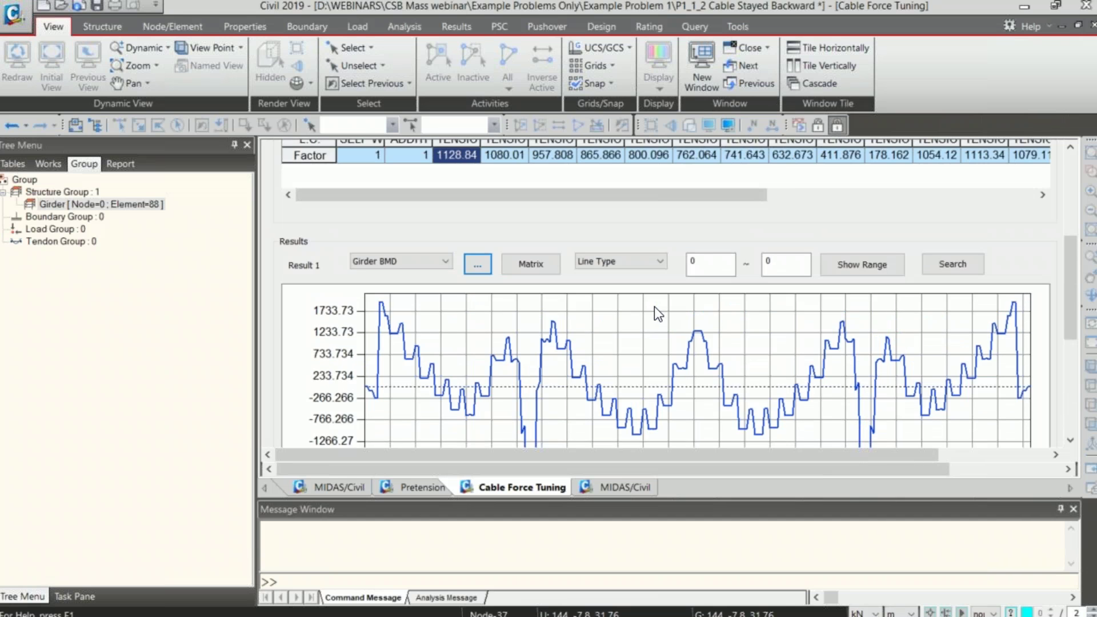
scroll(658, 315, up, 1)
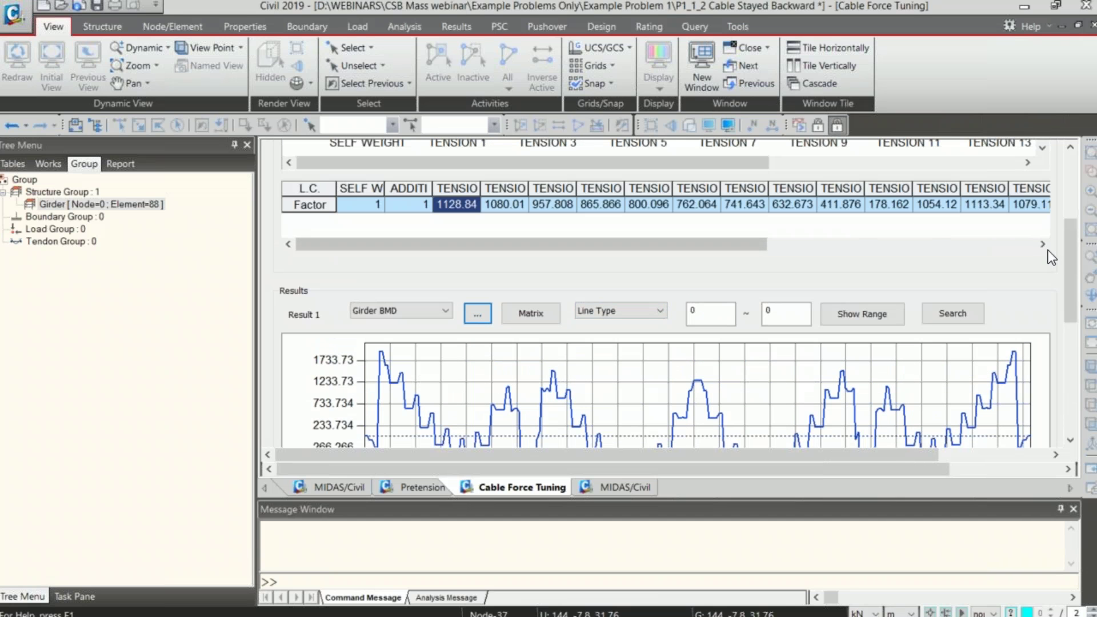
- Try to lower the TENSION 1 cable force to about 1112.7 in the chart and clear its factor in the table
drag(1068, 225, 1071, 146)
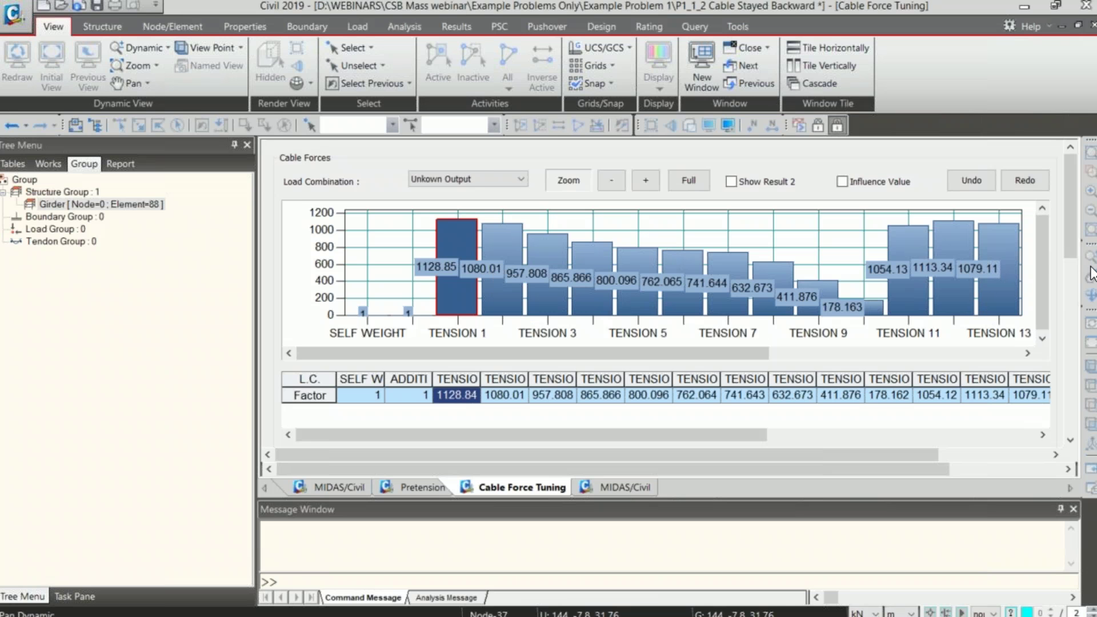
mouse_move(1074, 222)
mouse_down()
mouse_move(1054, 318)
mouse_move(1065, 217)
mouse_up()
drag(457, 219, 456, 220)
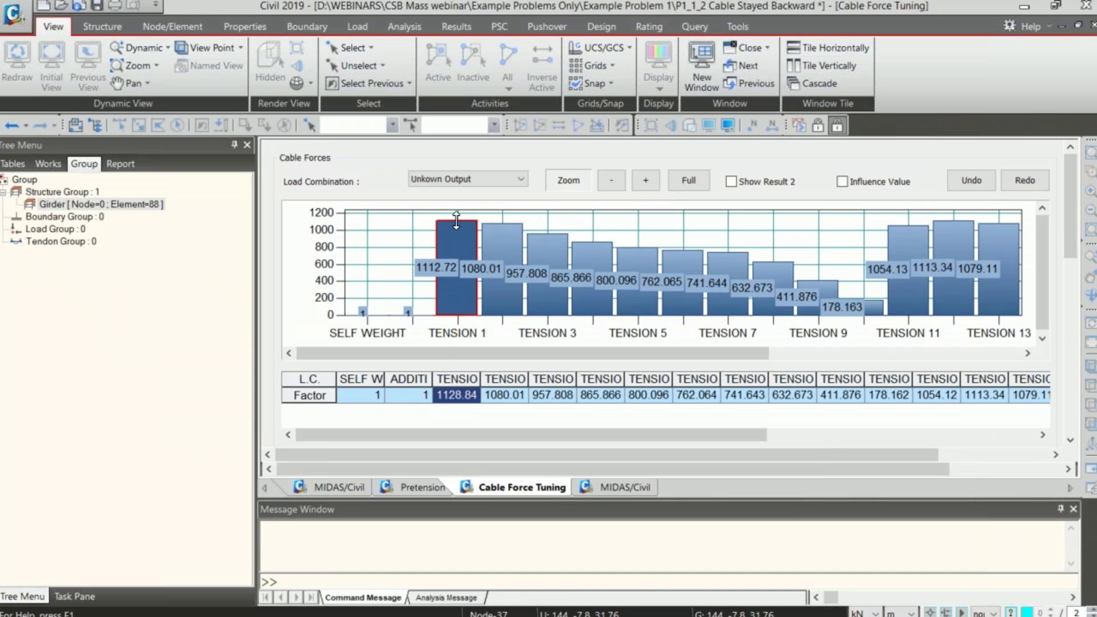
double_click(459, 398)
key(BackSpace)
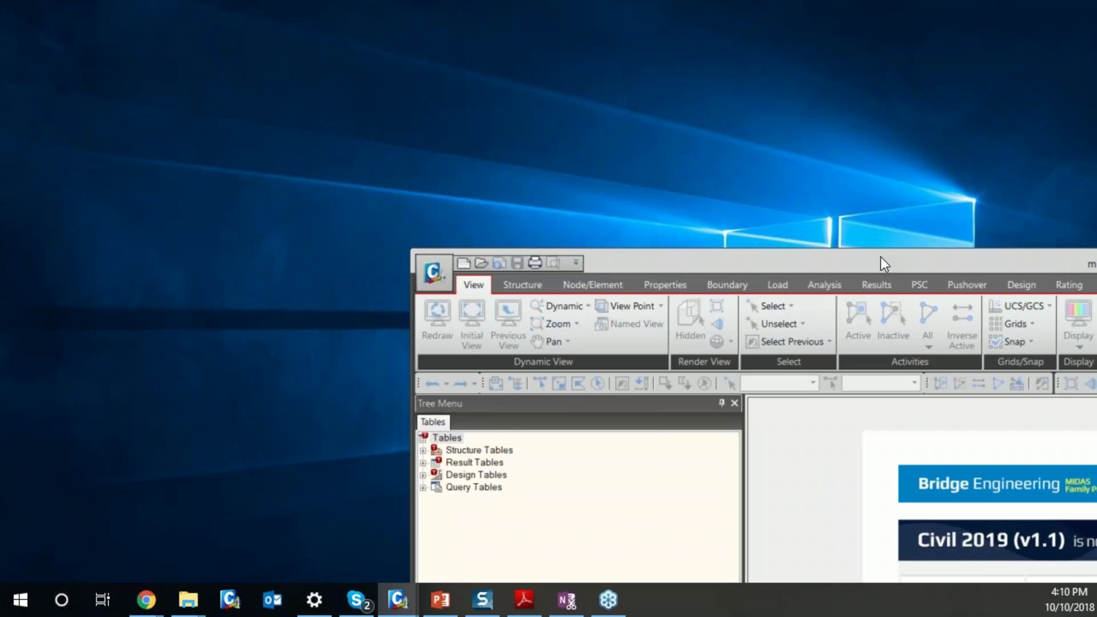
- Maximize the midas Civil window and open the model P1_1_2 Cable Stayed Backward from the Example Problem 1 folder
drag(882, 262, 412, 208)
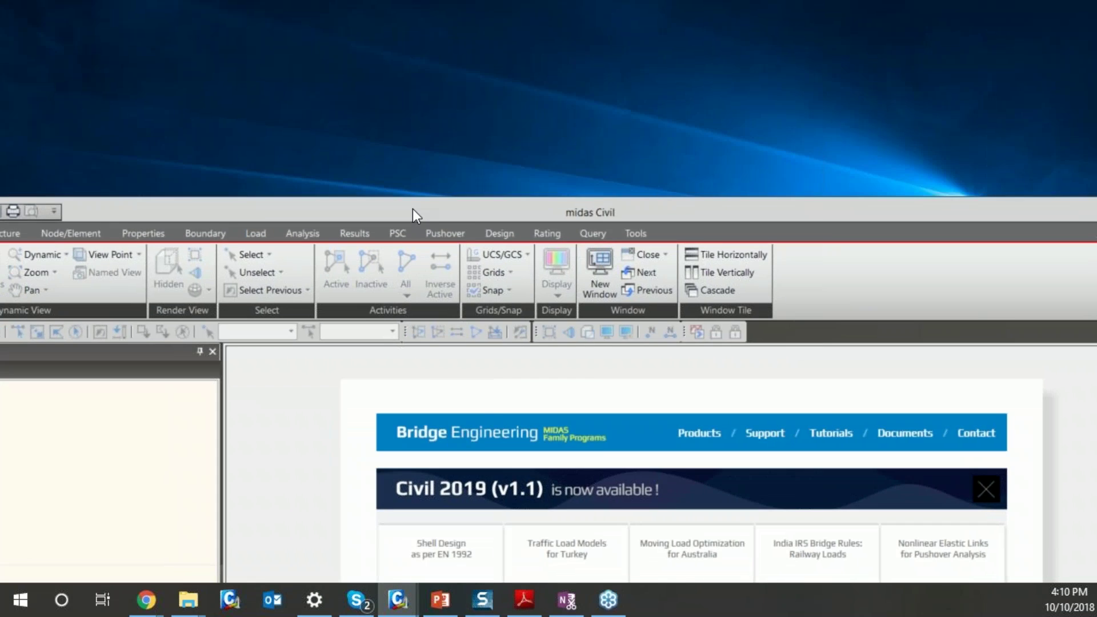
double_click(413, 208)
click(66, 10)
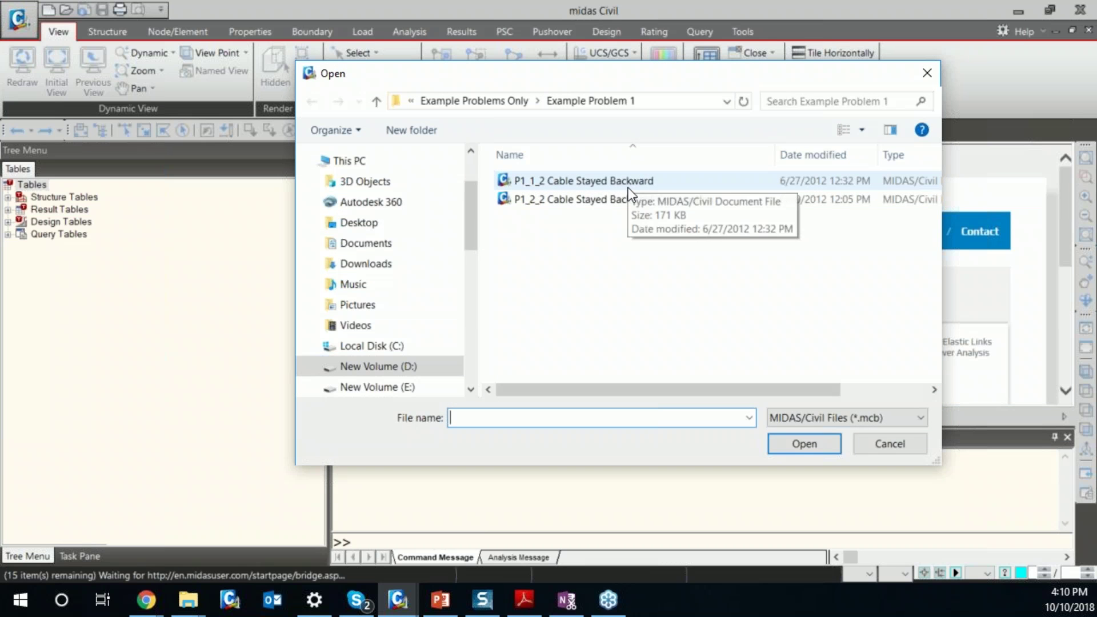
click(606, 181)
click(804, 444)
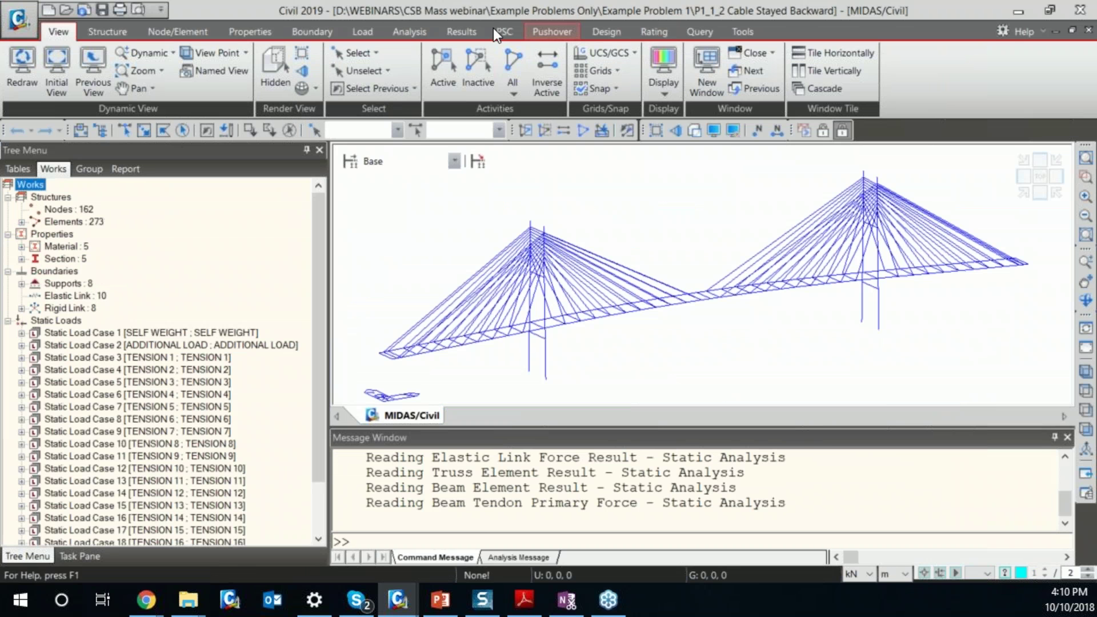
- Start Cable Force Tuning and load the cable forces of load combination LCB2
click(470, 30)
click(787, 56)
click(781, 90)
click(564, 181)
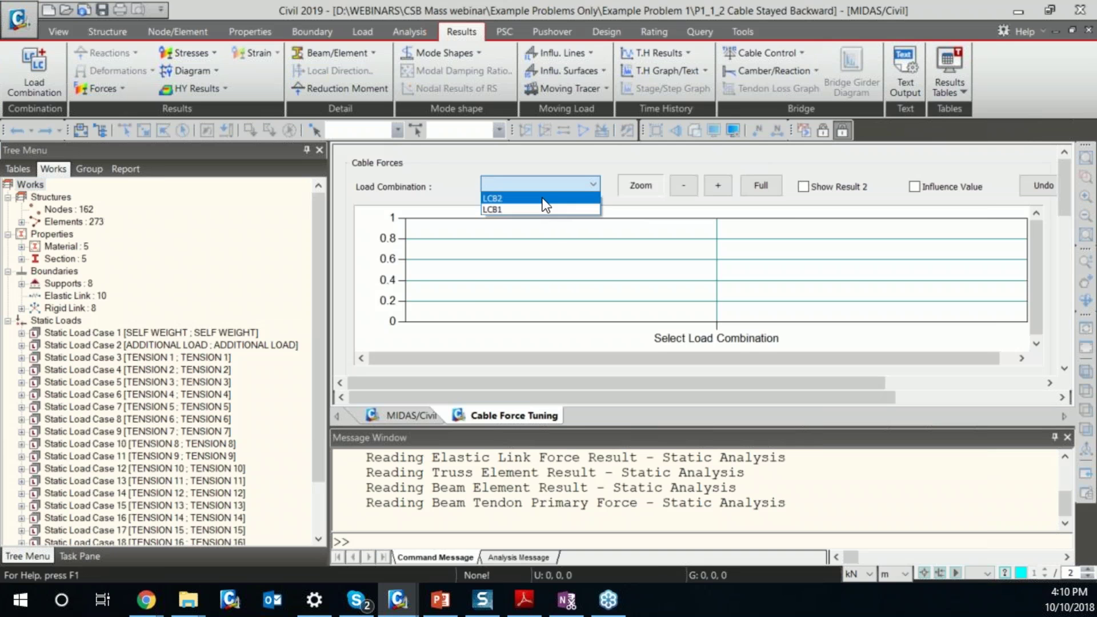
click(541, 200)
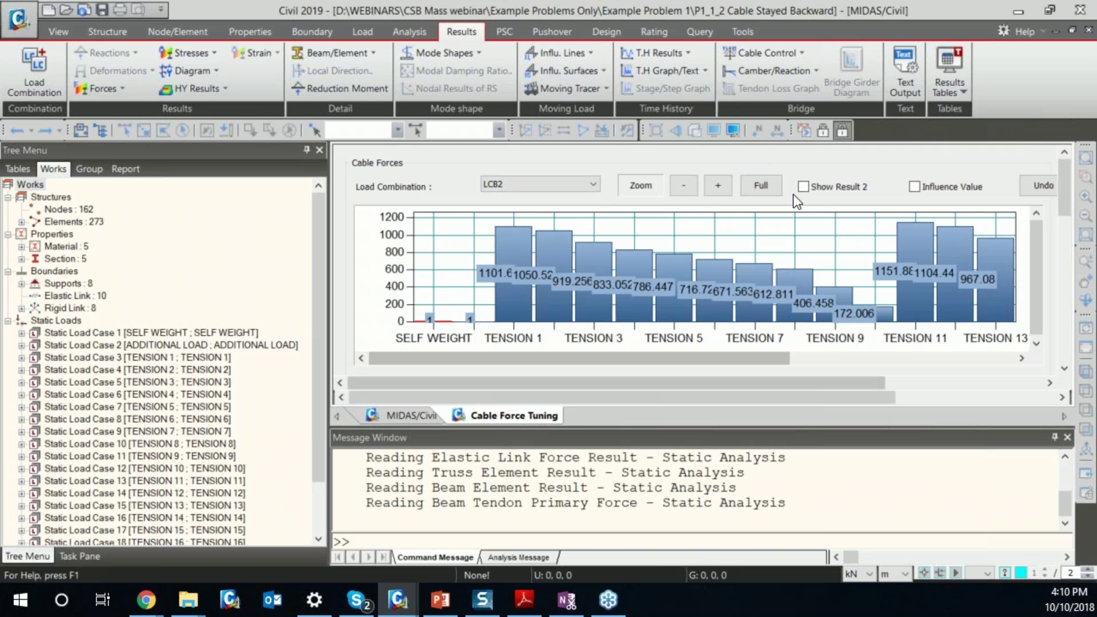
drag(1071, 186, 1054, 240)
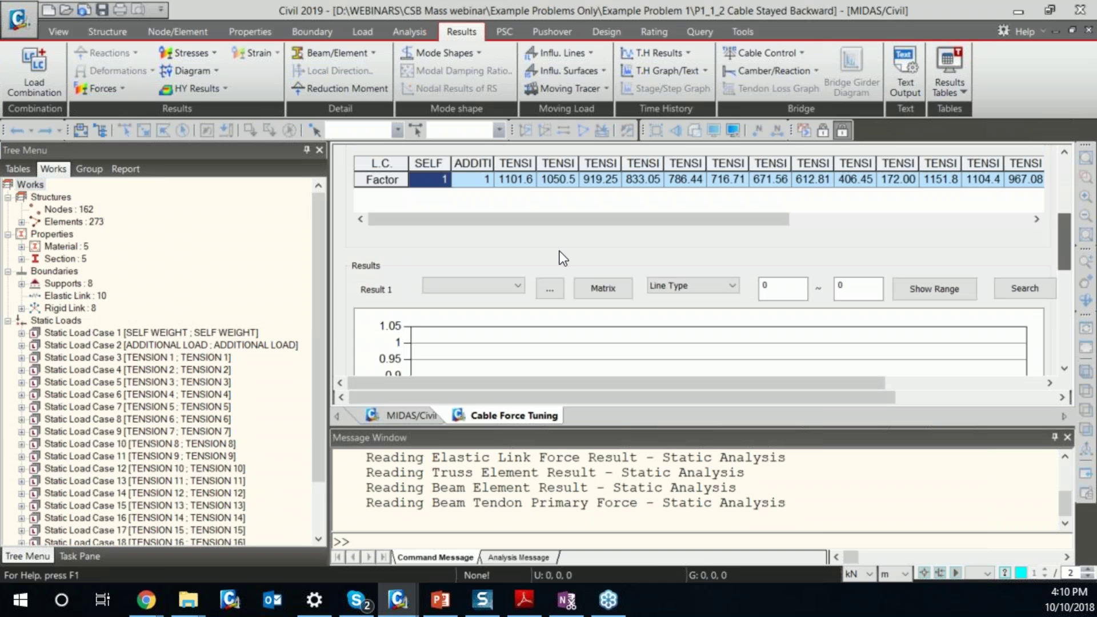
- Create a new structure group named Girder
click(89, 169)
right_click(76, 197)
click(113, 201)
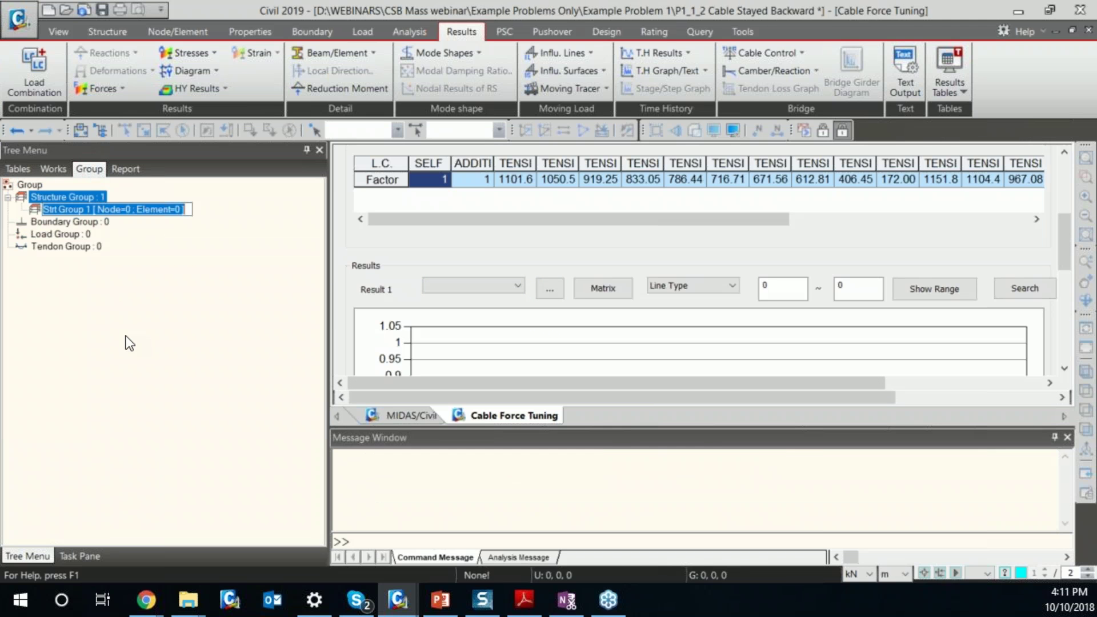
text(Girder)
key(Return)
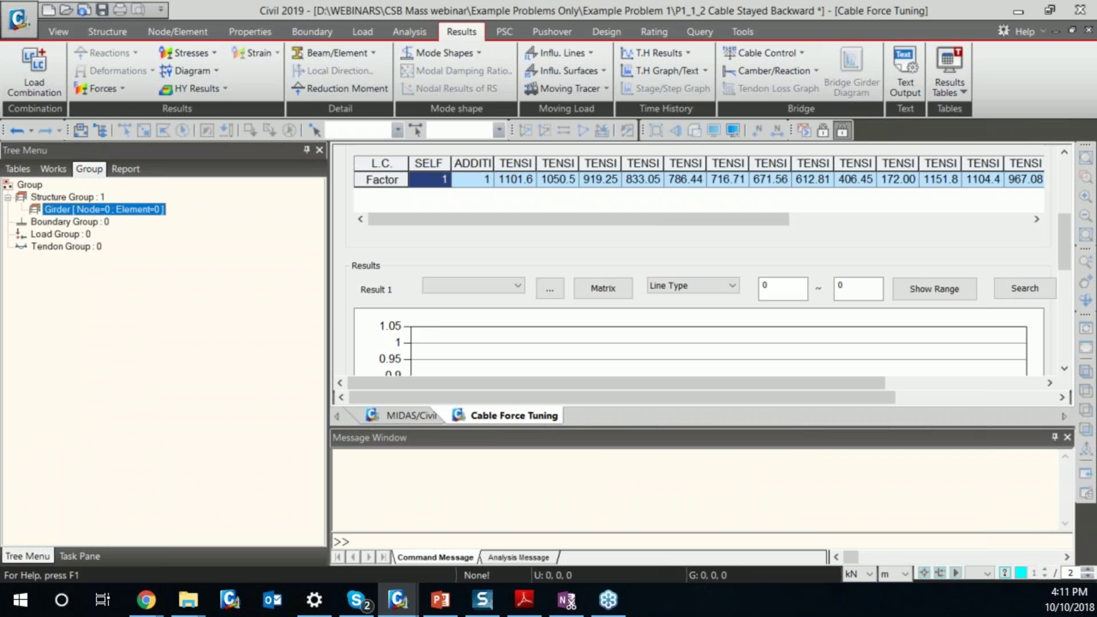
- Select all elements with the GIRDER material in the model and assign them to the Girder structure group
click(406, 417)
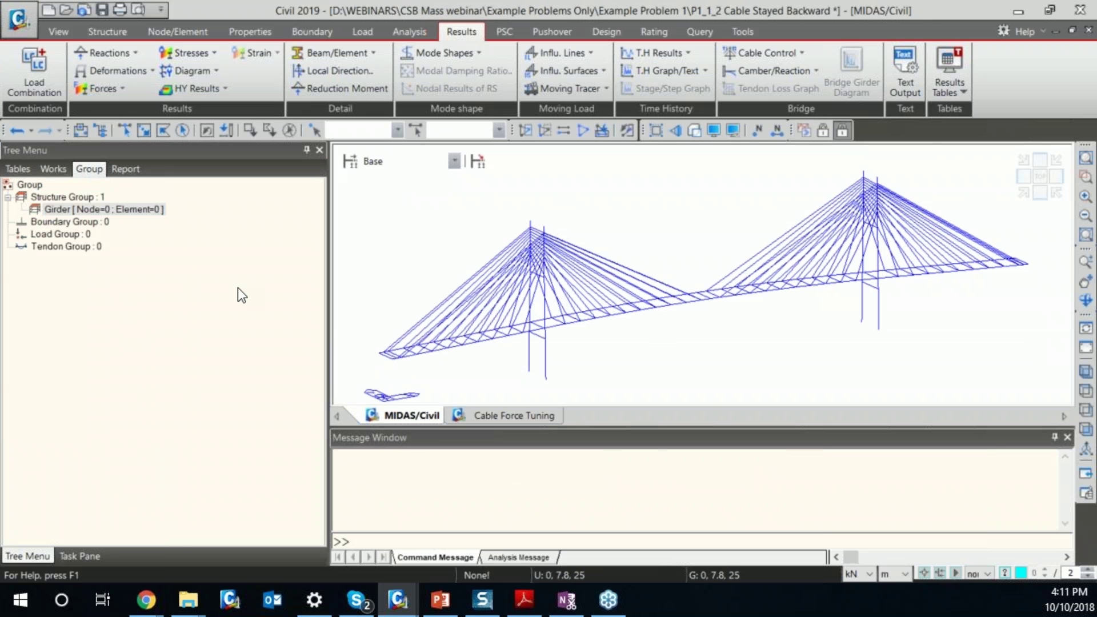
click(53, 169)
double_click(73, 250)
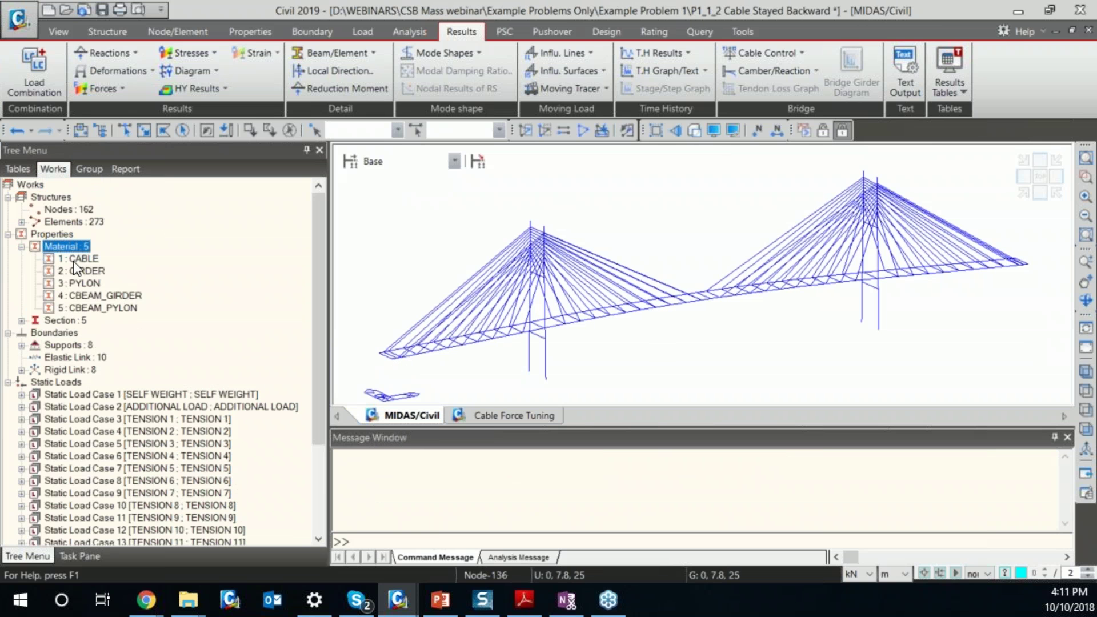
double_click(78, 270)
click(89, 171)
drag(92, 211, 515, 308)
- Add a result item named Girder BMD in Cable Force Tuning, with Beam Force My for the Girder group
click(495, 416)
click(483, 288)
click(548, 289)
click(548, 290)
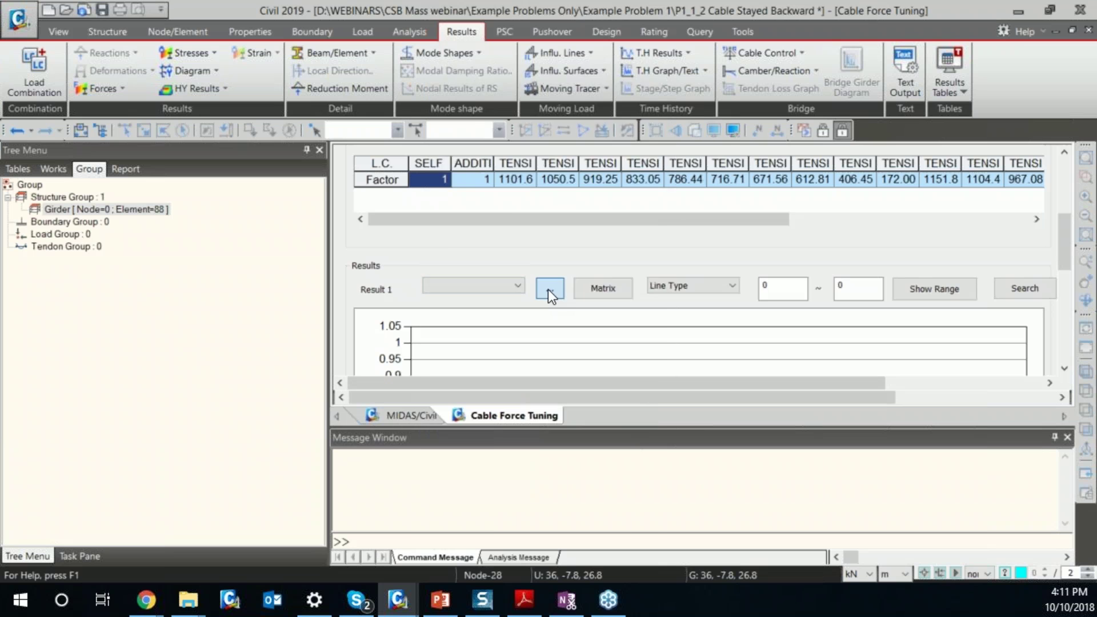
text(Girder BMD)
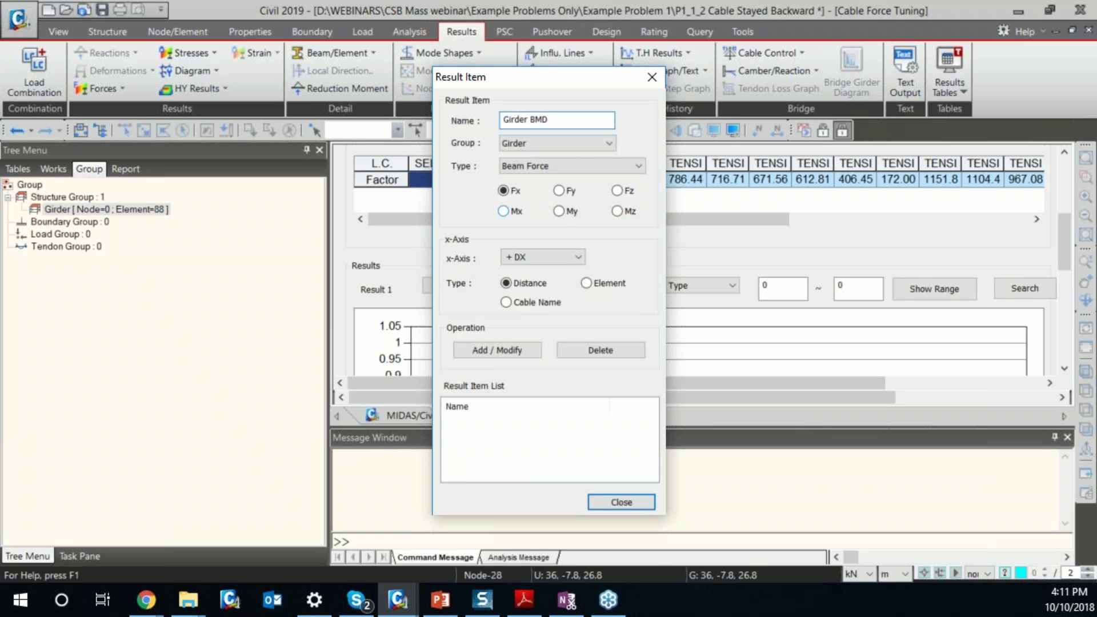
click(566, 213)
click(515, 353)
click(612, 497)
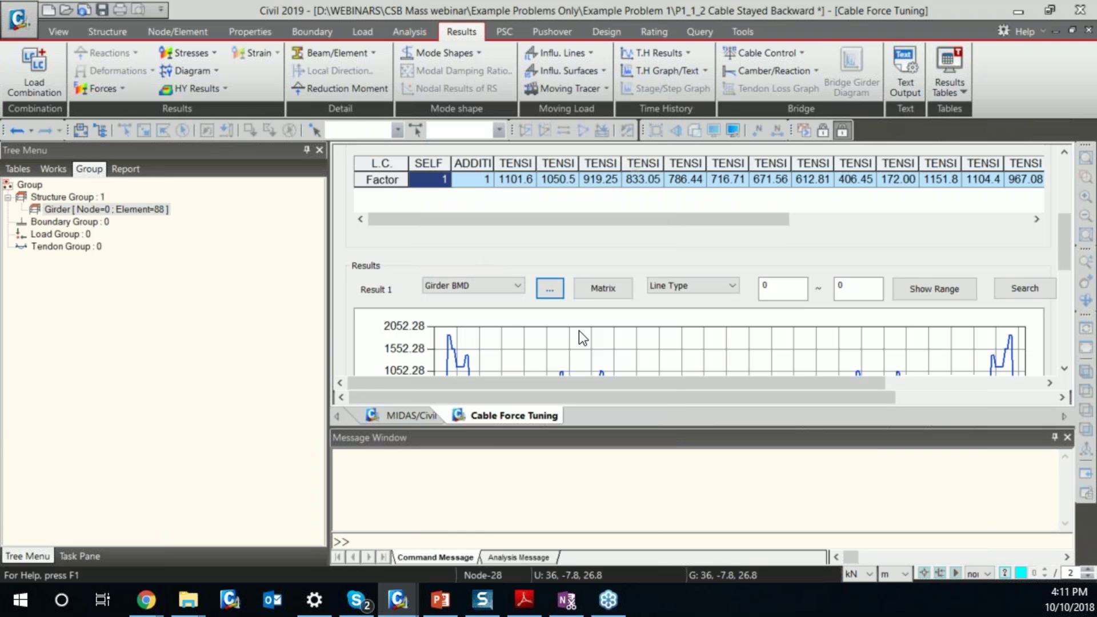
- Enlarge the tuning area and lower the TENSION 1 cable force to about 1013.7 in the chart
drag(1057, 253, 1061, 191)
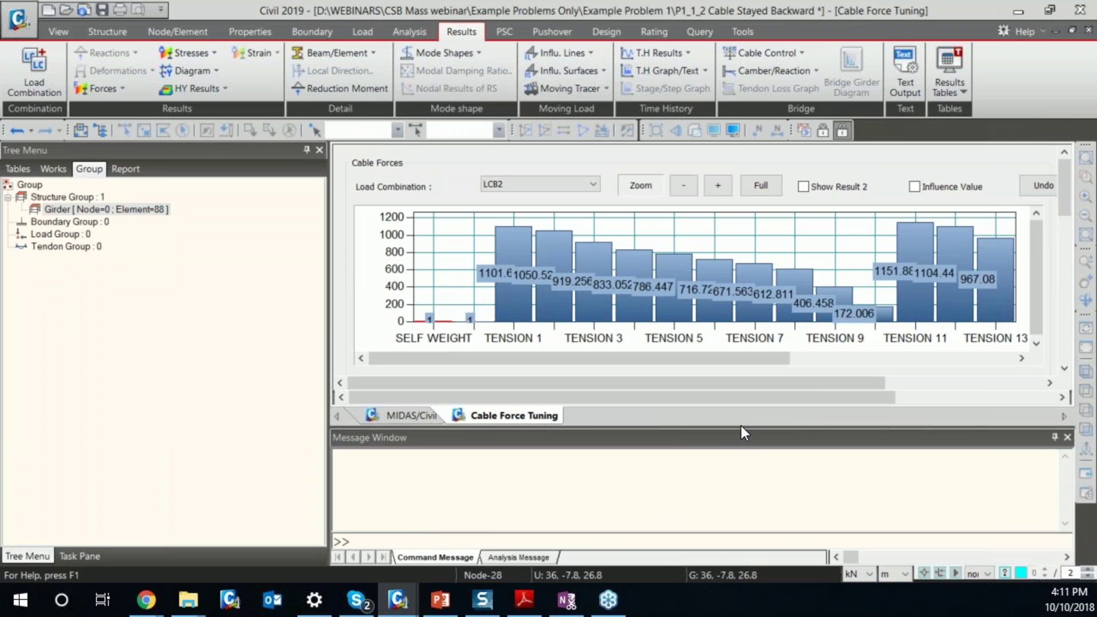
drag(737, 432, 723, 512)
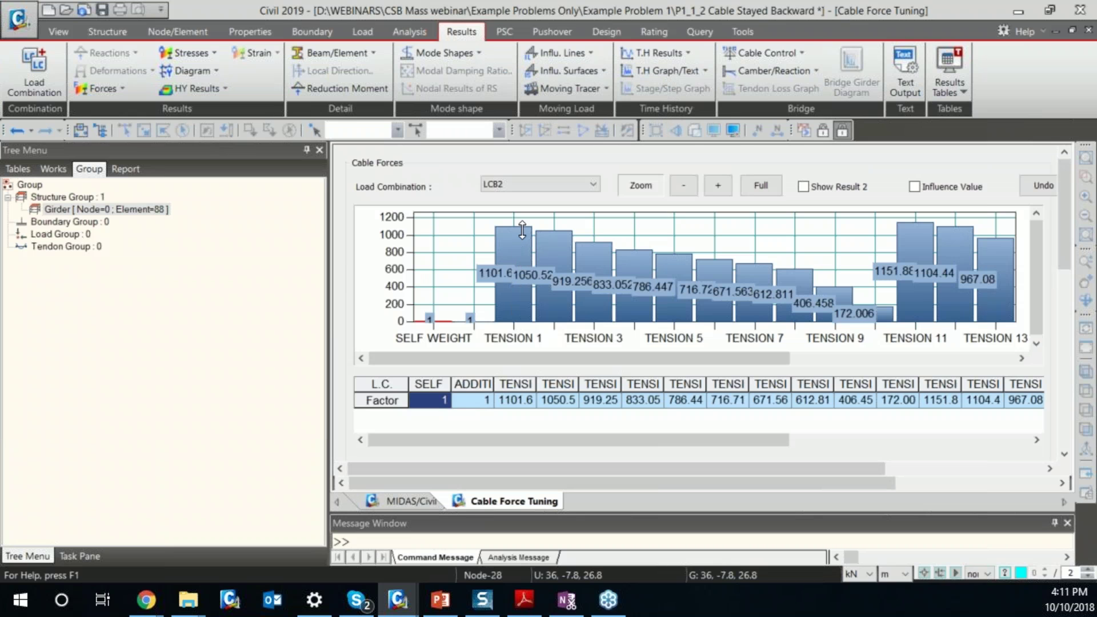
drag(521, 226, 522, 235)
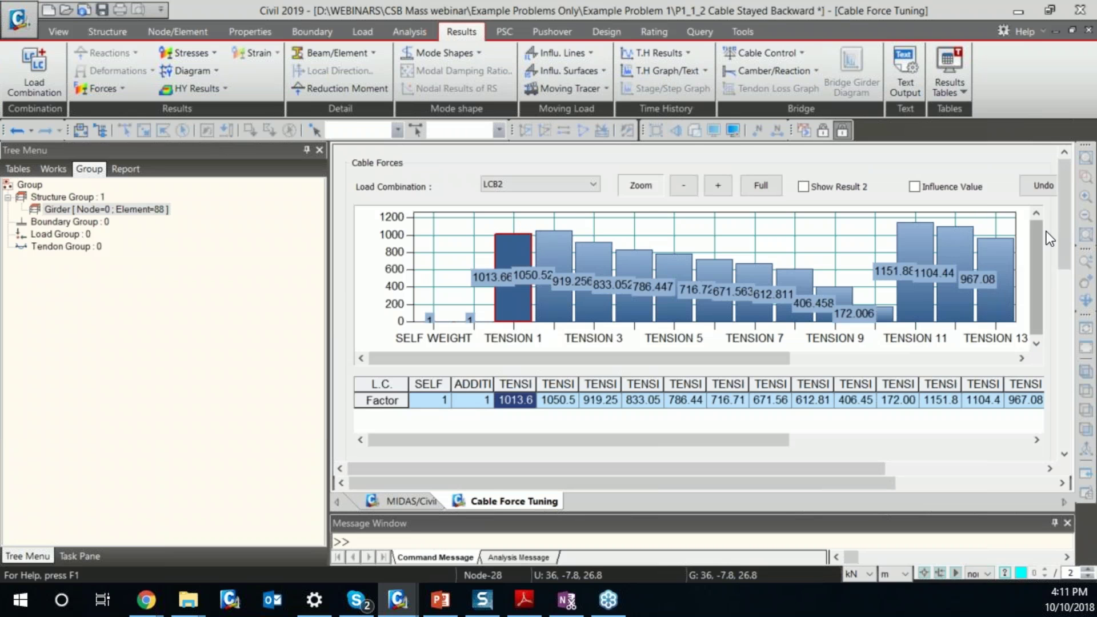
drag(1066, 213, 1061, 247)
scroll(578, 188, up, 1)
- Lower the TENSION 3 cable force to about 293 in the chart, check the result graph, and raise it to about 799.8
drag(589, 194, 589, 246)
scroll(698, 336, down, 4)
scroll(701, 340, up, 5)
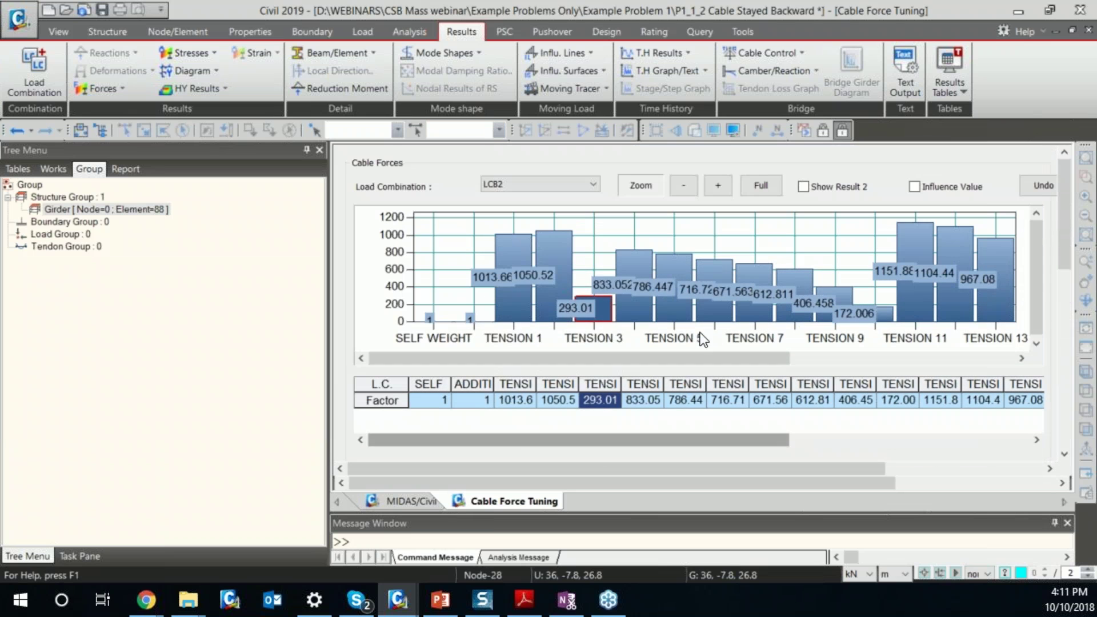
drag(589, 296, 589, 252)
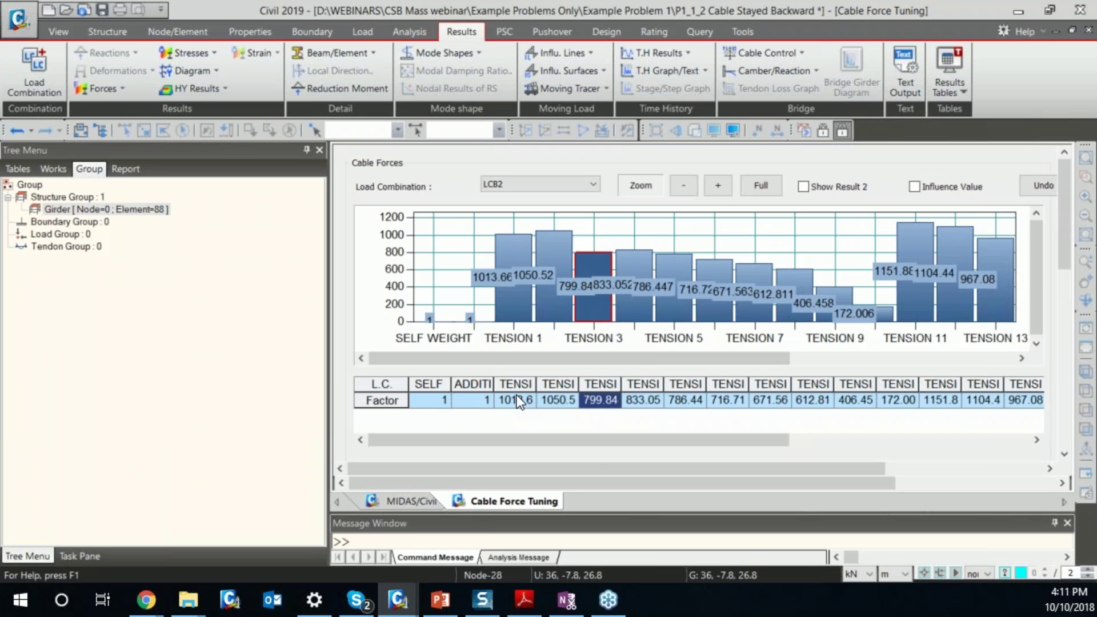
- Try to clear the TENSION 1 factor in the cable force table
click(516, 399)
key(BackSpace)
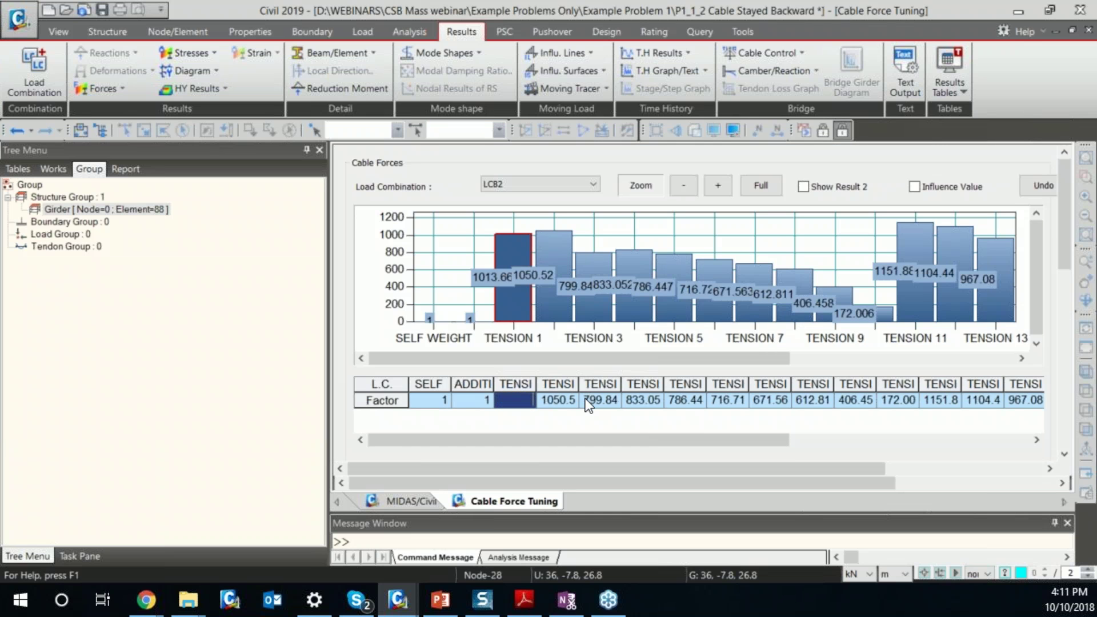
key(super+d)
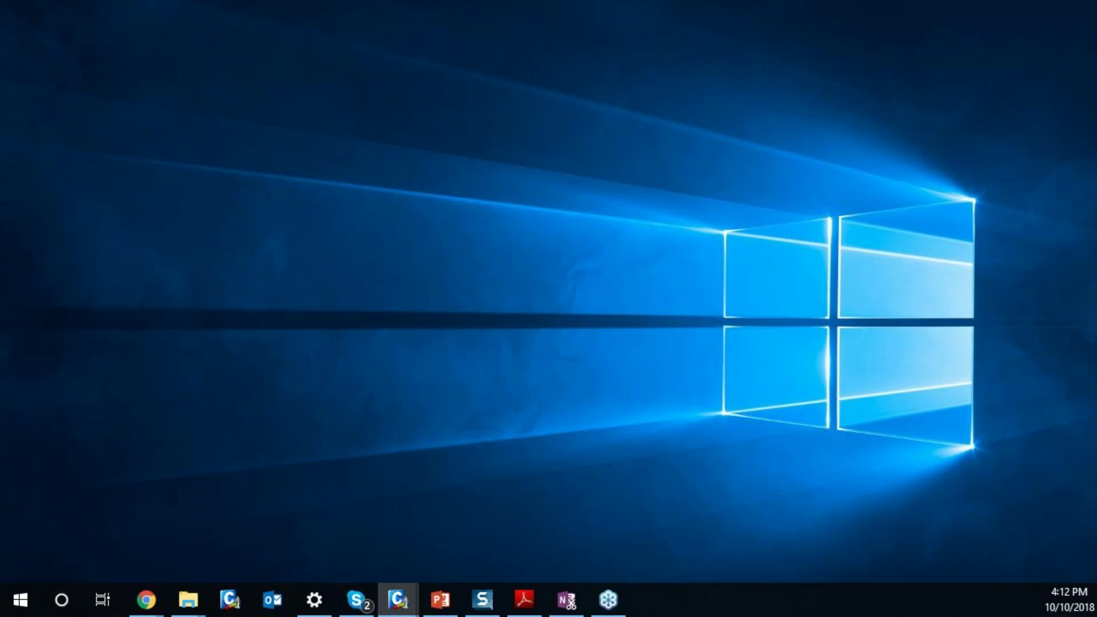
- Switch back to the P1_1_2 model in midas Civil and load combination LCB2 in Cable Force Tuning
click(397, 600)
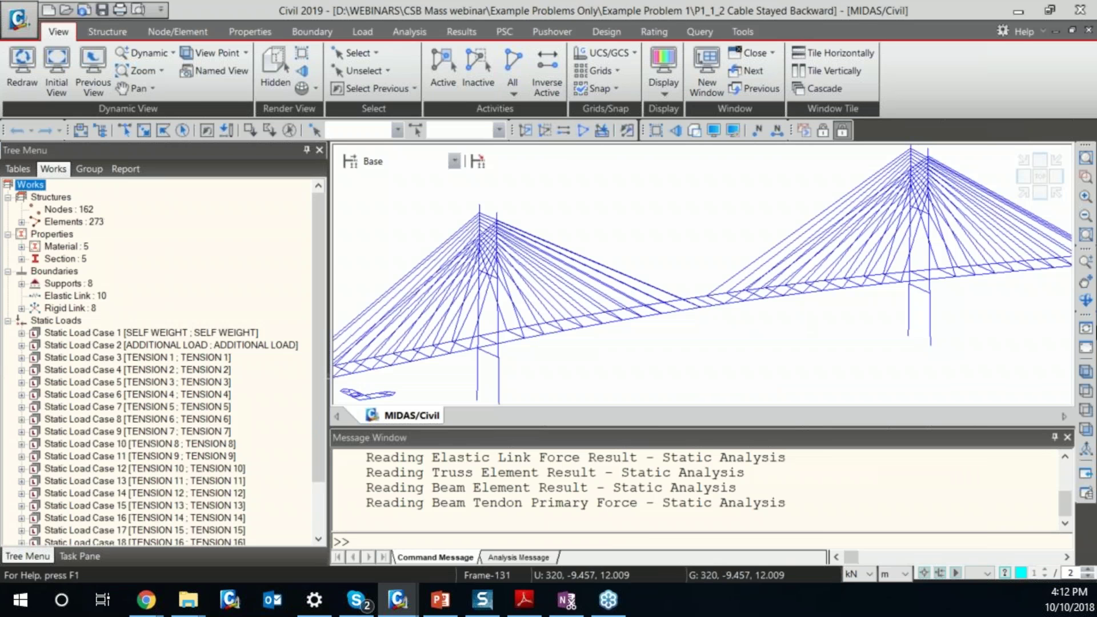
click(1040, 193)
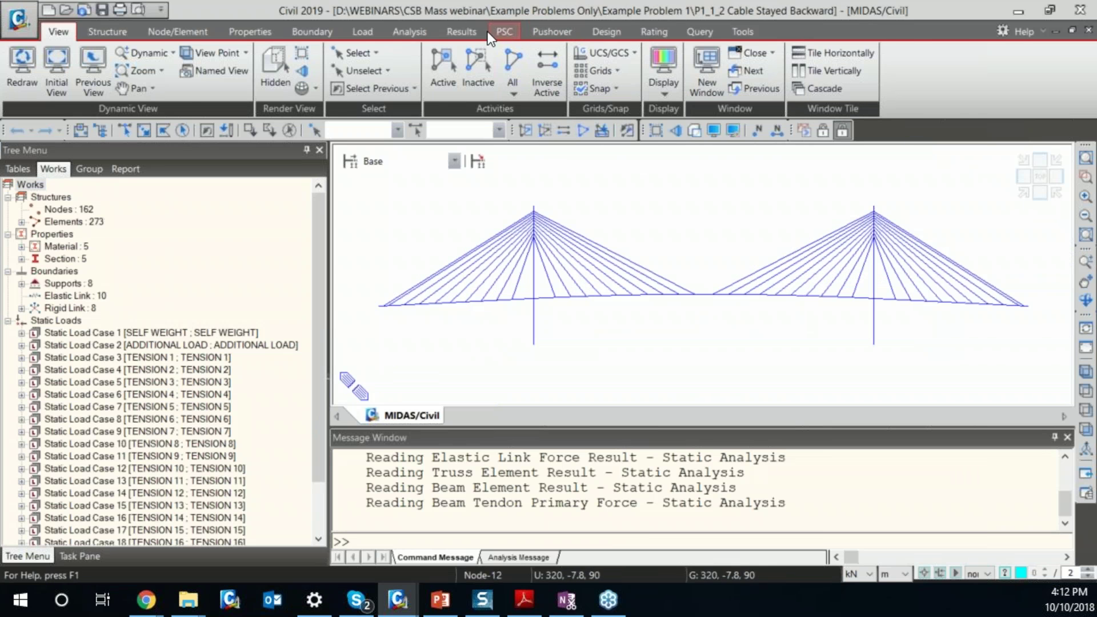
click(753, 53)
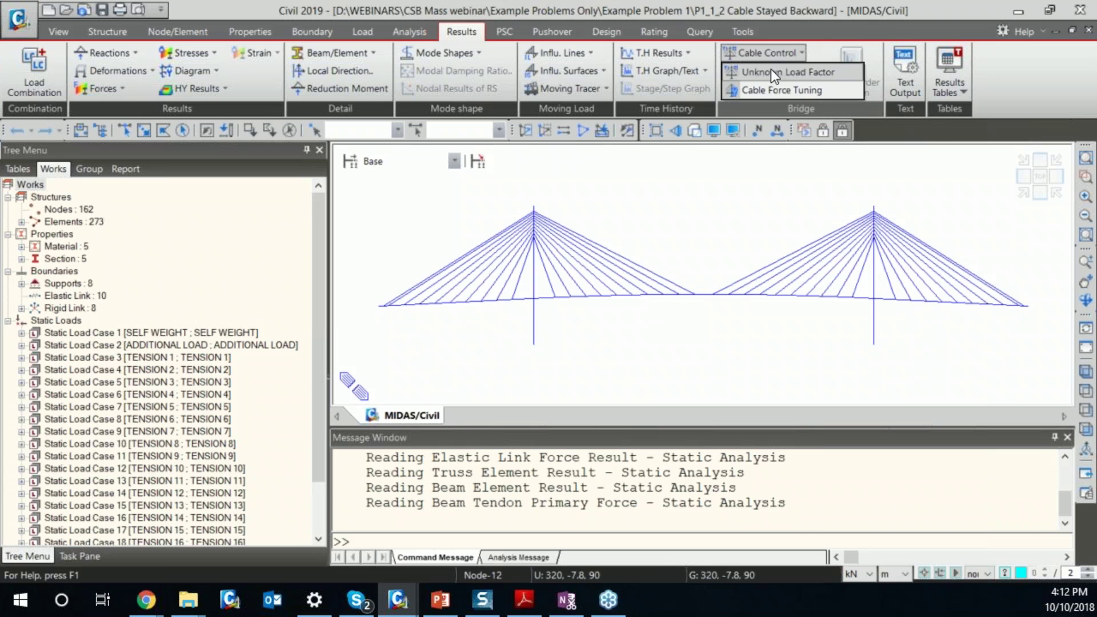
click(776, 91)
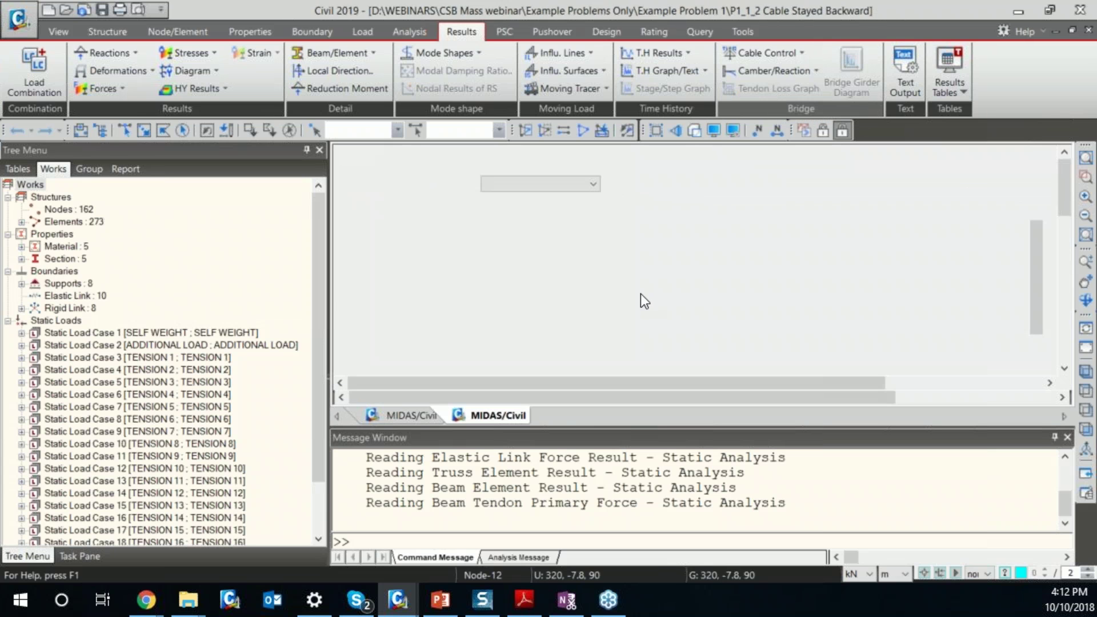
click(519, 184)
click(519, 203)
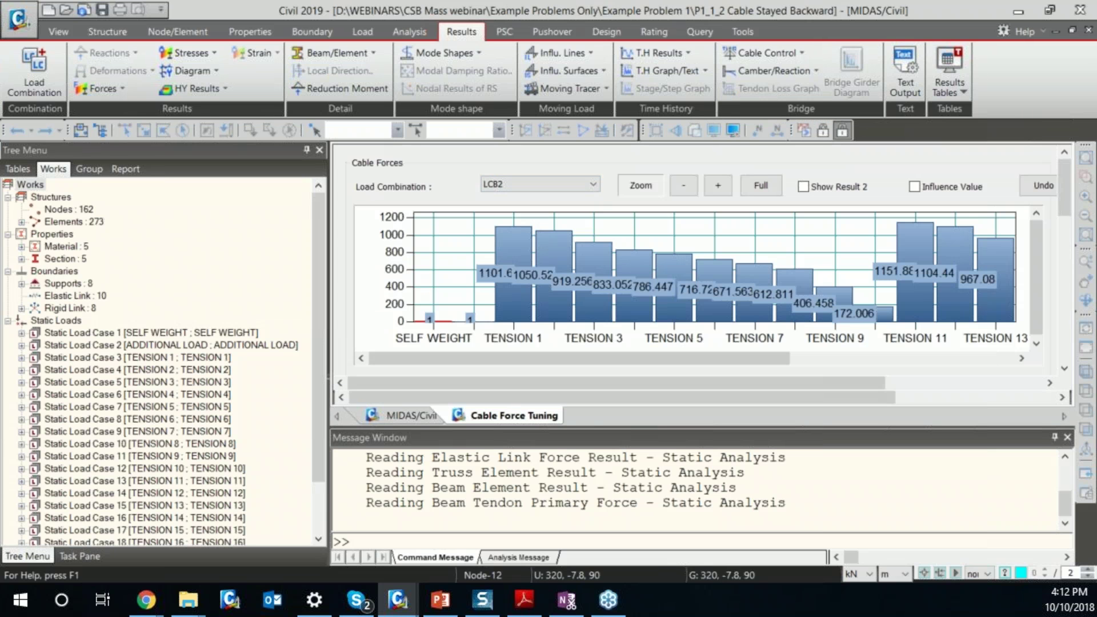
drag(1065, 190, 1065, 255)
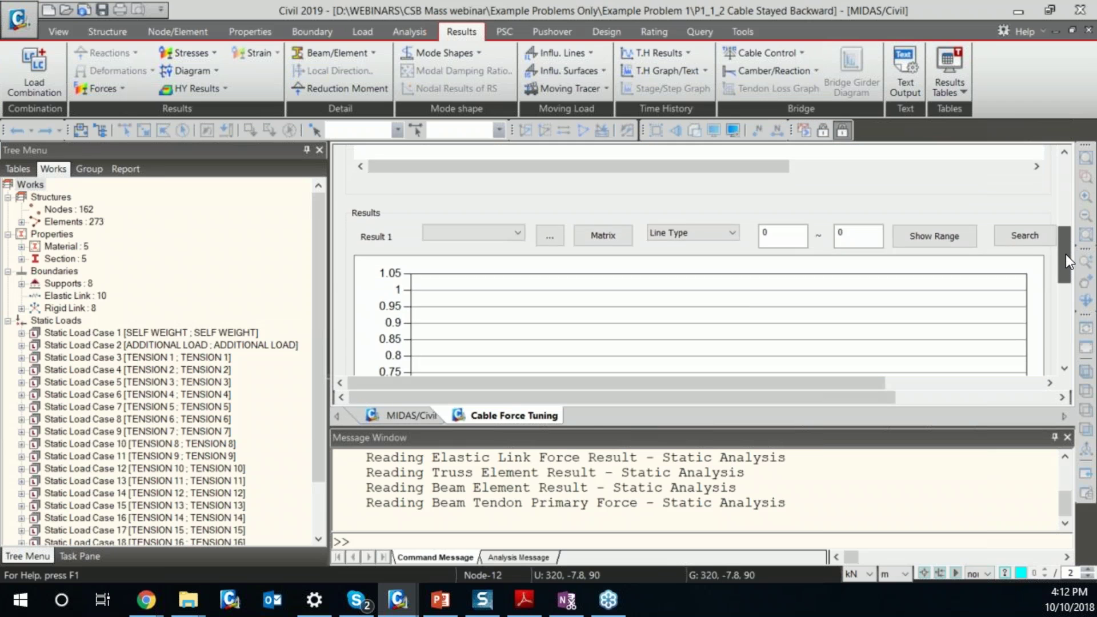
- Create a structure group named Girder
click(89, 169)
right_click(86, 197)
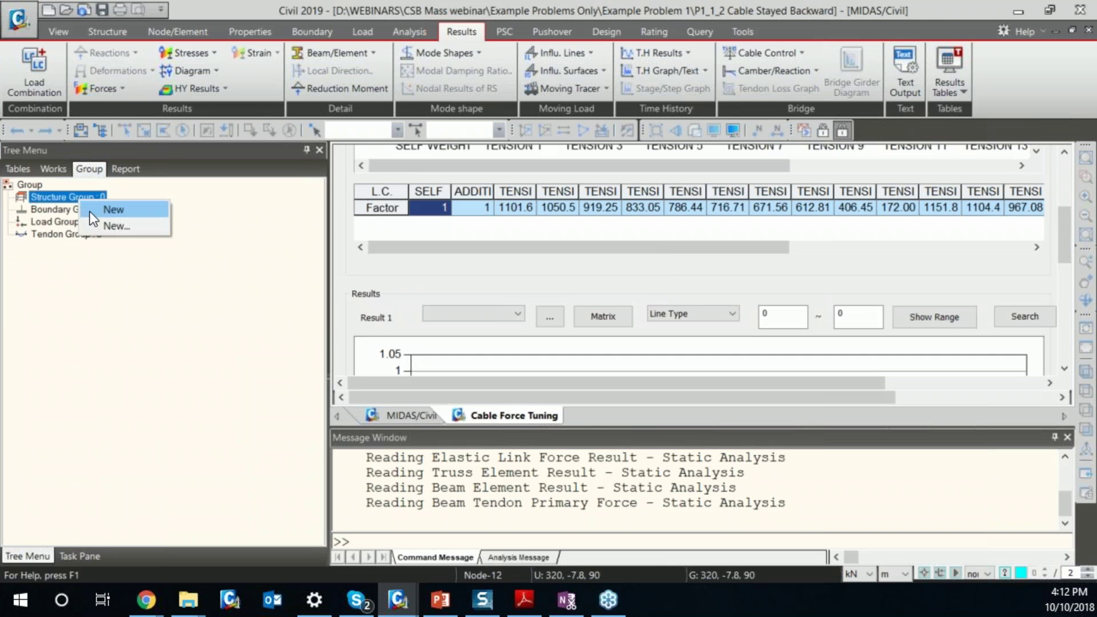
click(111, 209)
text(Girder)
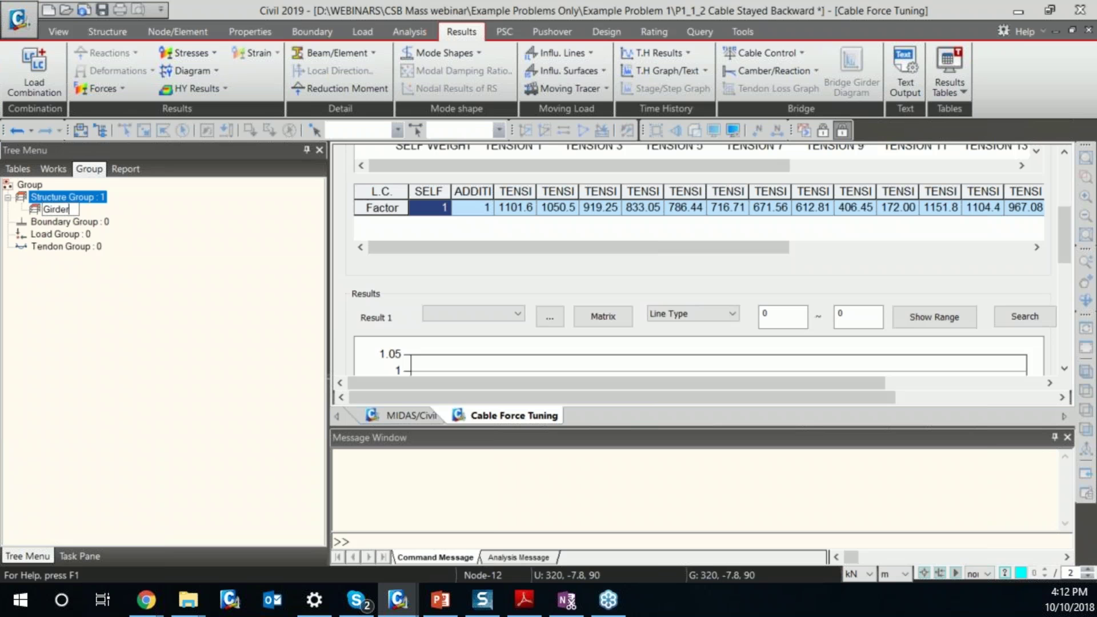
key(Return)
- Assign all elements with the GIRDER material to the Girder structure group and return to Cable Force Tuning
click(409, 414)
click(57, 169)
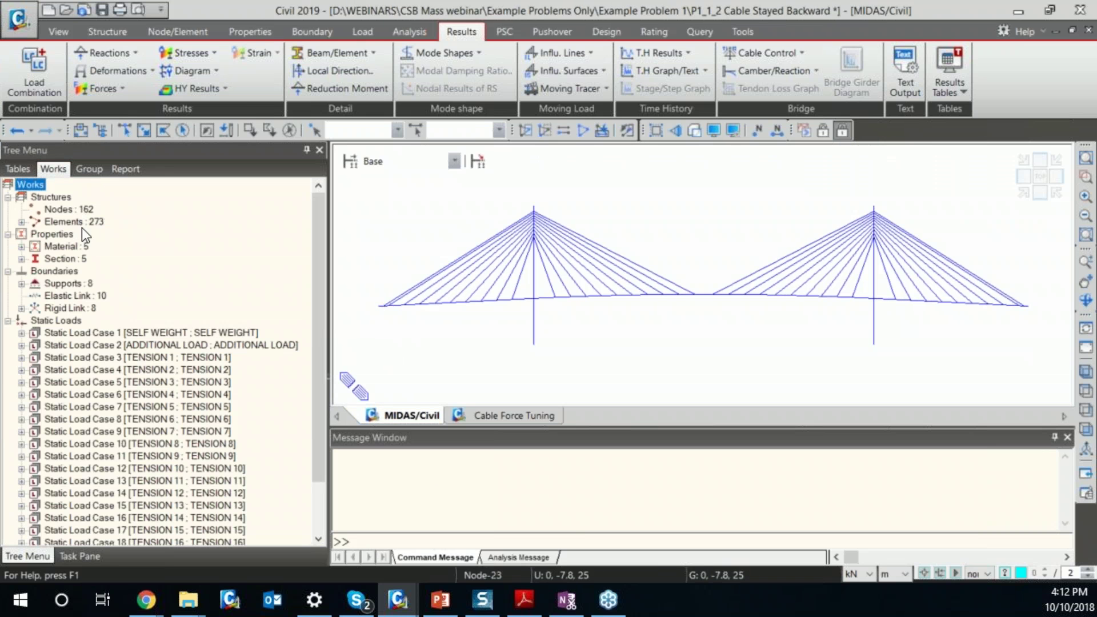
double_click(73, 249)
click(80, 271)
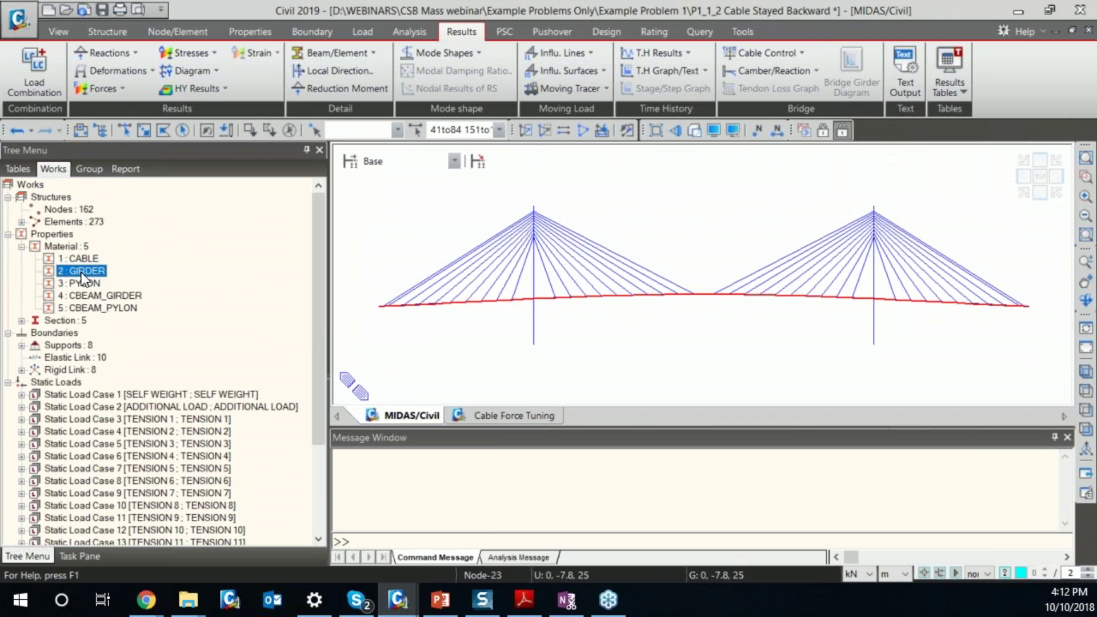
click(89, 169)
drag(419, 230, 421, 232)
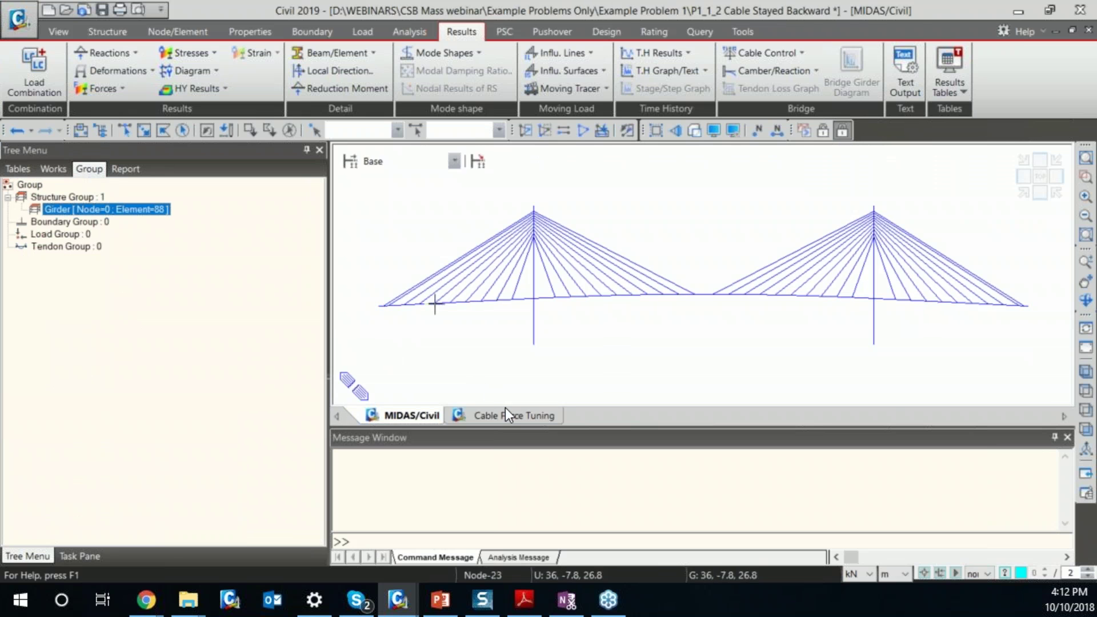
click(507, 413)
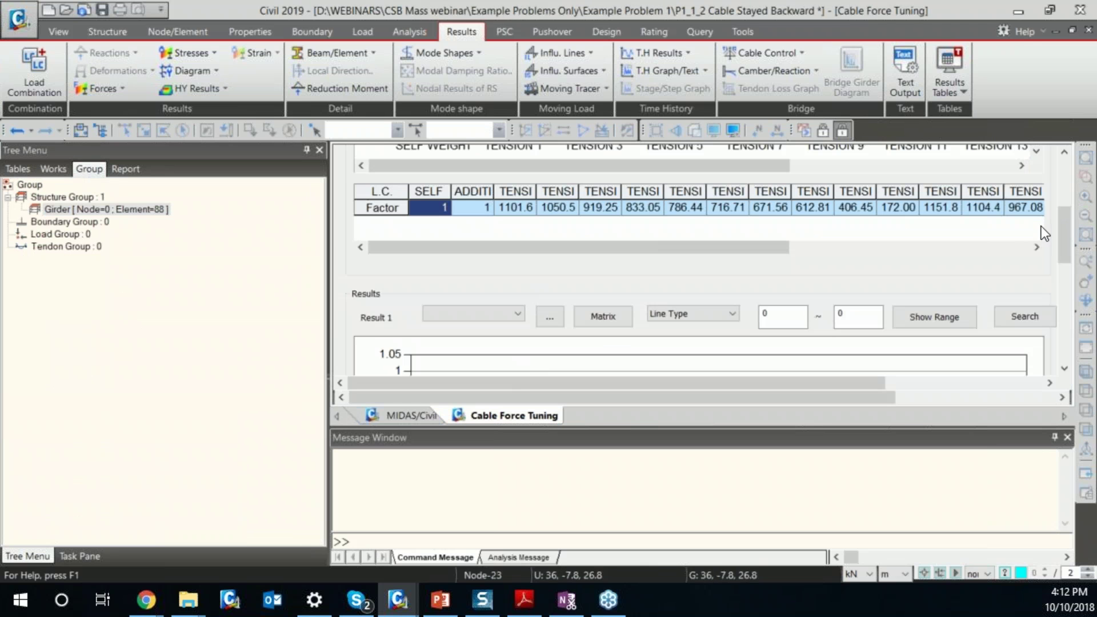
- Lower the TENSION 1 force to 1037.41 in the LCB2 cable force bar graph
scroll(1064, 215, up, 4)
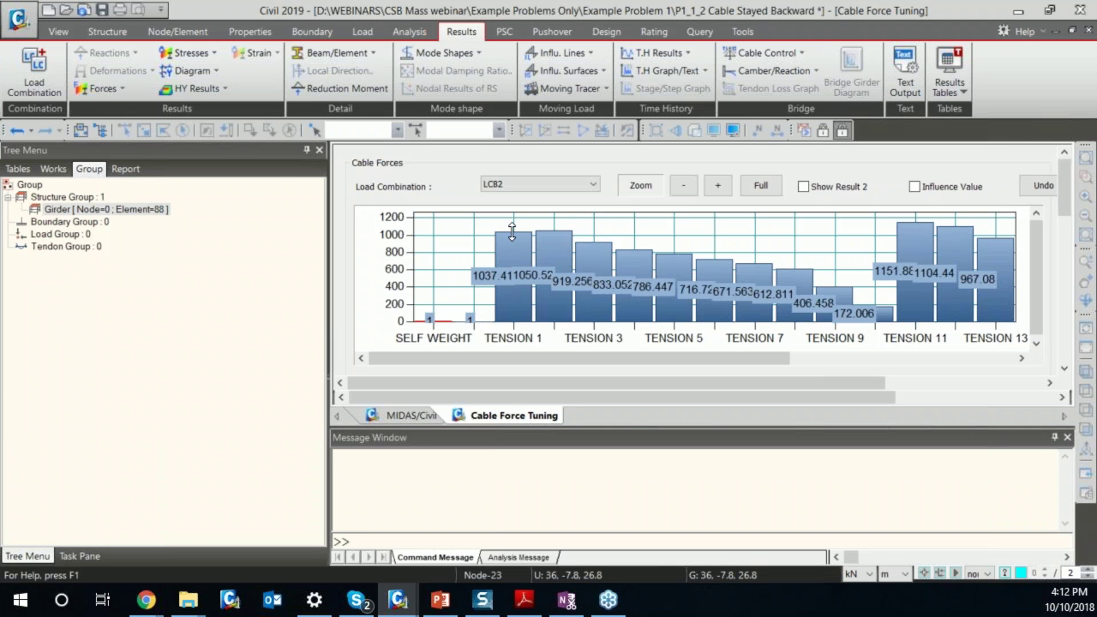
click(512, 232)
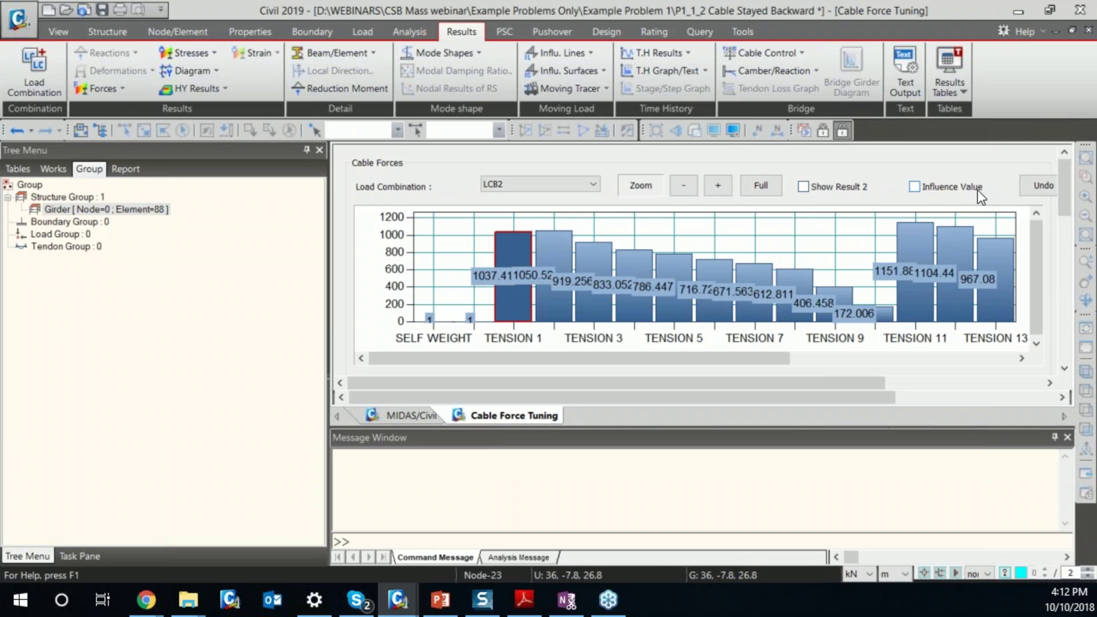
- Add a result item named Girder BMD plotting the Beam Force My of the Girder group against distance along +DX
drag(1068, 178, 1072, 237)
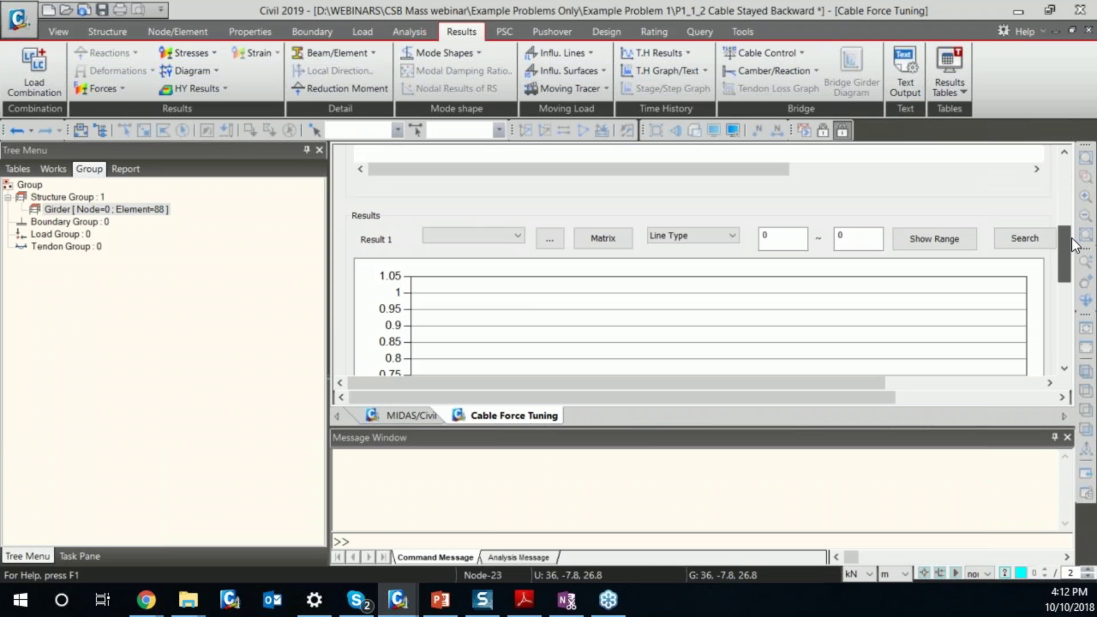
click(479, 239)
click(549, 237)
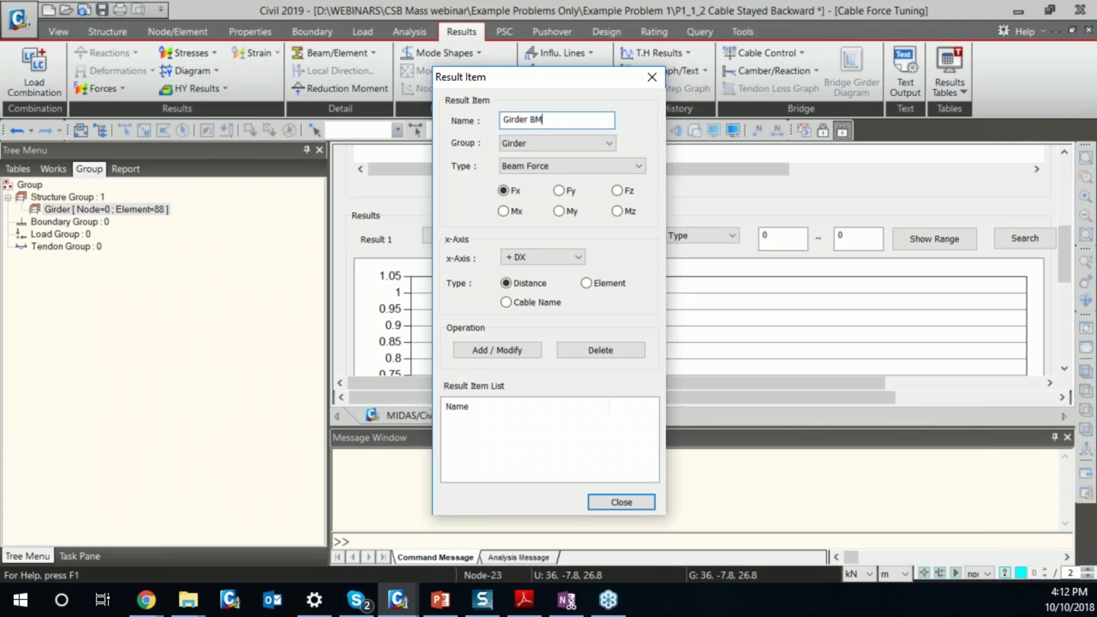
click(559, 211)
click(526, 353)
click(624, 502)
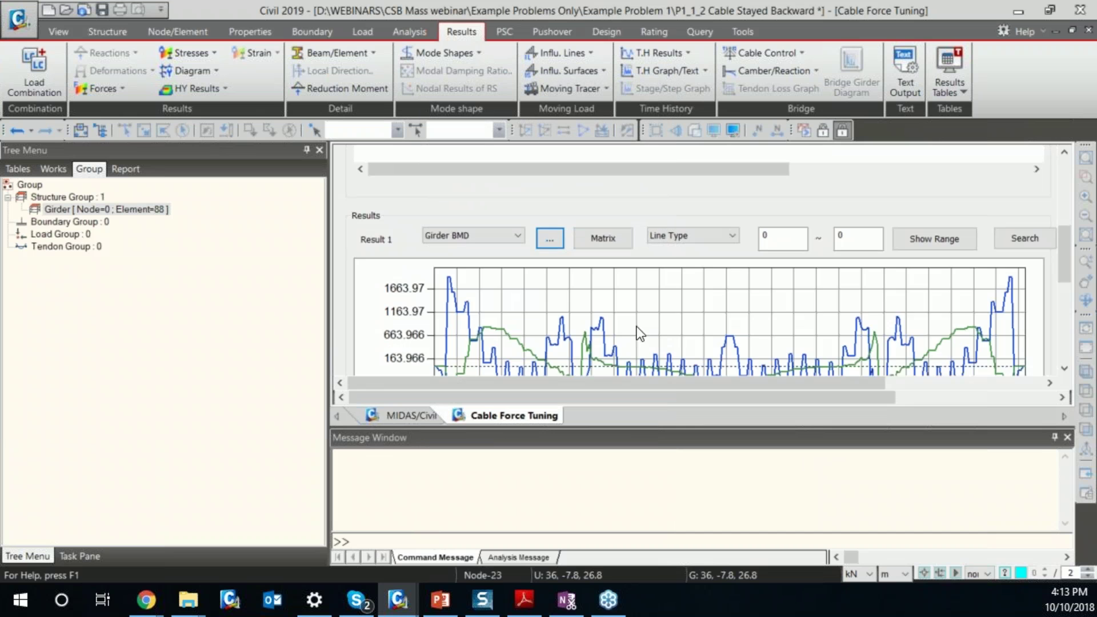
- Turn on Influence Value for the cable forces and check the girder bending moment graph
drag(1063, 252, 1063, 195)
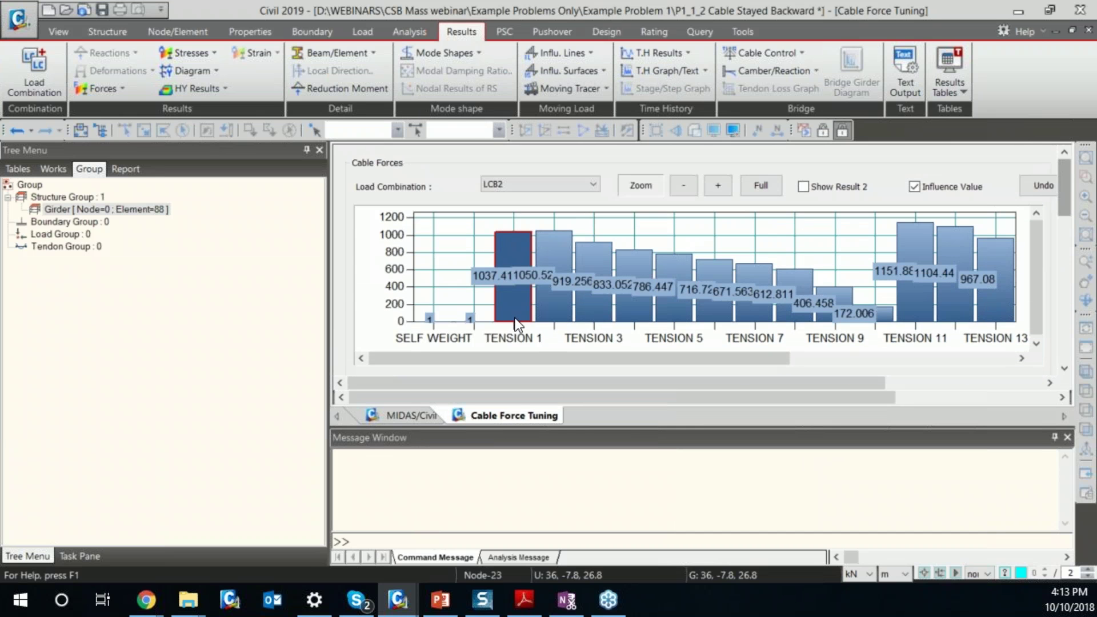
drag(1064, 215, 1052, 312)
scroll(1045, 328, down, 3)
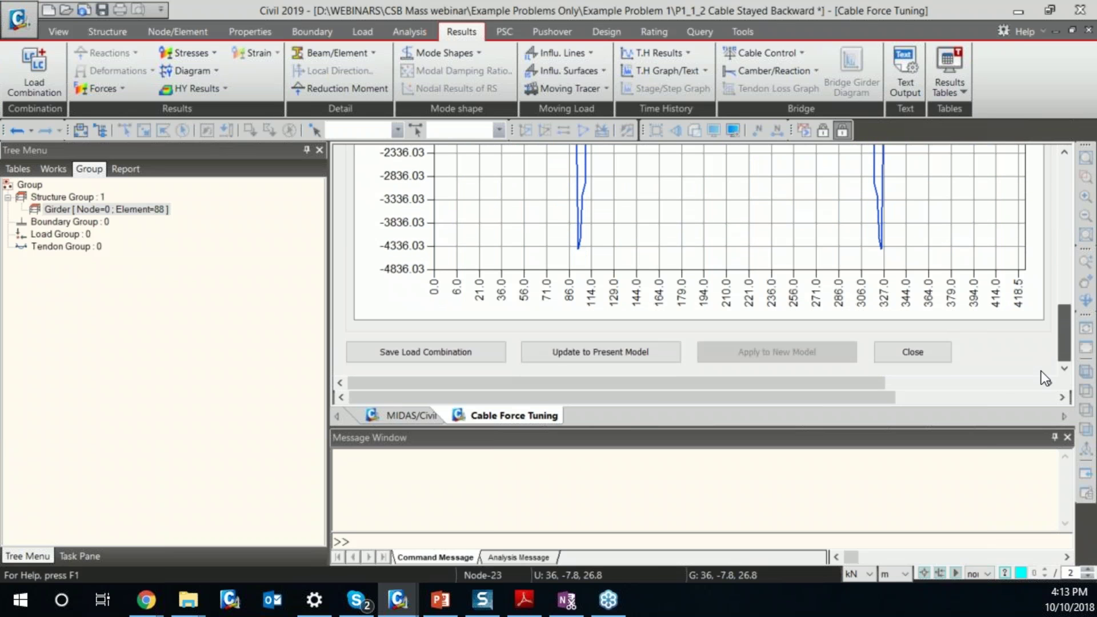
- Save the adjusted cable forces as a load combination and check the Load Combinations list
click(433, 352)
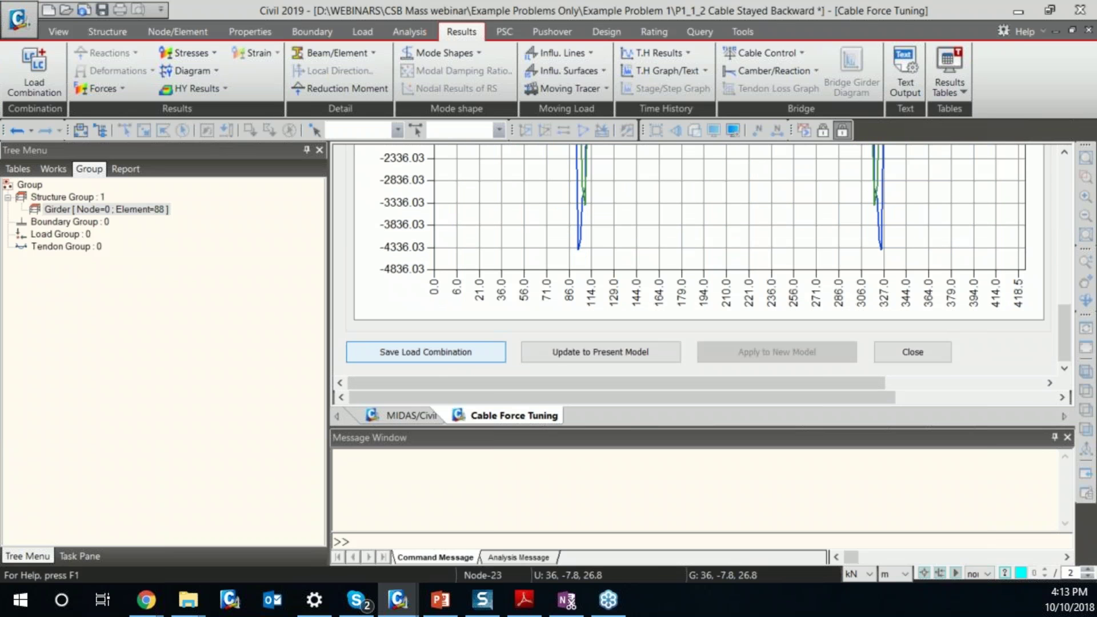
click(35, 68)
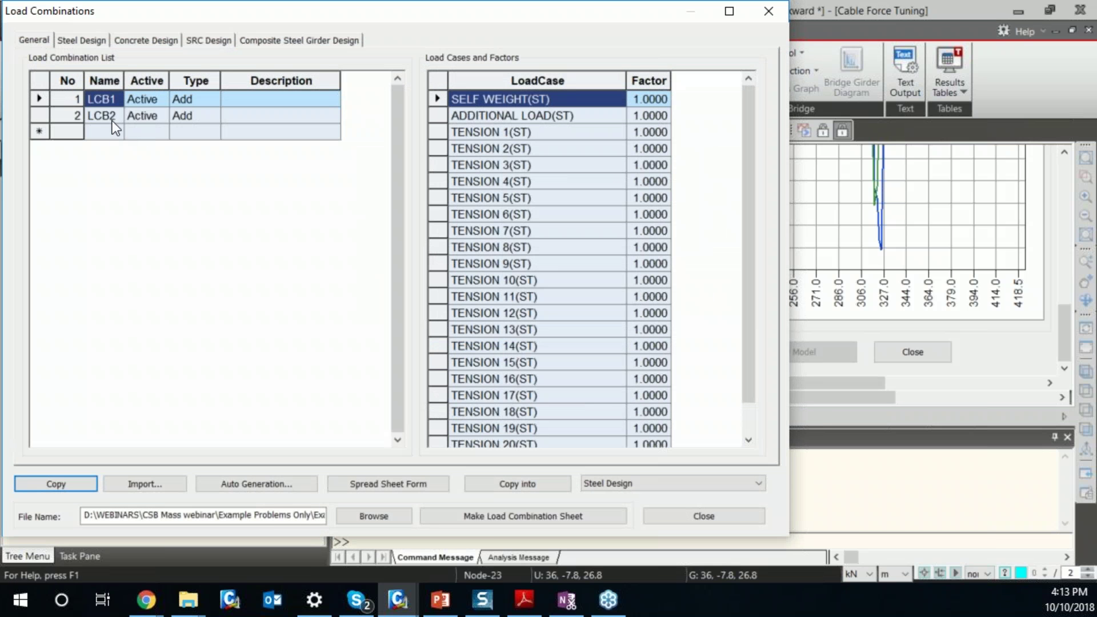
click(768, 12)
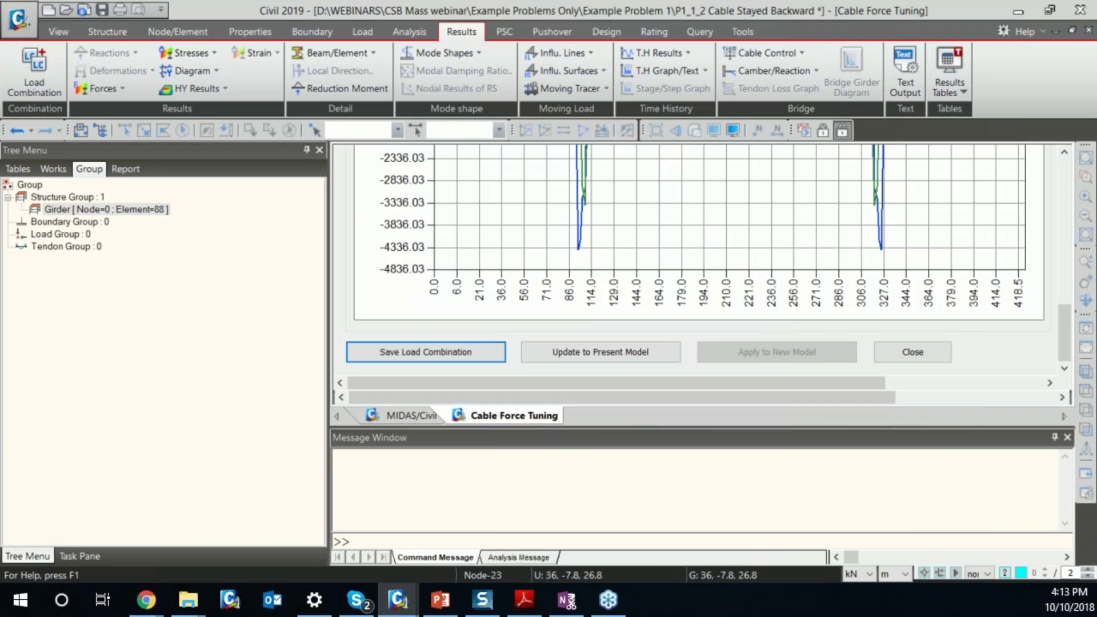
- Enlarge the Cable Force Tuning view and update the present model with the tuned forces, accepting deletion of the analysis results
drag(553, 438, 552, 530)
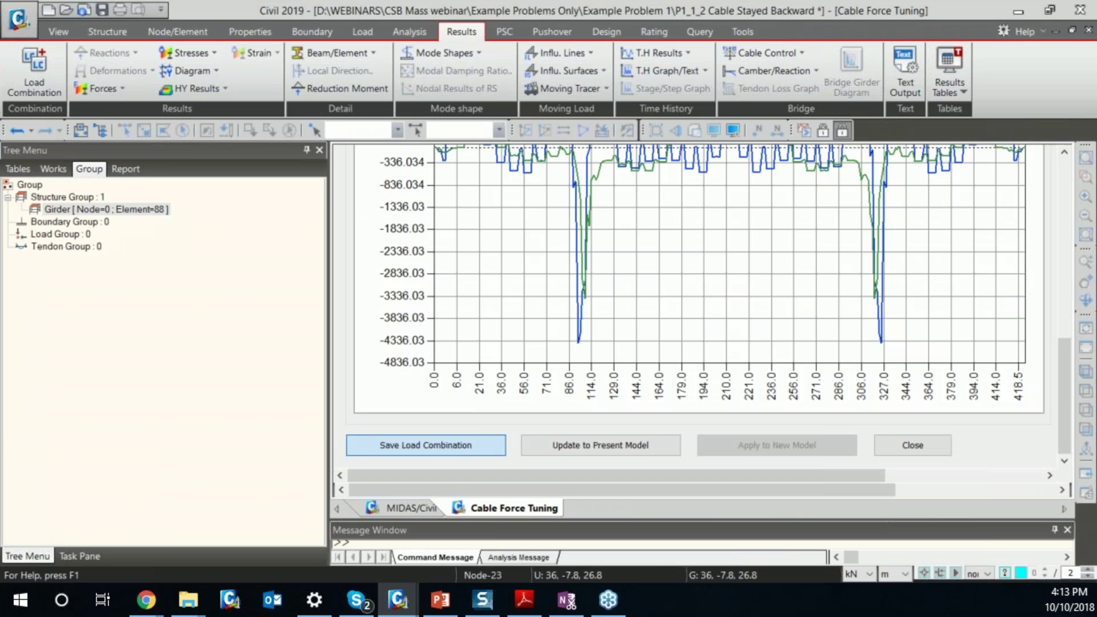
click(589, 445)
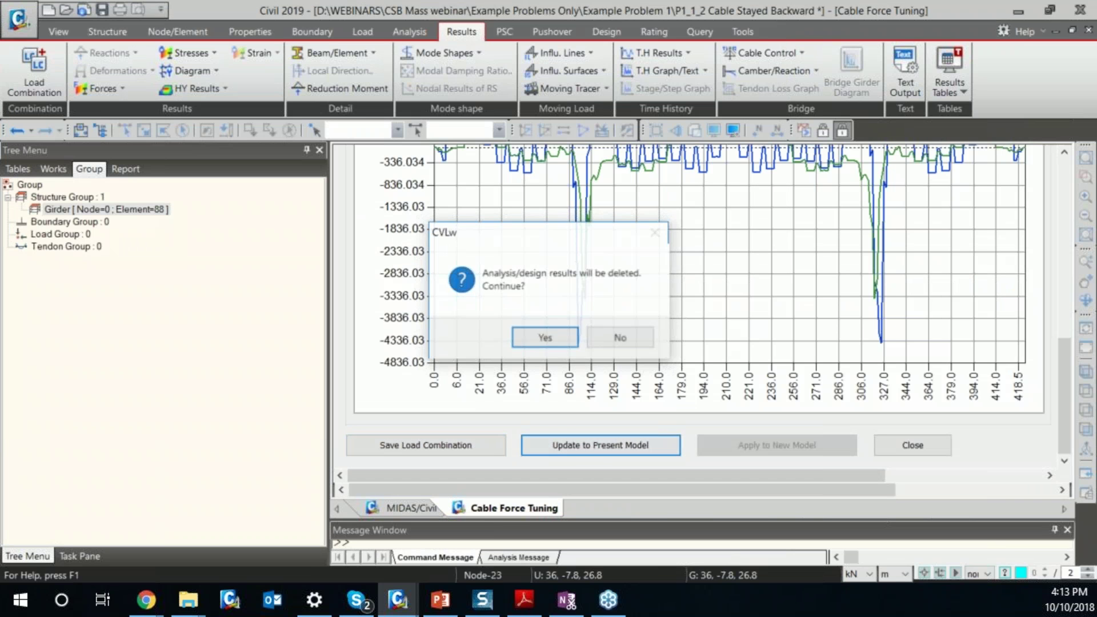
click(543, 338)
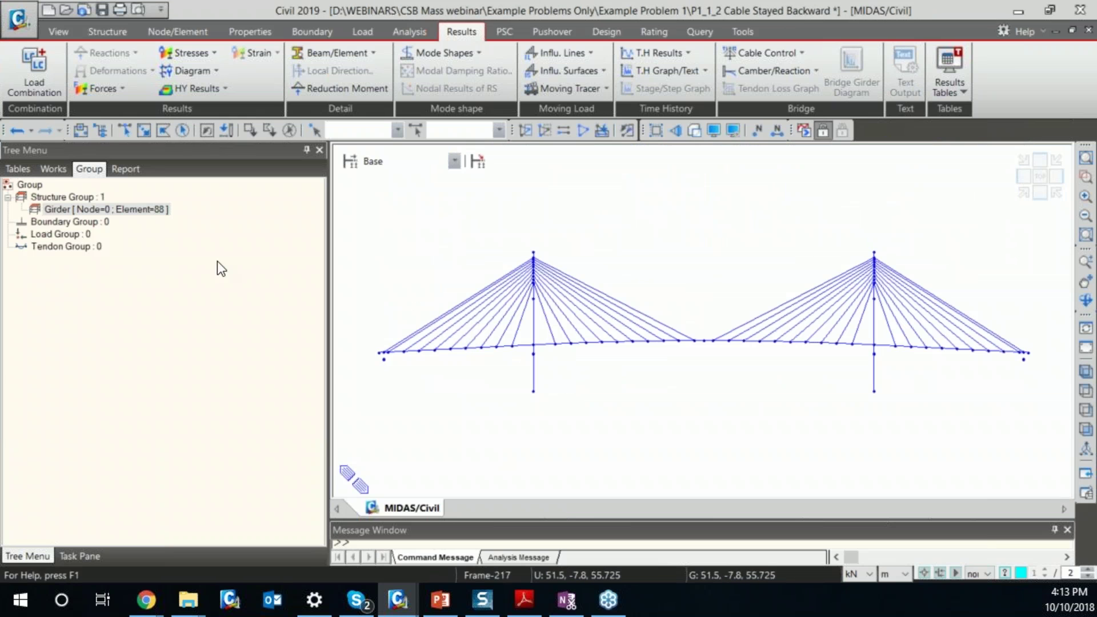
- Display the pretension loads of the TENSION 1 load case and then those of TENSION 2 on the bridge model
click(64, 168)
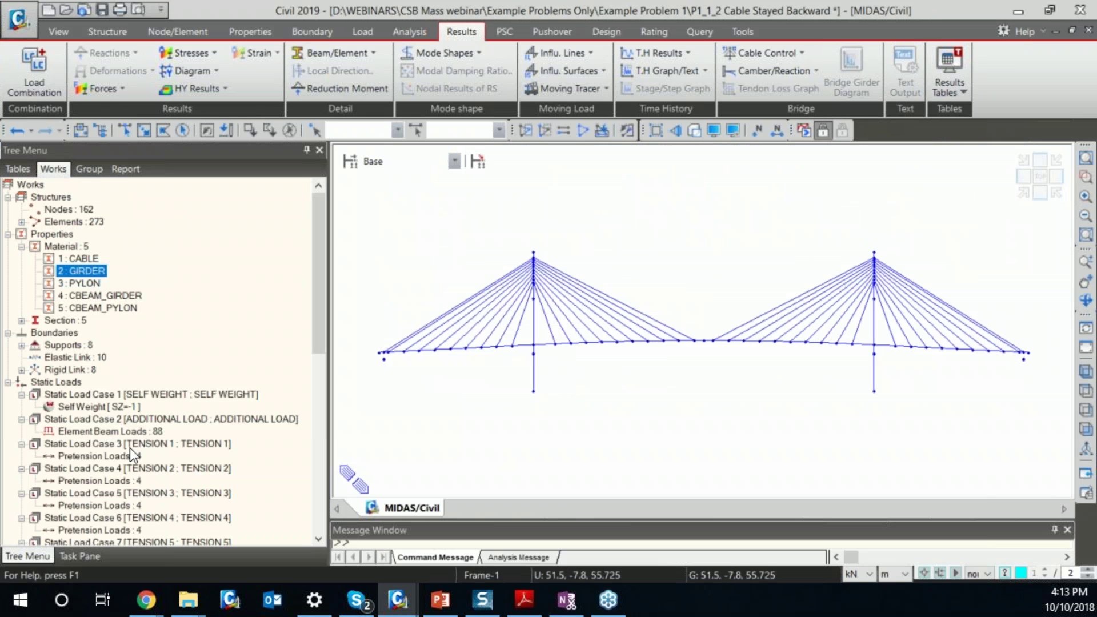
right_click(130, 445)
right_click(128, 455)
click(137, 490)
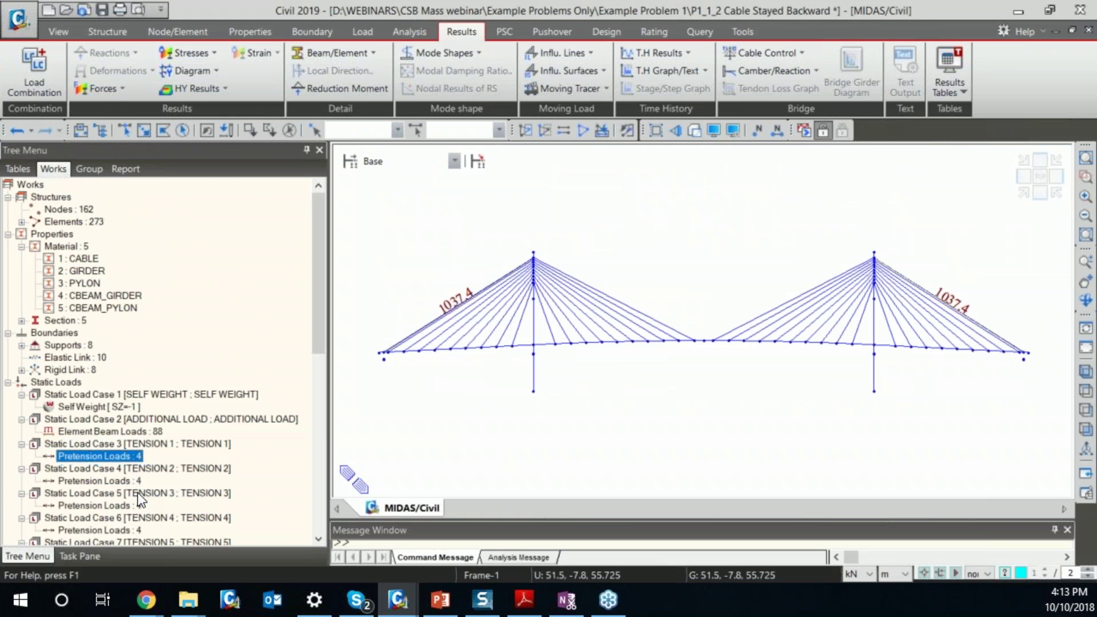
right_click(116, 484)
click(143, 515)
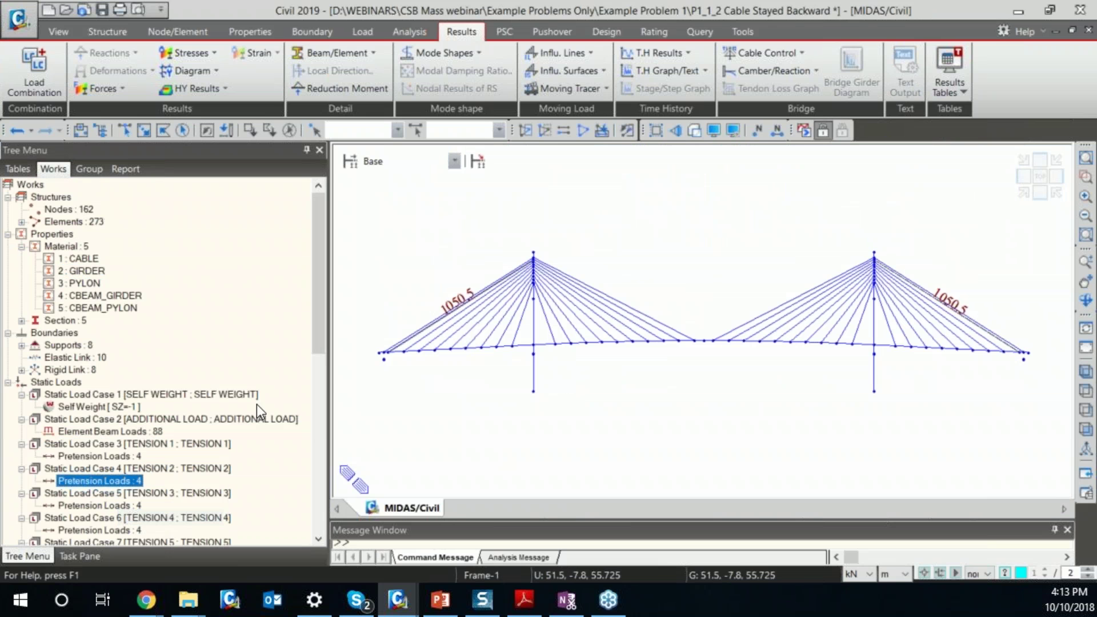
- Open the pretension load table, widen its Tension column to review the cable tensions, and close the table
right_click(128, 479)
click(169, 547)
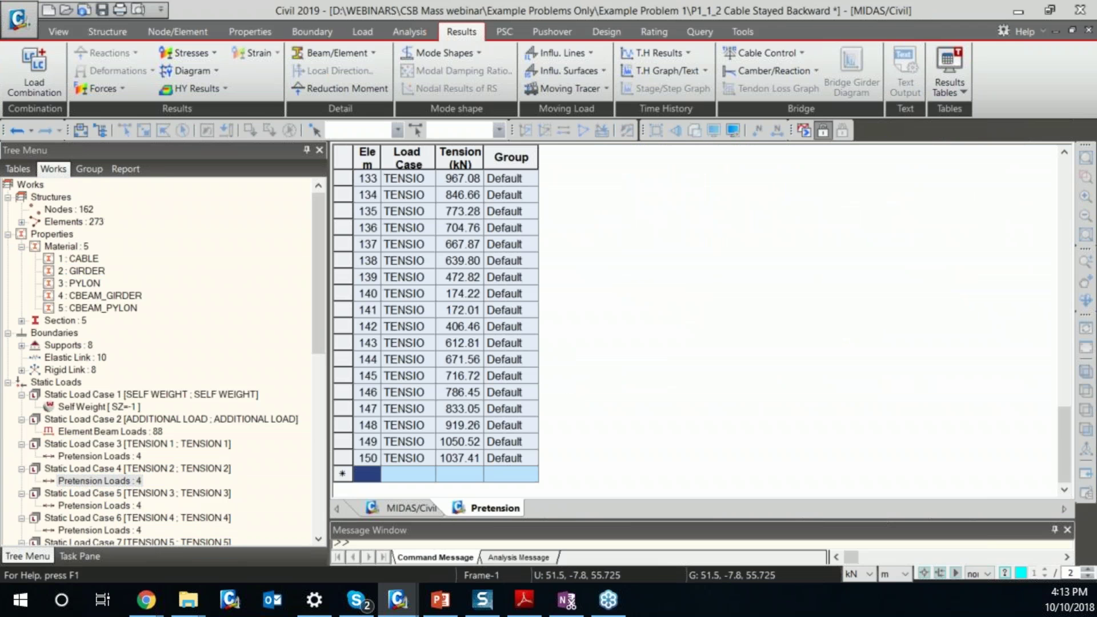
drag(484, 159, 557, 159)
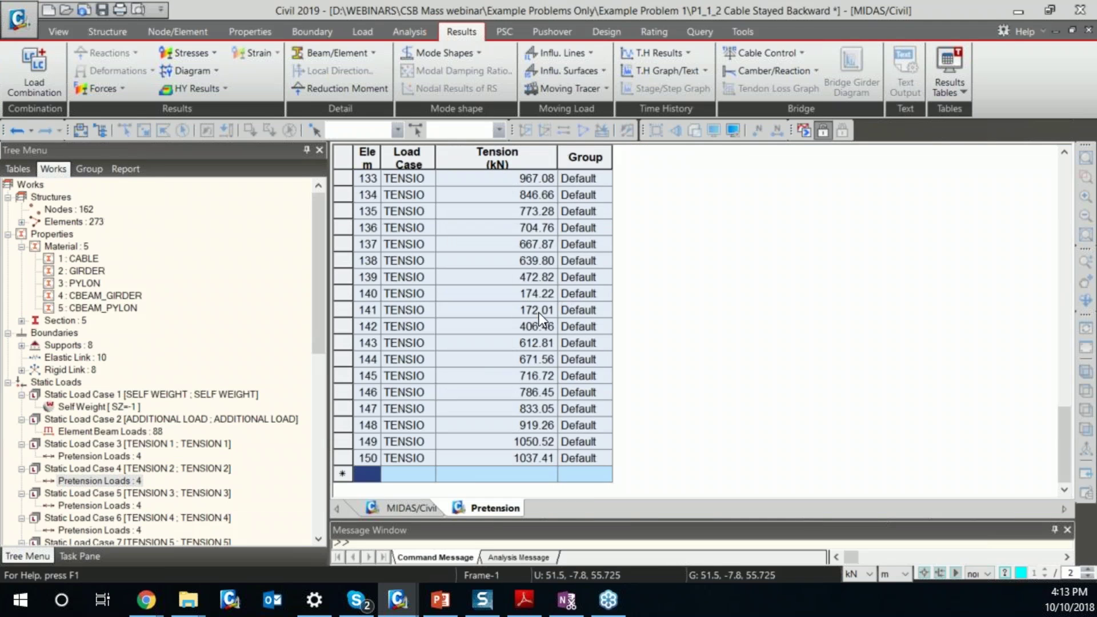
scroll(540, 313, up, 20)
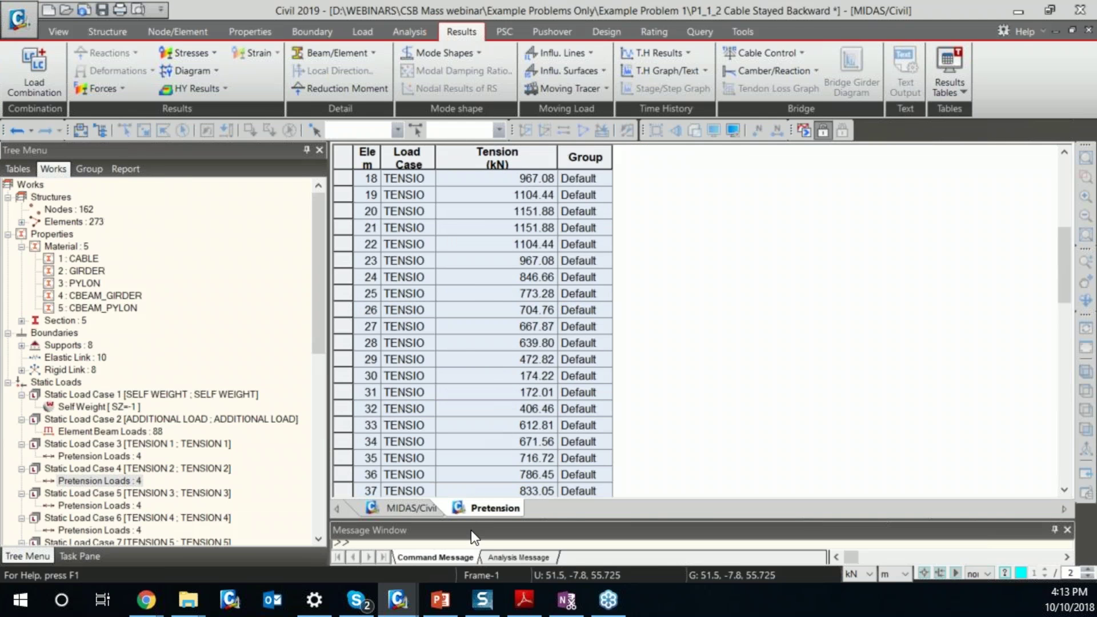
click(512, 503)
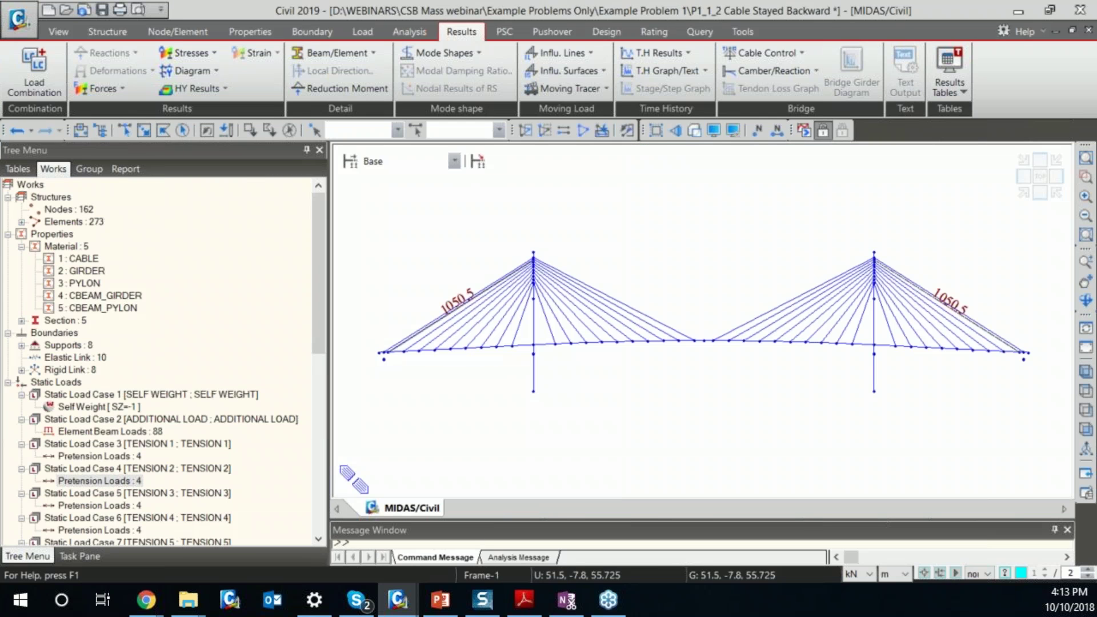
- Switch to the PowerPoint presentation and advance to the Contents Part 2 slide
click(440, 600)
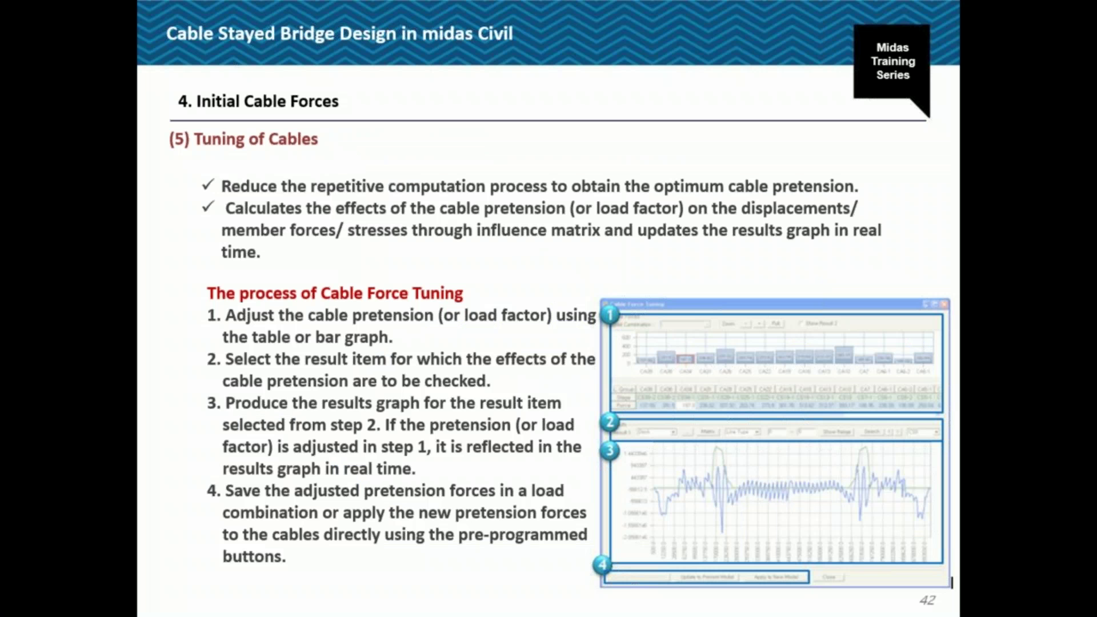
key(Right)
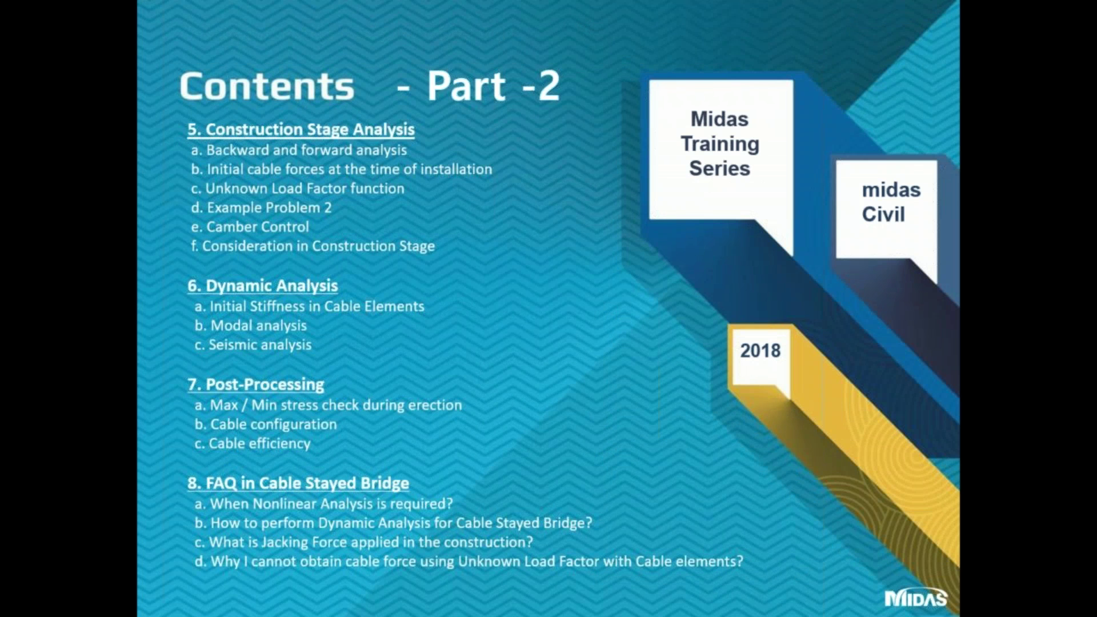
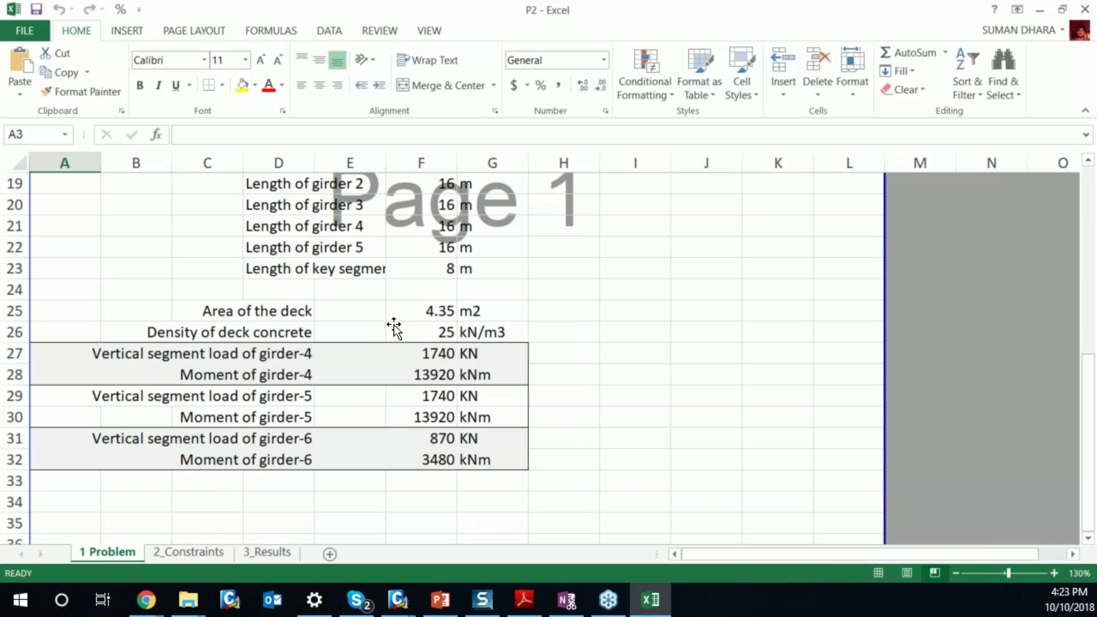
- Examine the girder lengths, deck area and density, and the segment loads and moments on the 1 Problem sheet of the P2 Excel workbook
drag(126, 351, 302, 375)
click(308, 377)
scroll(465, 352, up, 6)
scroll(275, 401, down, 7)
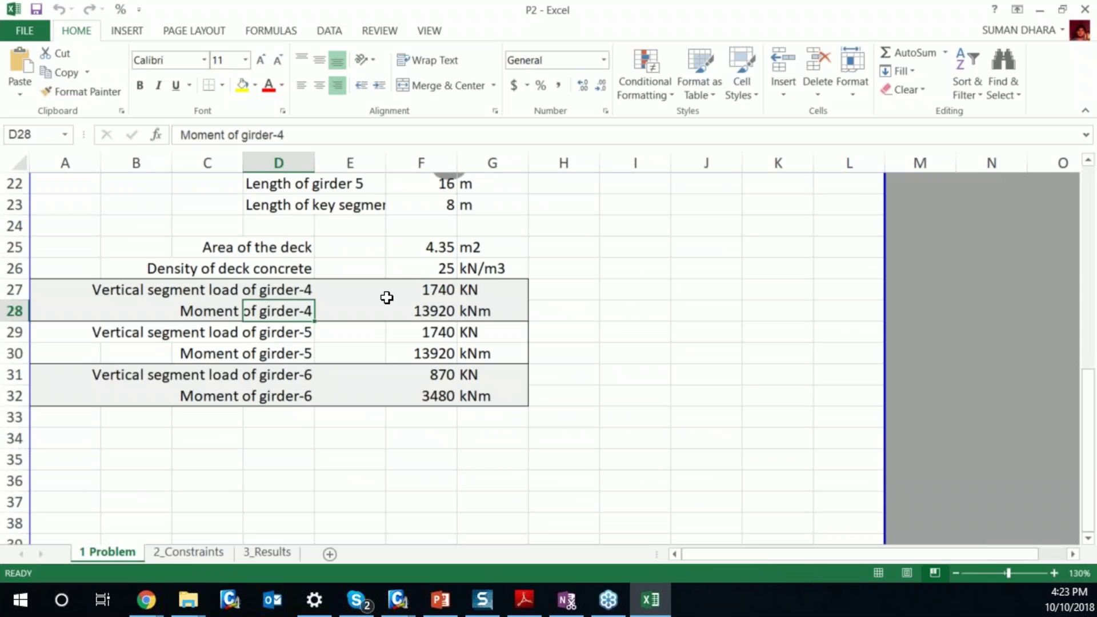
scroll(447, 290, up, 4)
drag(456, 351, 462, 453)
scroll(478, 440, down, 1)
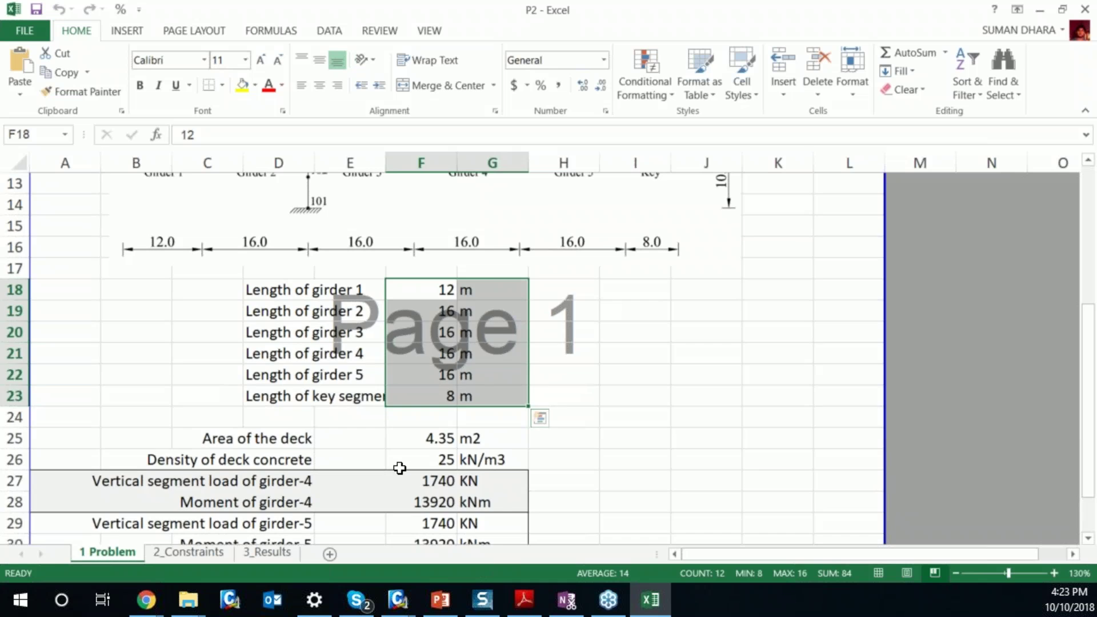
scroll(392, 451, down, 2)
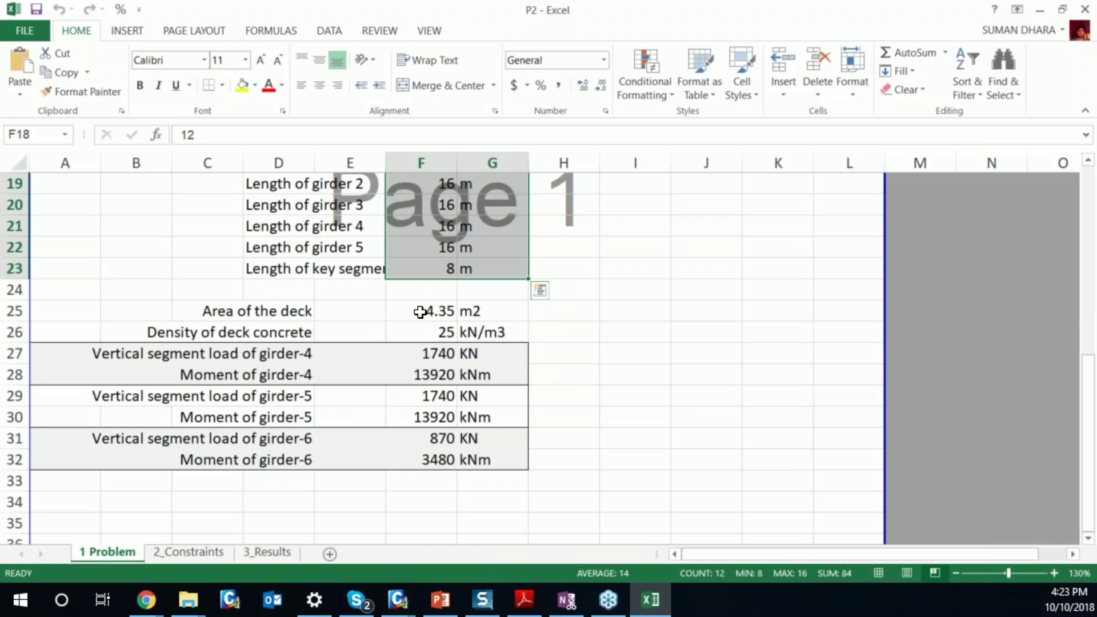
click(441, 359)
drag(441, 361, 451, 461)
click(434, 480)
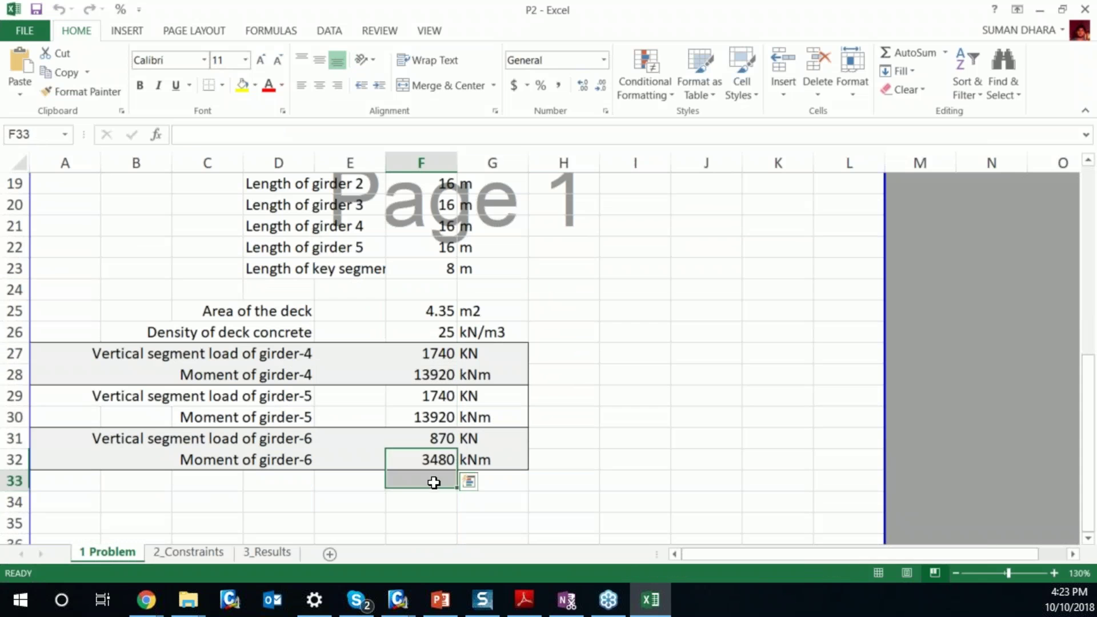
- Open the 2_Constraints sheet and compare the bridge layout and dead load moment diagram with the target constraints in Table 6.4
click(207, 549)
scroll(647, 342, up, 8)
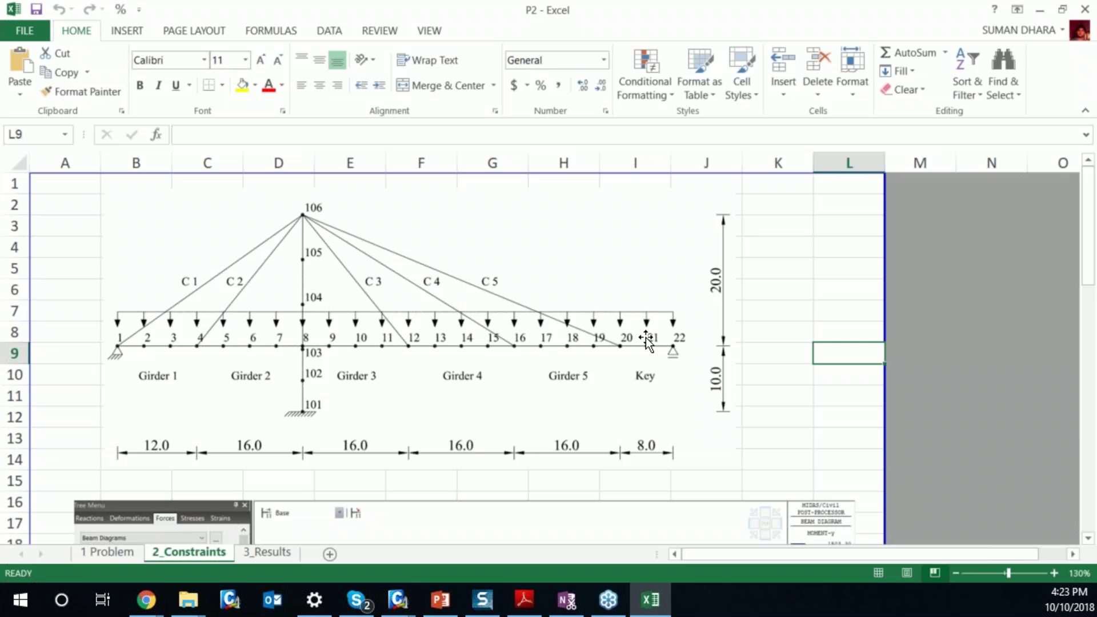
scroll(646, 341, down, 3)
scroll(646, 343, up, 1)
scroll(646, 343, down, 2)
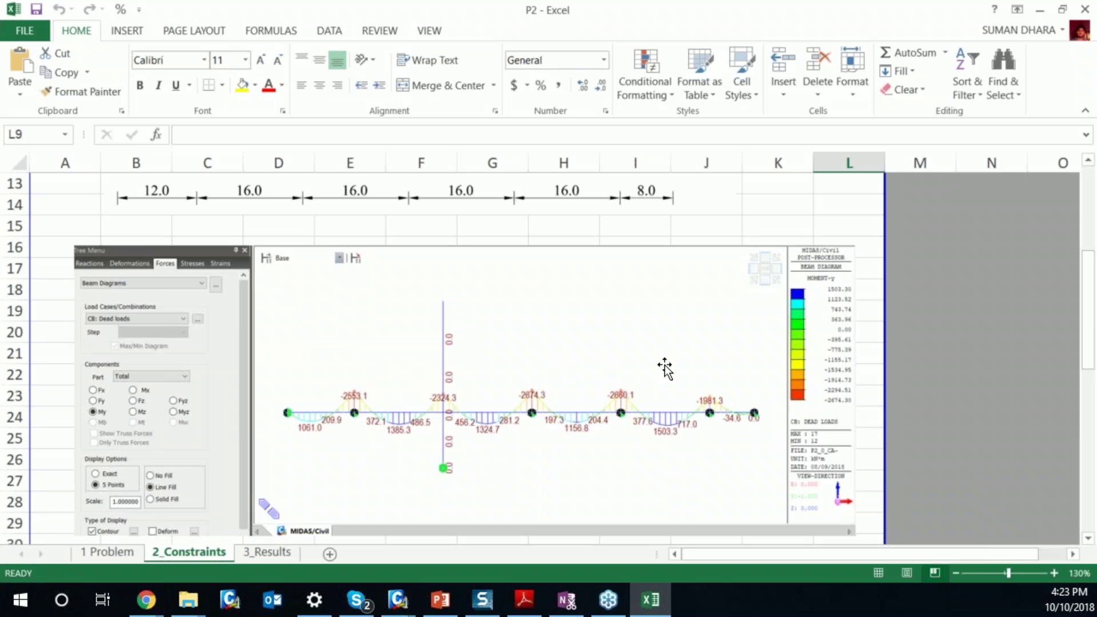
scroll(695, 364, down, 2)
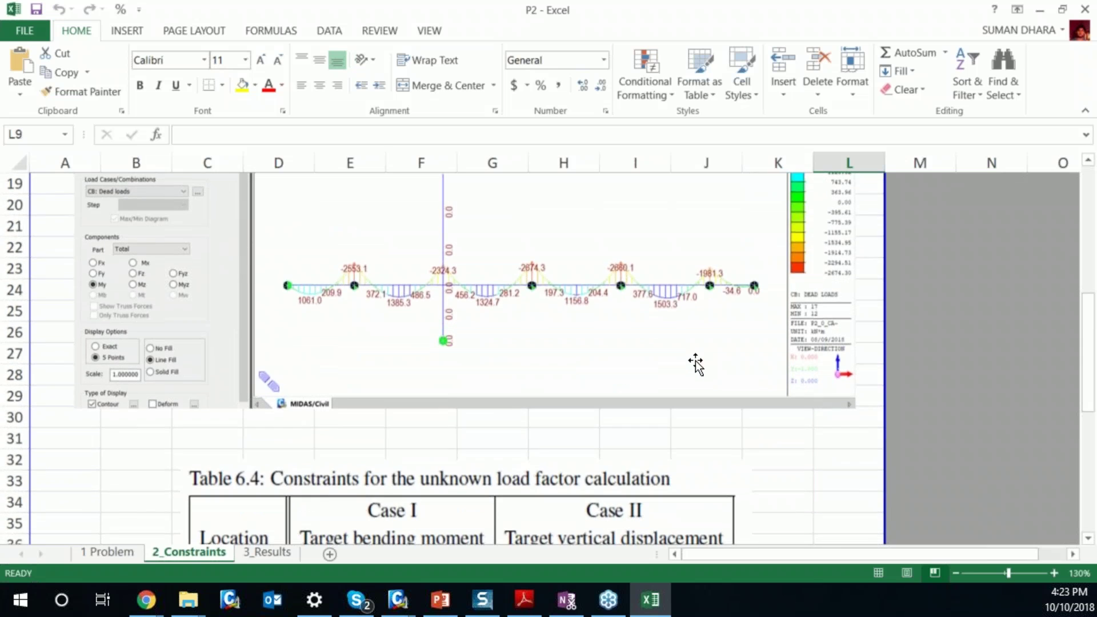
scroll(701, 358, up, 3)
scroll(634, 387, down, 1)
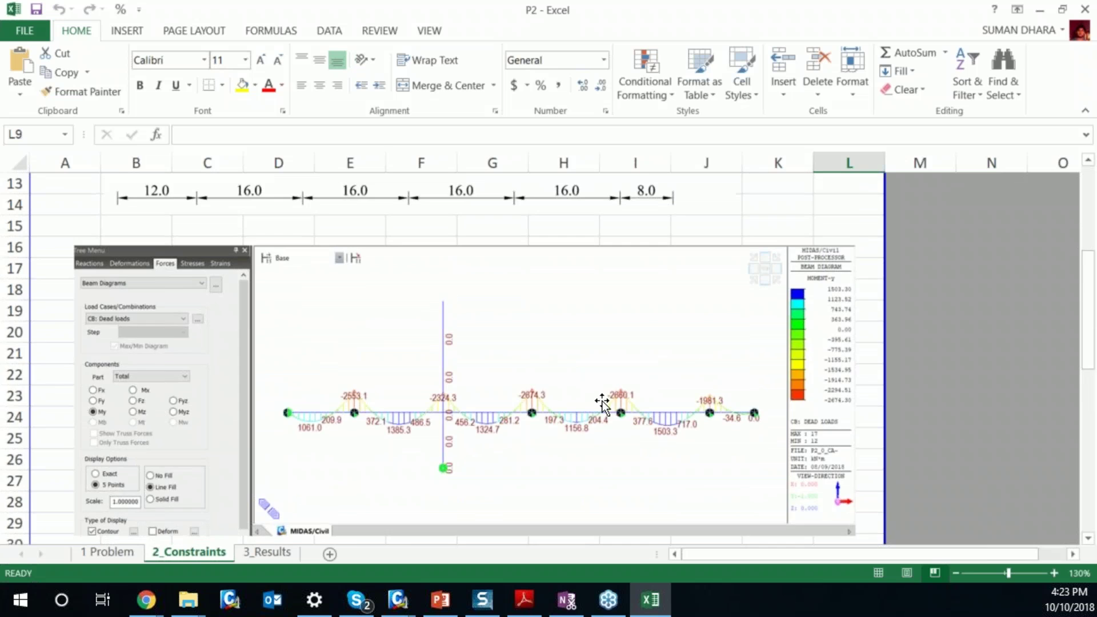
scroll(603, 403, down, 3)
scroll(600, 323, up, 2)
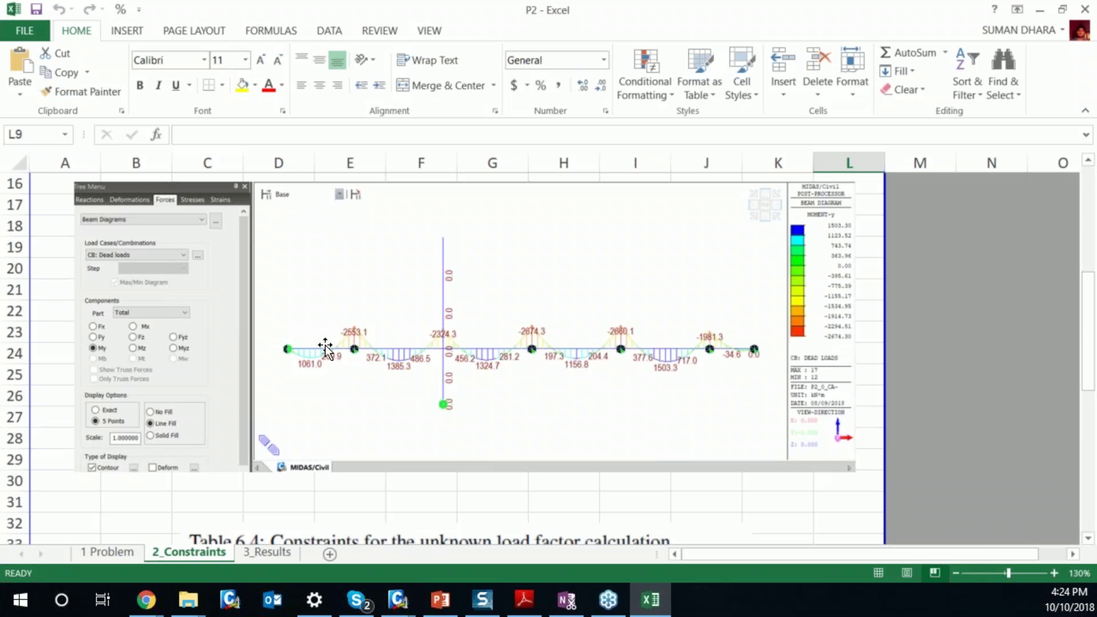
scroll(507, 314, down, 1)
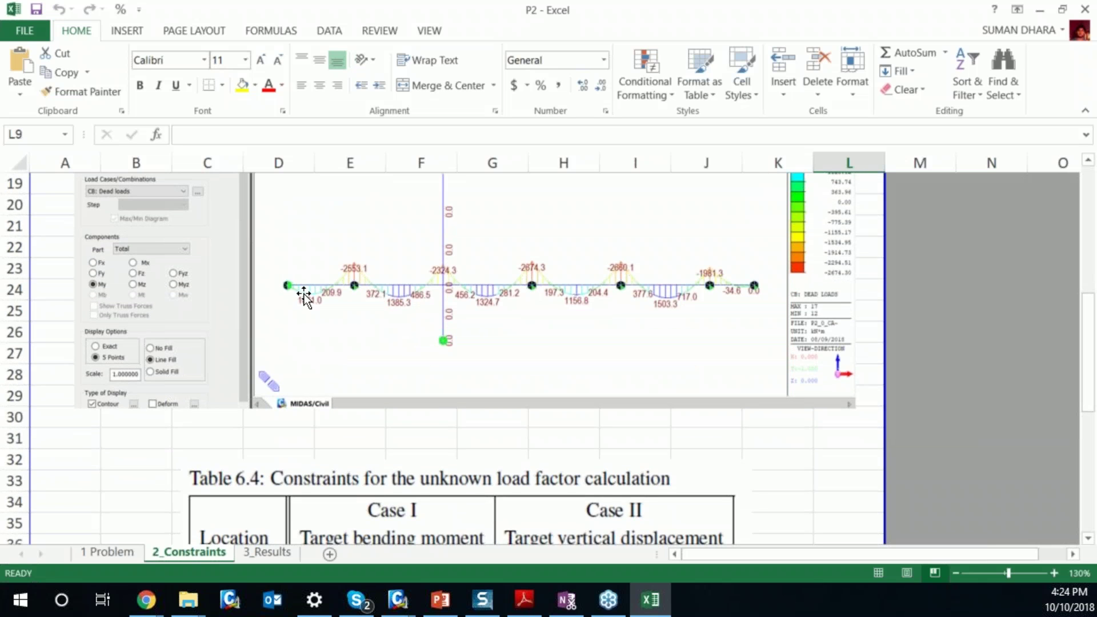
scroll(400, 309, down, 2)
scroll(431, 371, down, 1)
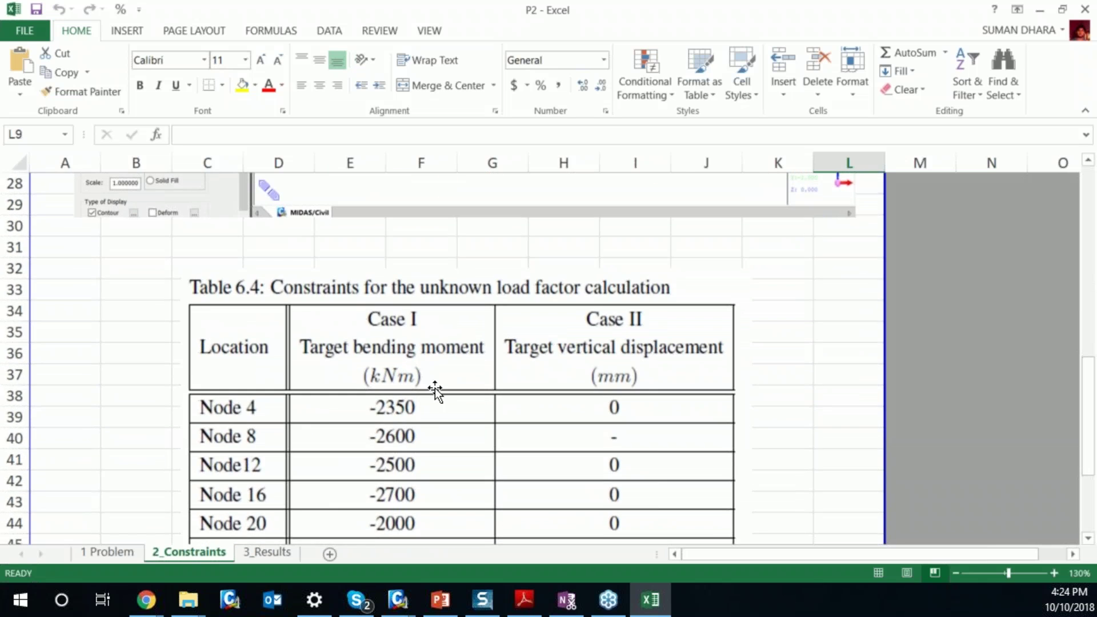
scroll(520, 389, up, 5)
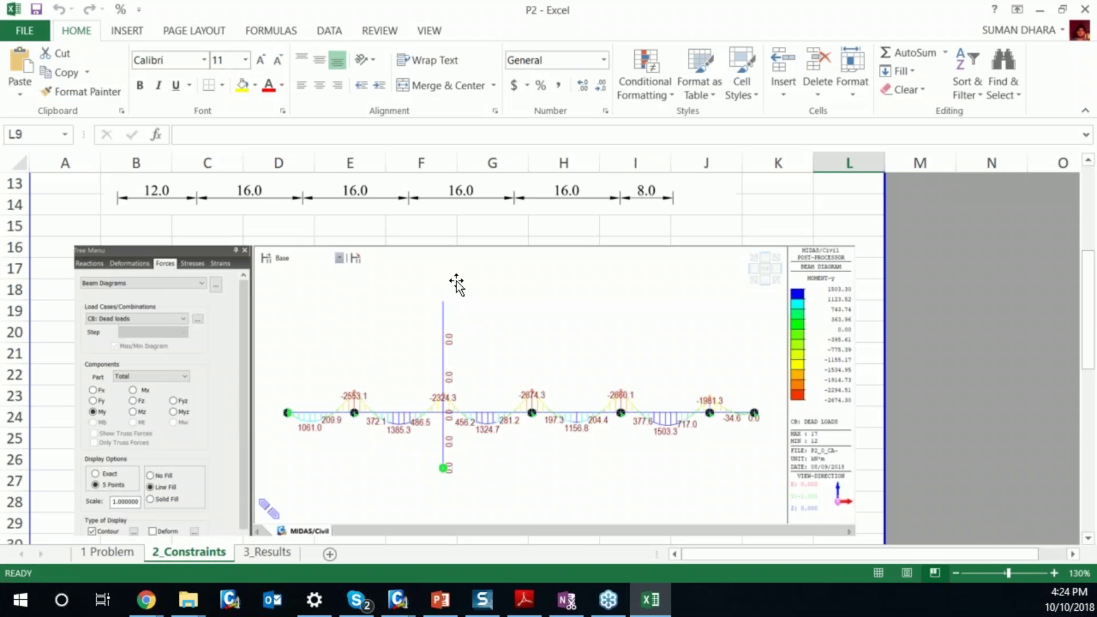
- Compare the dead load moment diagram with the Case I target bending moments in Table 6.4 on the constraints sheet
scroll(457, 284, down, 5)
scroll(456, 309, up, 4)
scroll(455, 327, down, 1)
scroll(352, 355, down, 3)
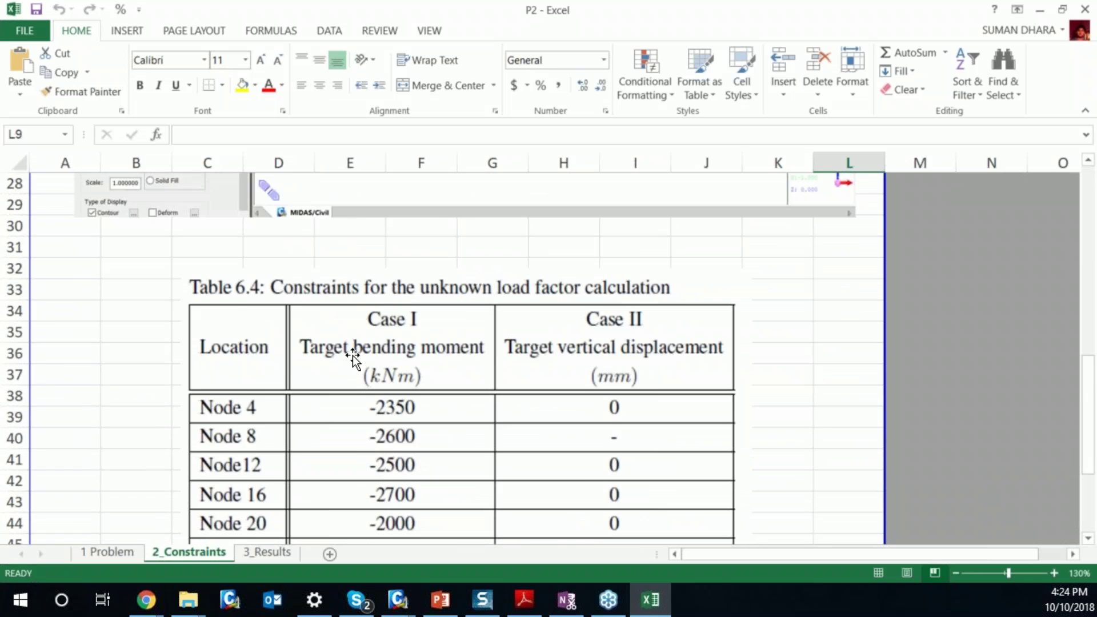
scroll(369, 400, down, 2)
scroll(393, 484, up, 9)
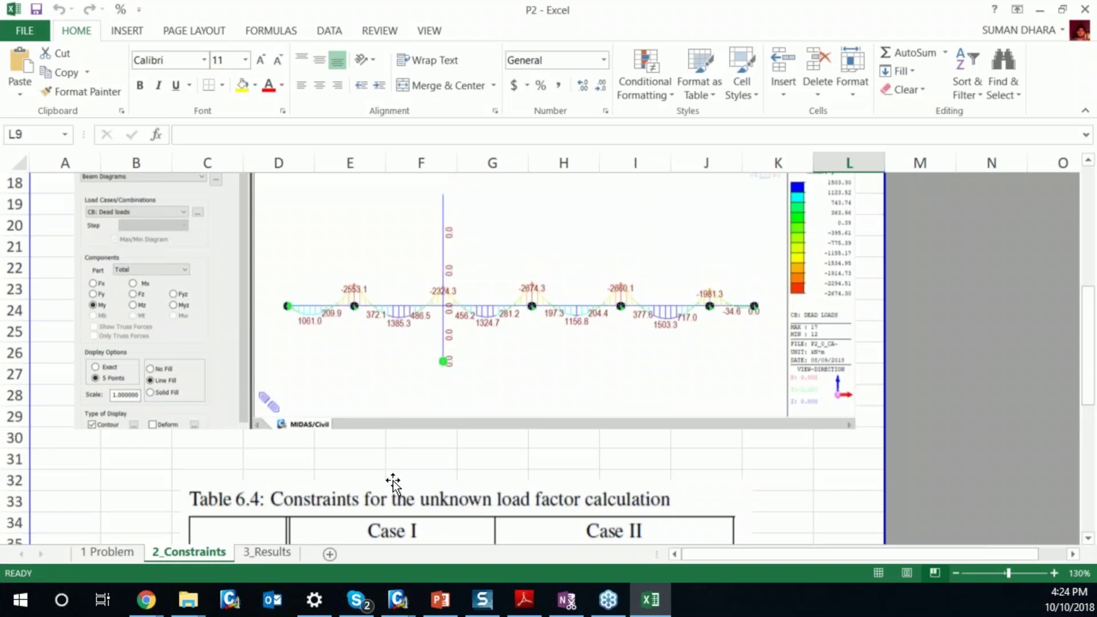
scroll(410, 416, down, 2)
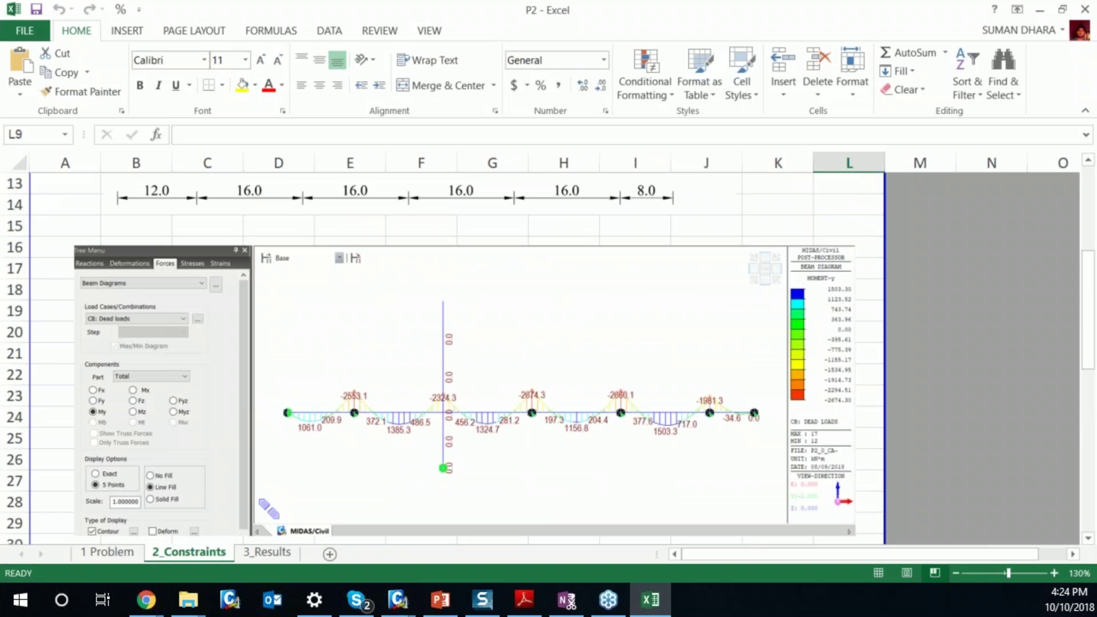
- Switch to MIDAS Civil and open the P2_2_Cable Stayed Unknown -Forward CS model from the Example Problem 2 folder
click(1041, 12)
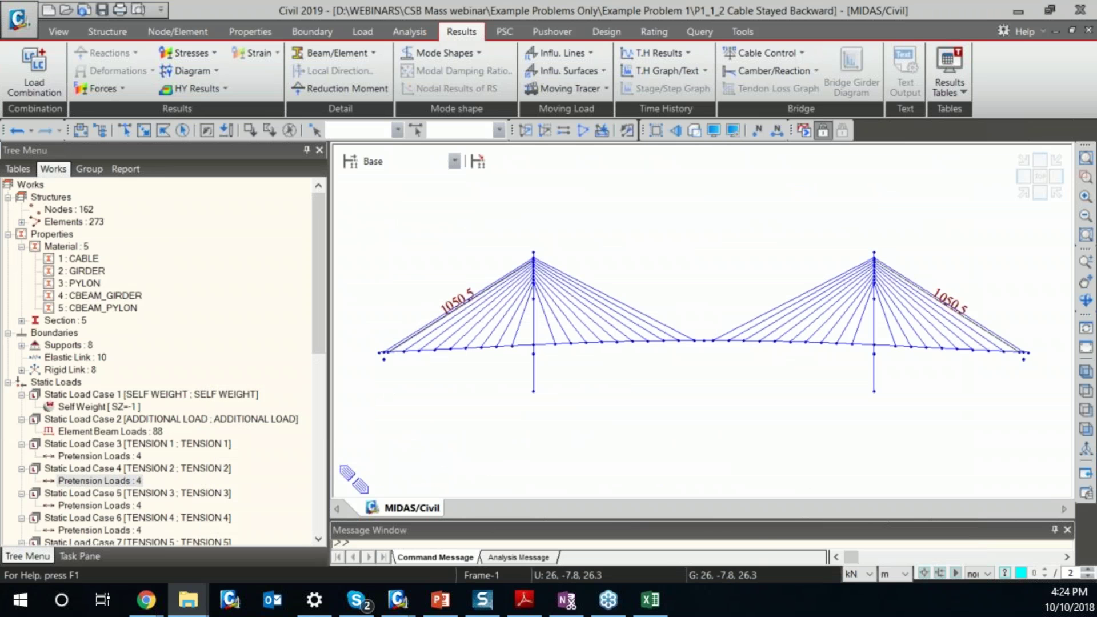
click(67, 10)
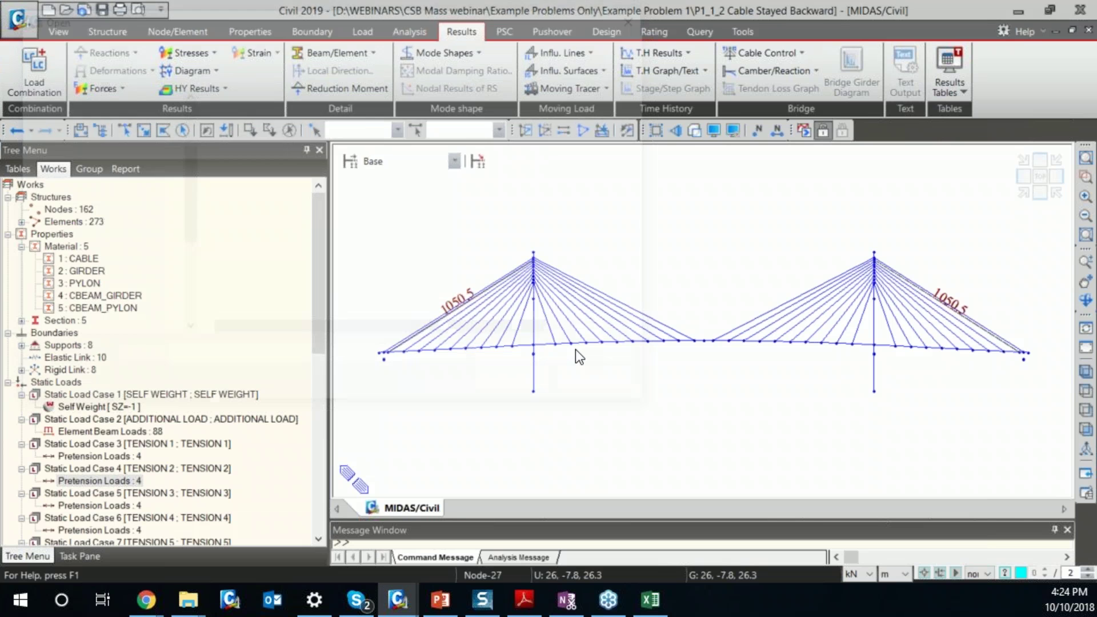
click(228, 40)
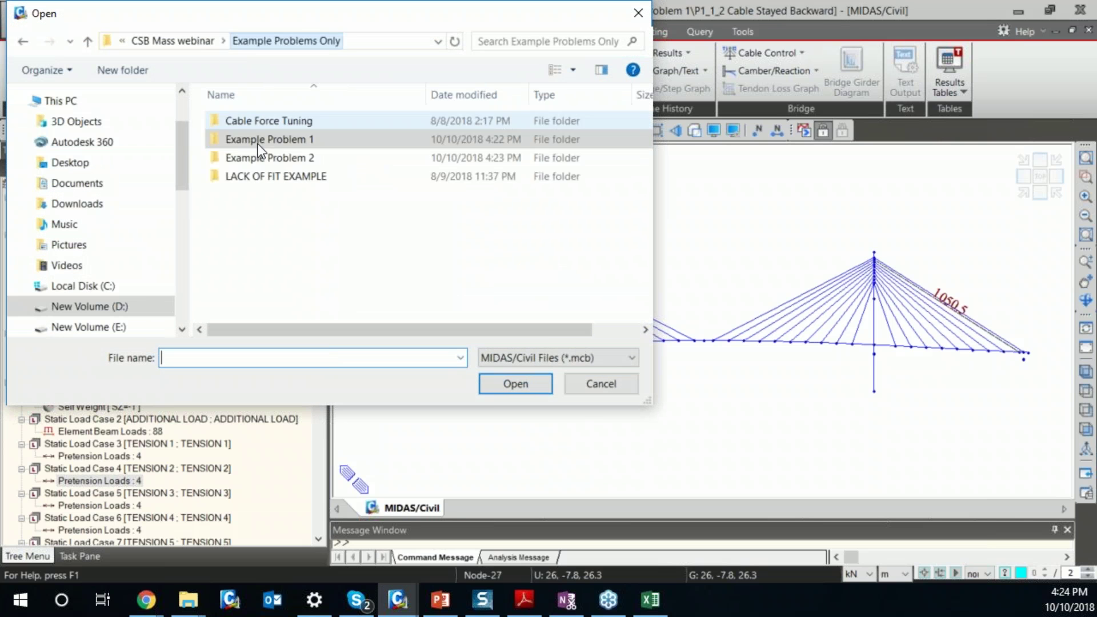
double_click(282, 162)
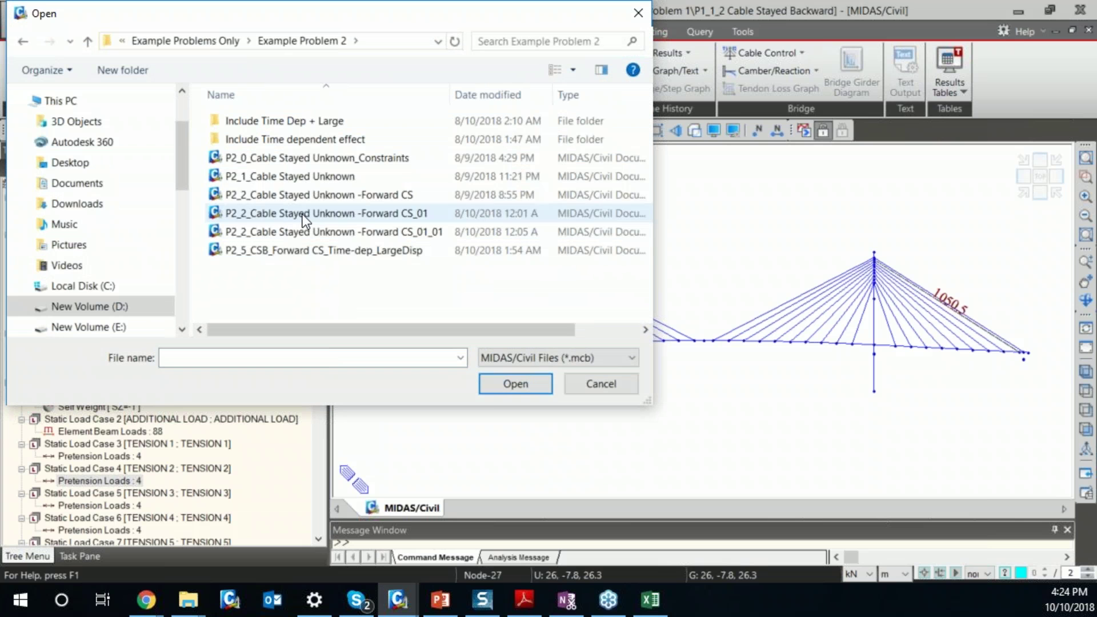
click(317, 178)
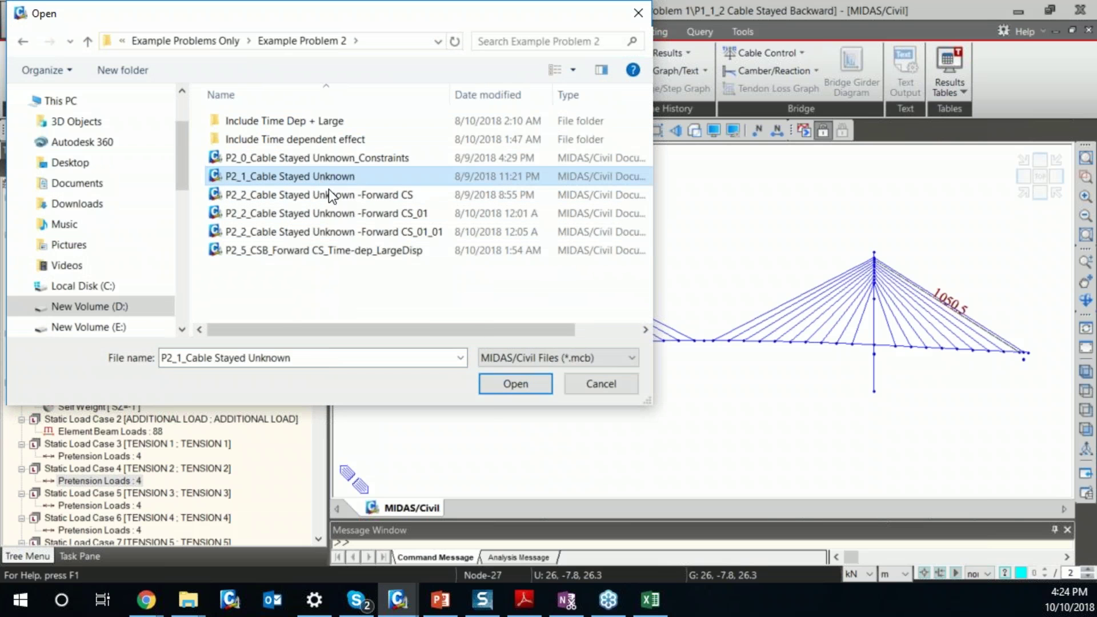
click(379, 197)
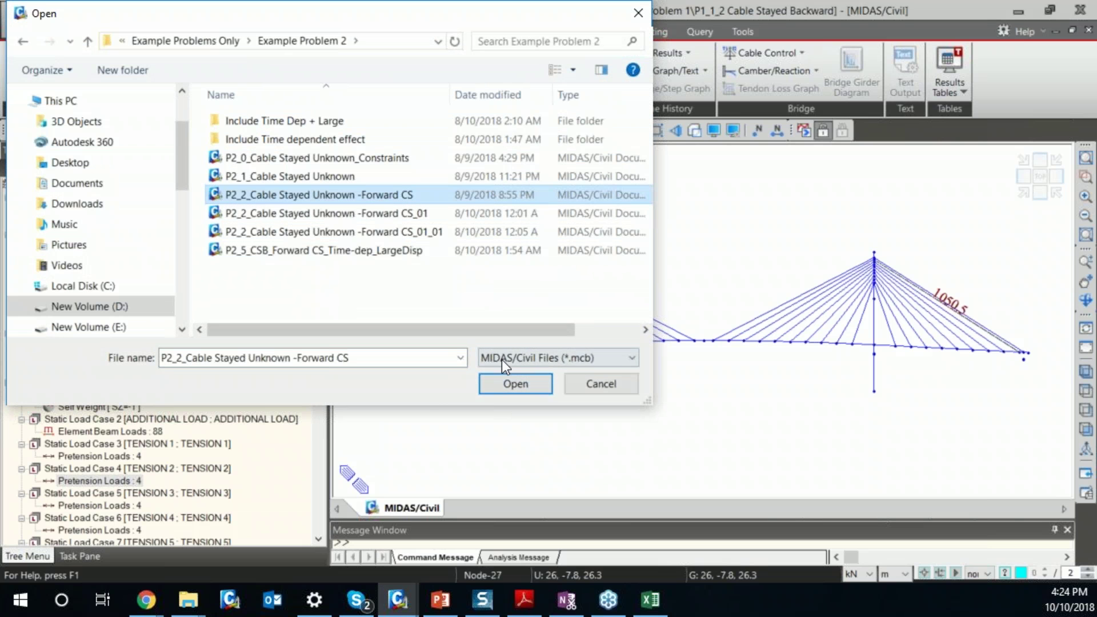
click(502, 382)
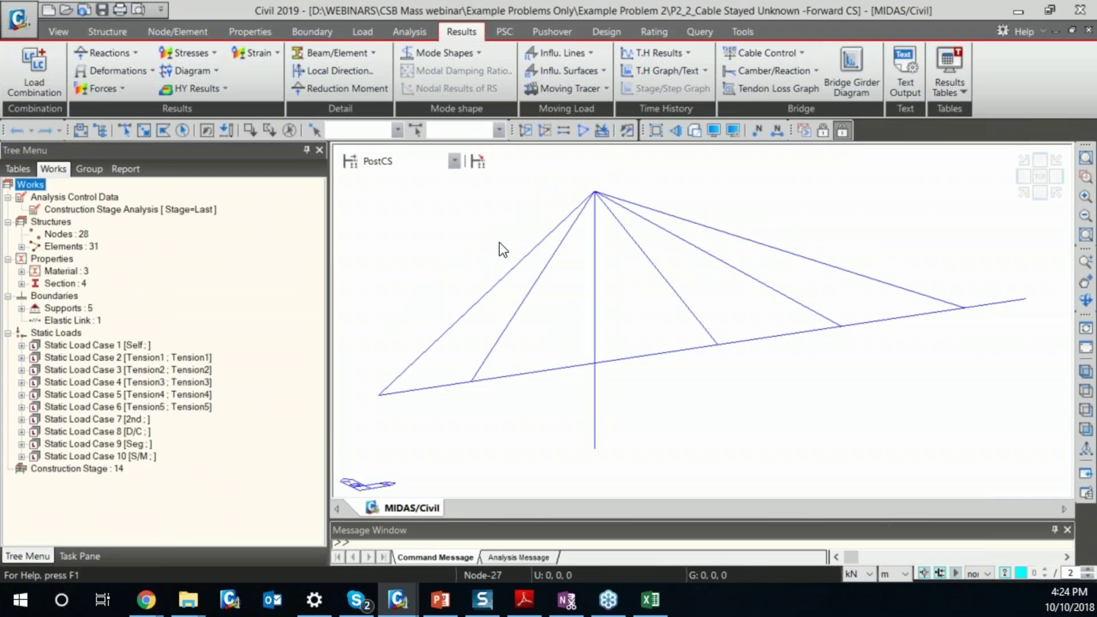
- View the bridge model in front elevation at construction stage CS01
click(1039, 194)
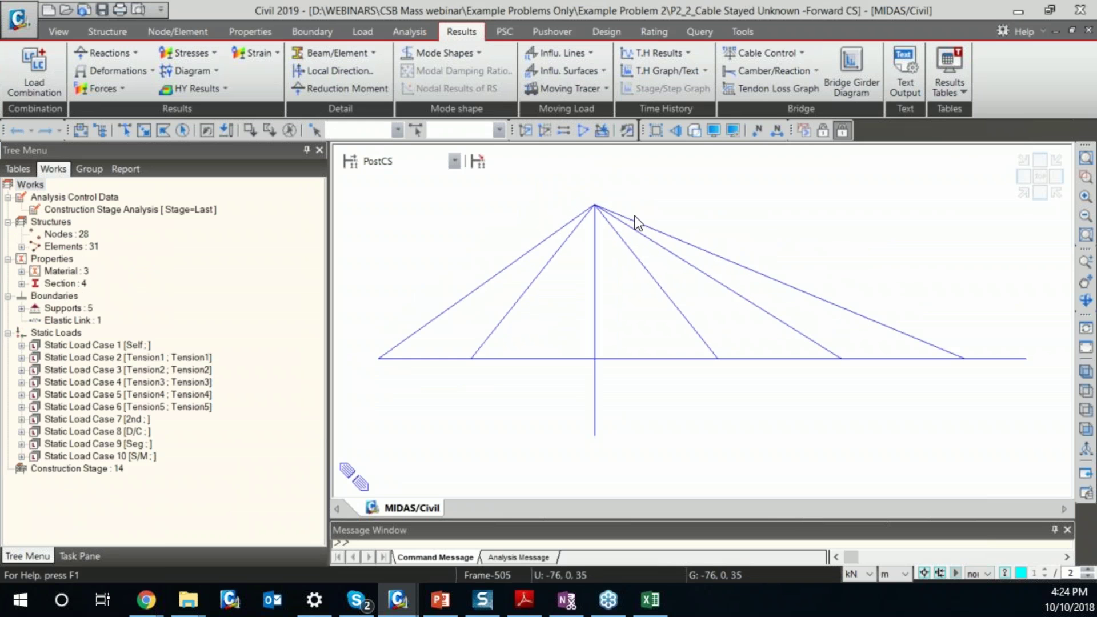
click(407, 162)
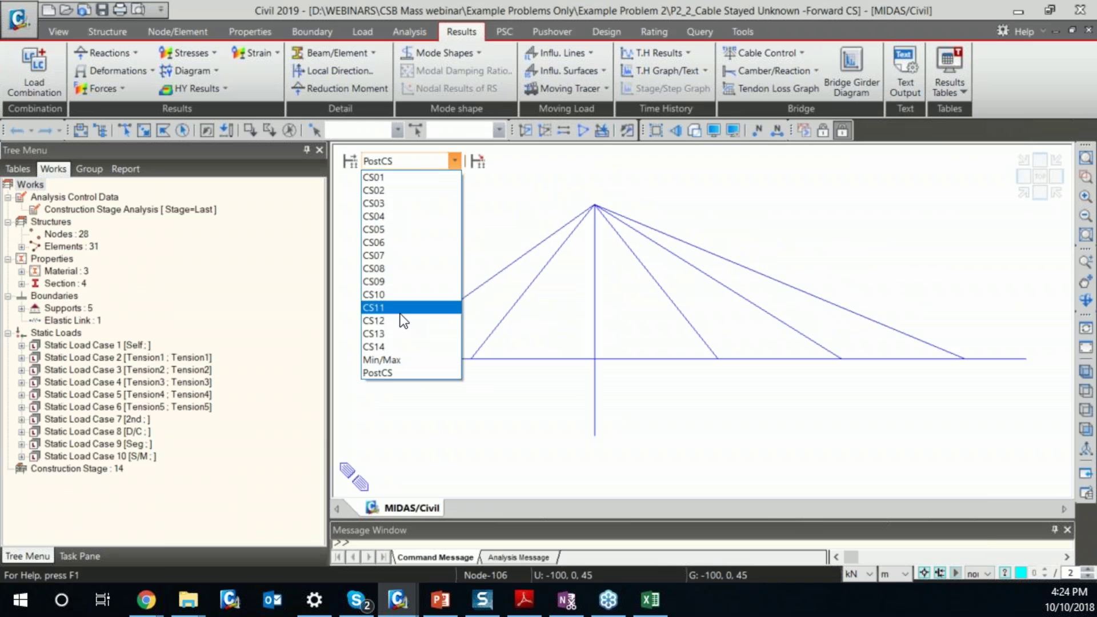
click(397, 178)
click(454, 161)
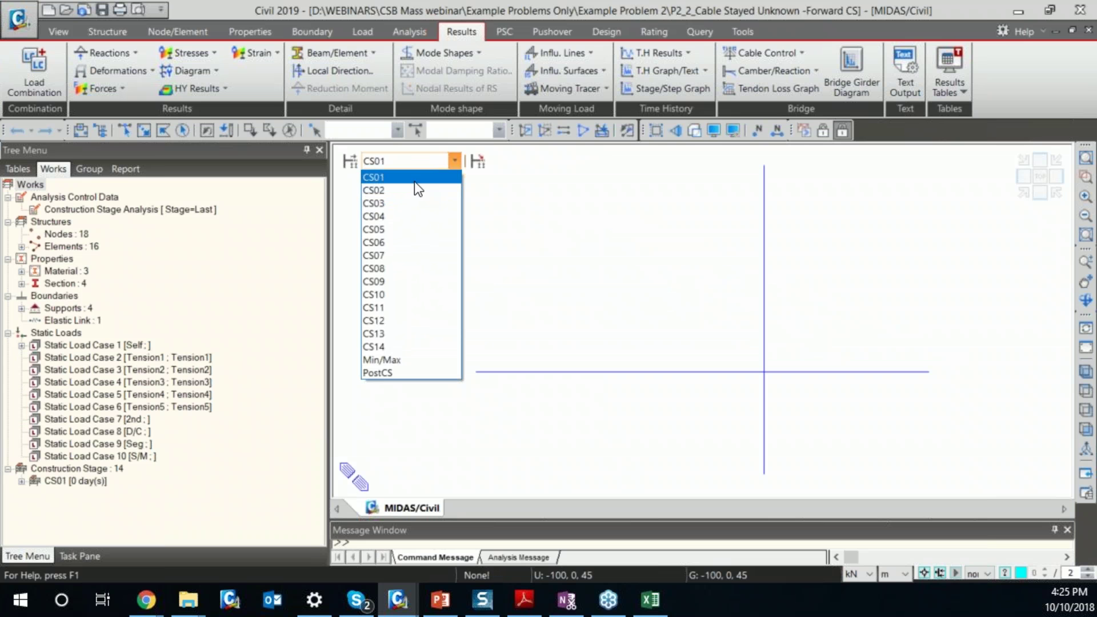
click(414, 181)
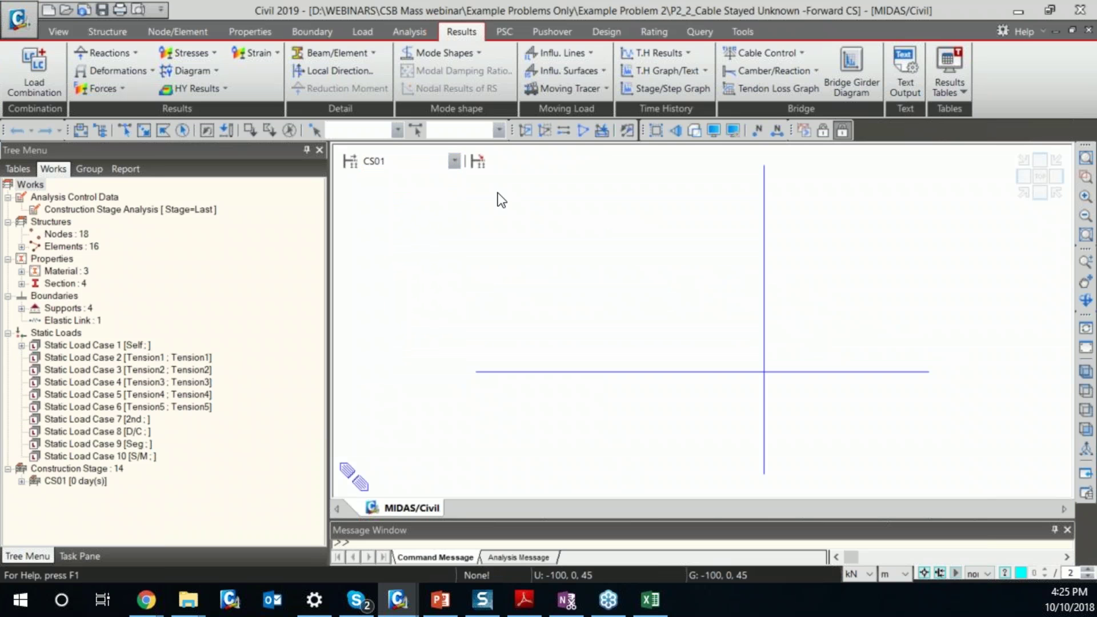
- Turn on the display of the boundary items and load items in the model view
click(713, 129)
click(528, 108)
drag(464, 201, 441, 433)
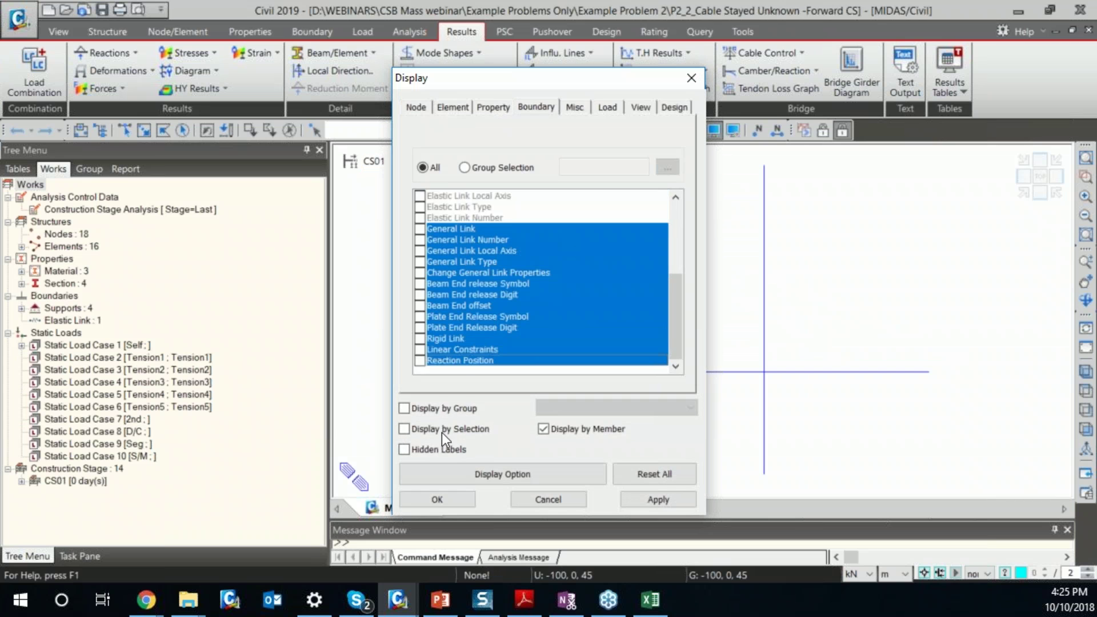
click(419, 360)
click(658, 499)
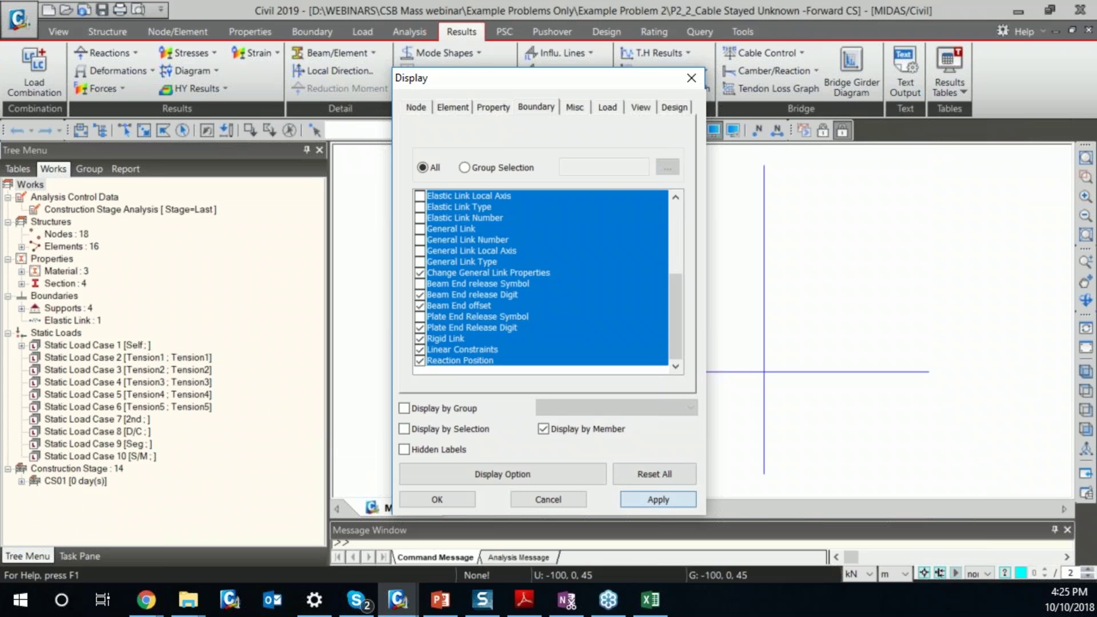
click(607, 108)
drag(447, 234, 440, 395)
click(420, 362)
click(436, 497)
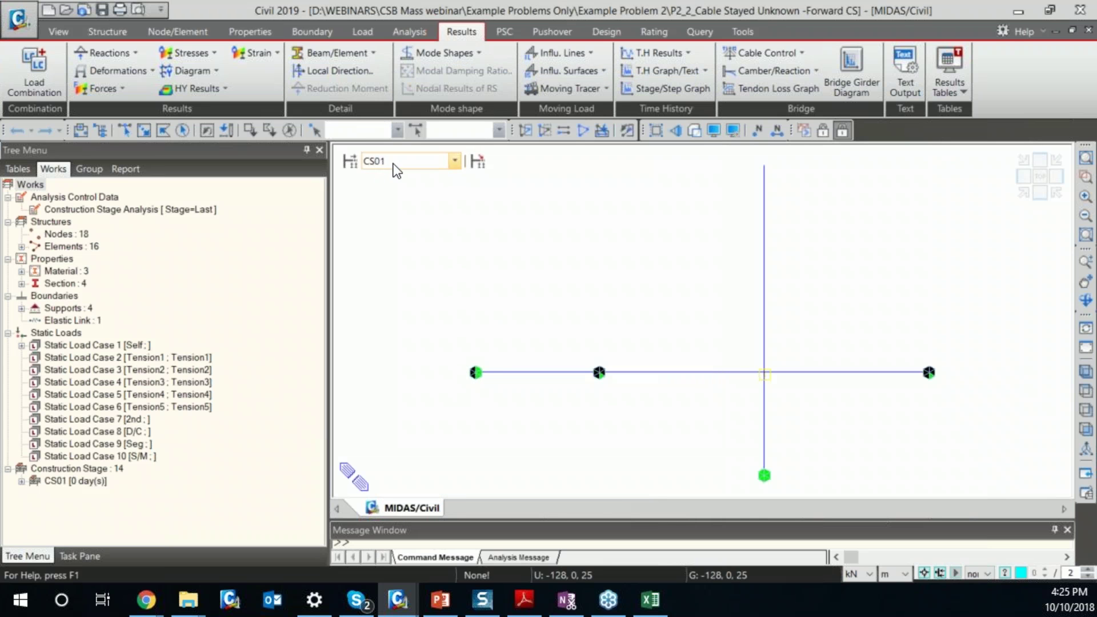
- Go through construction stages CS02, CS03, CS04 and CS05 to examine the cables, girder segments and supports in each
click(396, 161)
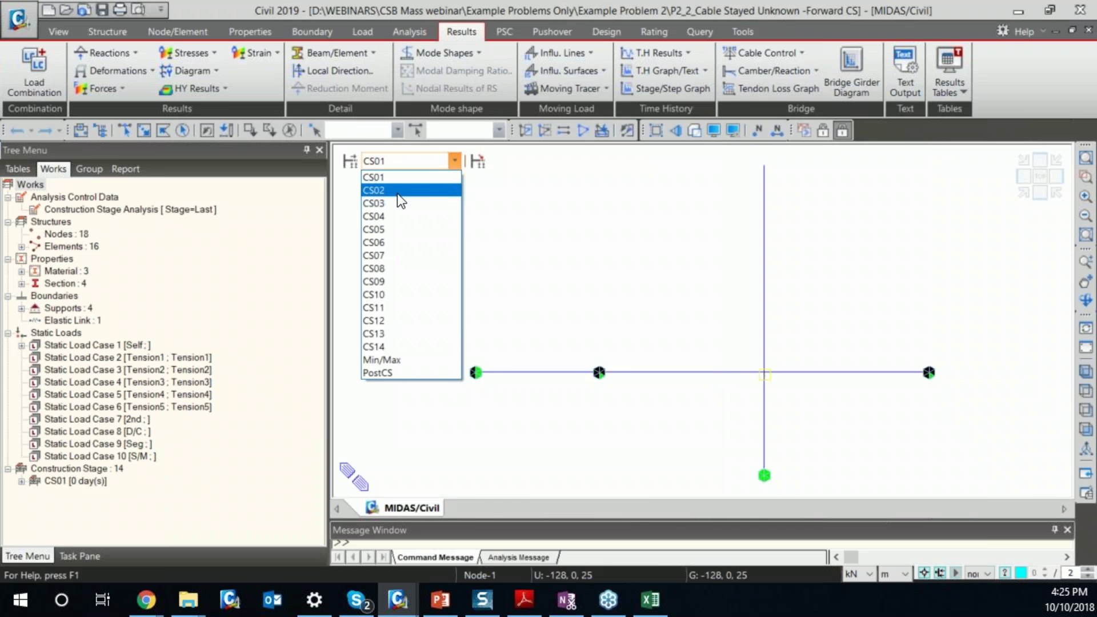
click(397, 191)
click(412, 161)
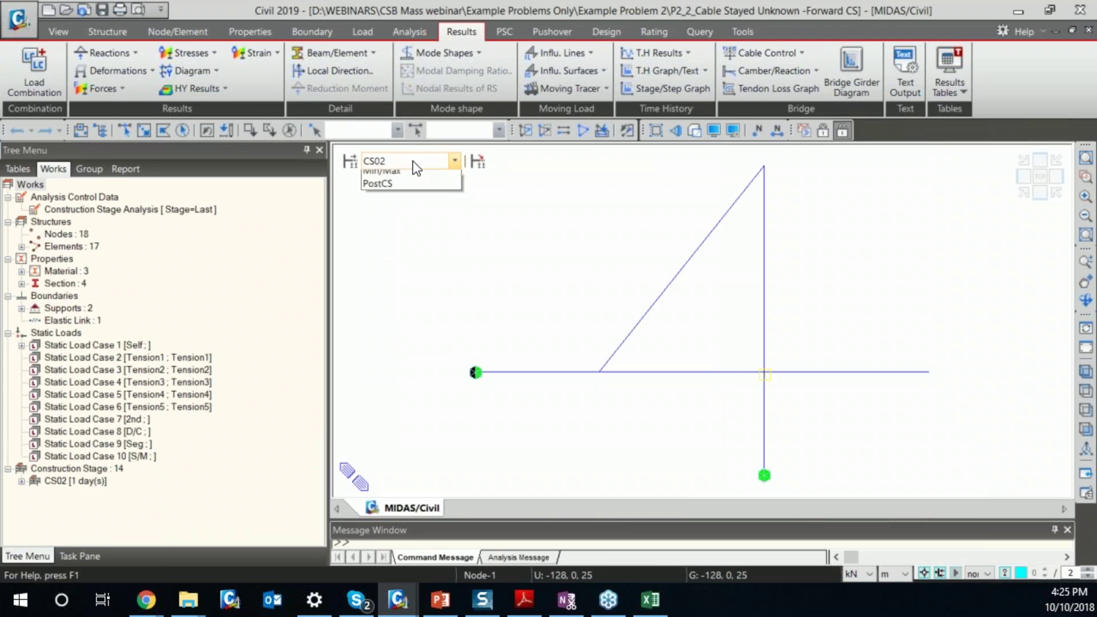
click(416, 204)
click(419, 162)
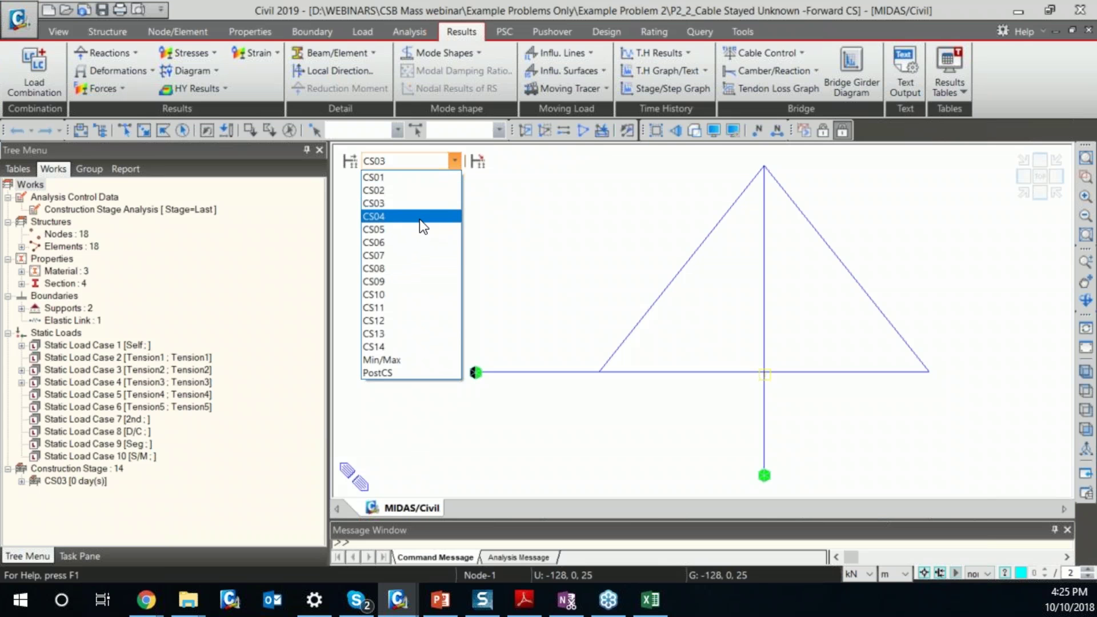
click(423, 215)
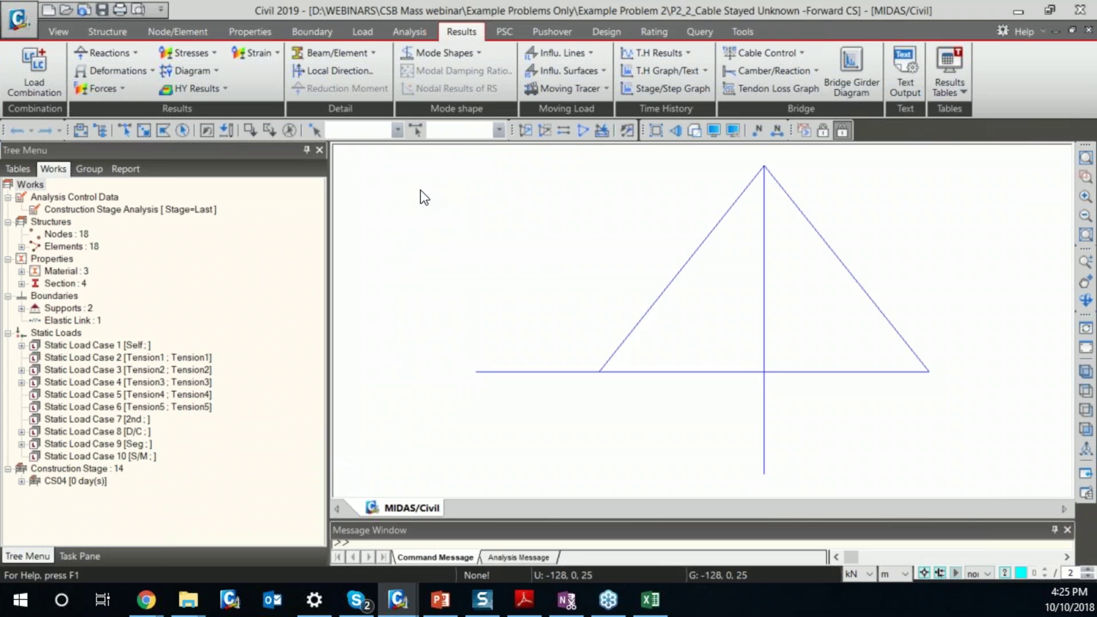
click(420, 163)
click(420, 163)
click(420, 162)
click(396, 228)
click(399, 162)
click(396, 228)
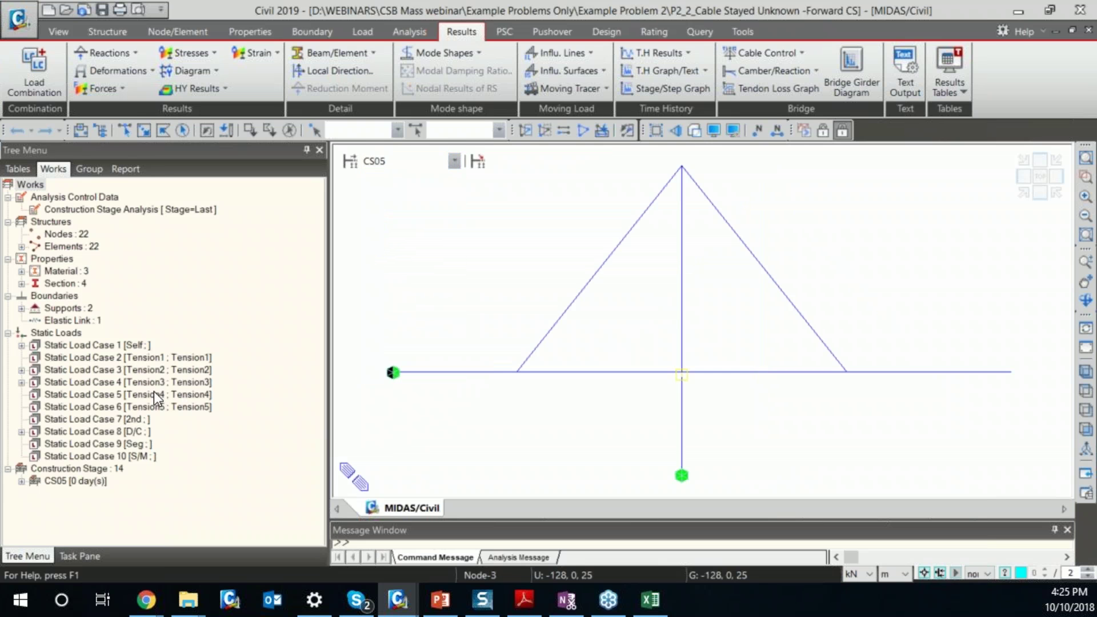
- Display the nodal load of static load case D/C on the CS05 model
double_click(93, 429)
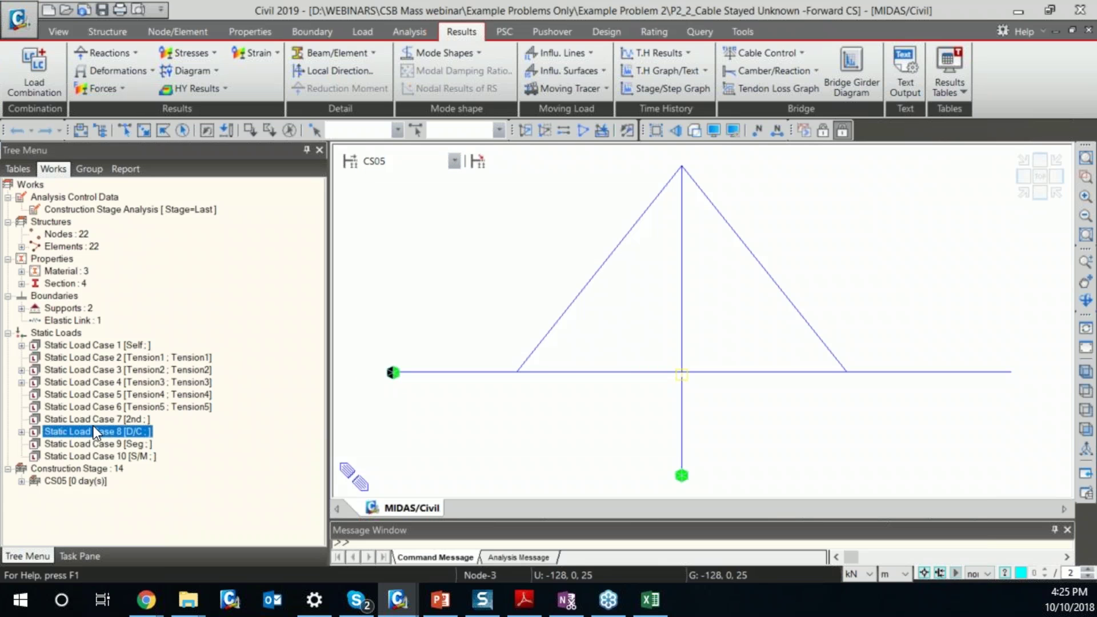
right_click(129, 444)
click(146, 472)
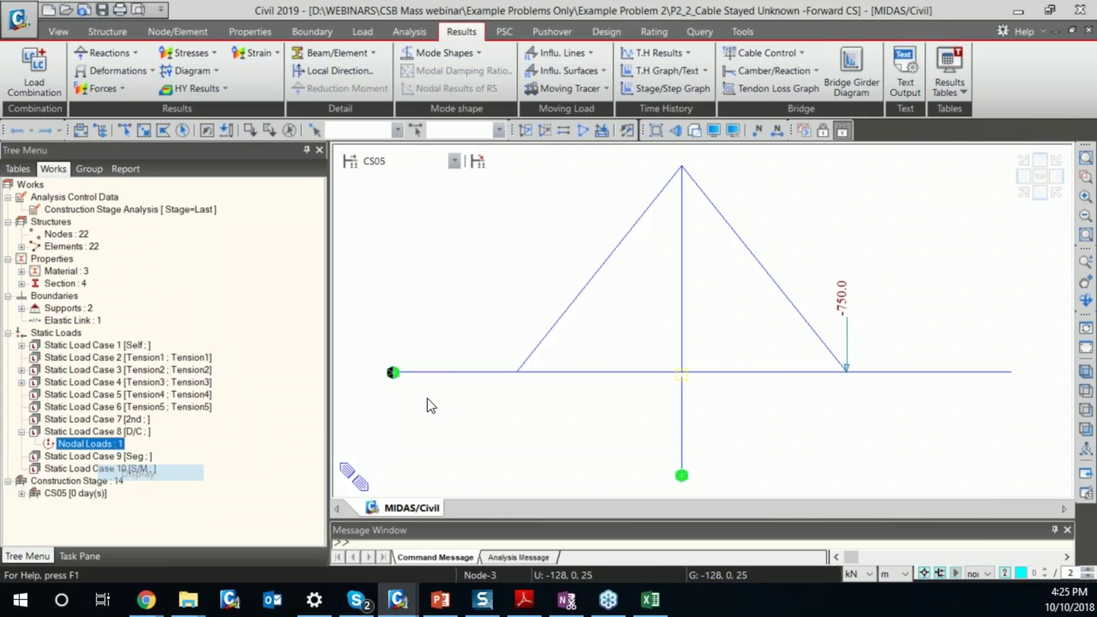
- Go through construction stages CS06, CS07, CS12 and CS14 to examine how the bridge is completed
click(454, 160)
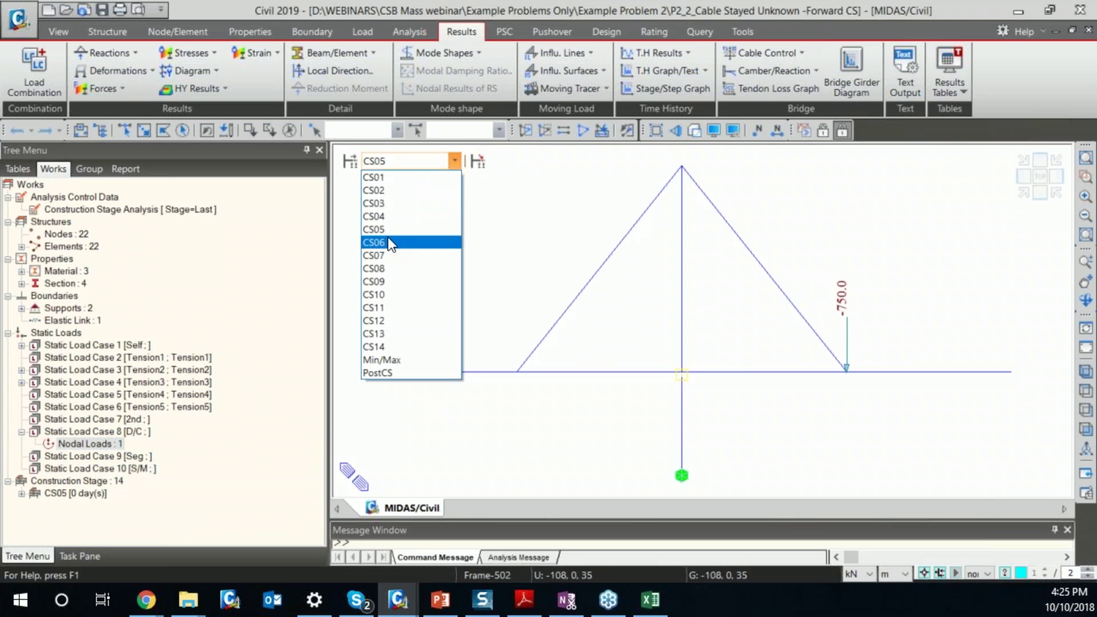
click(391, 243)
click(399, 159)
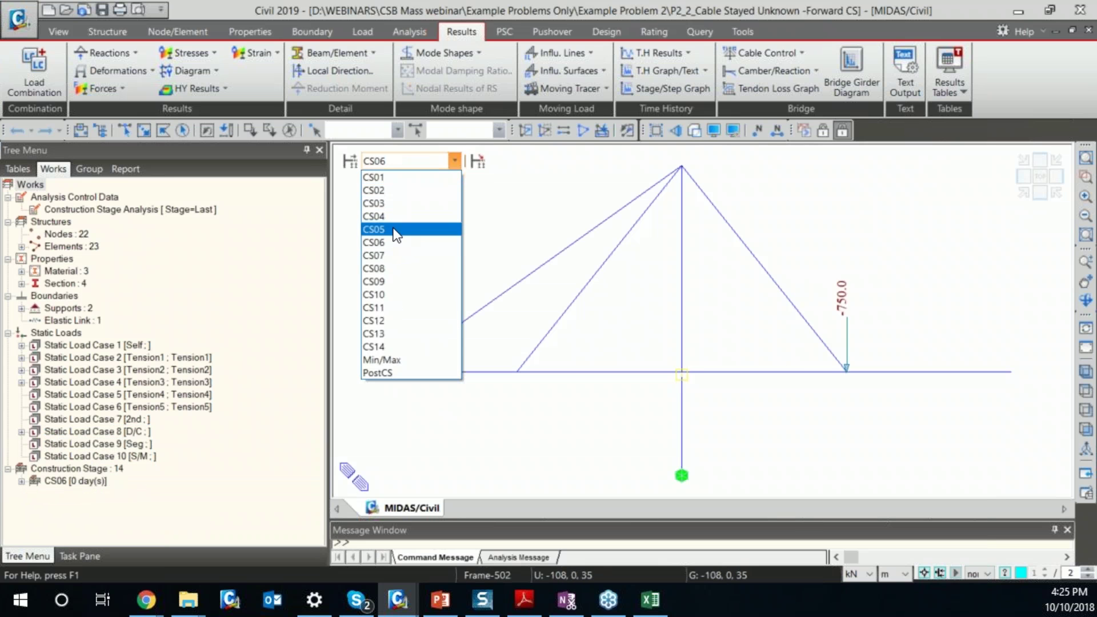
click(392, 255)
click(402, 160)
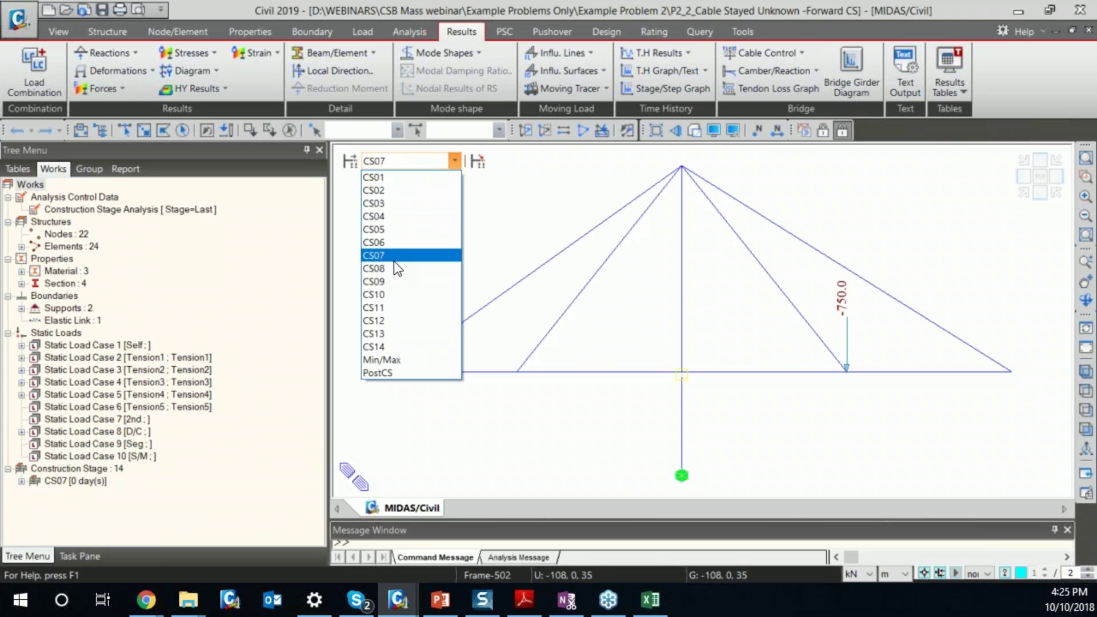
click(396, 320)
click(421, 165)
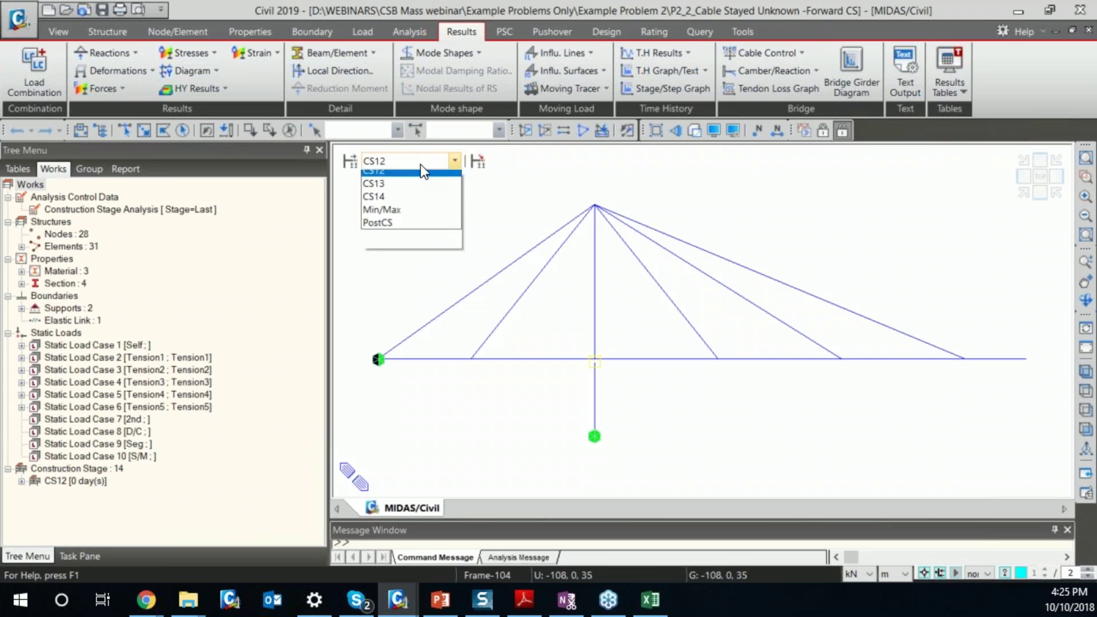
click(400, 347)
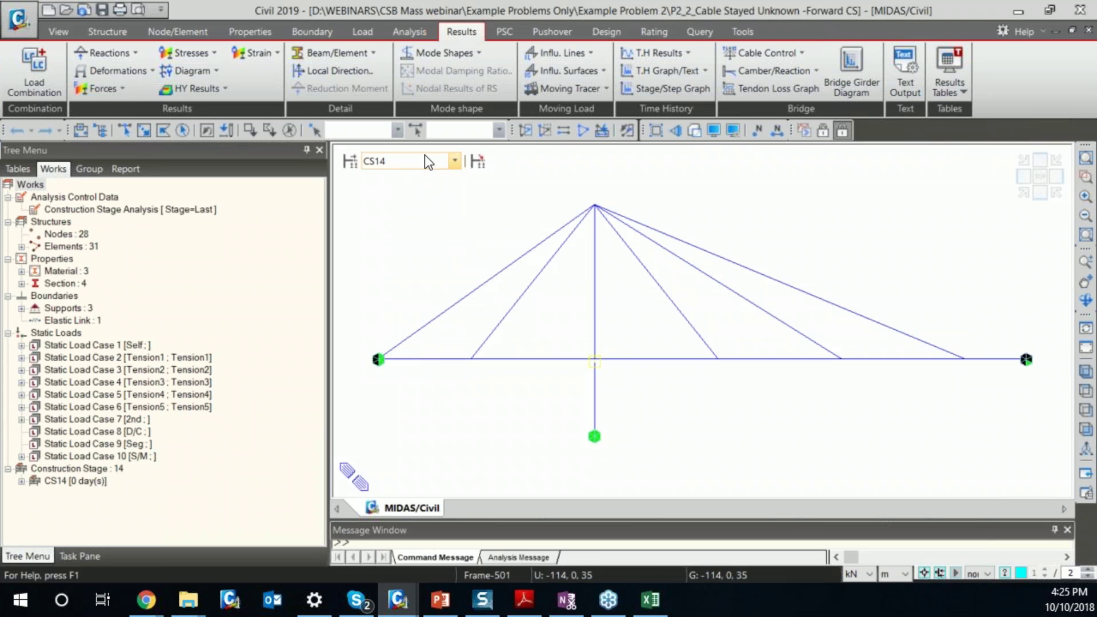
- Go back to construction stages CS03 and CS02, then review the static load case list and close it
click(403, 163)
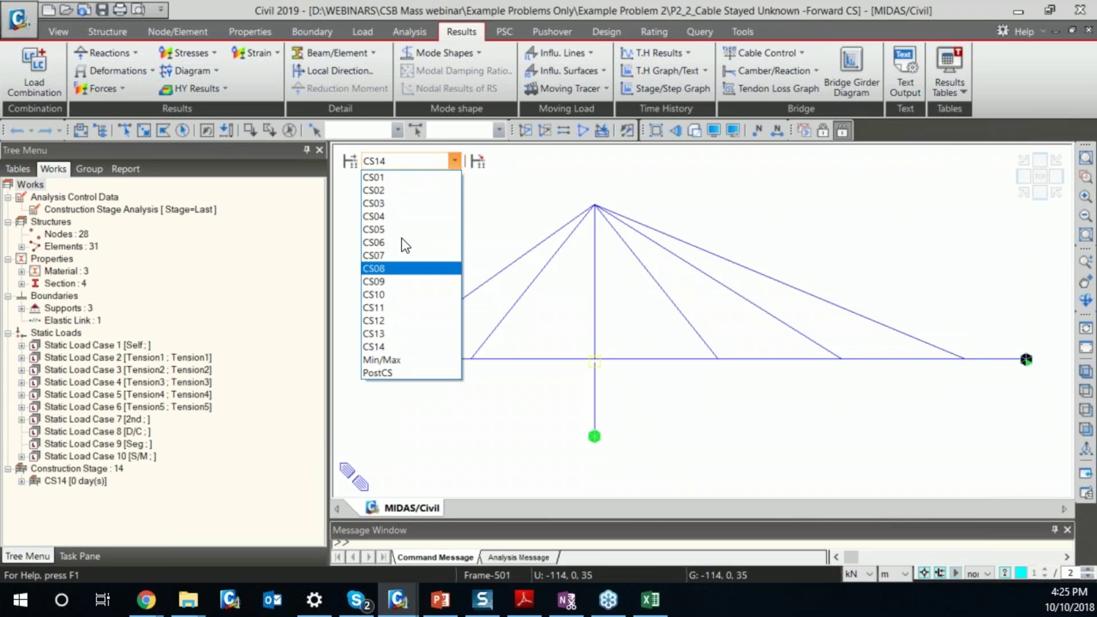
click(407, 203)
click(408, 161)
click(406, 190)
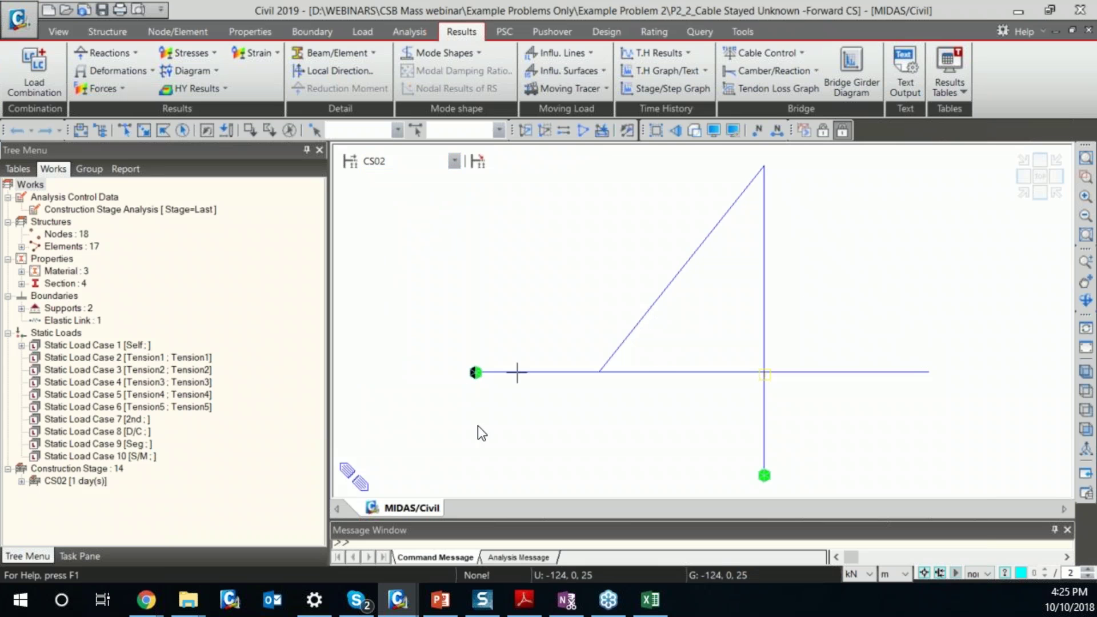
double_click(159, 361)
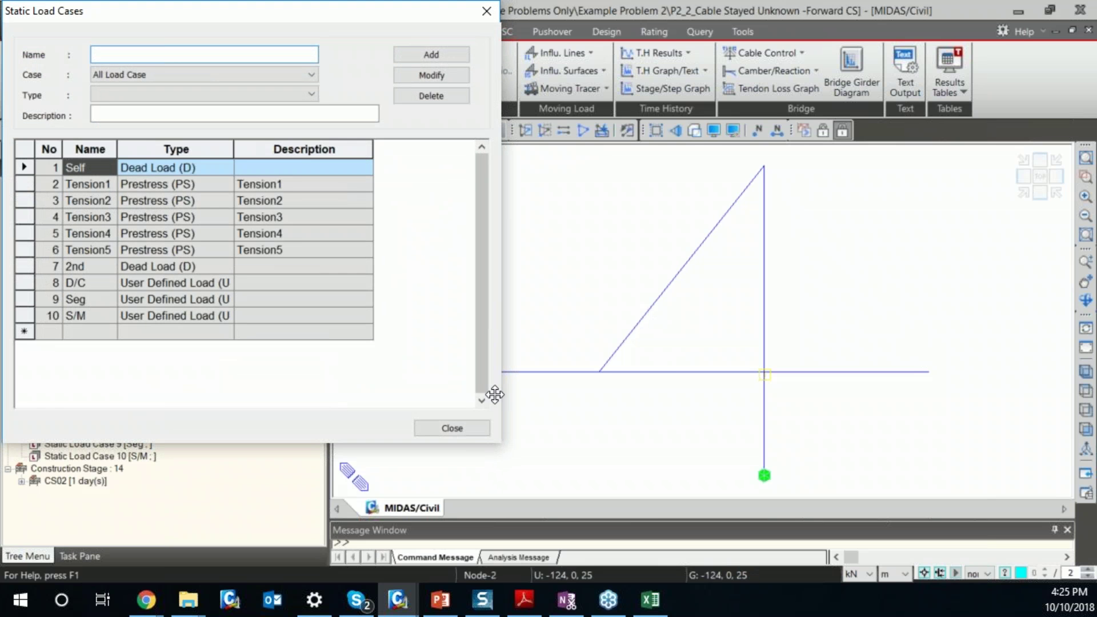
click(451, 428)
- Switch to construction stage CS03, display the pretension load of the Tension3 load case, and briefly check its load table
click(407, 161)
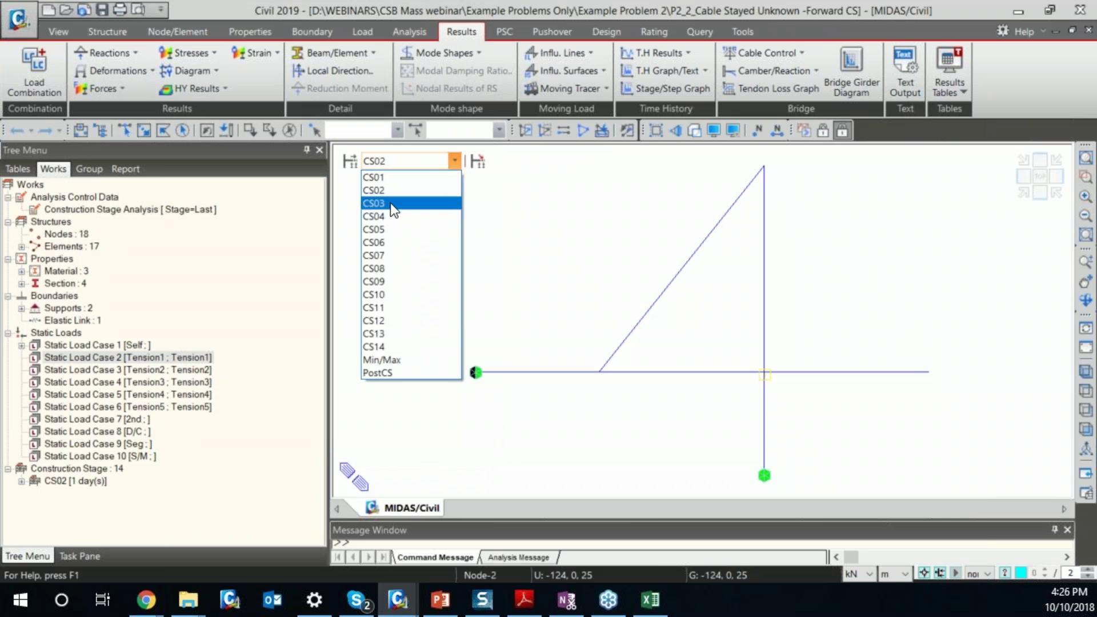
click(390, 203)
double_click(121, 382)
click(114, 394)
right_click(114, 395)
click(157, 431)
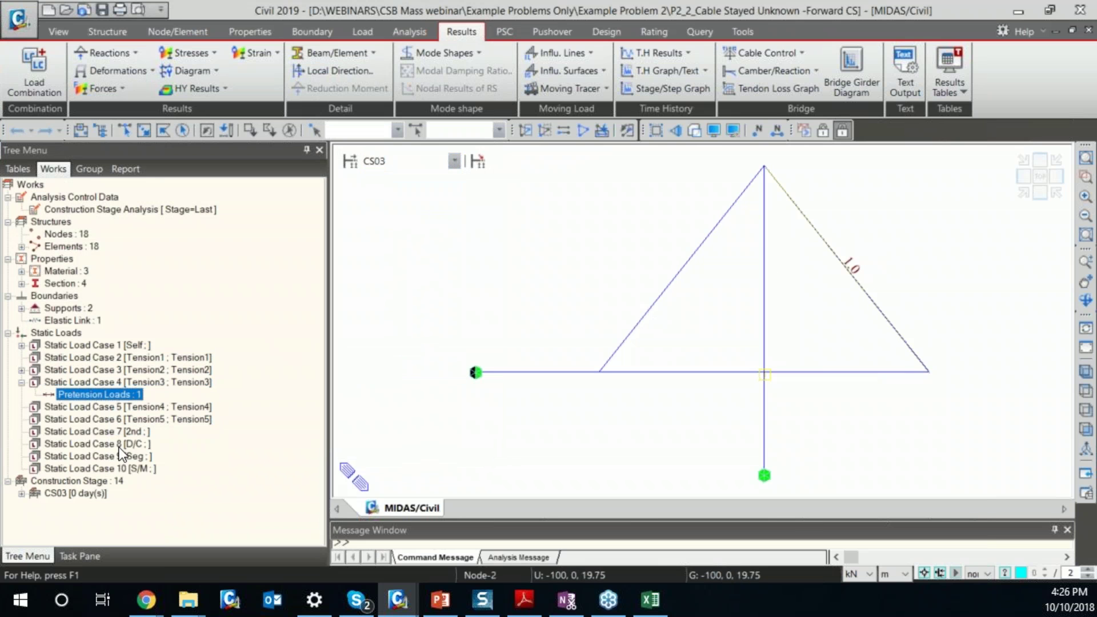
right_click(122, 391)
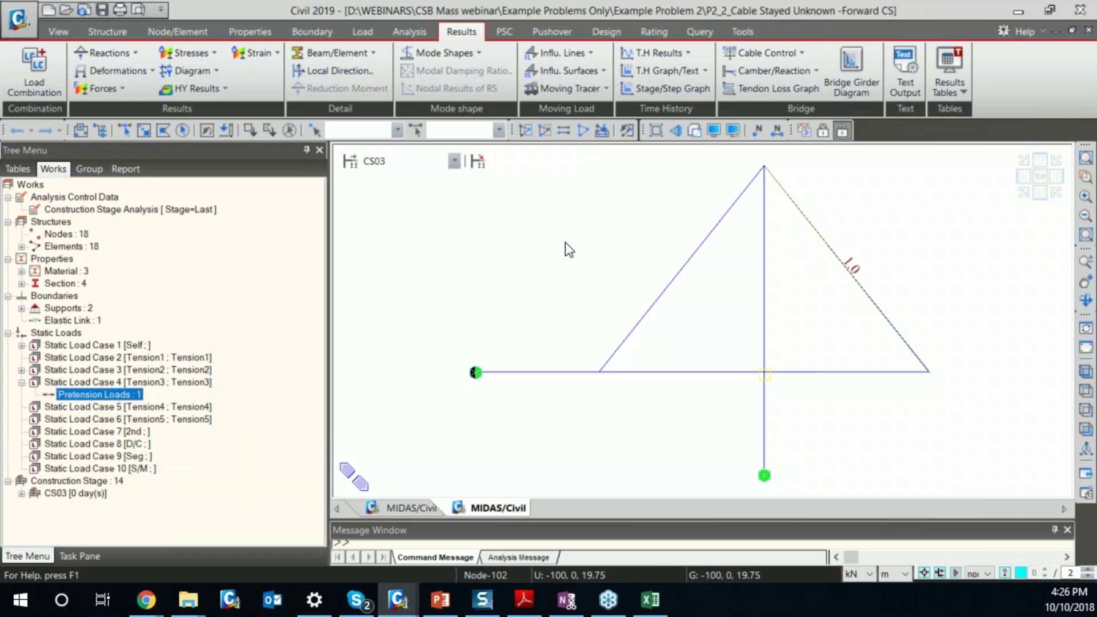
click(163, 455)
click(523, 514)
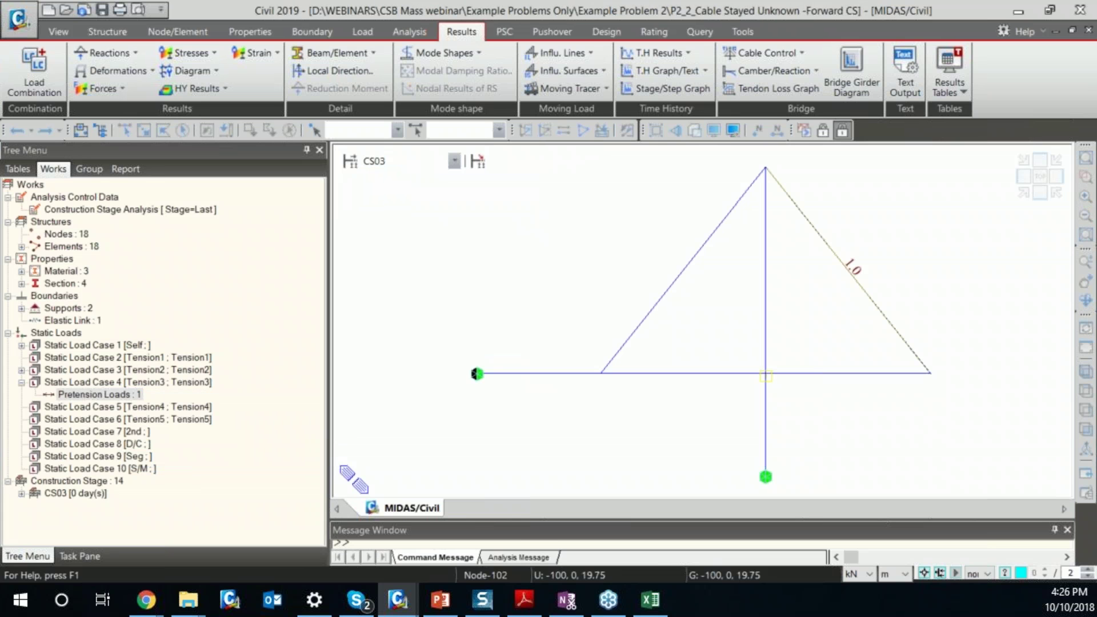
double_click(145, 382)
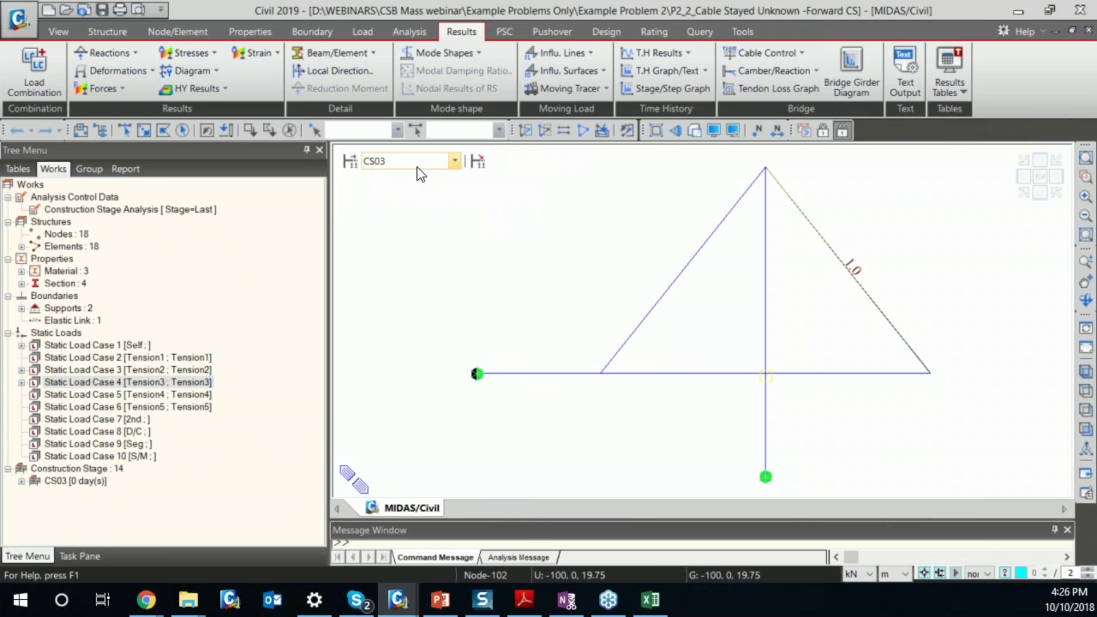
- Switch to the PostCS stage and open the details of the Forward unknown load factor group
click(455, 160)
click(391, 372)
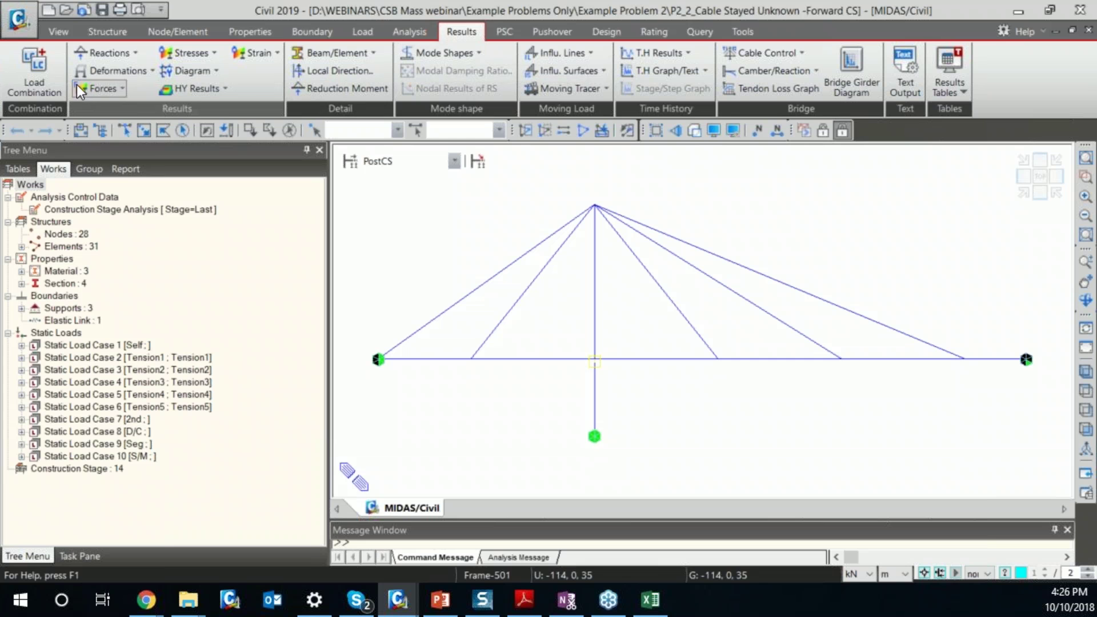
click(793, 55)
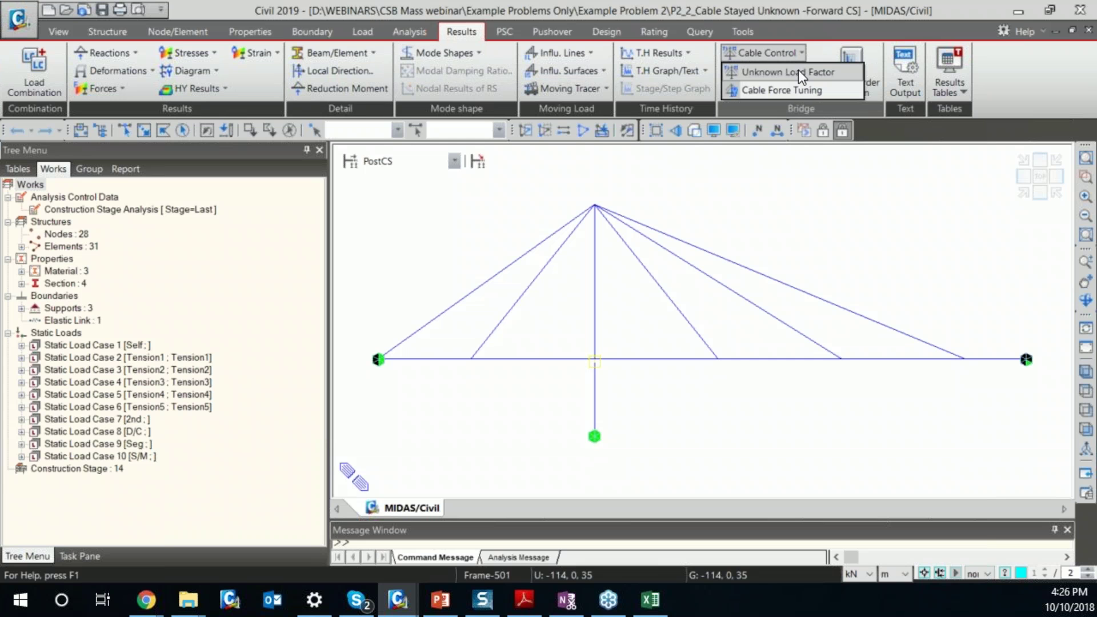
click(800, 74)
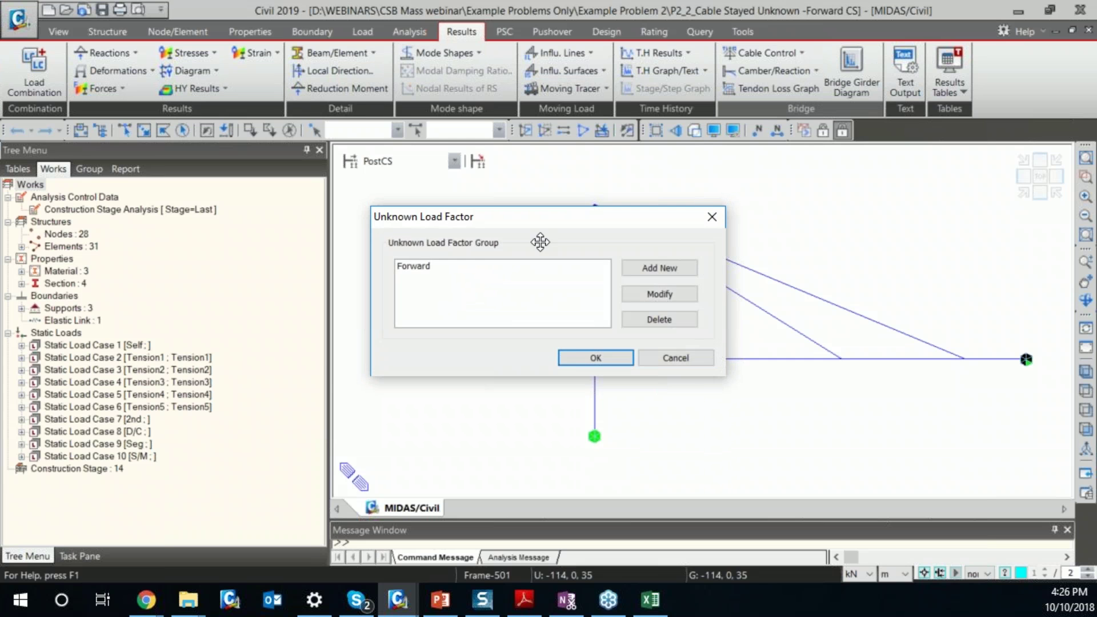
click(341, 243)
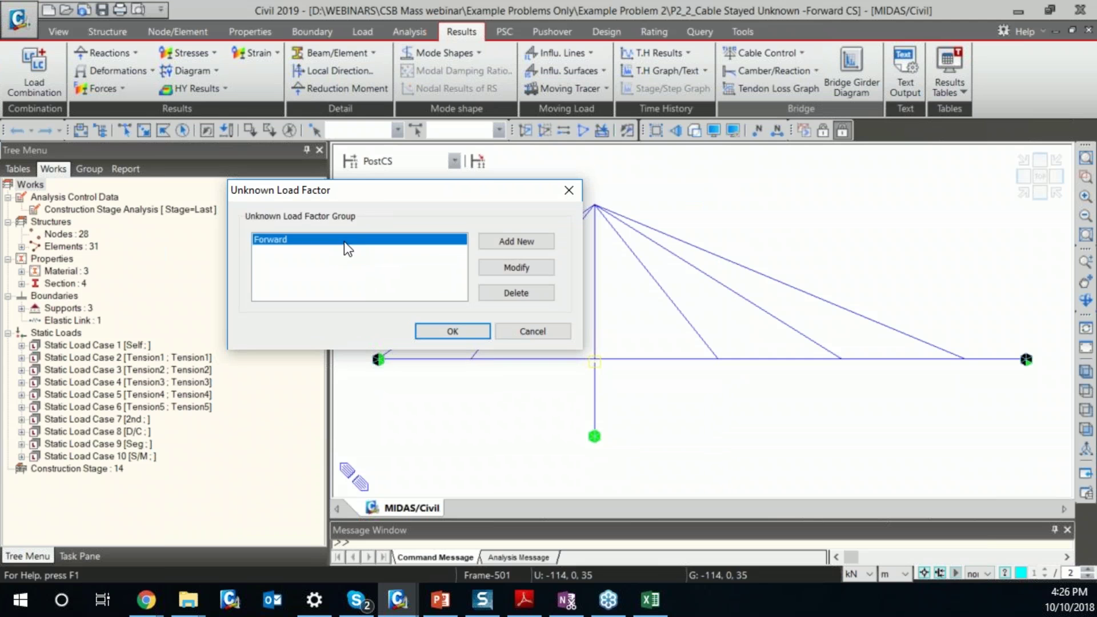
click(517, 267)
drag(566, 204, 561, 182)
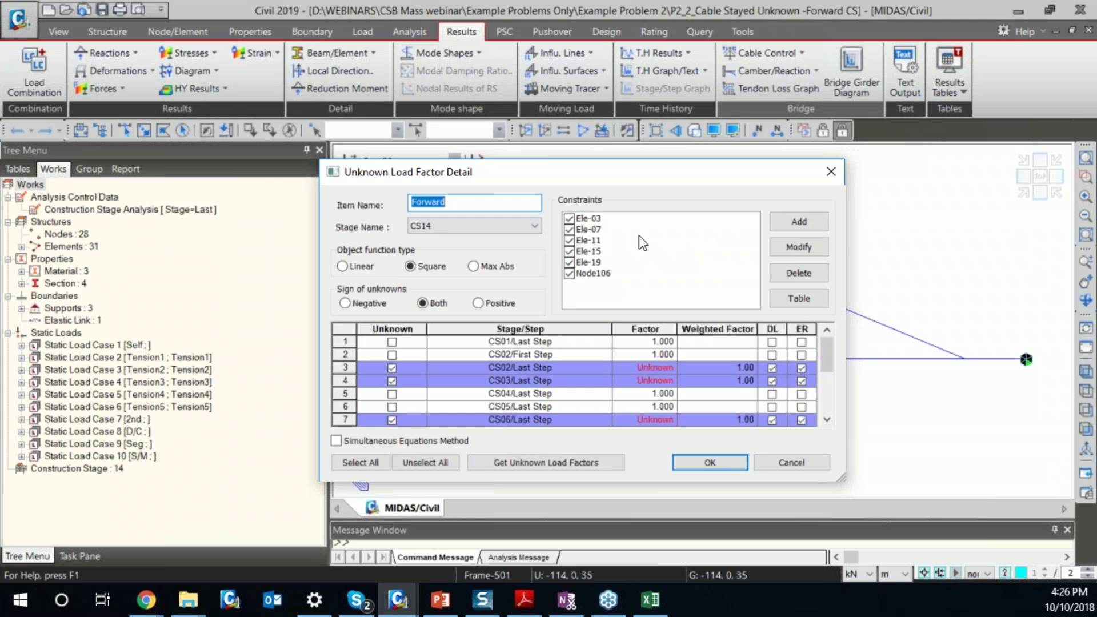
- Review the displacement and beam force constraints with their upper and lower bounds in the constraint table, then close it
click(799, 299)
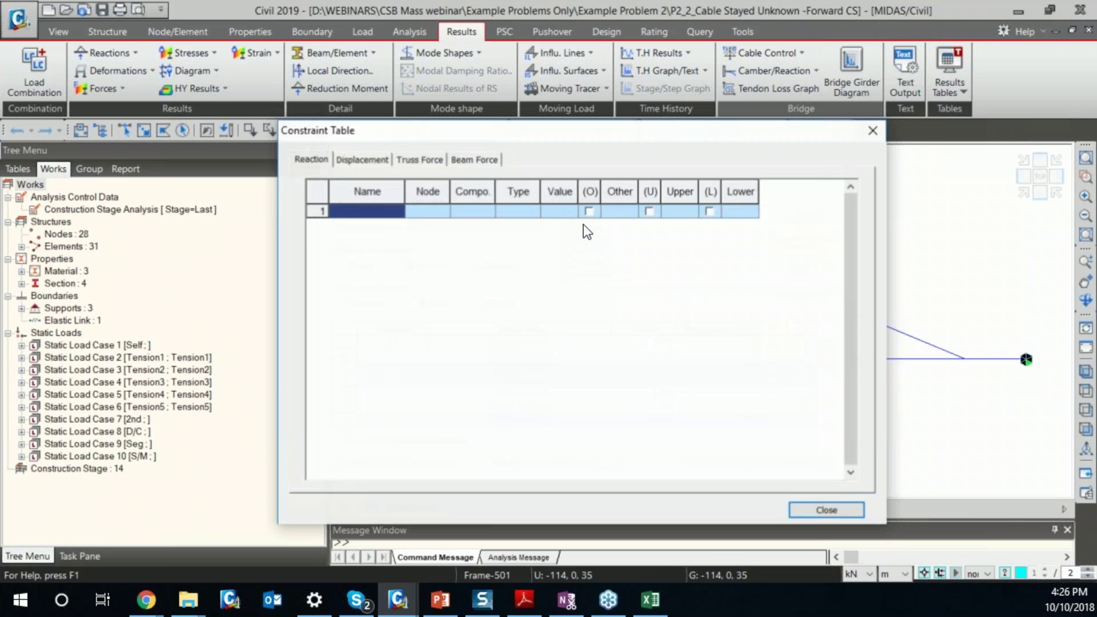
click(375, 161)
click(409, 163)
click(366, 161)
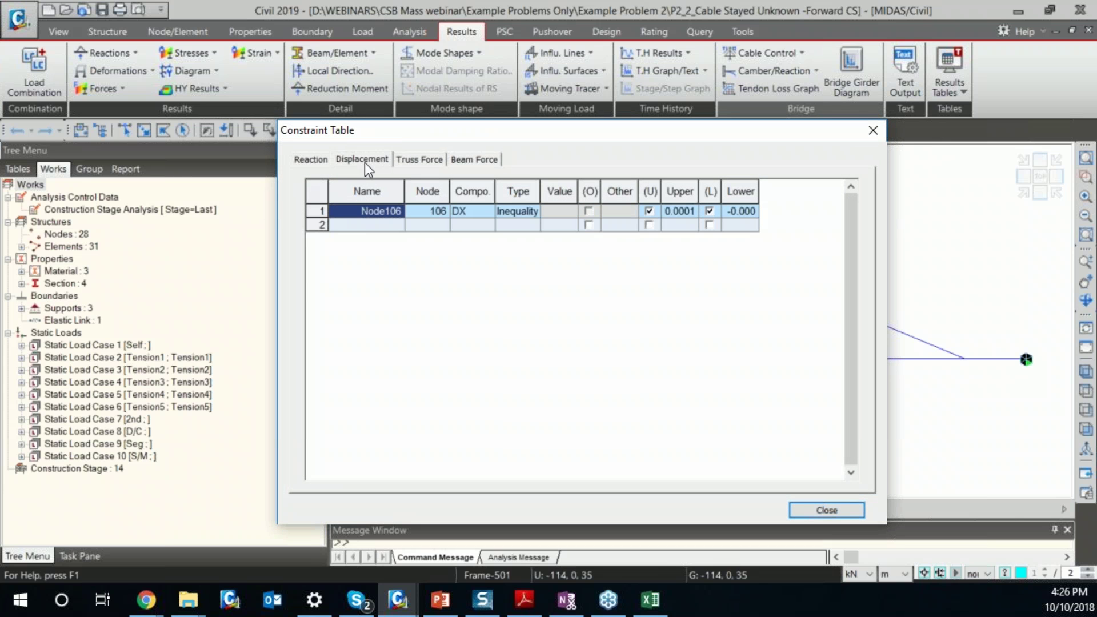
click(471, 161)
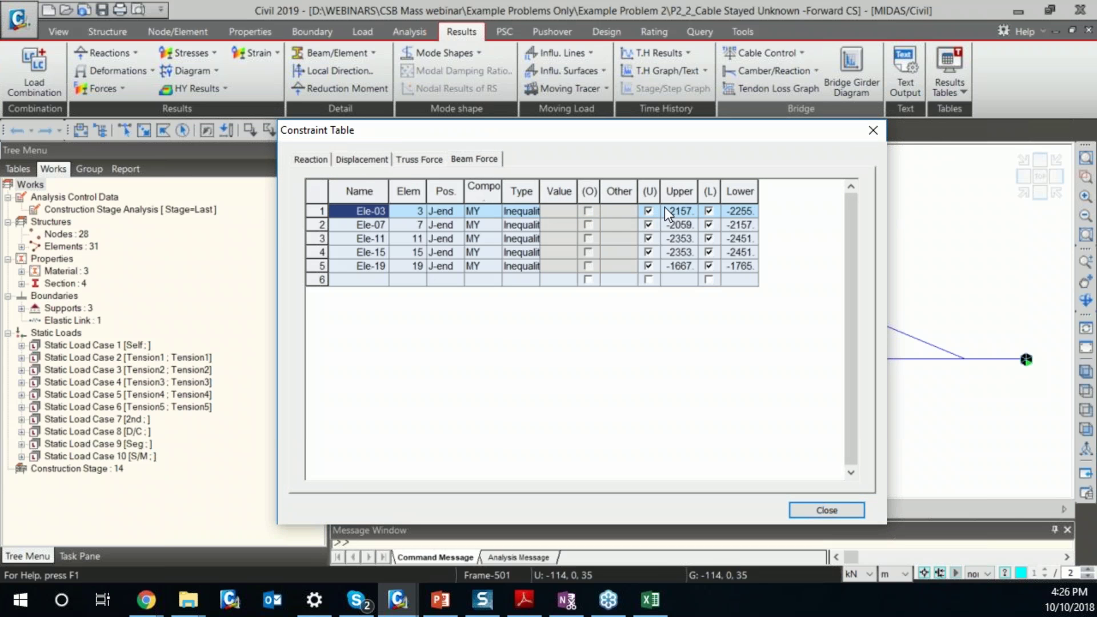
drag(668, 214, 737, 210)
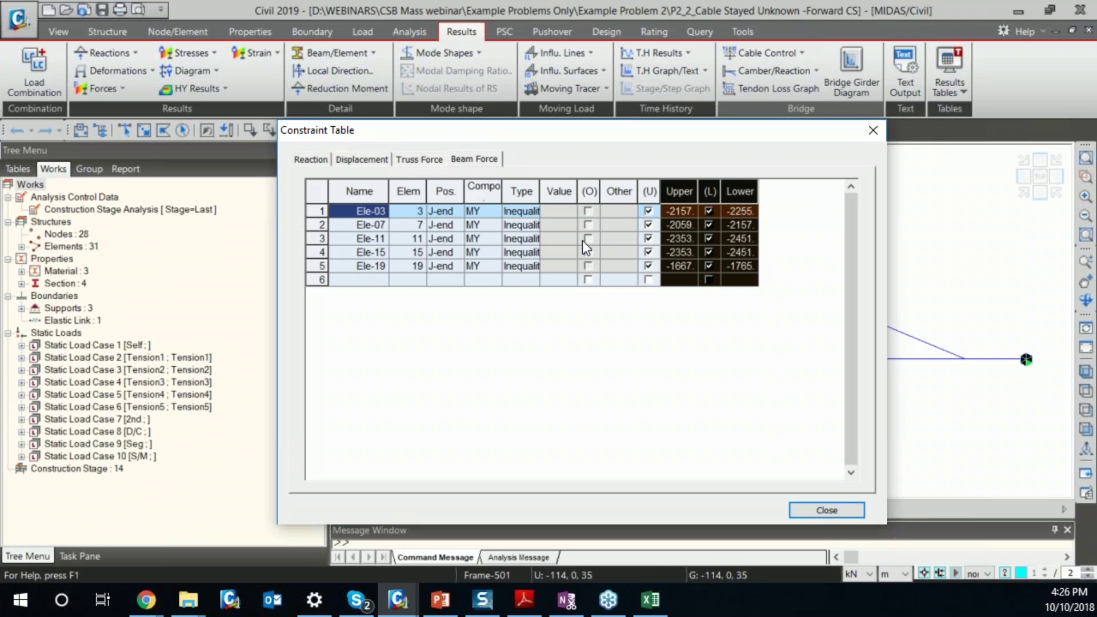
click(374, 166)
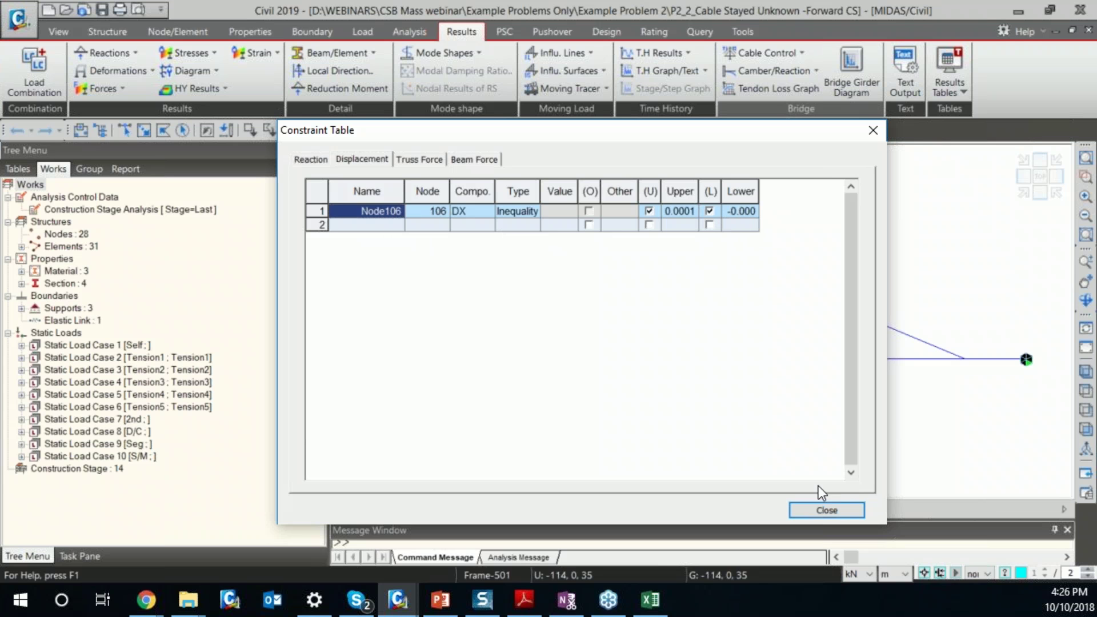
click(827, 509)
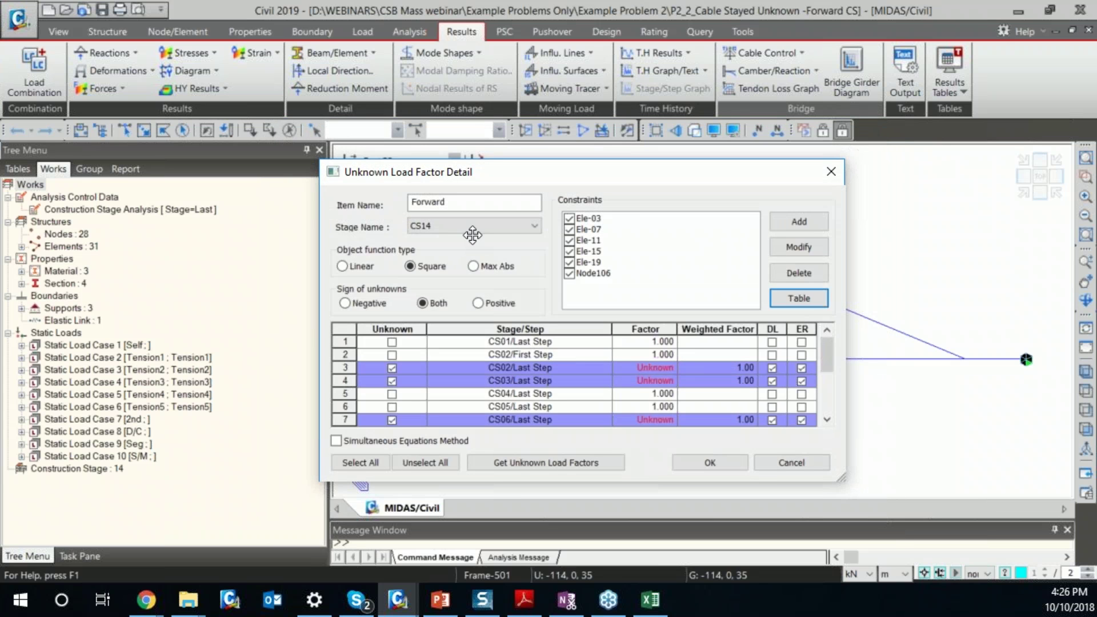
- Check the target stage and the unknown stage steps of the Forward group, then calculate the unknown load factors
click(478, 232)
click(479, 233)
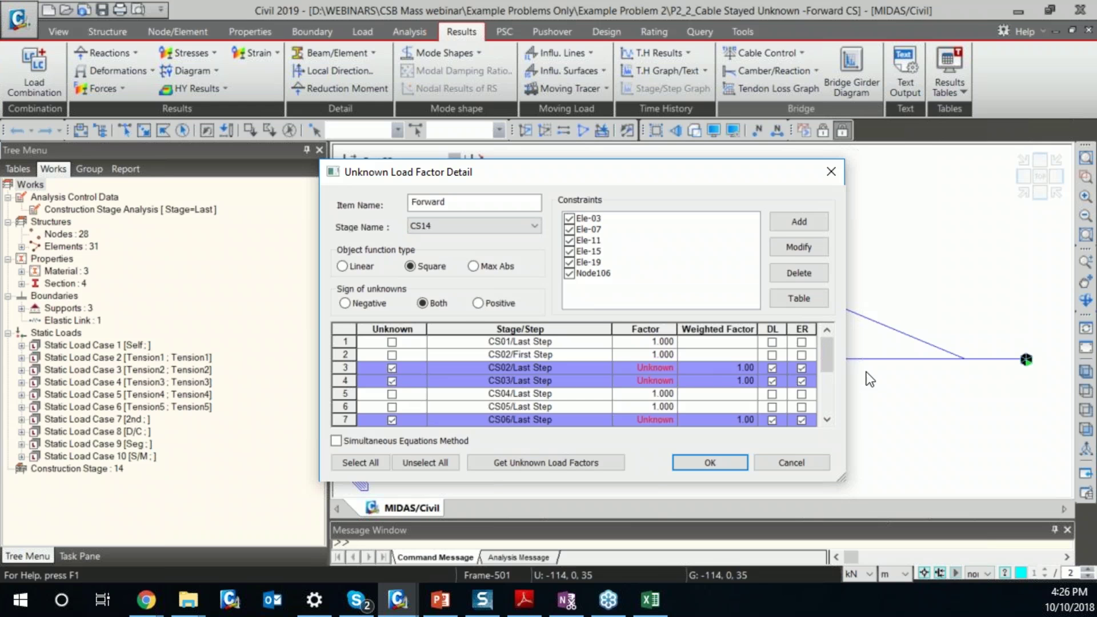
mouse_move(828, 354)
mouse_down()
mouse_move(829, 400)
mouse_move(827, 358)
mouse_up()
click(559, 463)
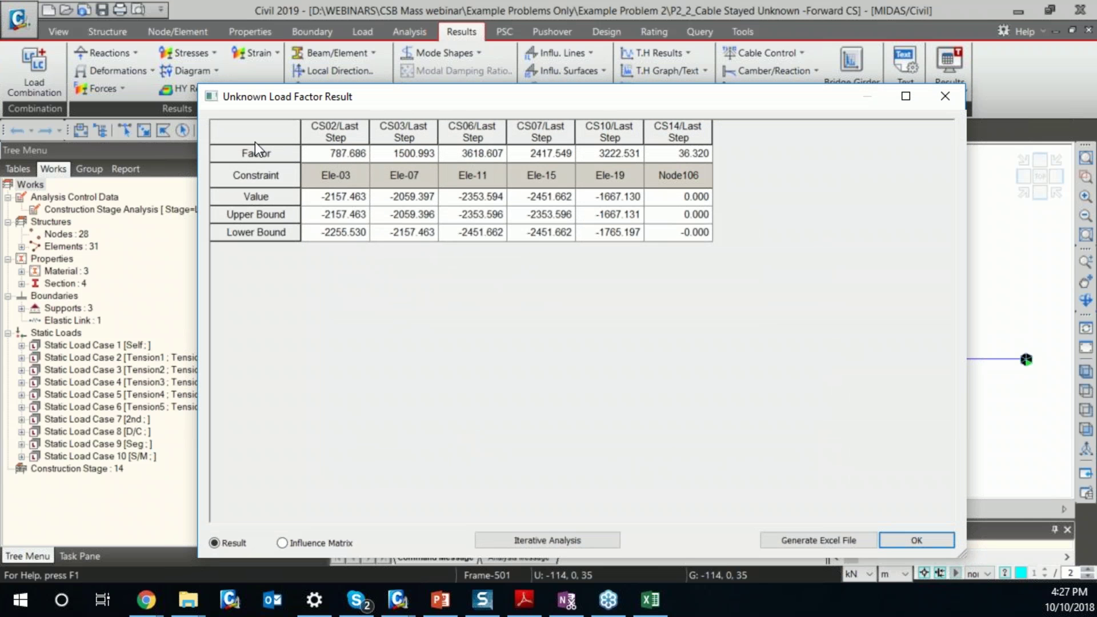
- Examine the unknown load factors calculated for each construction stage's last step
click(267, 151)
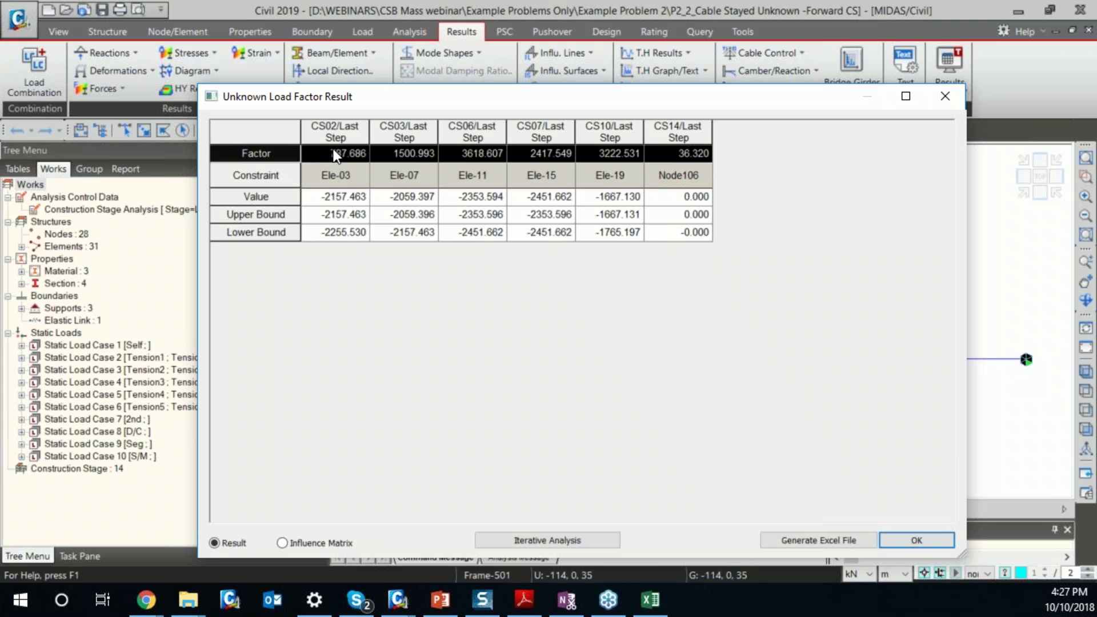
click(352, 153)
click(545, 153)
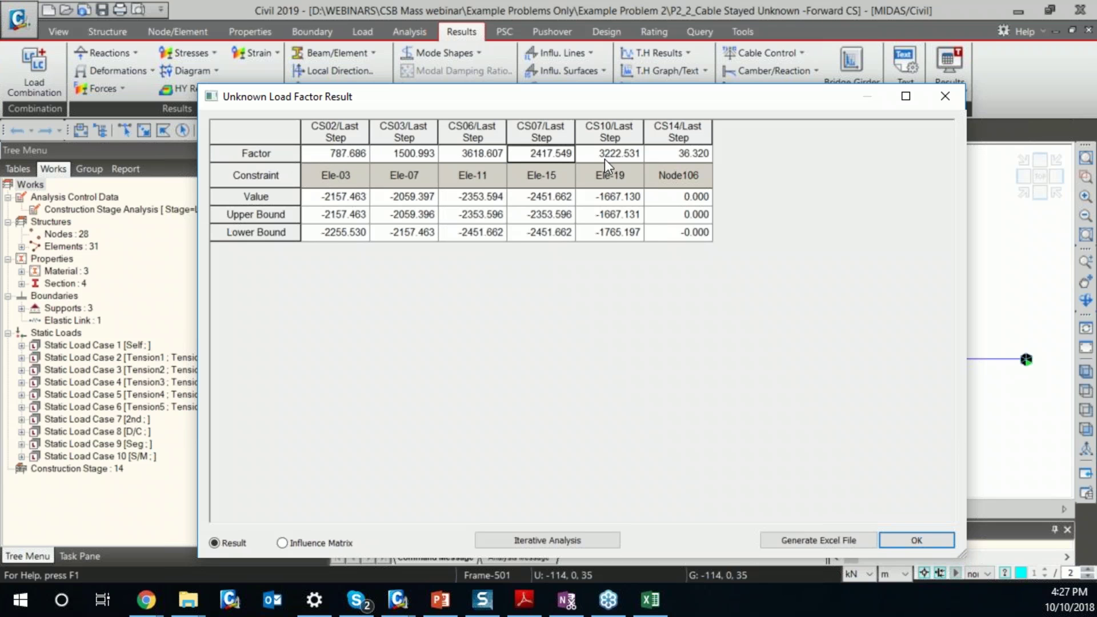
click(623, 131)
click(489, 132)
click(380, 129)
click(336, 131)
- View the influence matrix of the unknown load factors, then accept and close the results and the Forward group
click(320, 543)
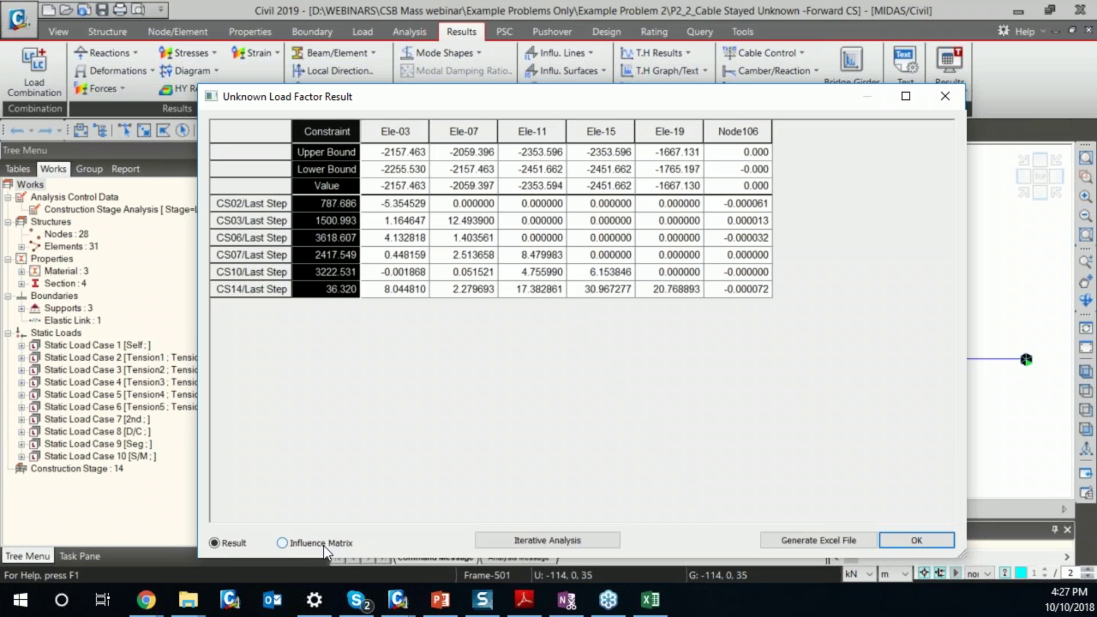
click(352, 190)
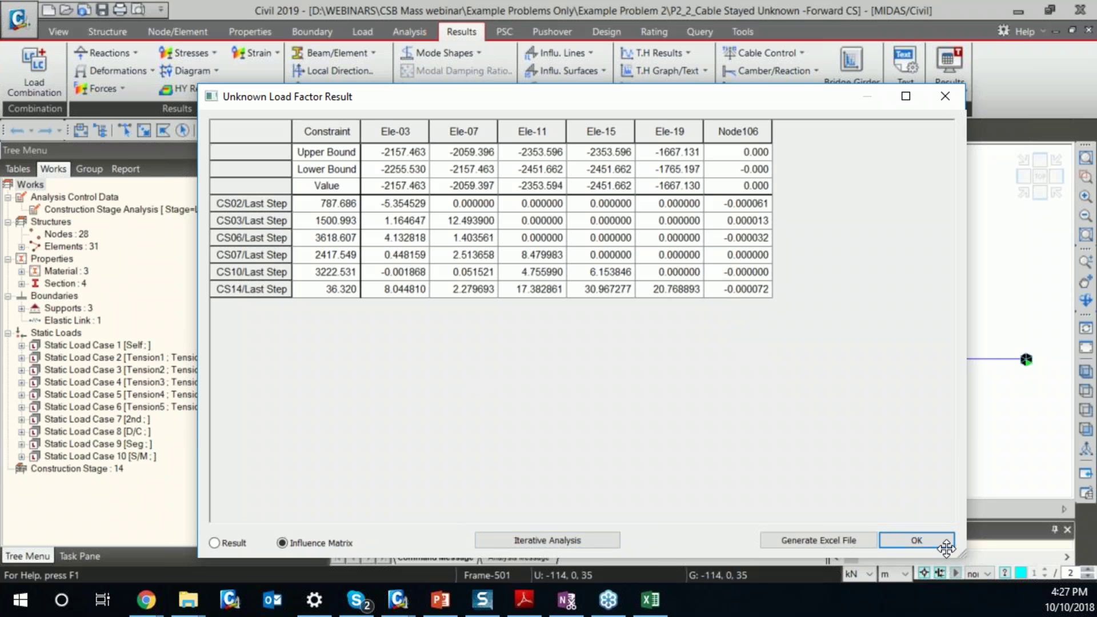
click(941, 542)
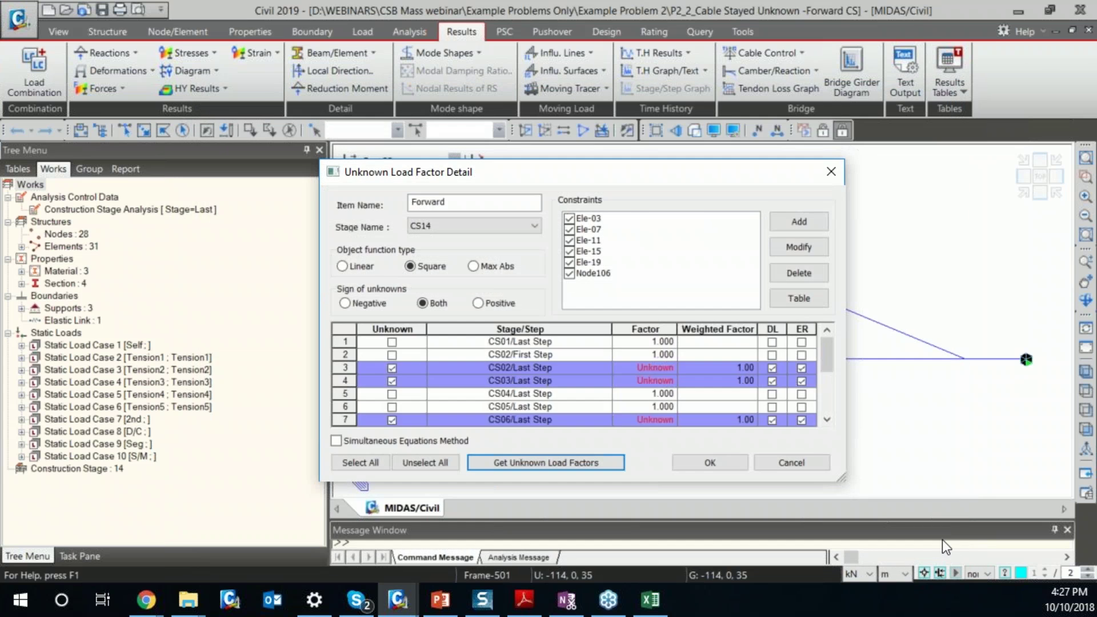
click(736, 467)
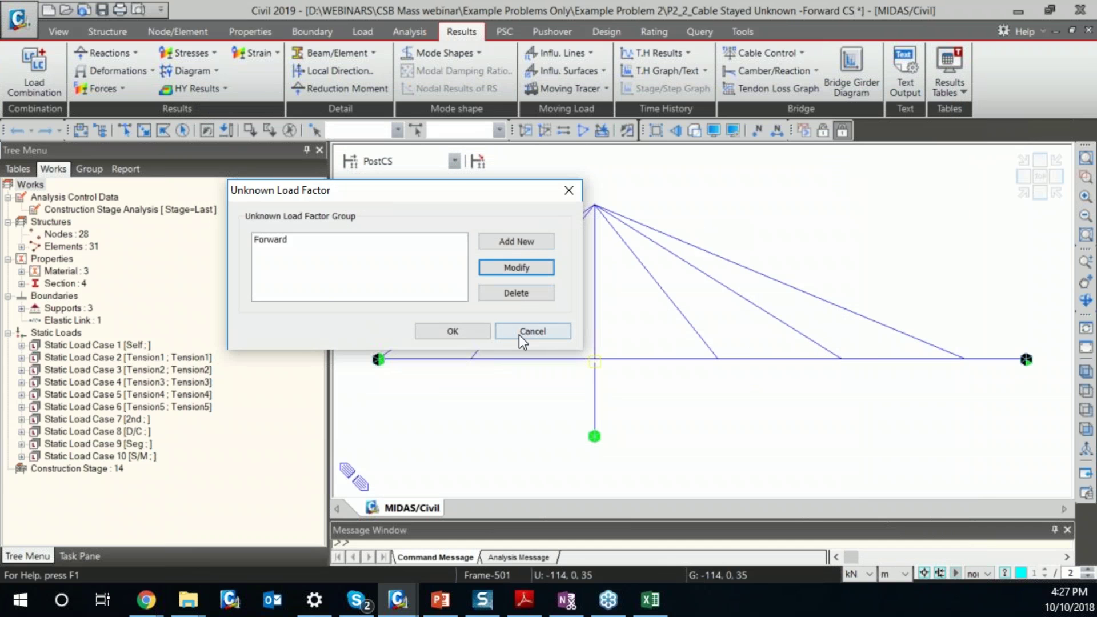
click(470, 334)
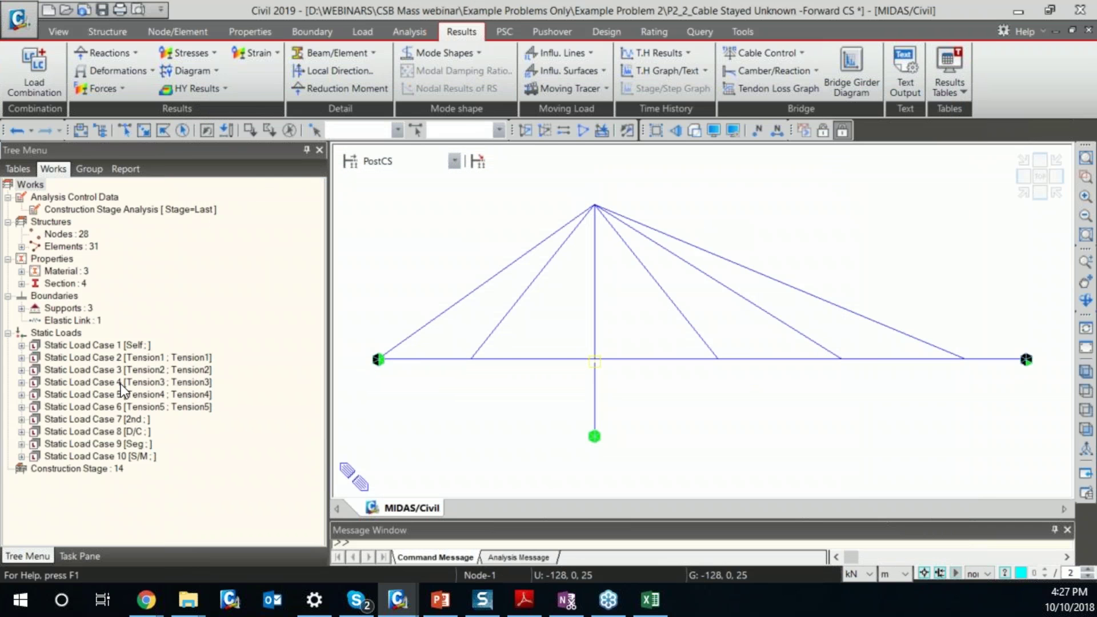
- Open P2_5_CSB_Forward CS_Time-dep_LargeDisp from the Include Time Dep + Large folder, saving the changes to the current model
click(42, 90)
click(766, 12)
click(68, 11)
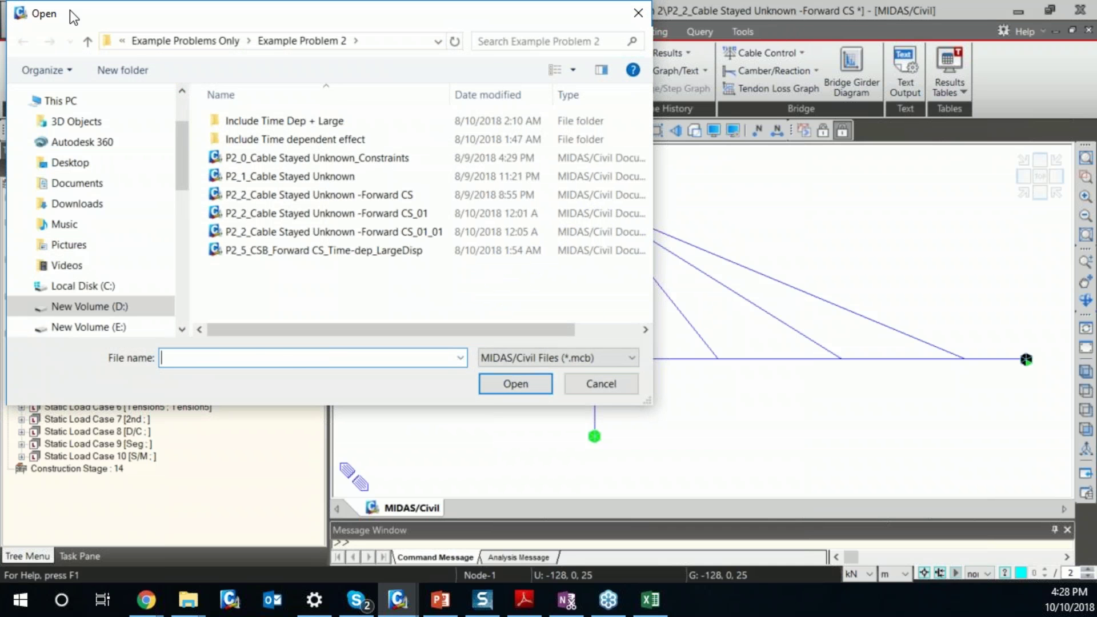
click(372, 255)
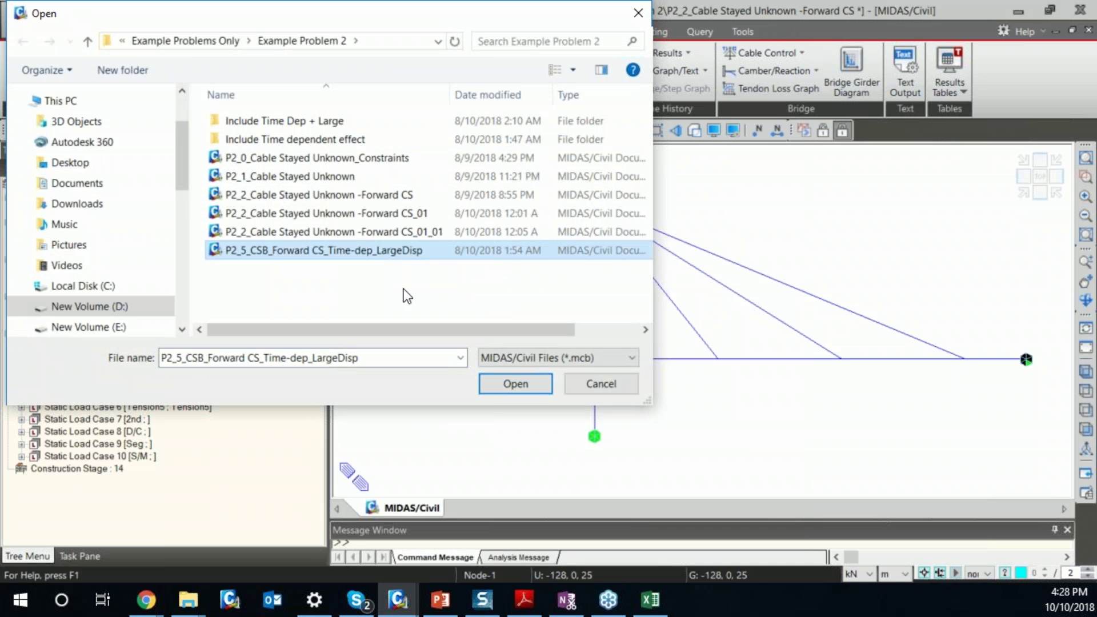
double_click(323, 121)
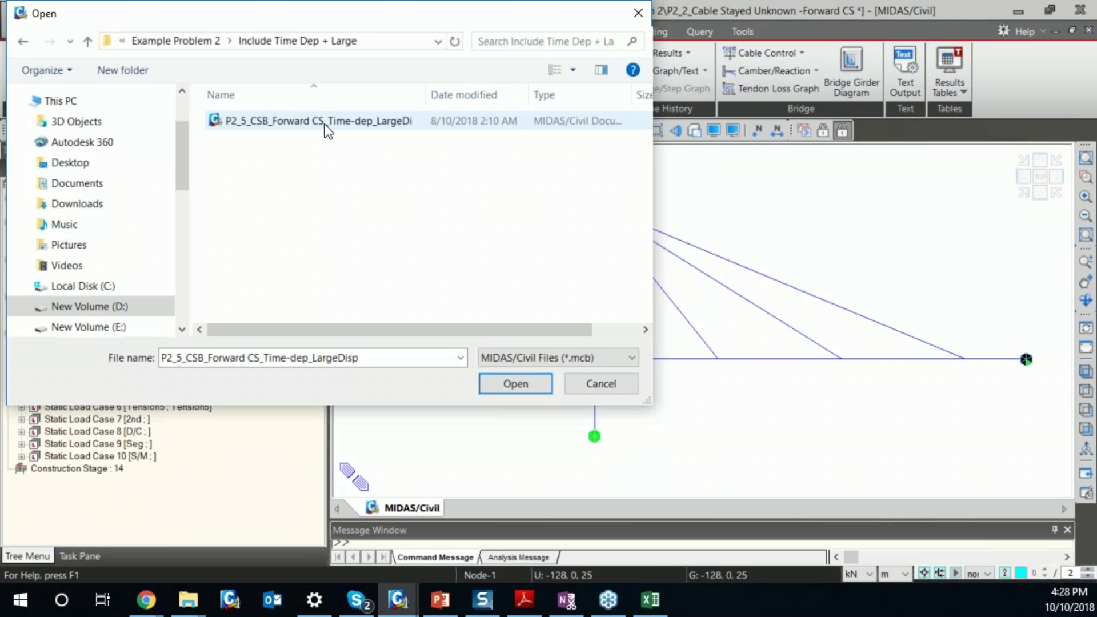
double_click(426, 94)
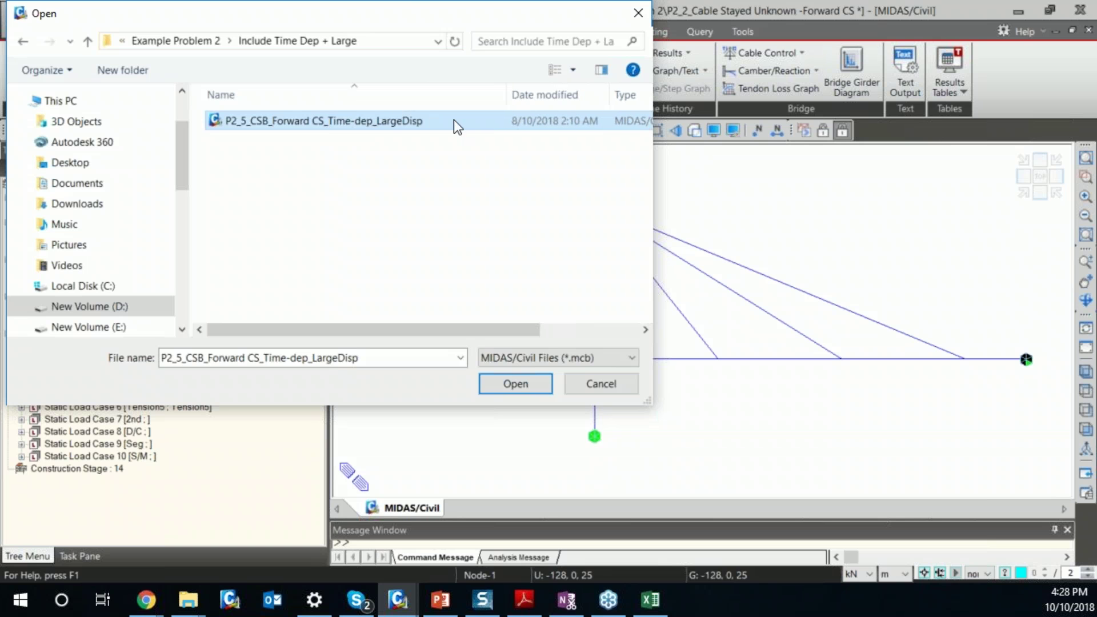
click(534, 385)
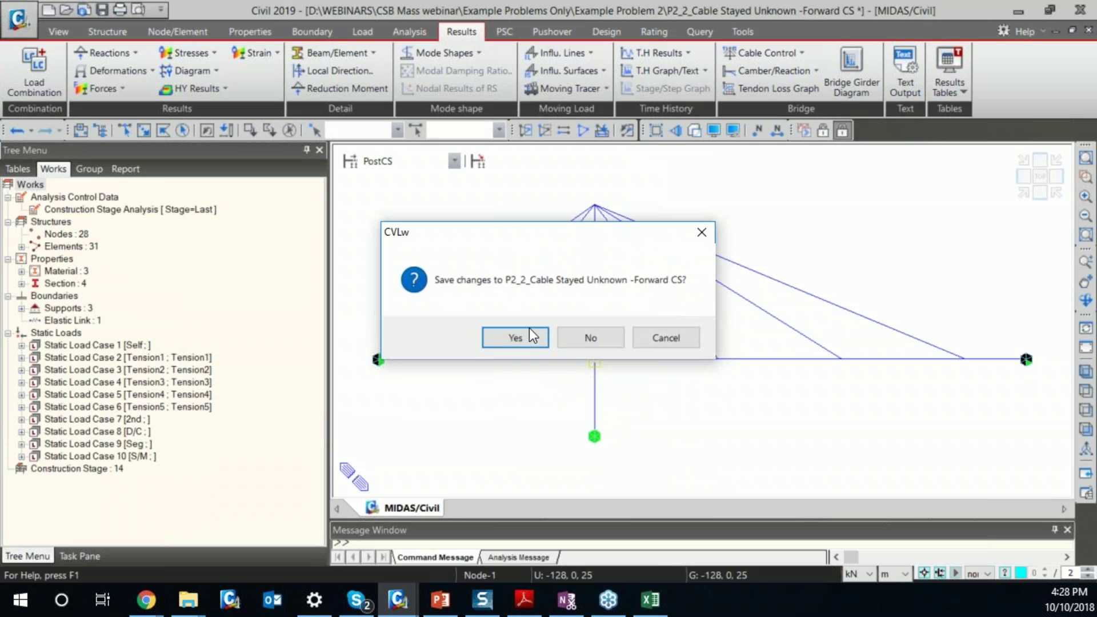
click(516, 337)
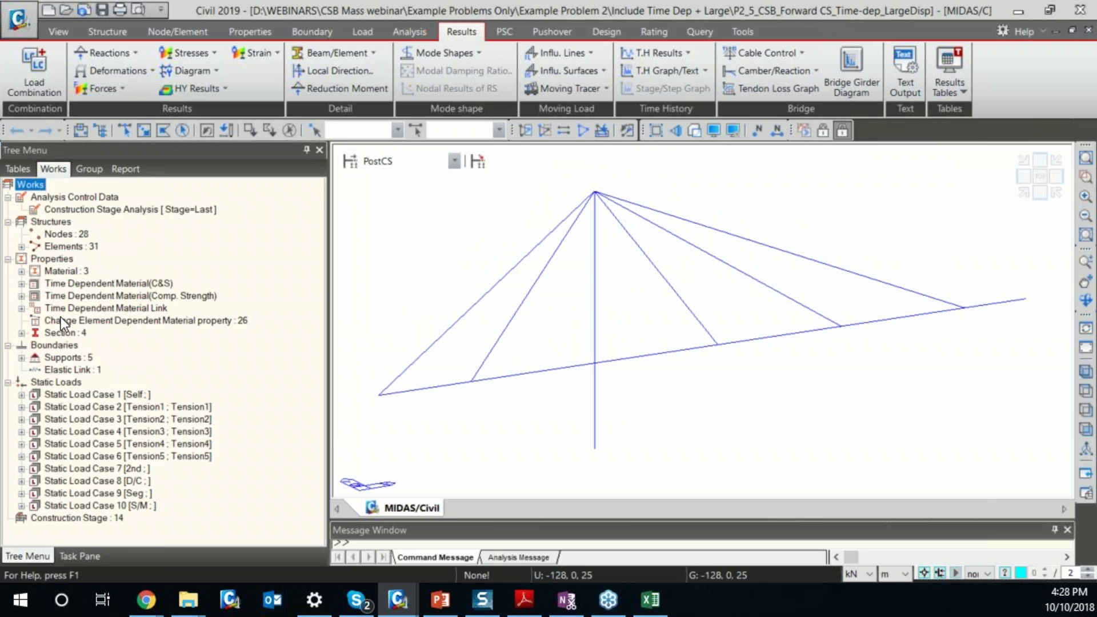
- Review the creep and shrinkage properties of the time dependent material M35 C&S and close them without changes
double_click(120, 284)
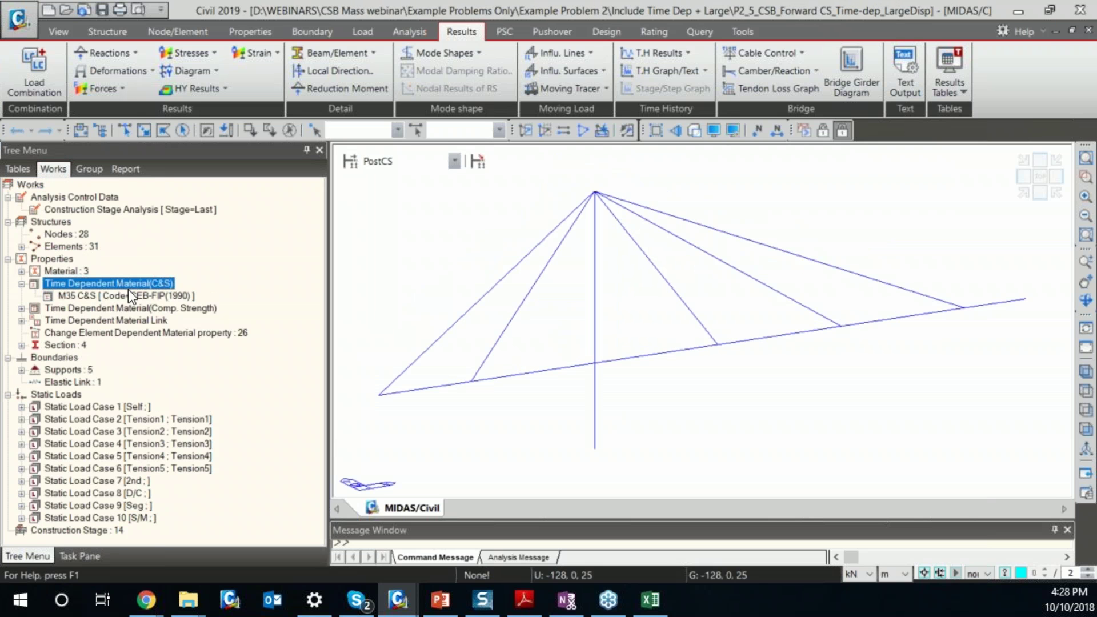
click(152, 297)
right_click(152, 297)
click(200, 333)
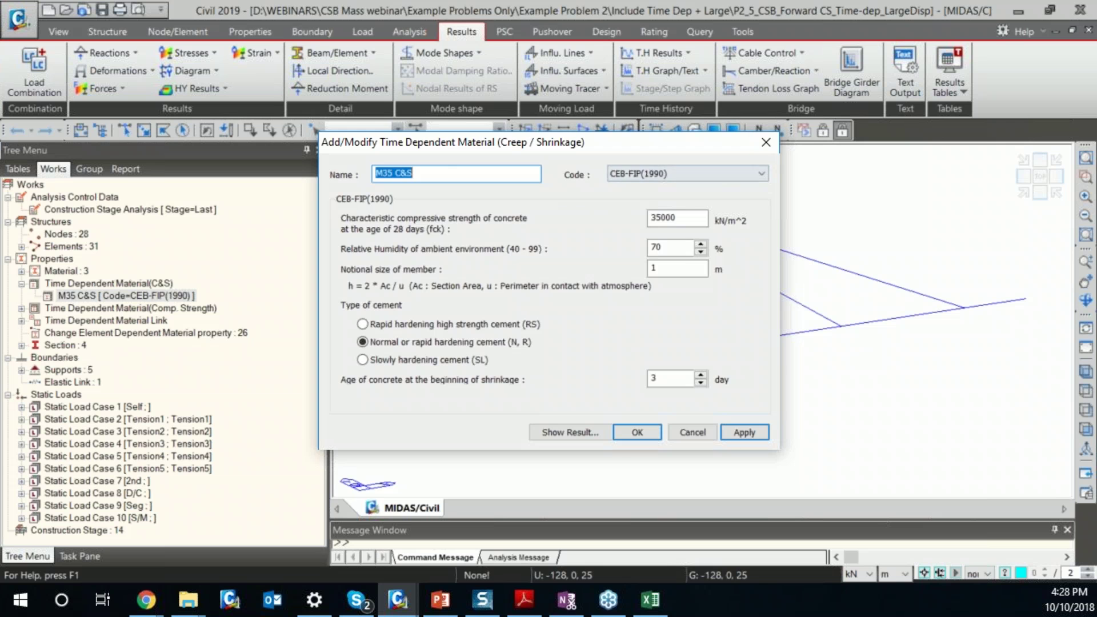
click(765, 140)
- List the time dependent compressive strength material and the time dependent material links for the deck and pylon
double_click(143, 309)
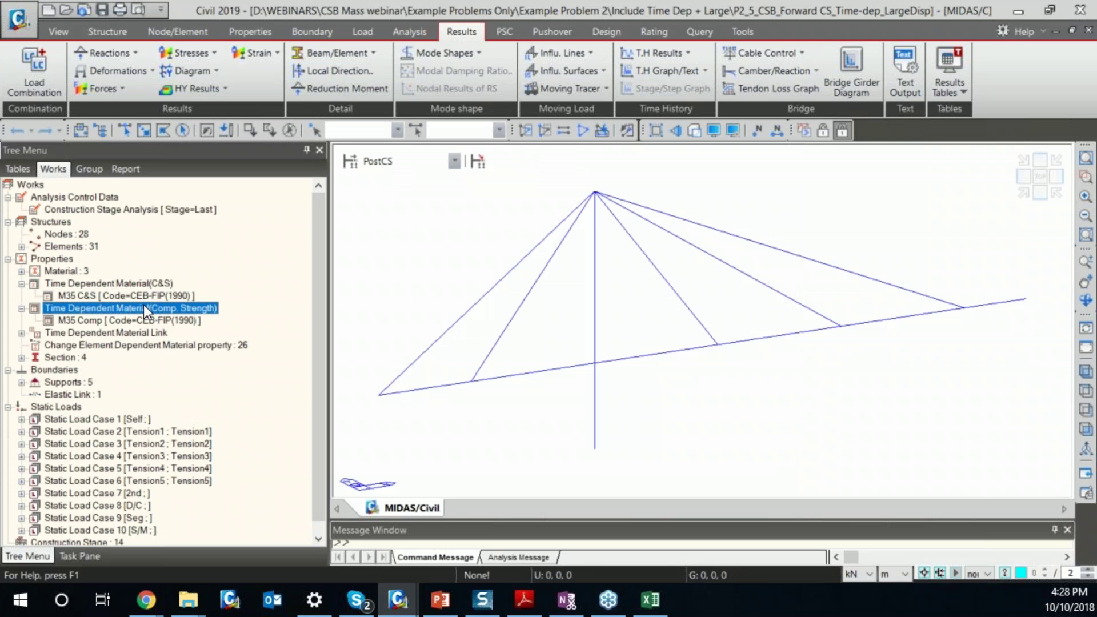
double_click(141, 331)
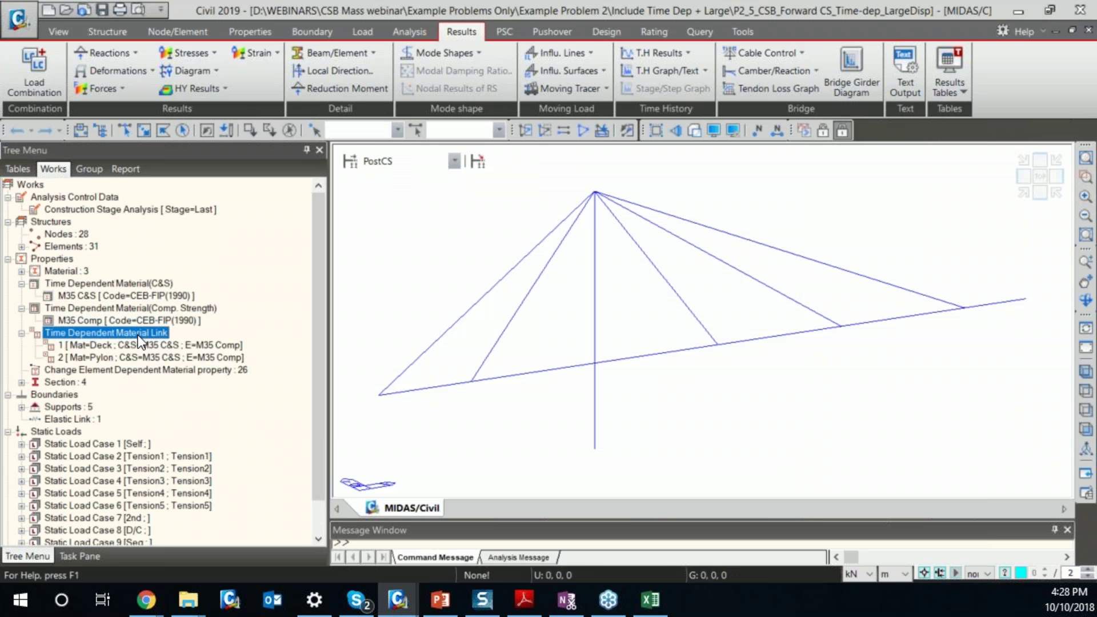
- Display the pretension load of the Tension1 static load case on the model
double_click(157, 332)
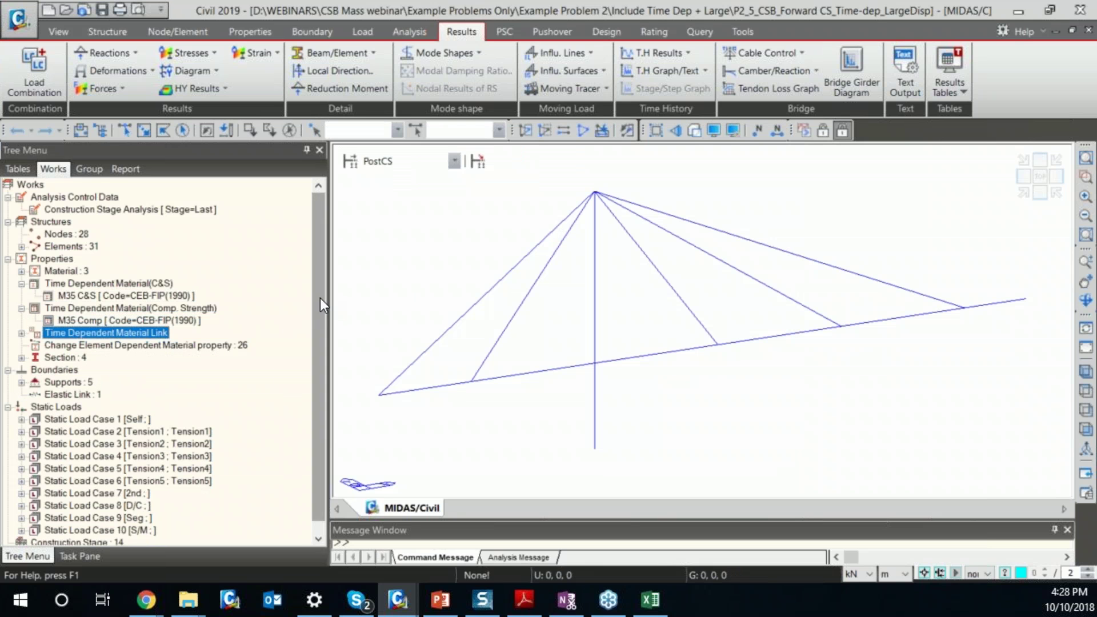
drag(320, 297, 320, 368)
double_click(167, 422)
right_click(119, 432)
click(159, 461)
right_click(142, 433)
click(170, 479)
double_click(178, 420)
double_click(140, 423)
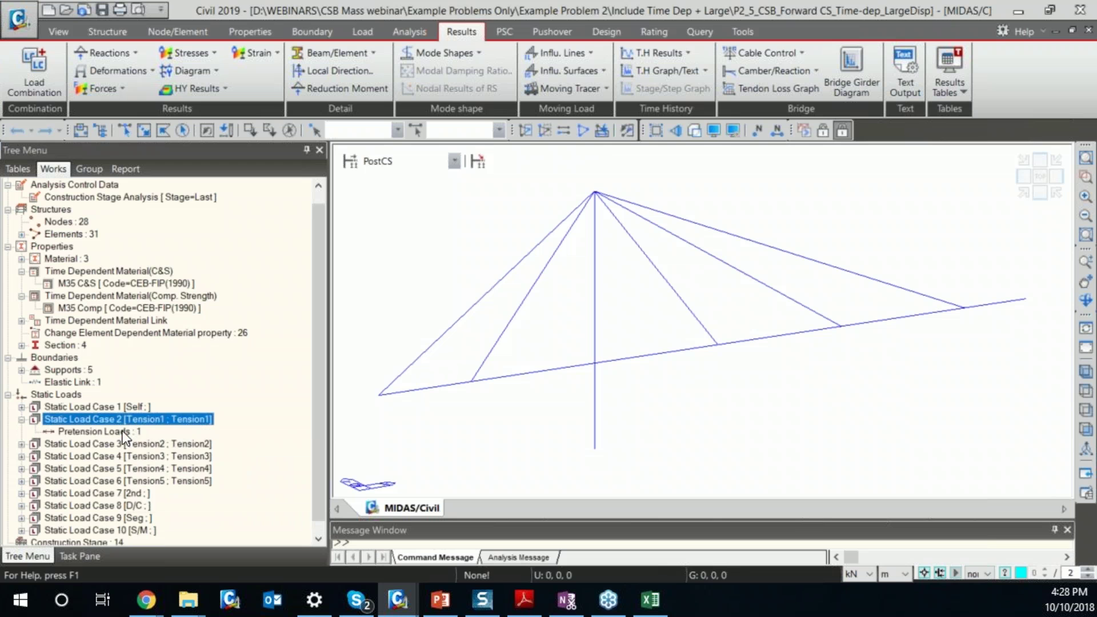
right_click(123, 431)
click(170, 479)
right_click(128, 435)
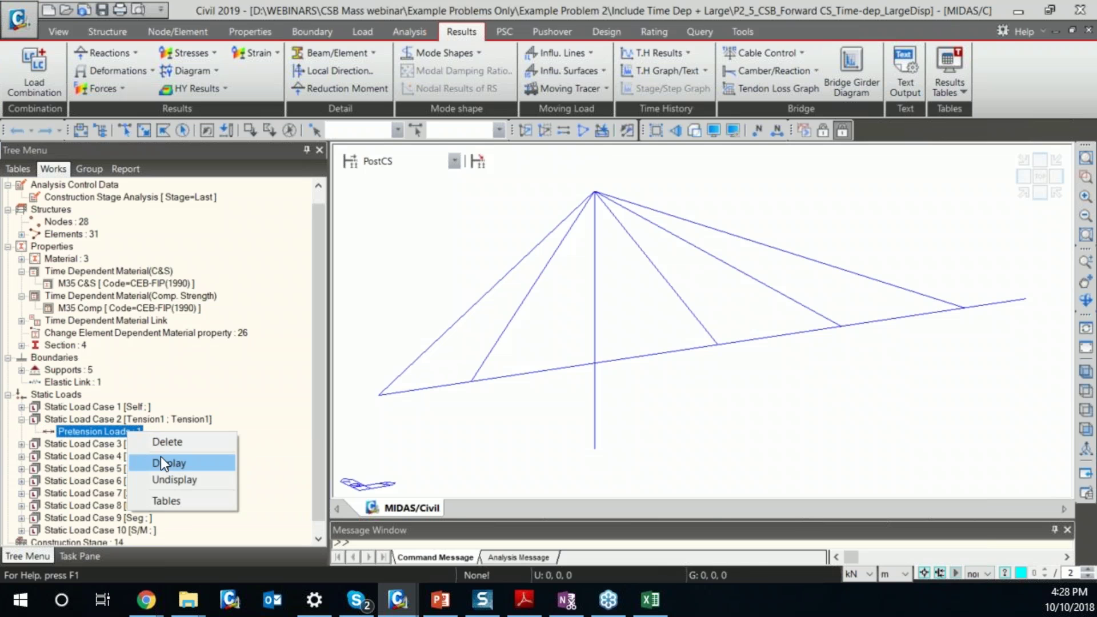
click(160, 460)
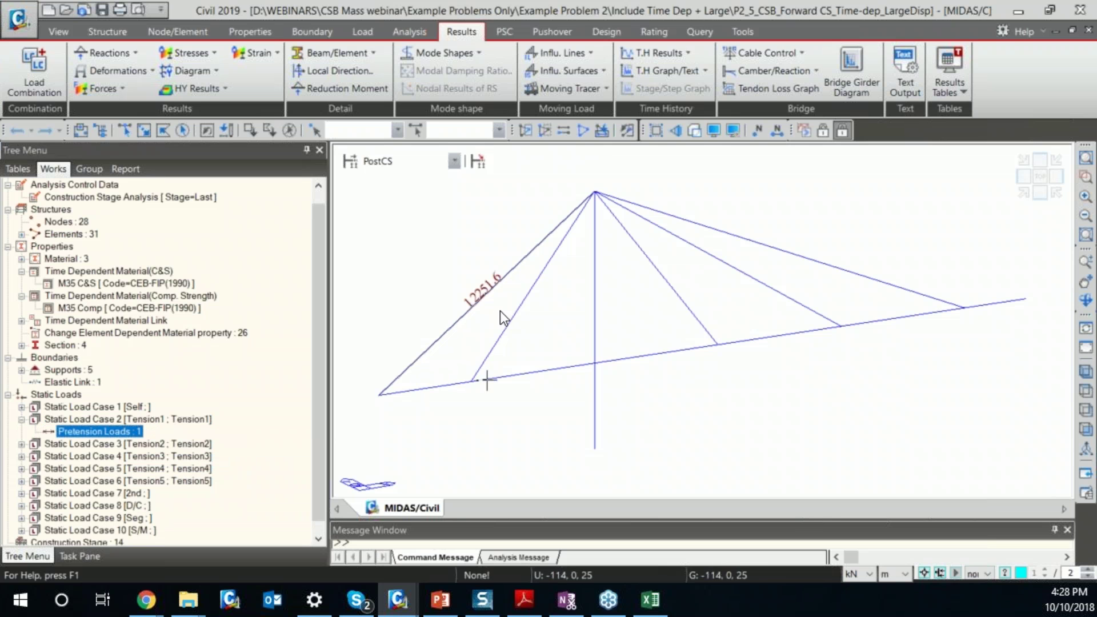
double_click(144, 420)
- Calculate the unknown load factors of the Forward group and inspect the factors for each construction stage step
click(770, 53)
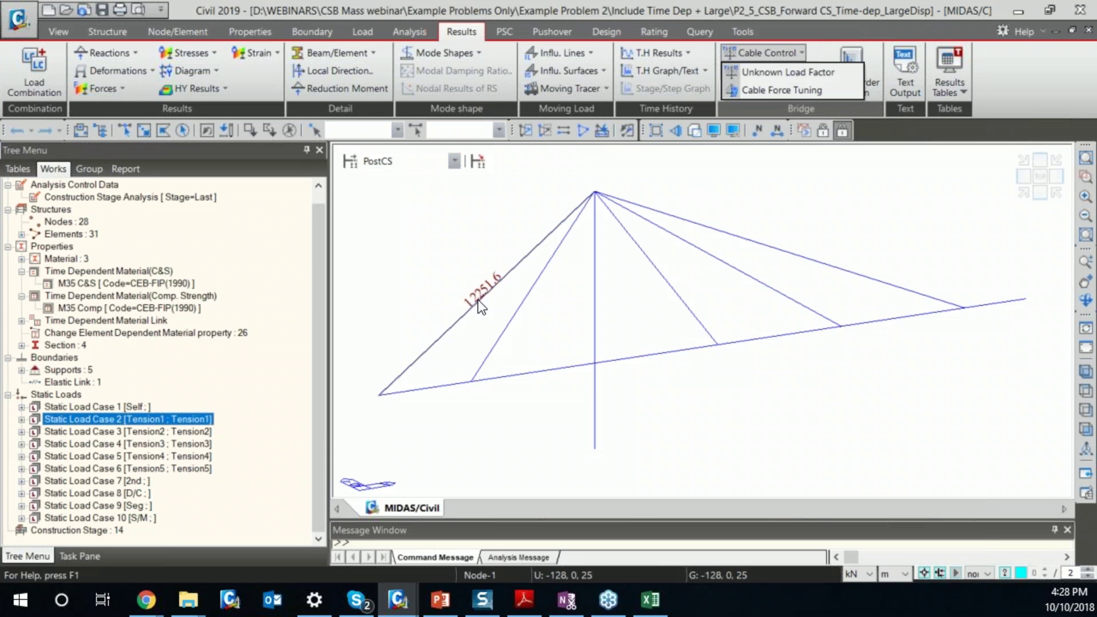
click(461, 249)
click(766, 53)
click(779, 74)
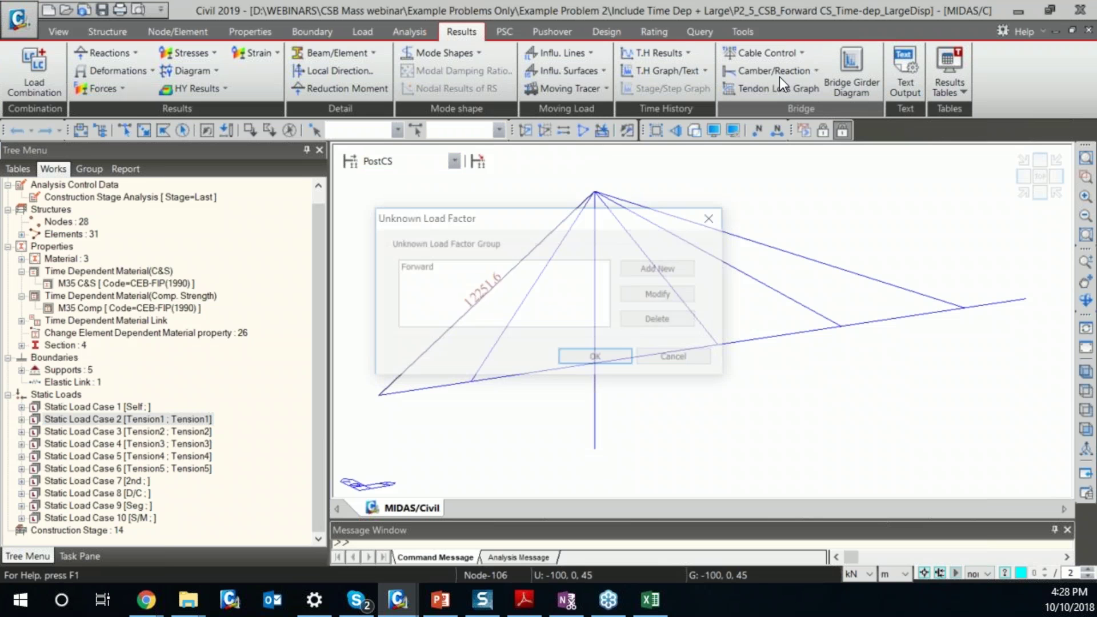
click(481, 266)
click(657, 292)
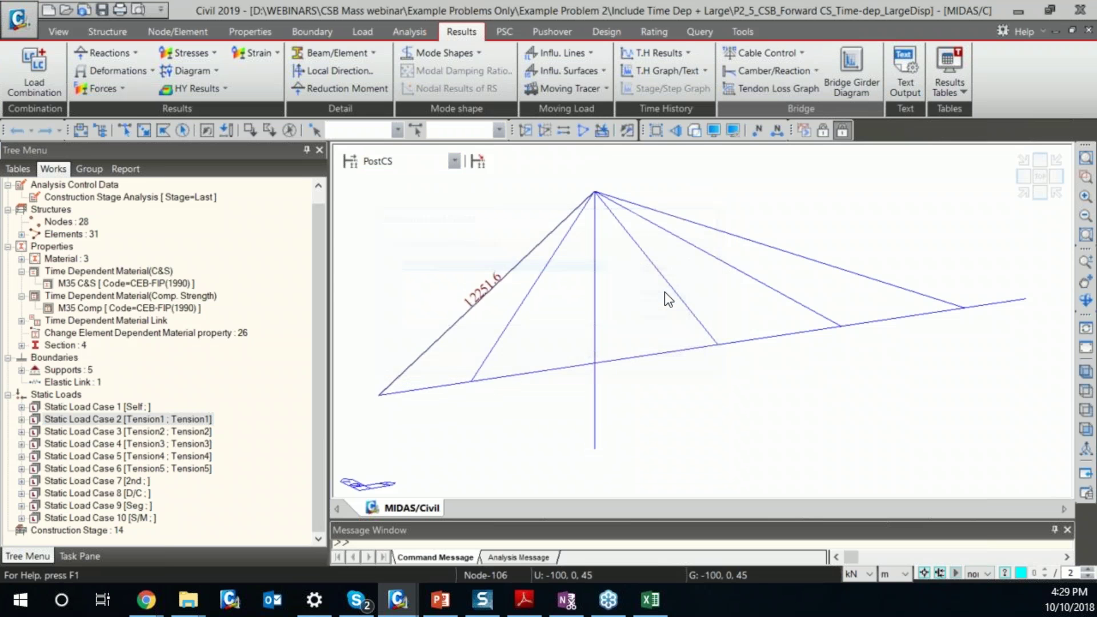
click(491, 431)
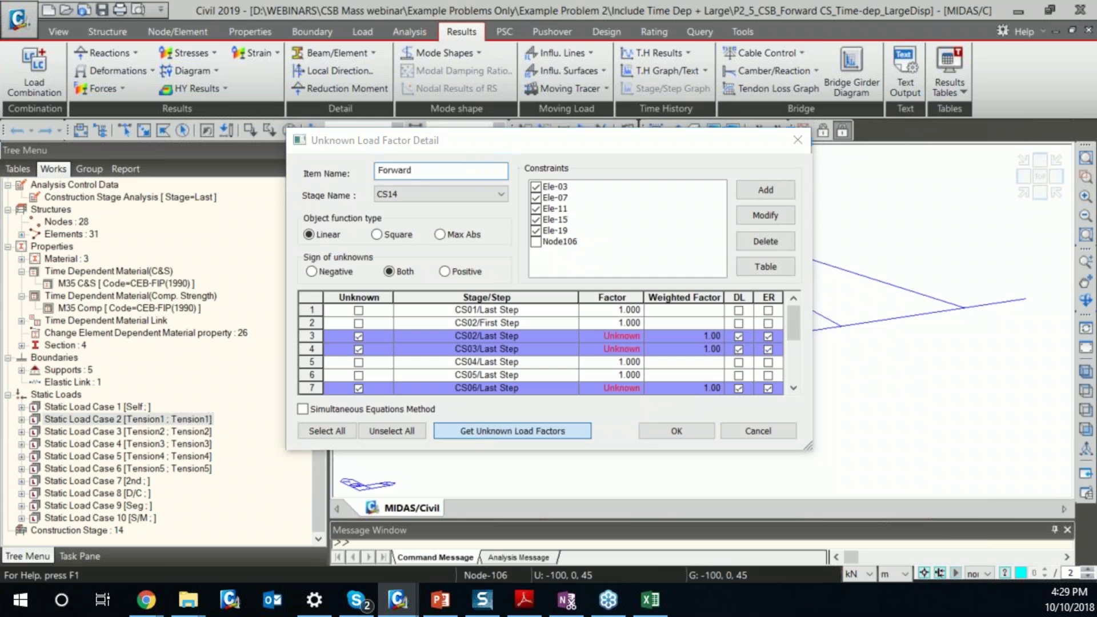
click(232, 117)
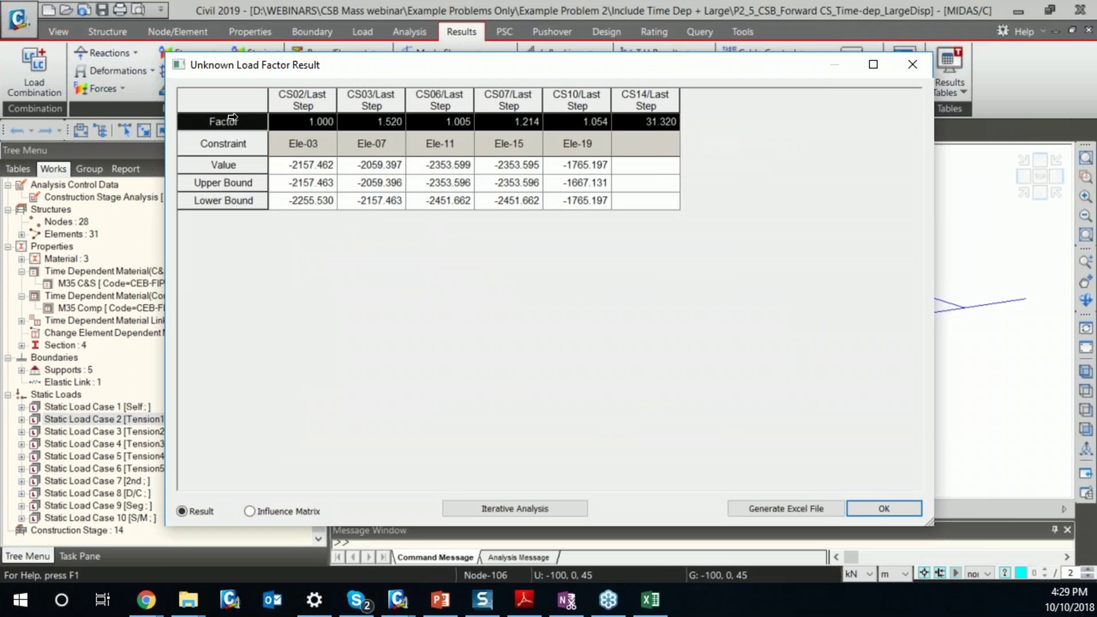
drag(316, 125, 688, 119)
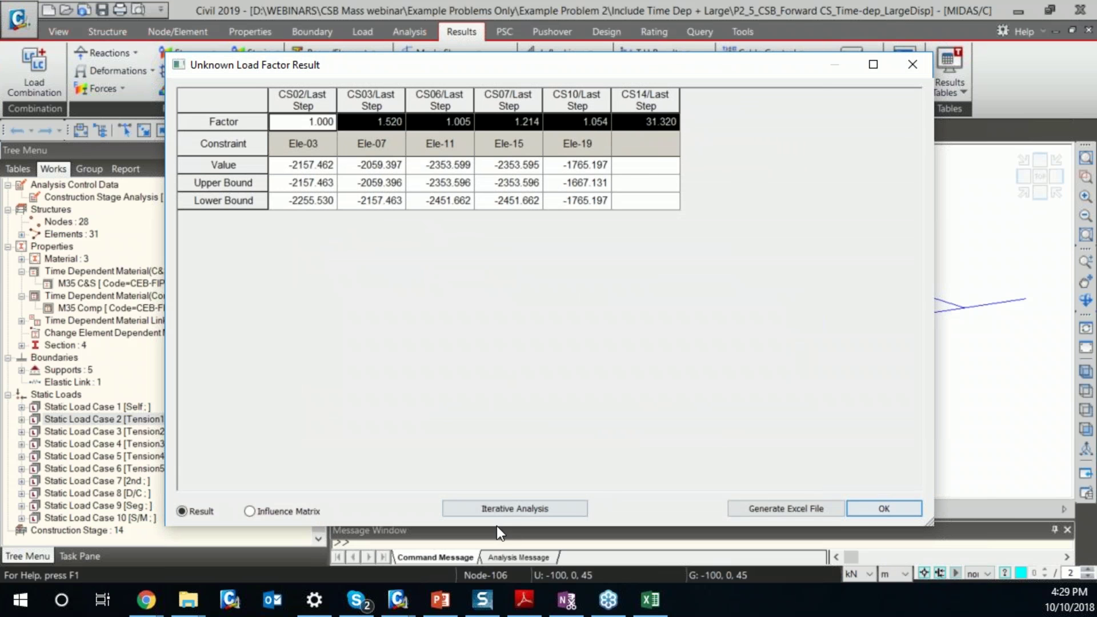
- Close the unknown load factor results and leave the Forward group's details without saving changes
click(896, 511)
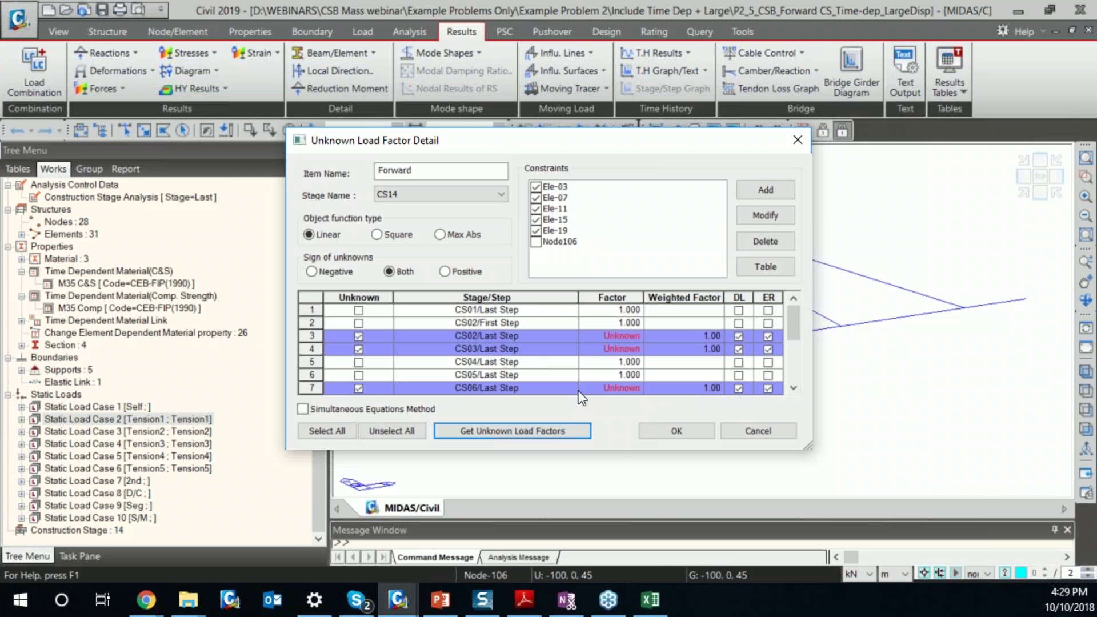
click(568, 431)
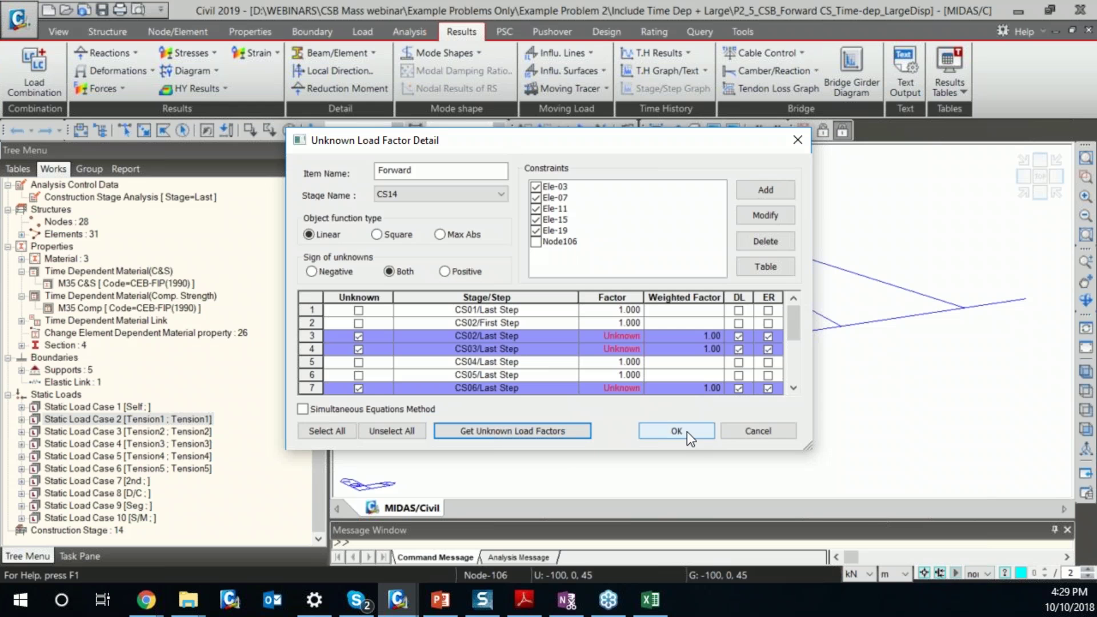
click(776, 430)
key(alt+Tab)
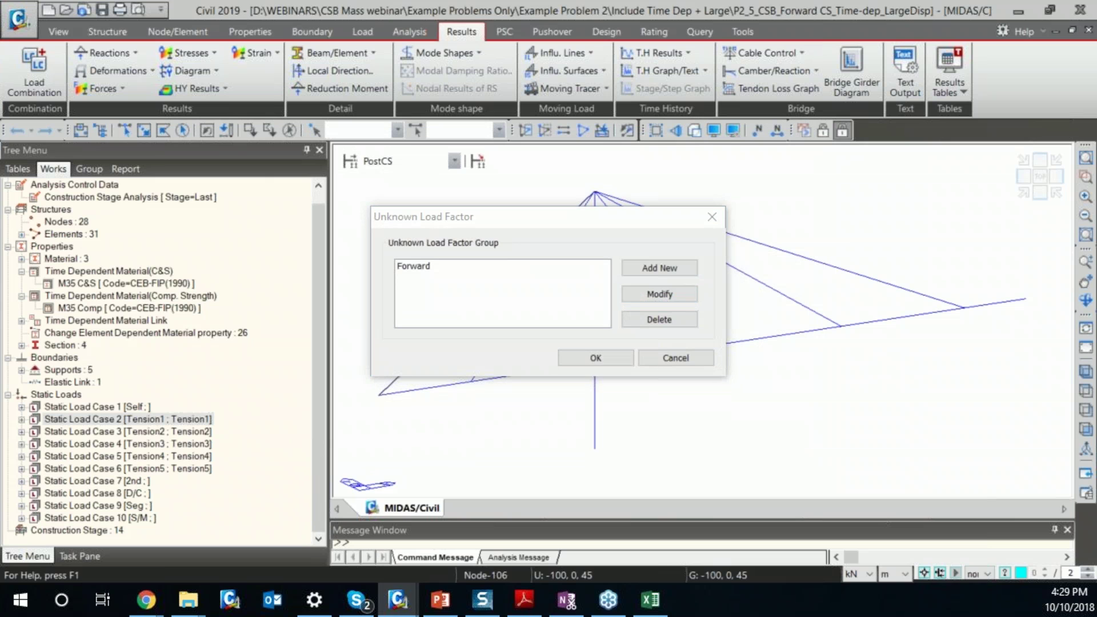
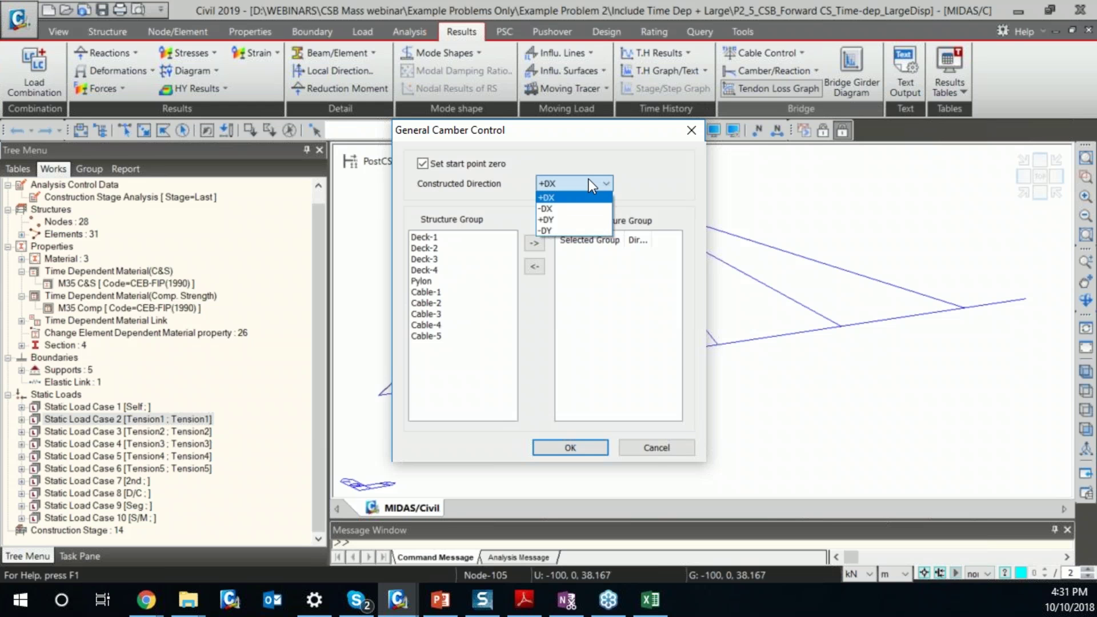
- Cancel the General Camber Control settings and switch the model to the front view
click(650, 445)
click(652, 445)
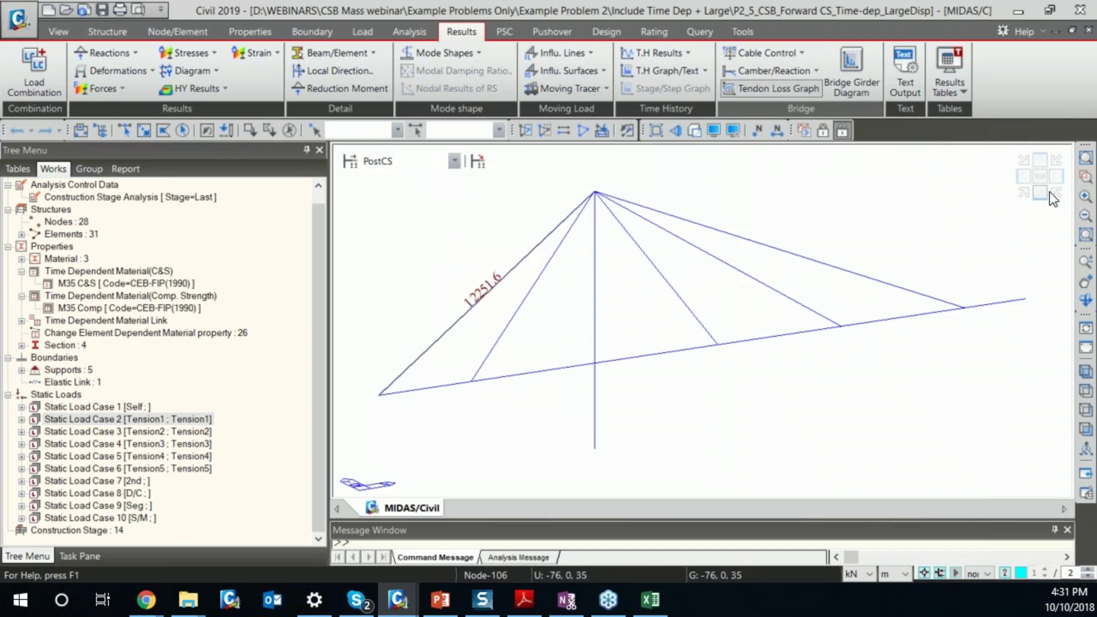
key(ctrl+F)
- Return the model to preprocessing mode and create a structure group named GIrder +
click(90, 169)
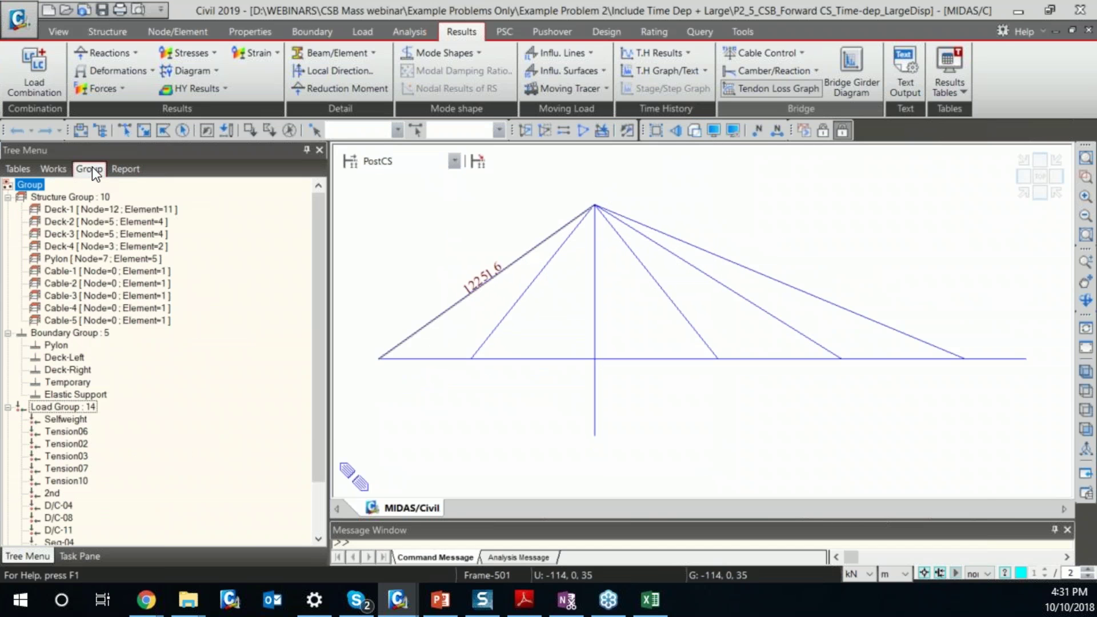
right_click(78, 198)
click(118, 210)
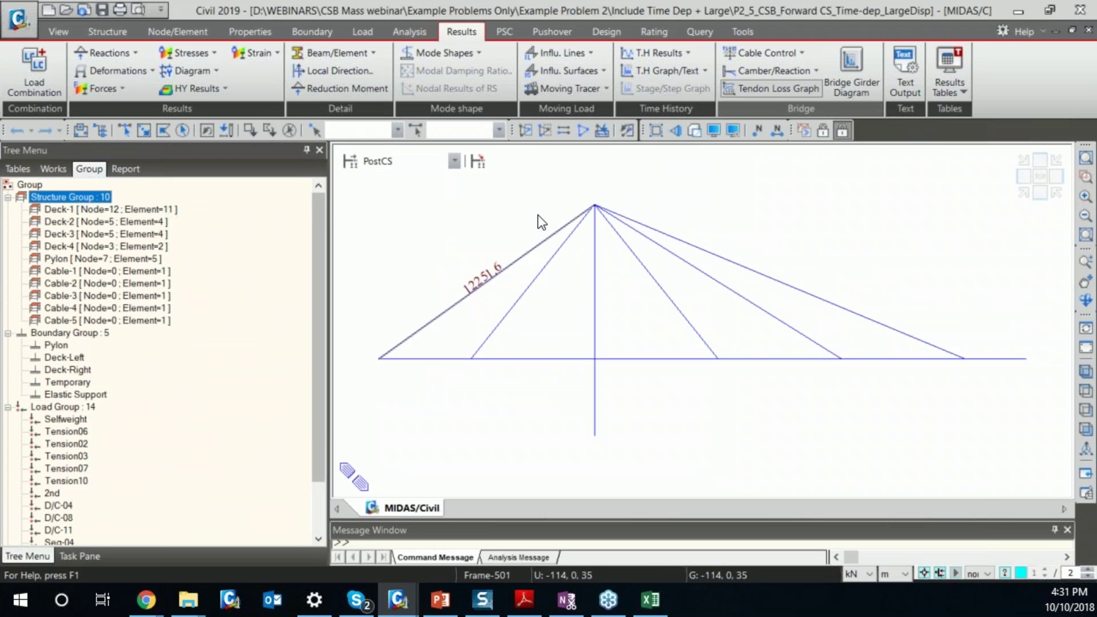
click(824, 130)
right_click(87, 198)
click(115, 208)
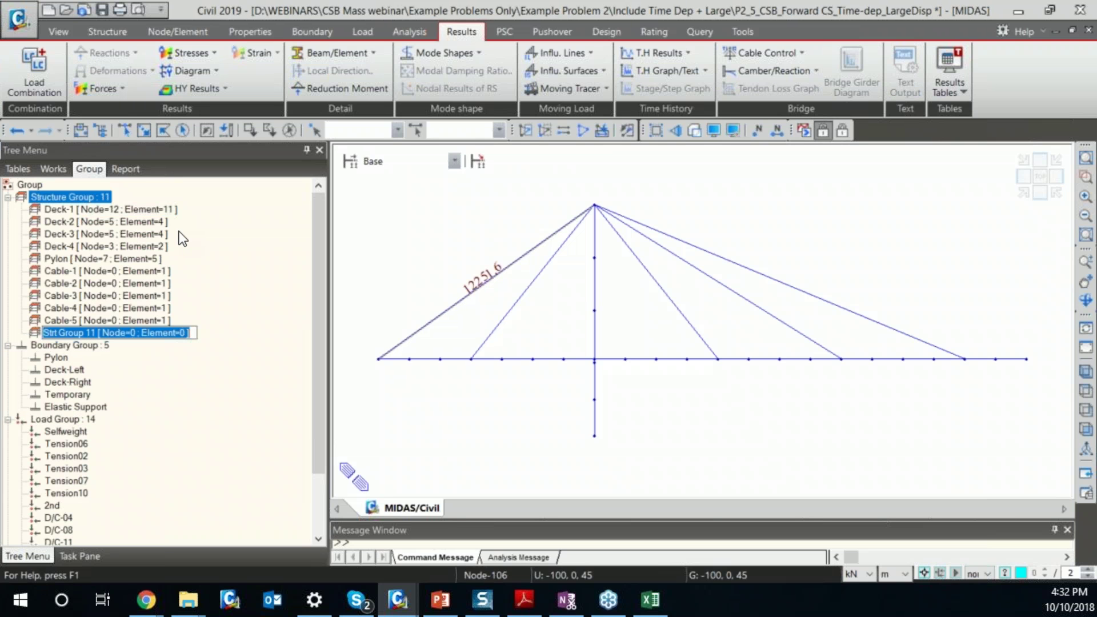
text(Girder +)
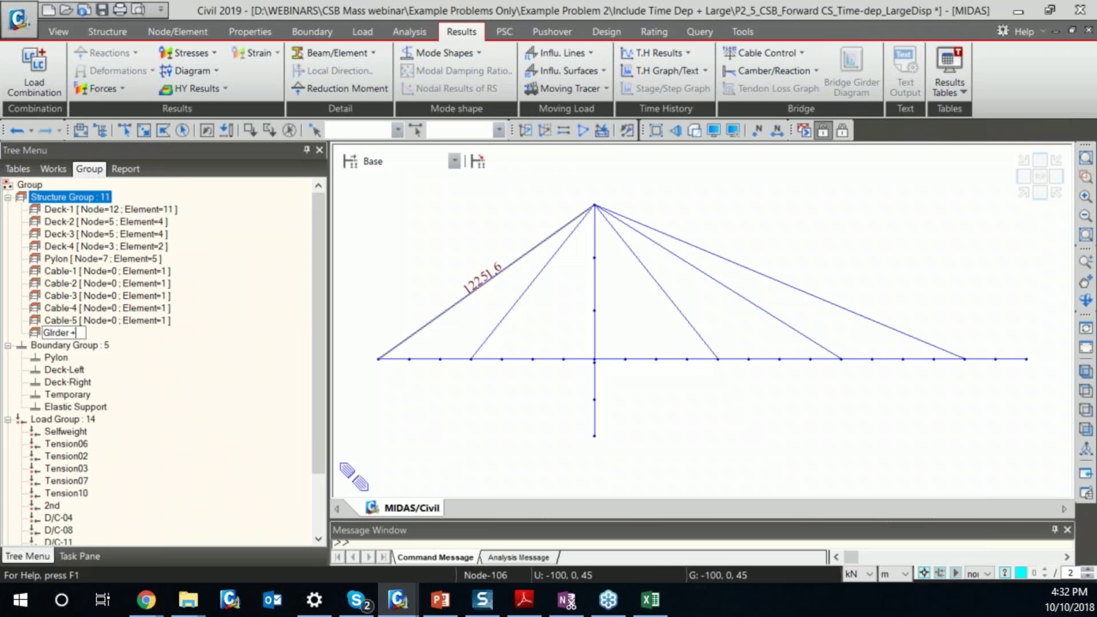
key(Return)
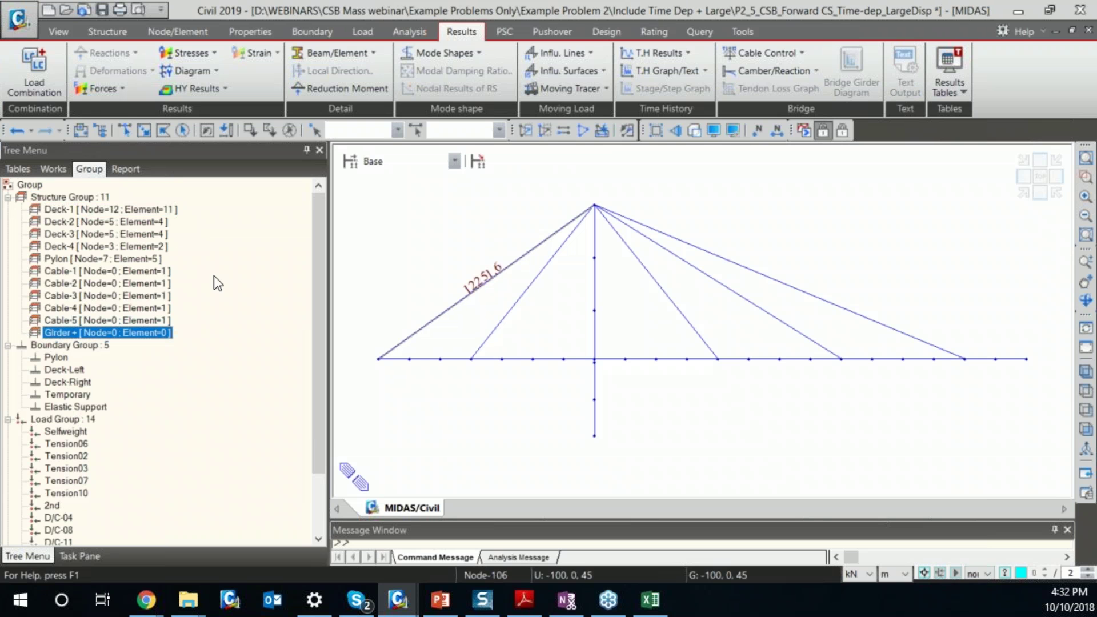
- Select the deck elements by material, exclude those left of the pylon, and assign elements 8 to 21 to GIrder +
click(124, 130)
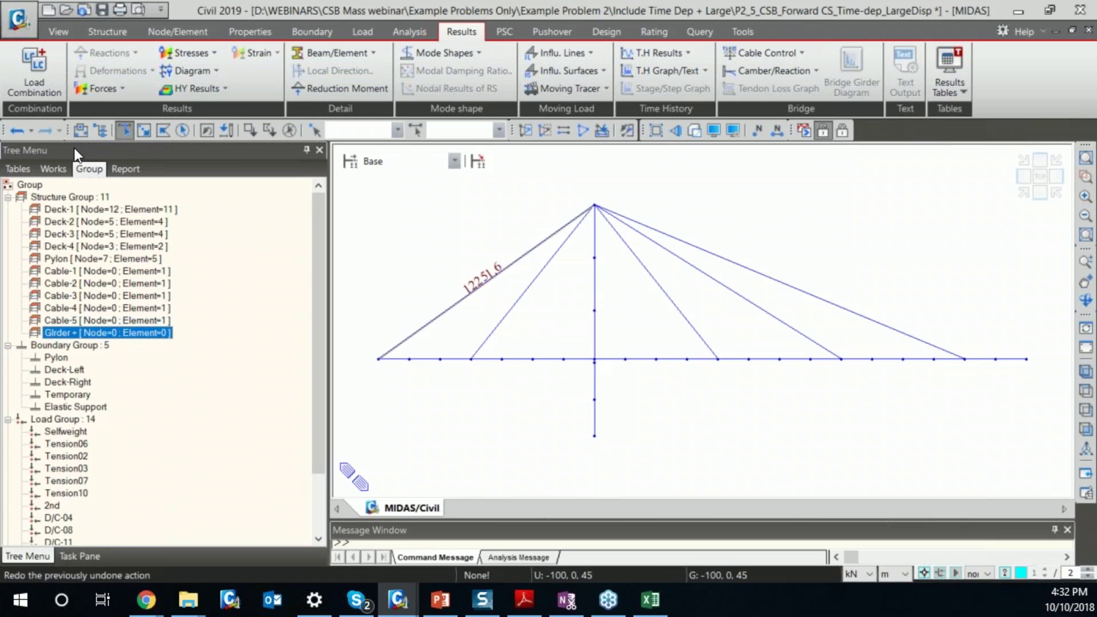
click(51, 169)
double_click(67, 245)
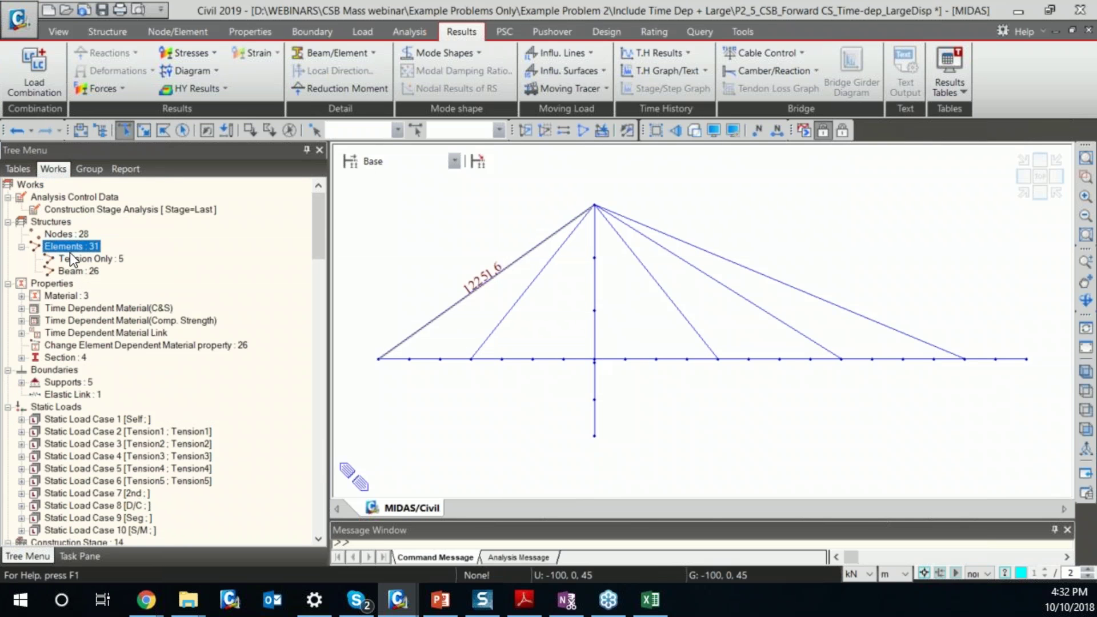
double_click(77, 272)
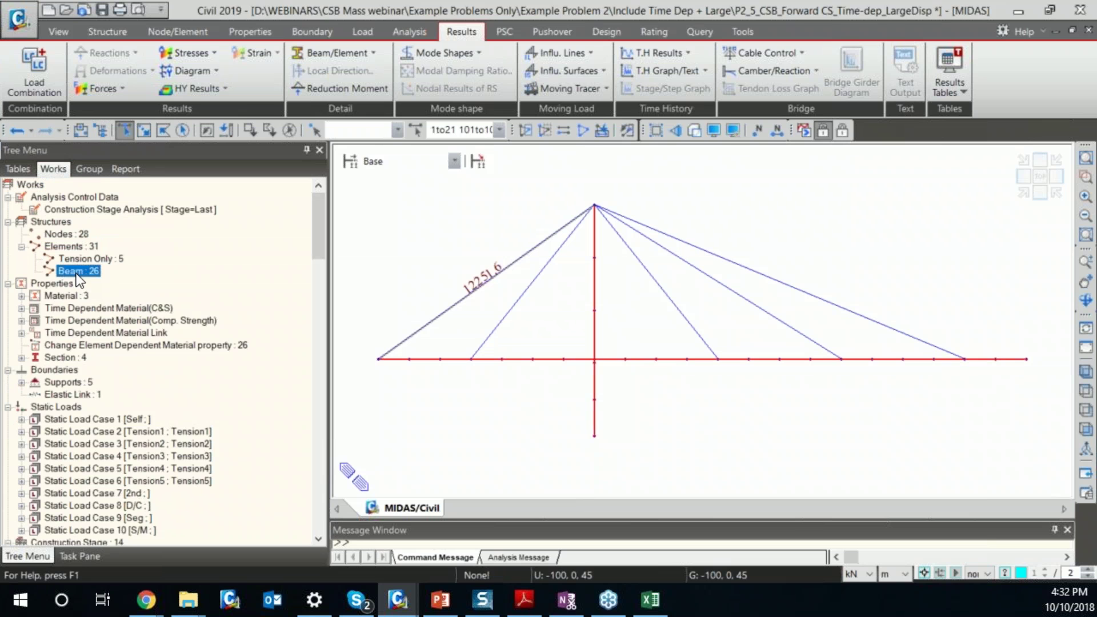
double_click(70, 297)
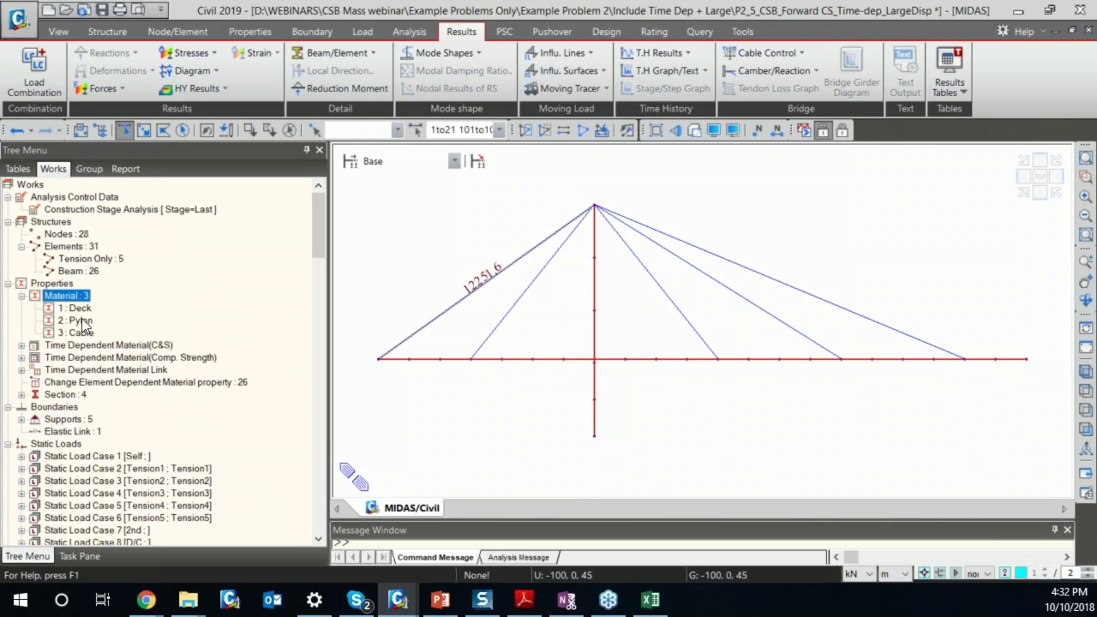
click(101, 167)
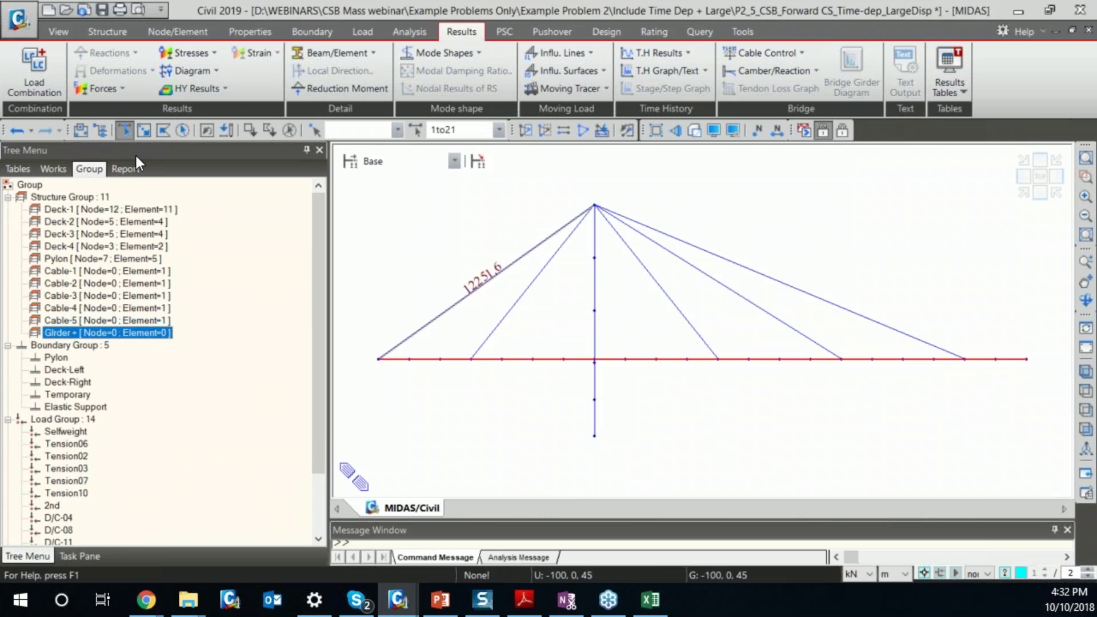
click(250, 131)
mouse_move(359, 331)
mouse_down()
mouse_move(466, 374)
mouse_move(606, 383)
mouse_up()
drag(166, 332, 504, 326)
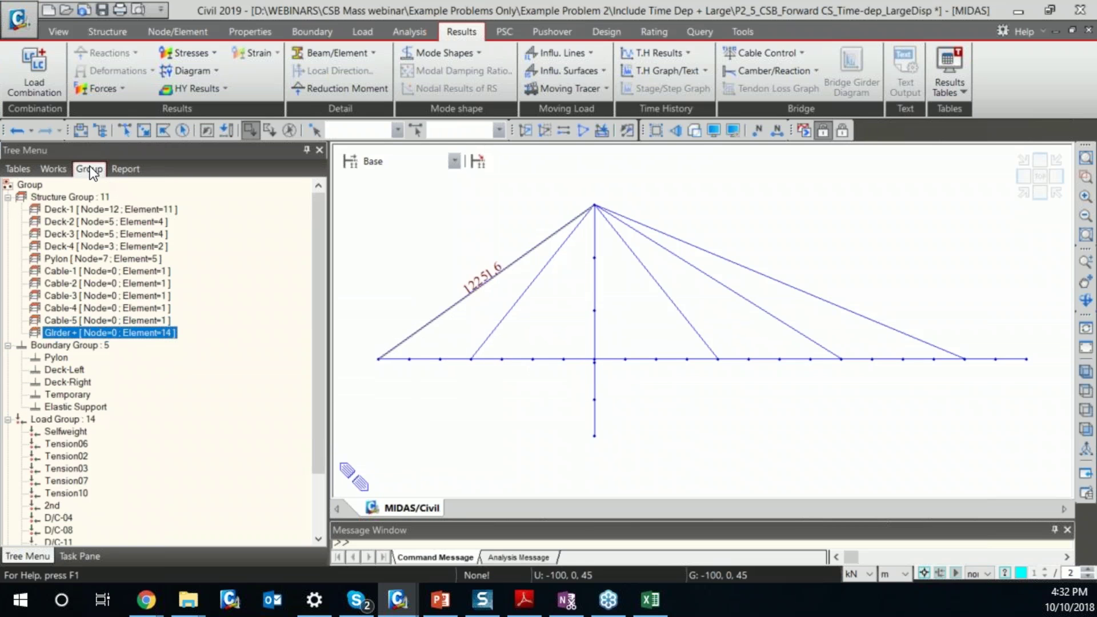
- Create another structure group named Girder - and clear the element selection
right_click(85, 197)
click(121, 211)
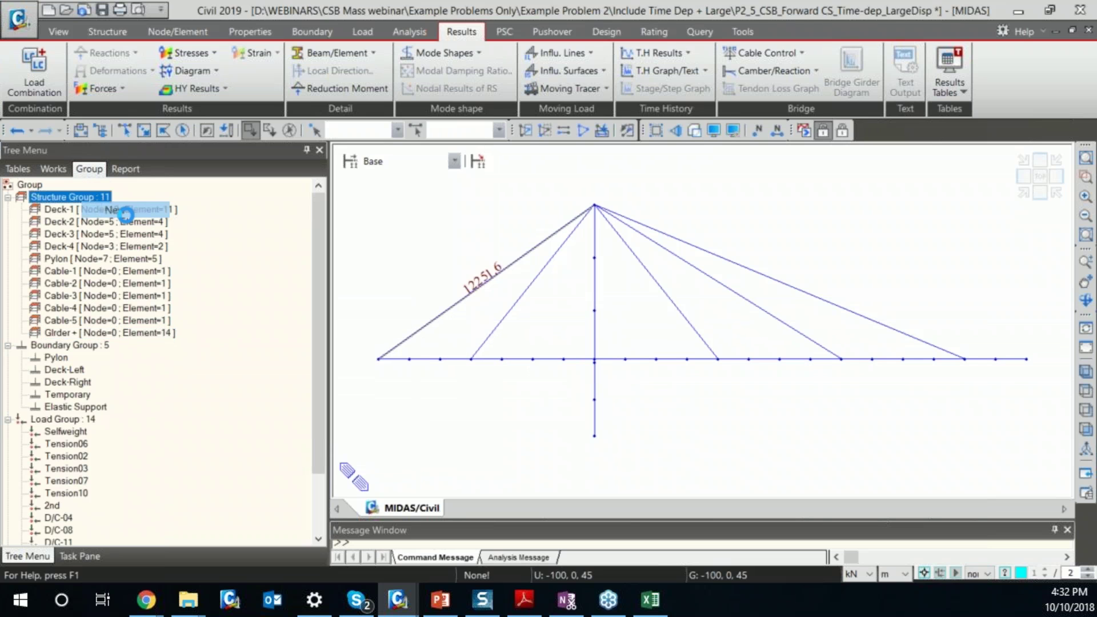
text(Girder-)
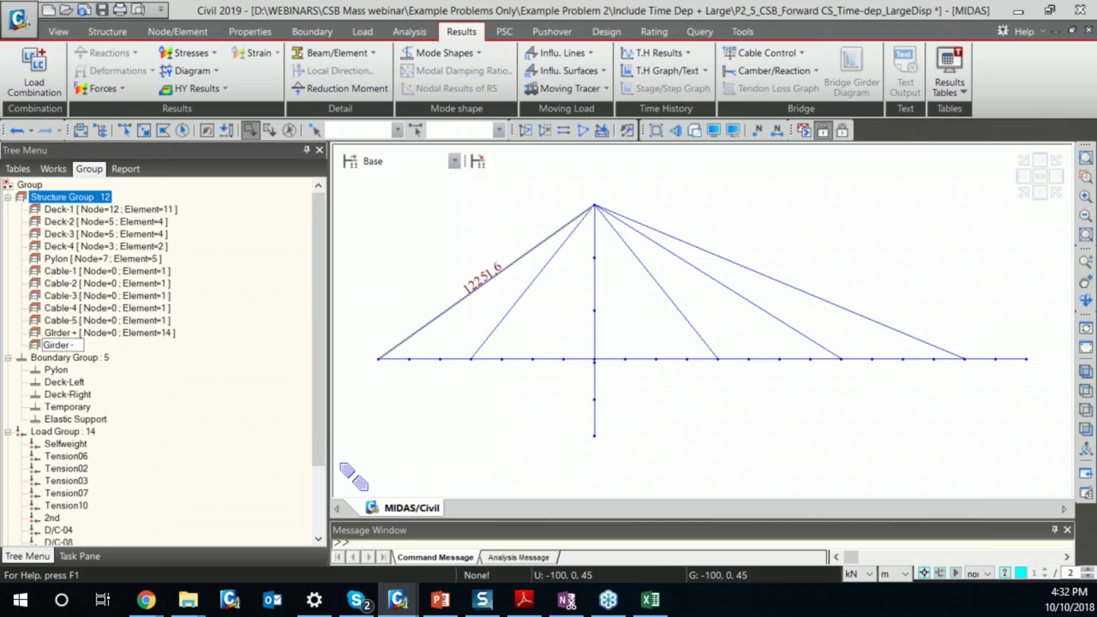
key(Return)
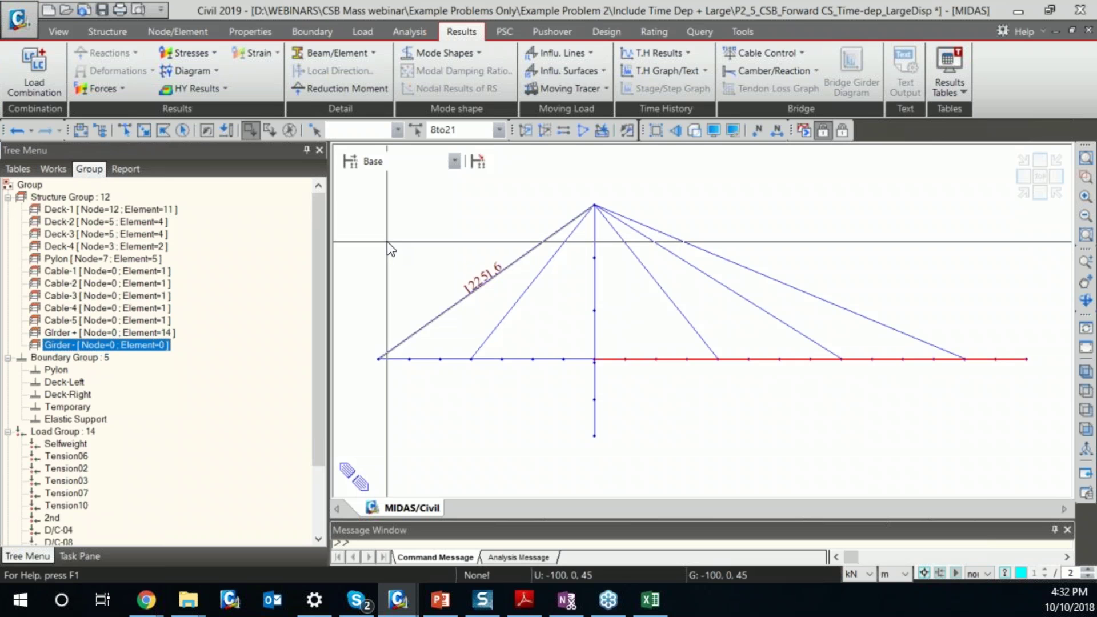
key(Escape)
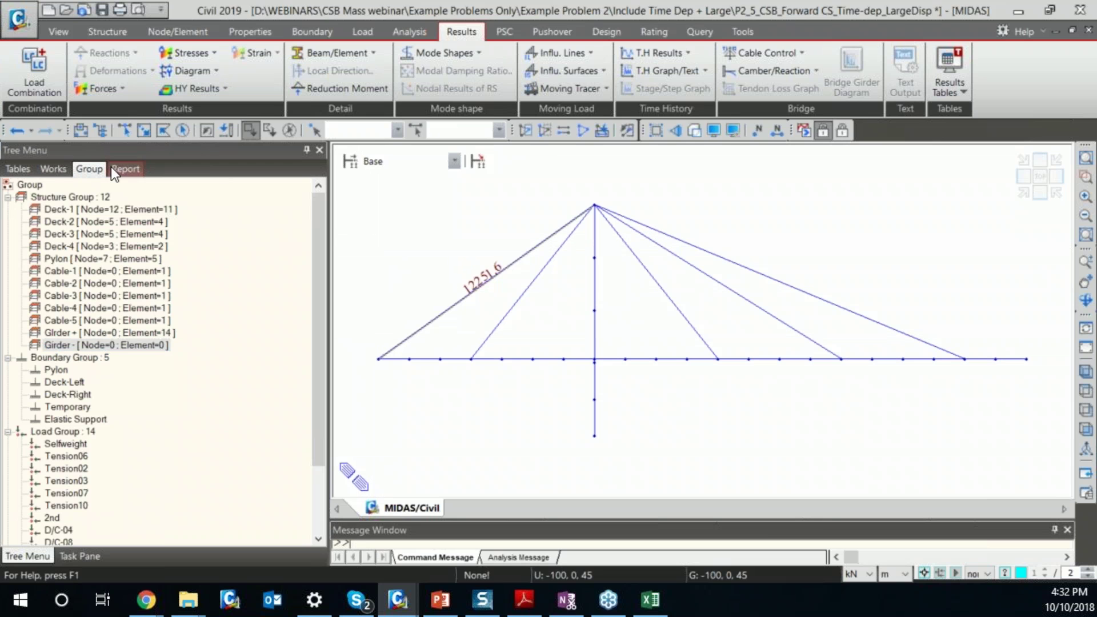
- Select the deck elements by material, exclude those right of the pylon, and assign elements 1 to 7 to Girder -
click(57, 169)
double_click(80, 308)
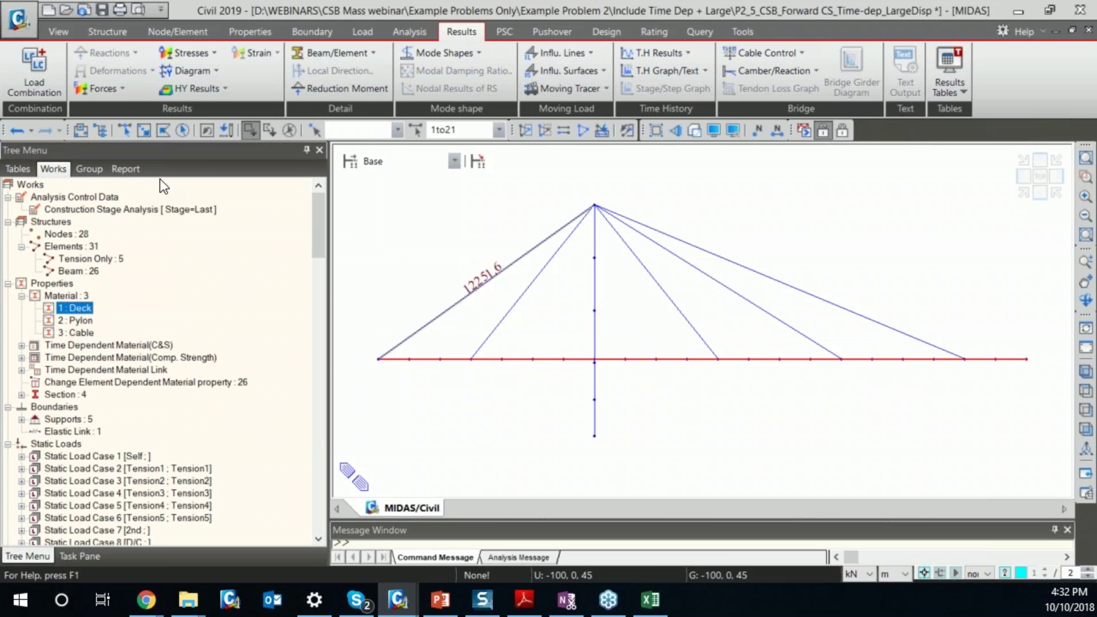
shift+drag(578, 343, 1034, 384)
click(89, 169)
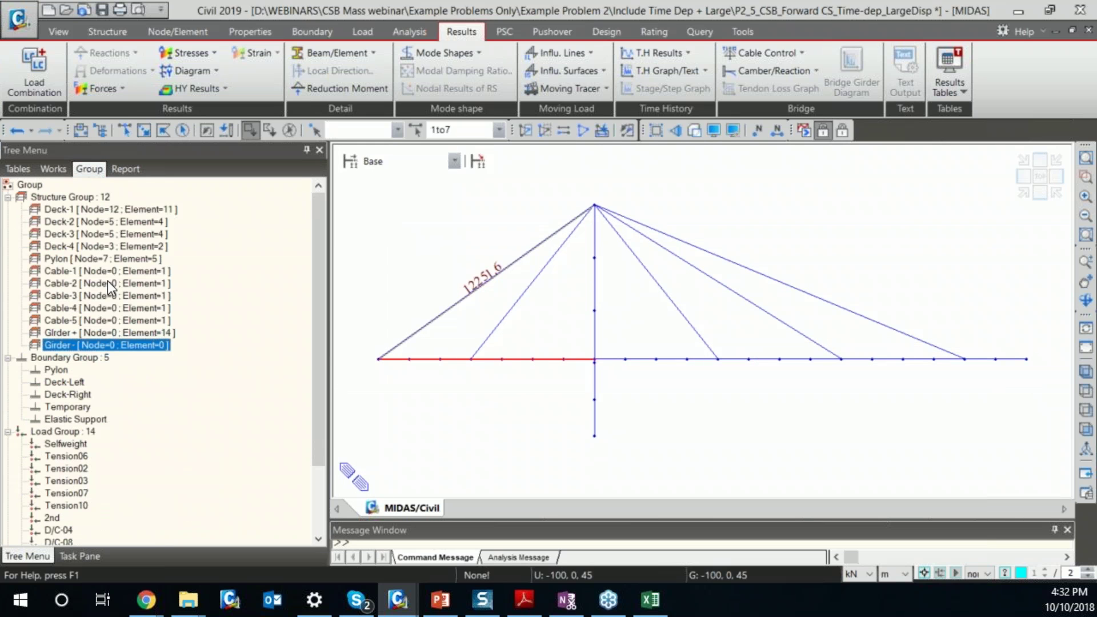
drag(97, 345, 454, 283)
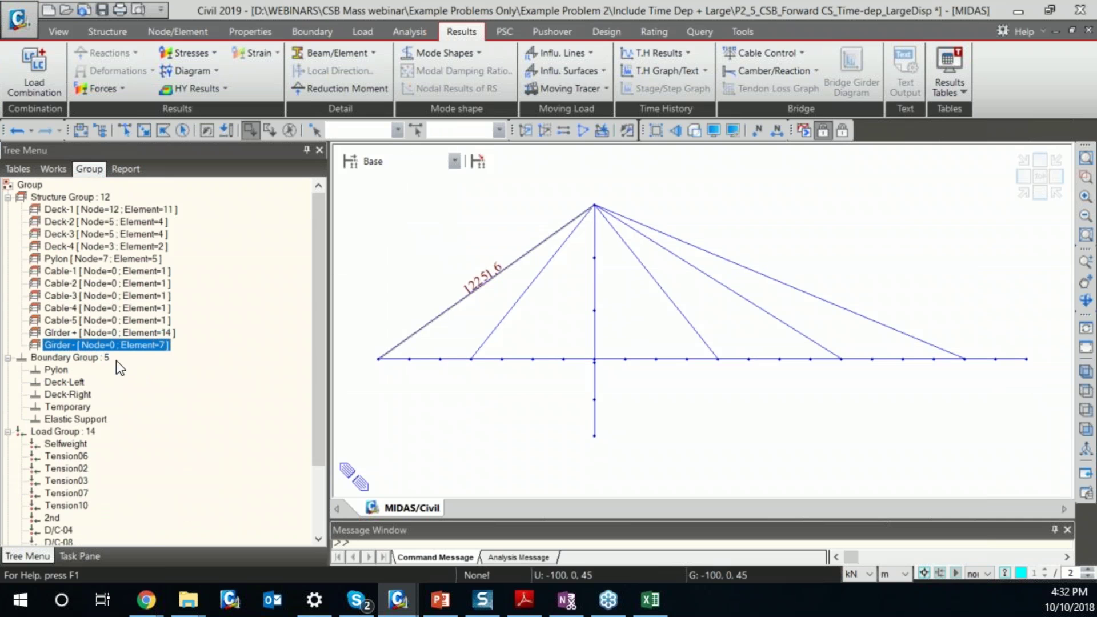
- Return to postprocessing mode, open General Camber Control, and add structure group GIrder + with constructed direction +DX
click(842, 130)
click(779, 70)
mouse_move(786, 107)
click(894, 110)
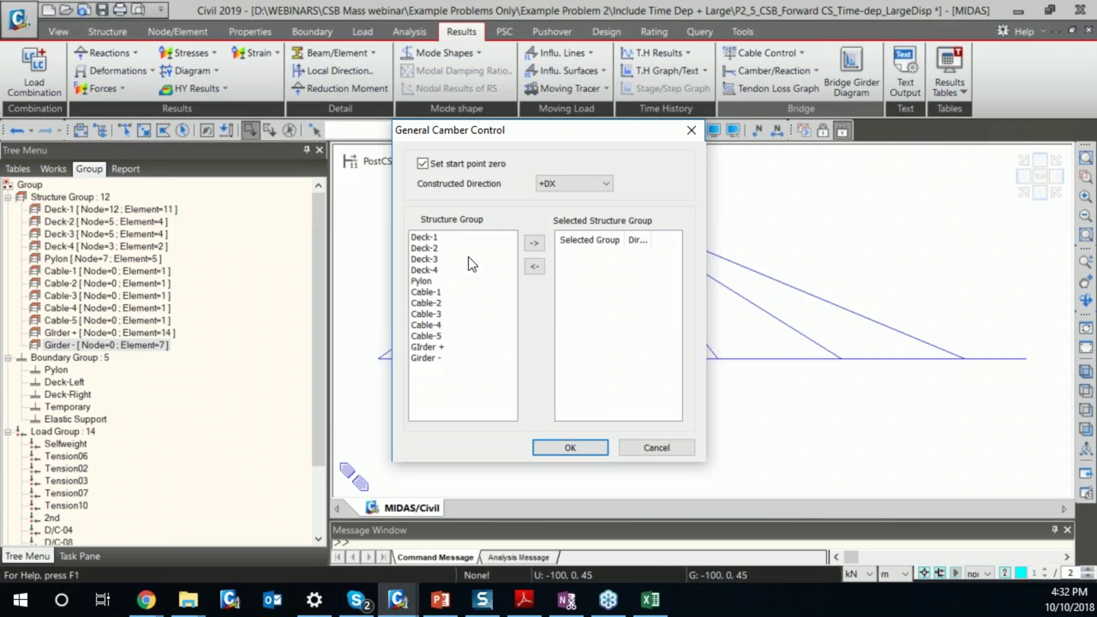
click(440, 348)
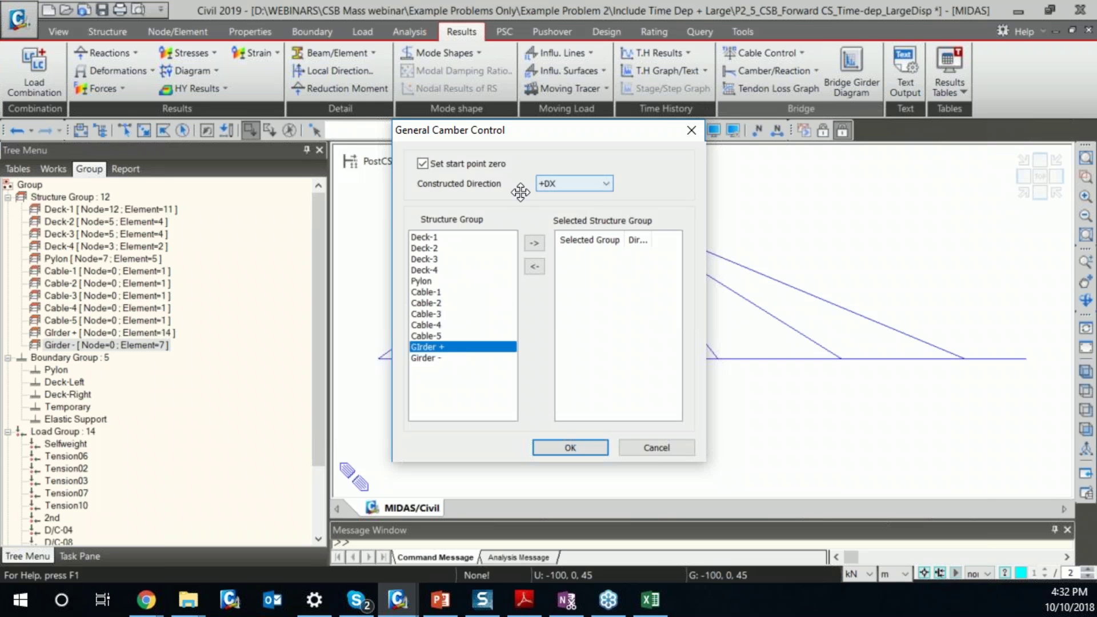
click(536, 243)
- Add structure group Girder - with constructed direction -DX and accept the general camber control settings
click(565, 184)
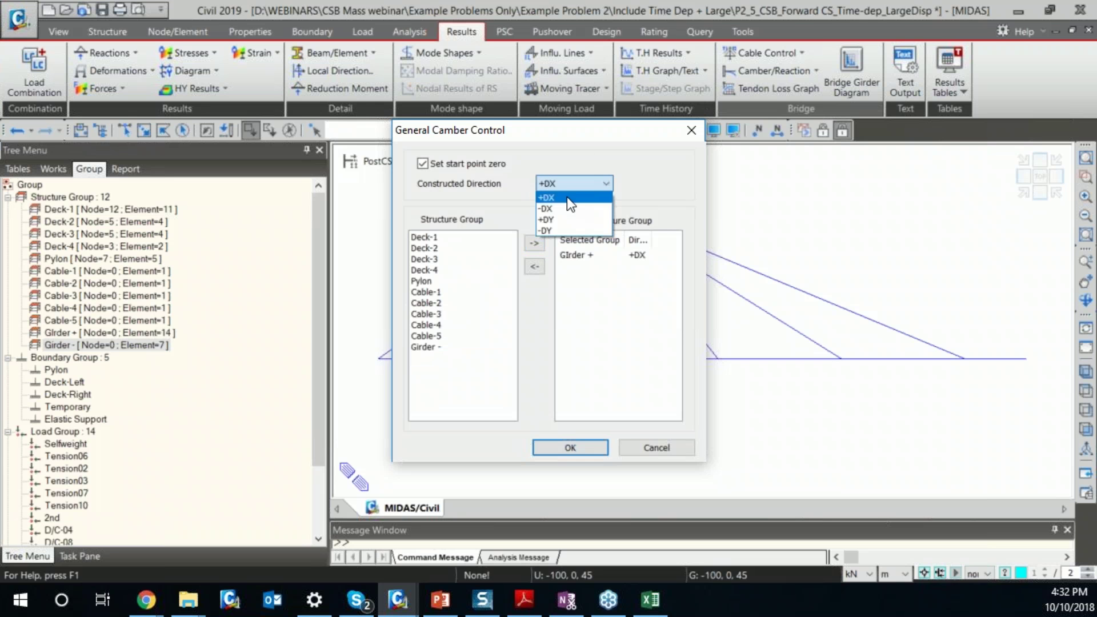
click(562, 207)
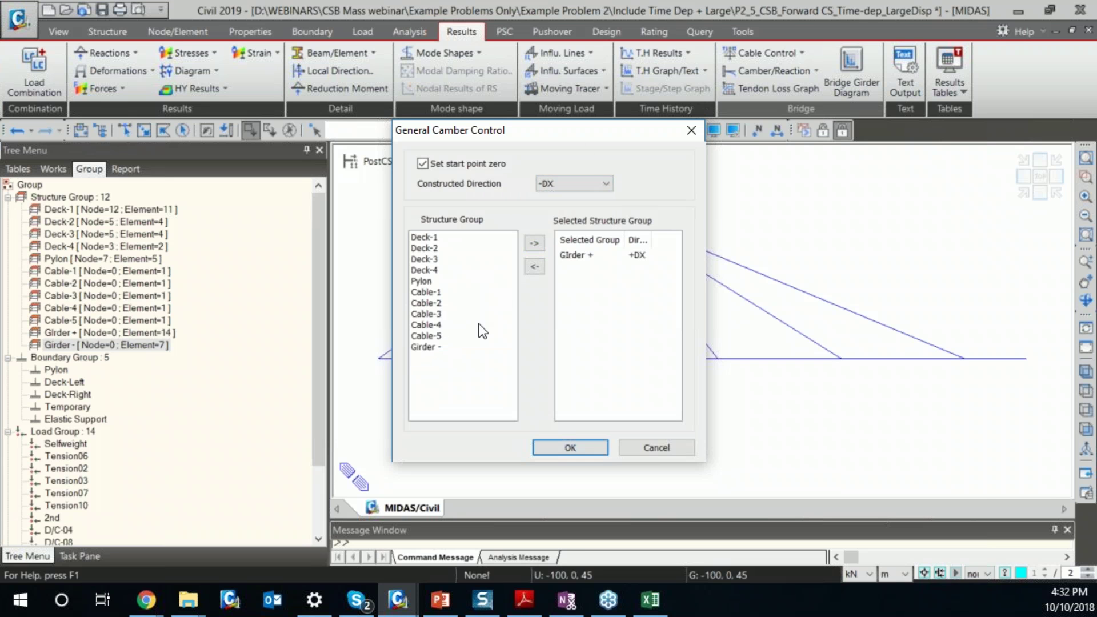
click(443, 348)
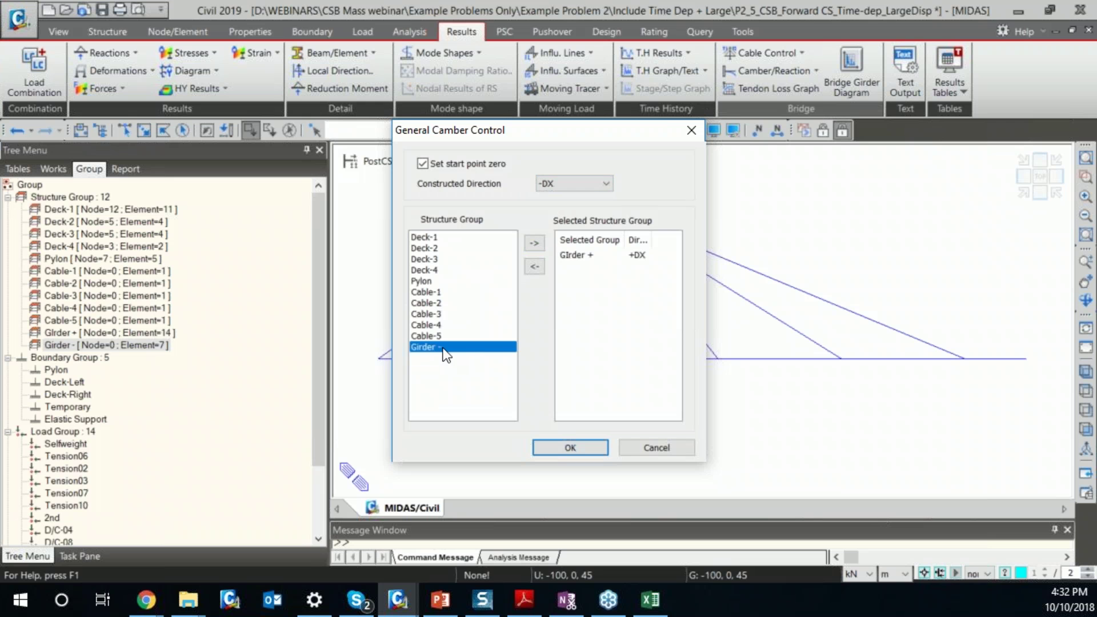
click(537, 241)
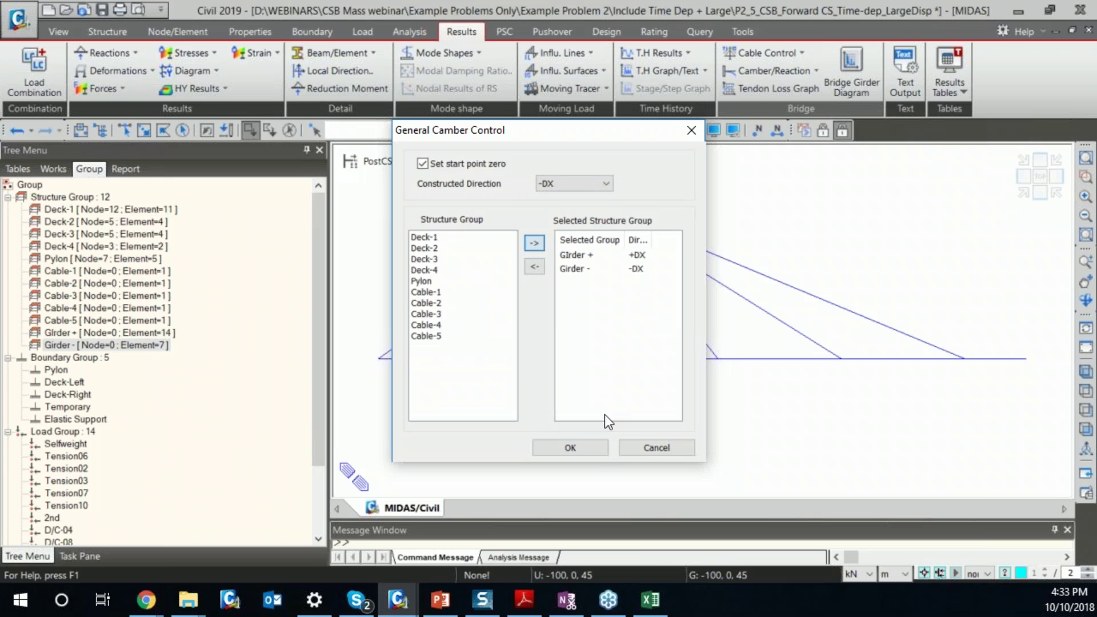
click(589, 450)
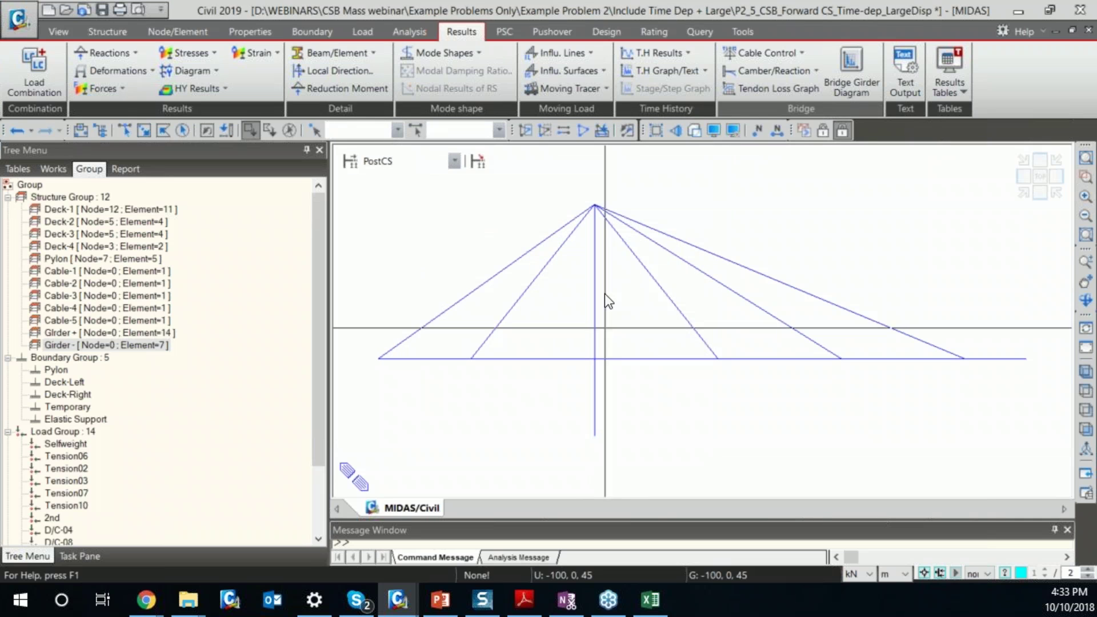
- Try twice to display the general camber graphs using only the Summation load case
click(786, 71)
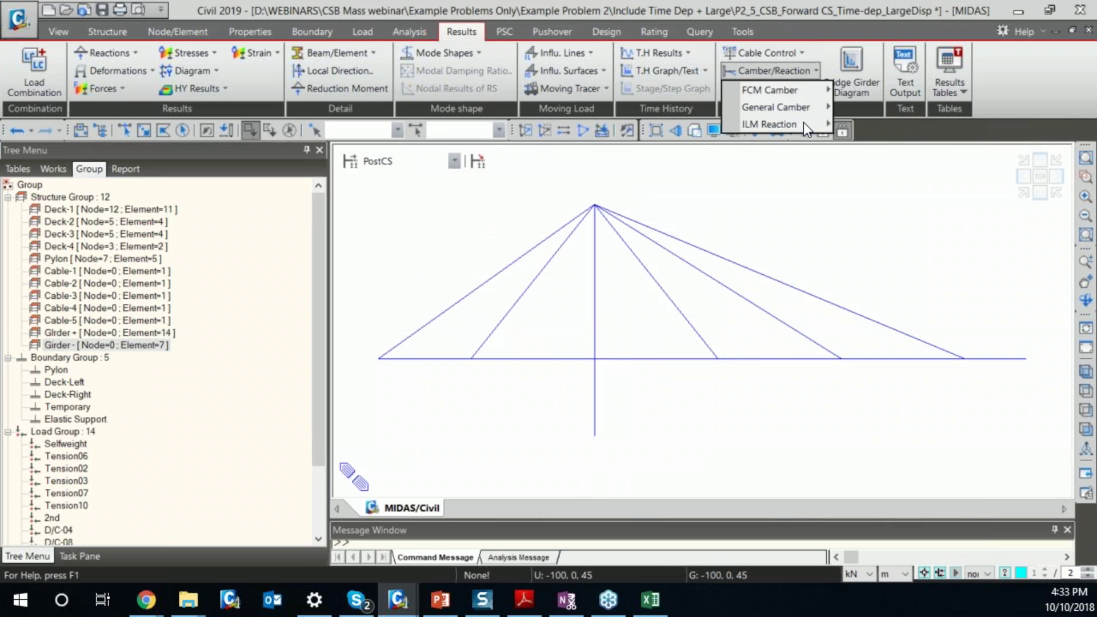
mouse_move(794, 110)
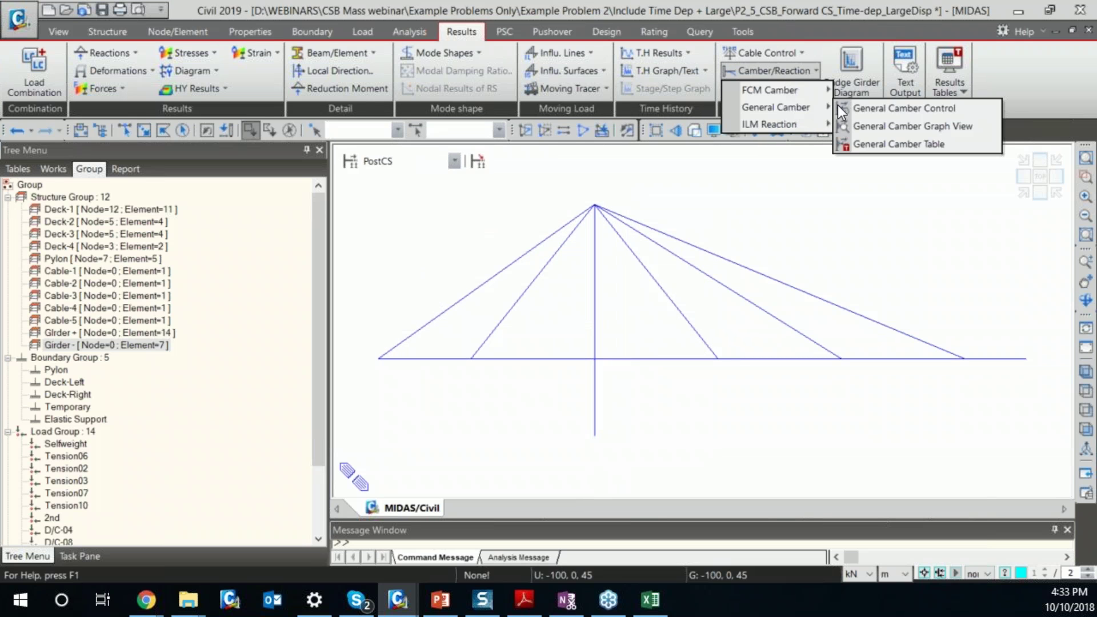
click(969, 126)
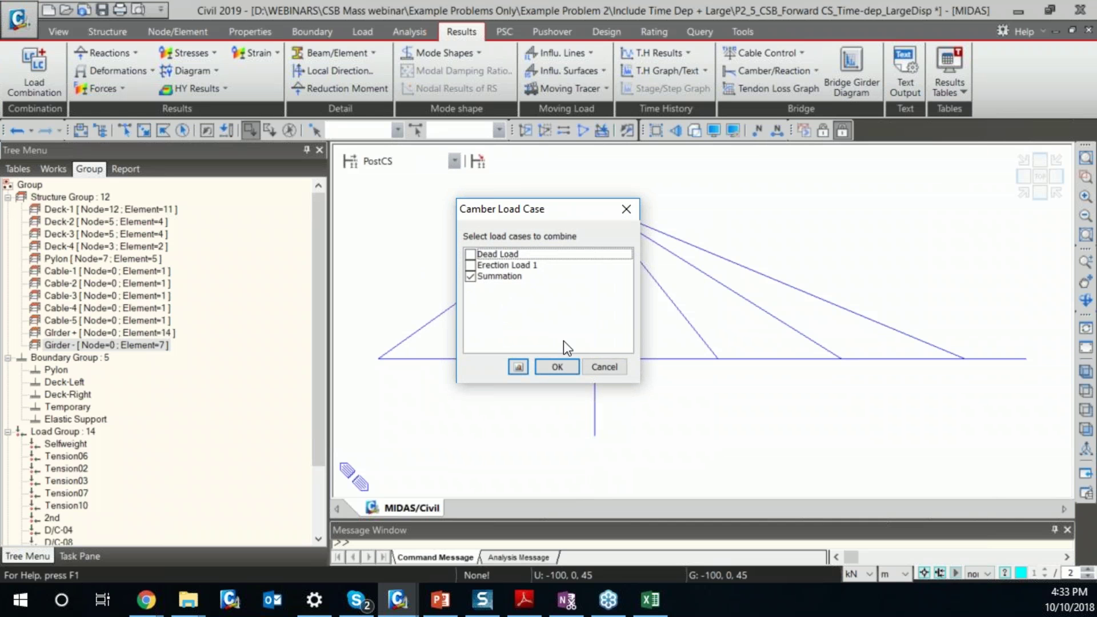
click(470, 276)
key(Down)
key(Down)
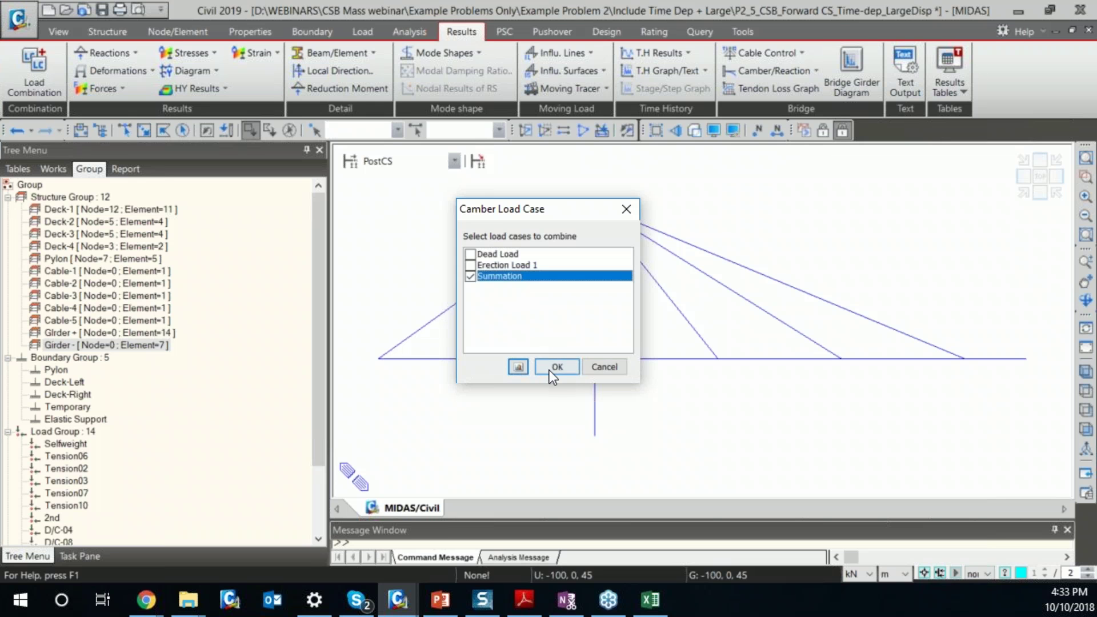
click(549, 368)
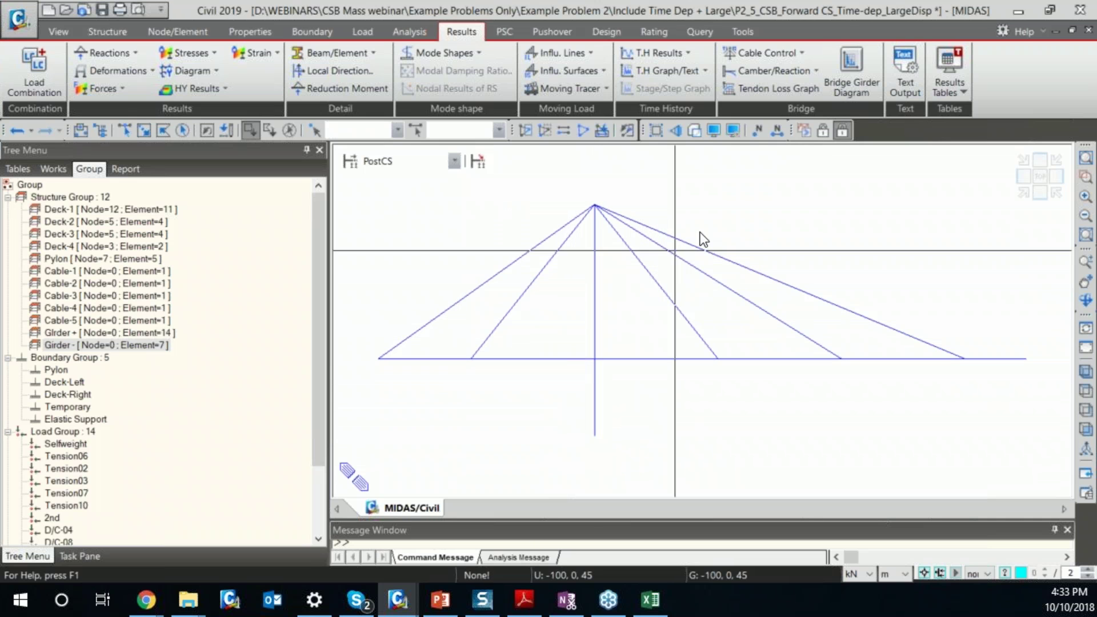
click(787, 70)
mouse_move(787, 107)
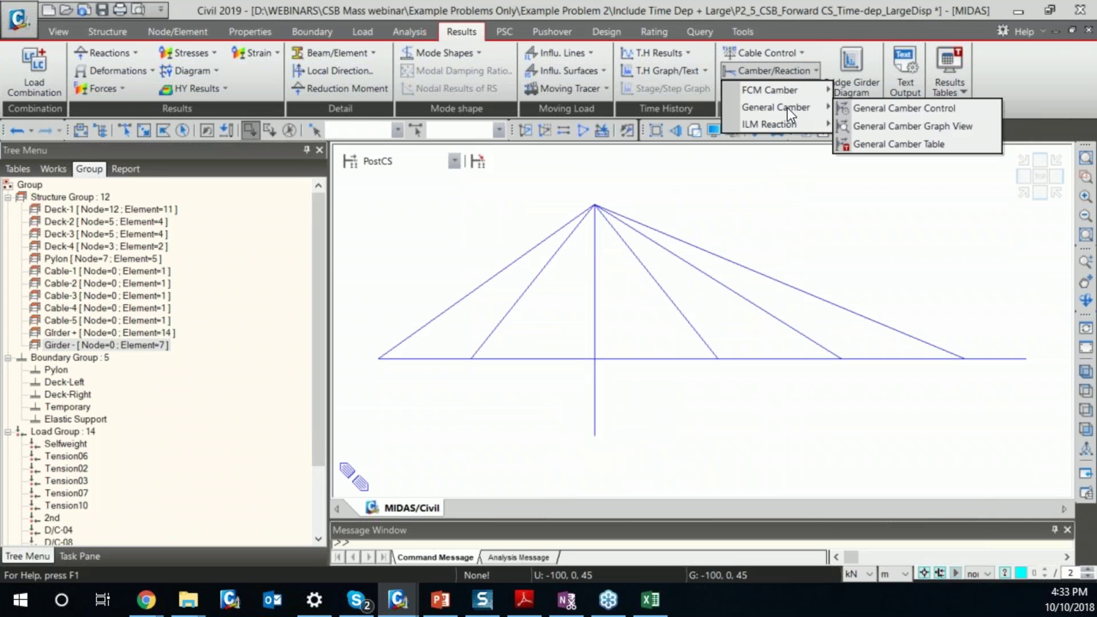
click(896, 128)
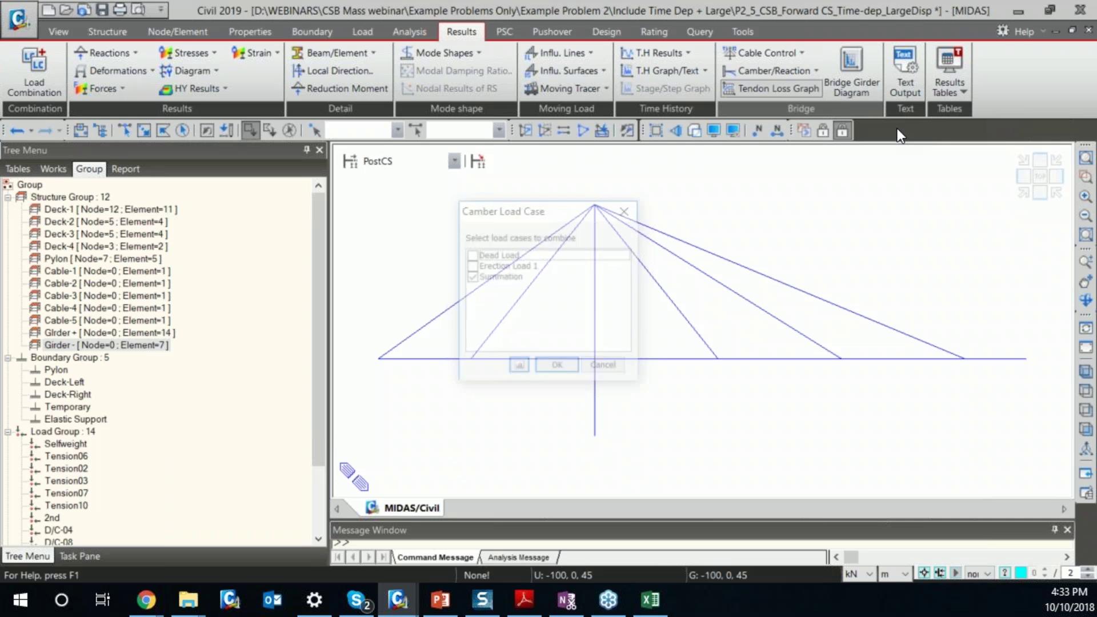
click(555, 366)
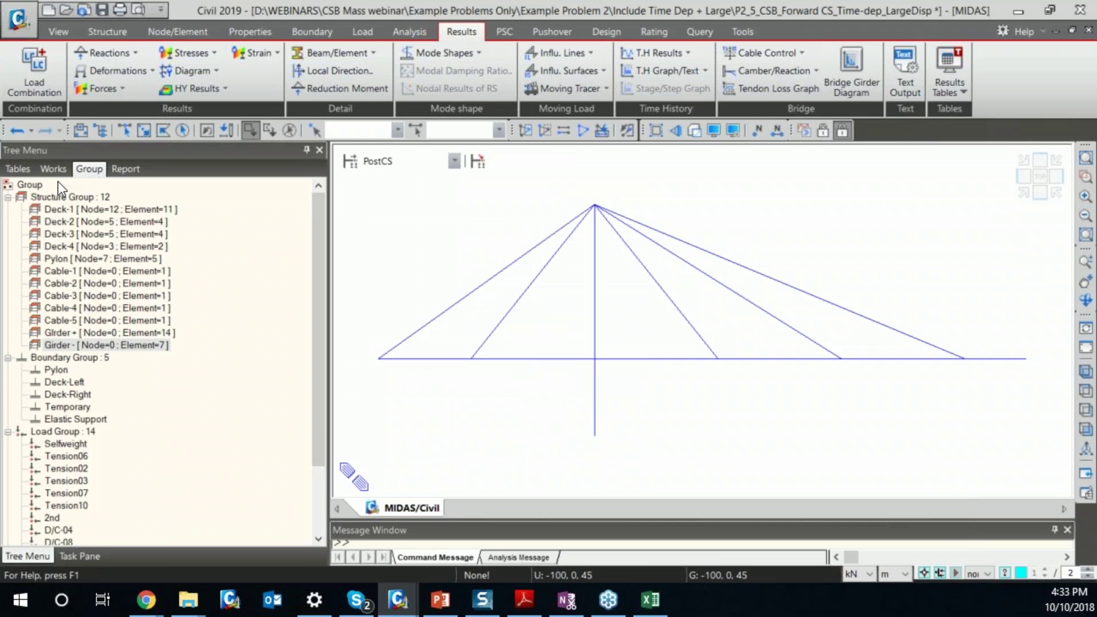
- Enlarge the message window and read the messages issued for the camber graph request
click(41, 168)
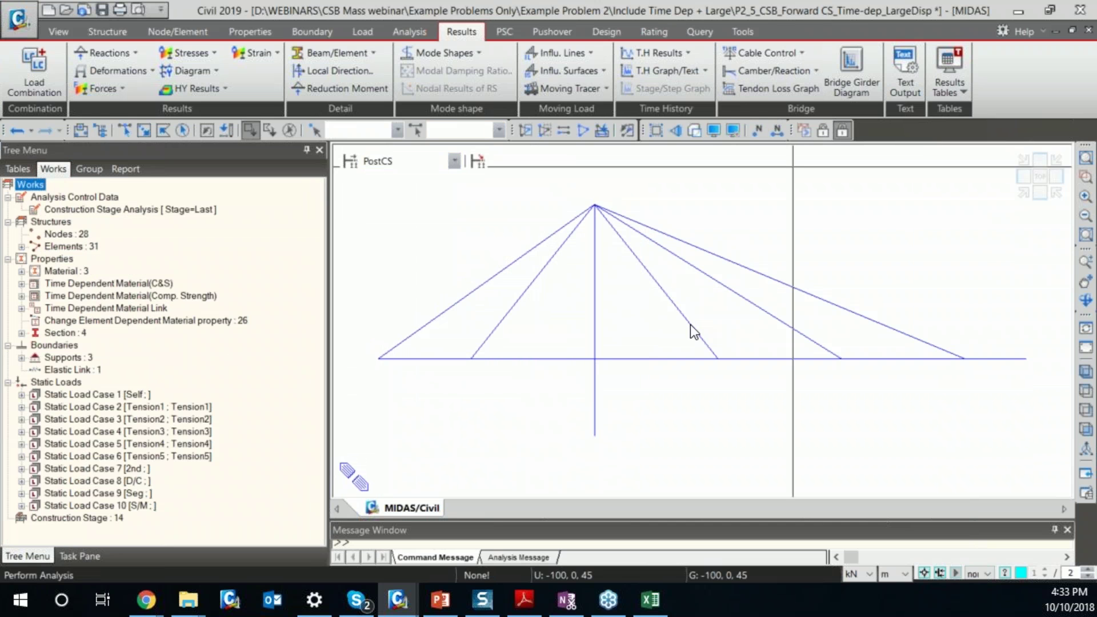
drag(487, 519, 486, 399)
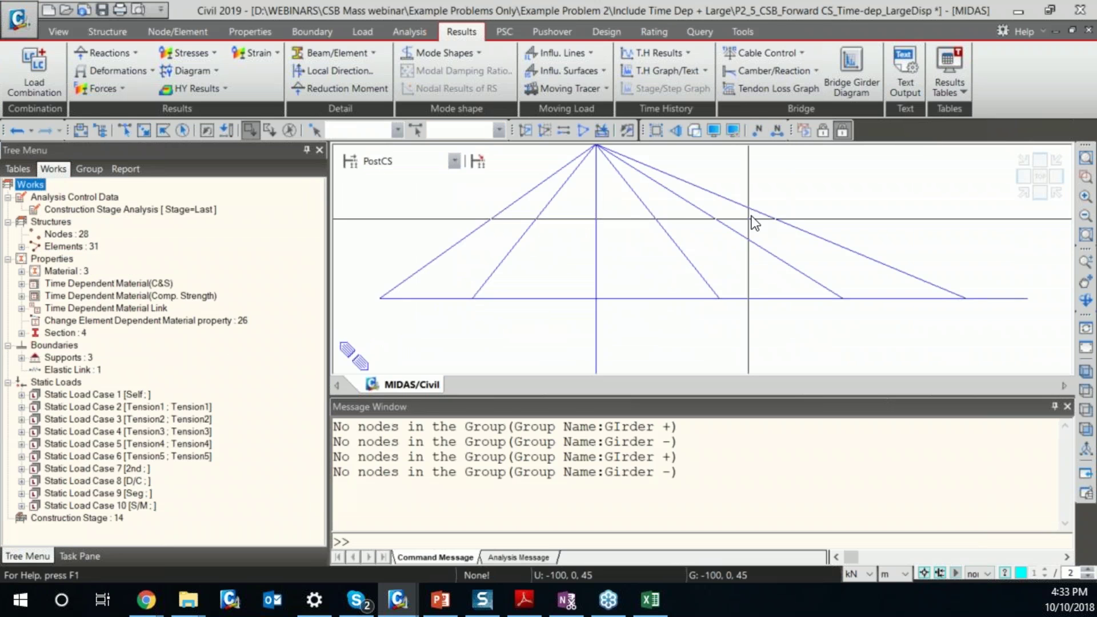
click(726, 480)
- Isolate the GIrder + elements in the PostCS stage and try to assign their nodes to the GIrder + group
click(89, 169)
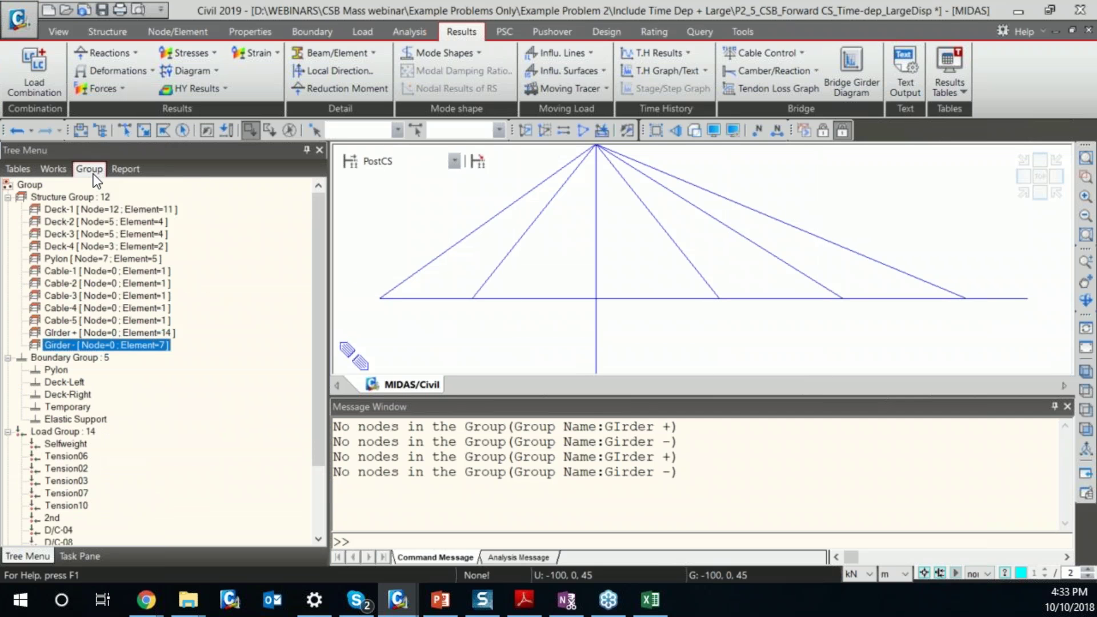
click(143, 334)
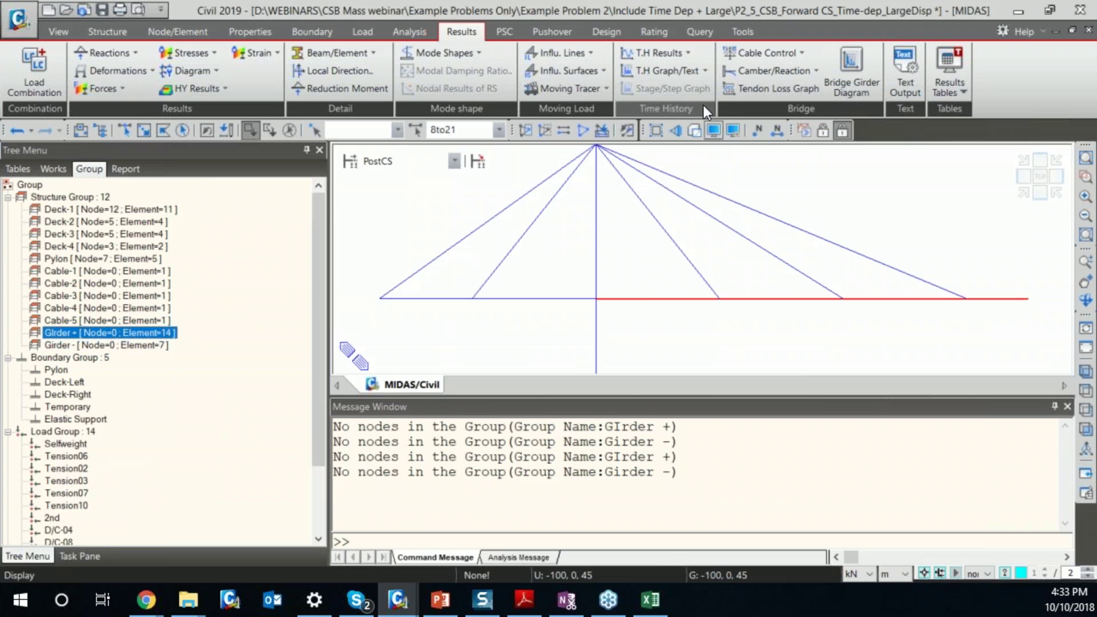
click(525, 131)
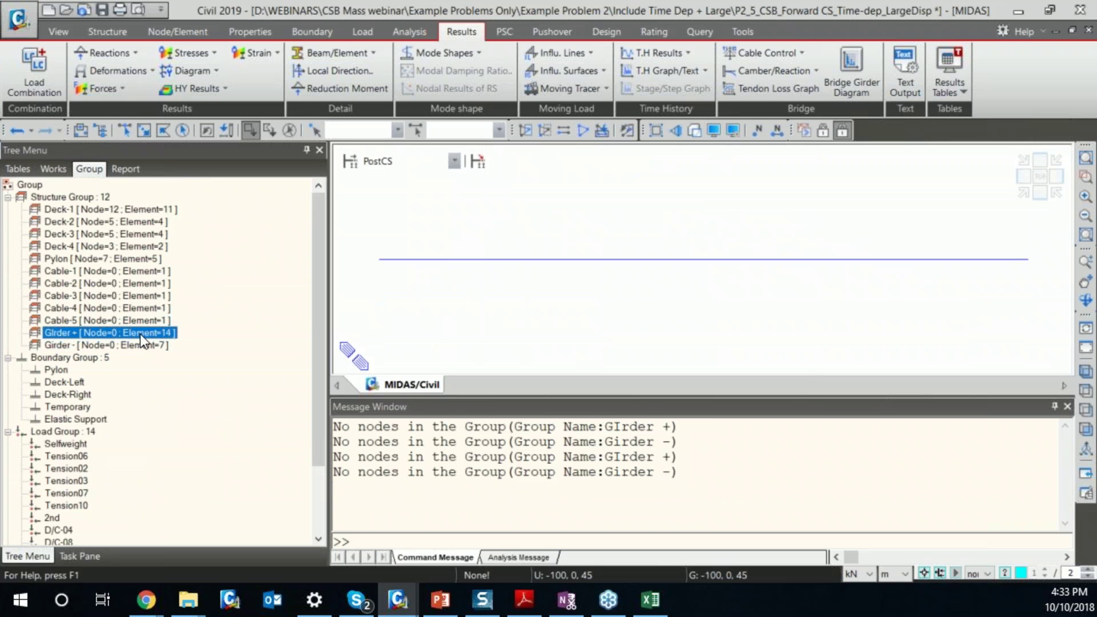
drag(260, 332, 491, 316)
drag(154, 333, 629, 311)
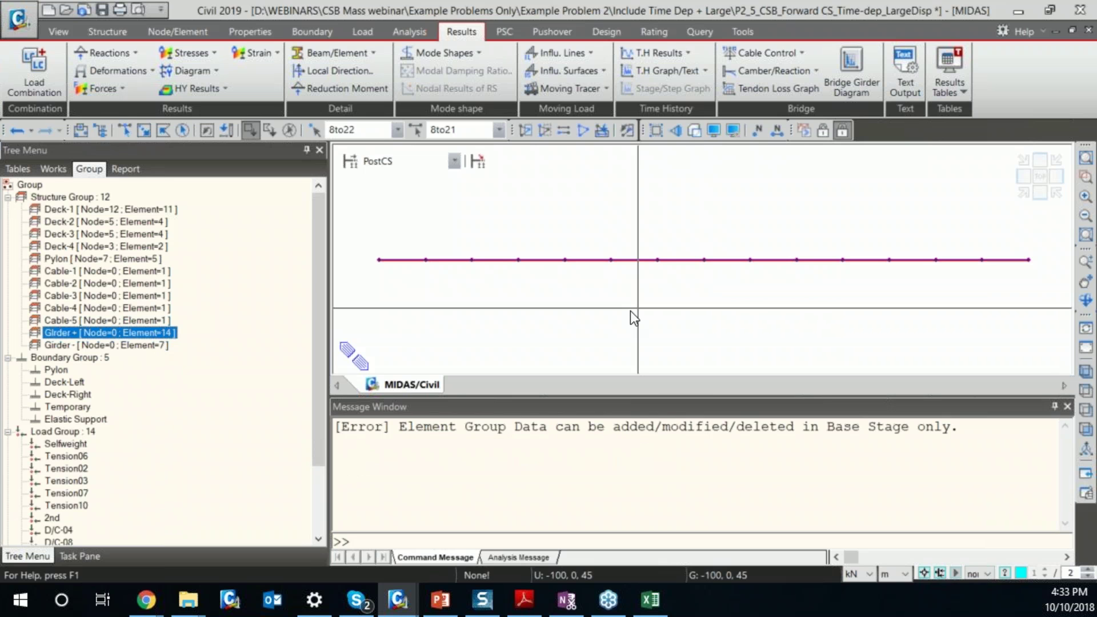
- Return to preprocessing mode, isolate the GIrder + elements, and assign nodes 8 to 22 to the GIrder + group
click(804, 130)
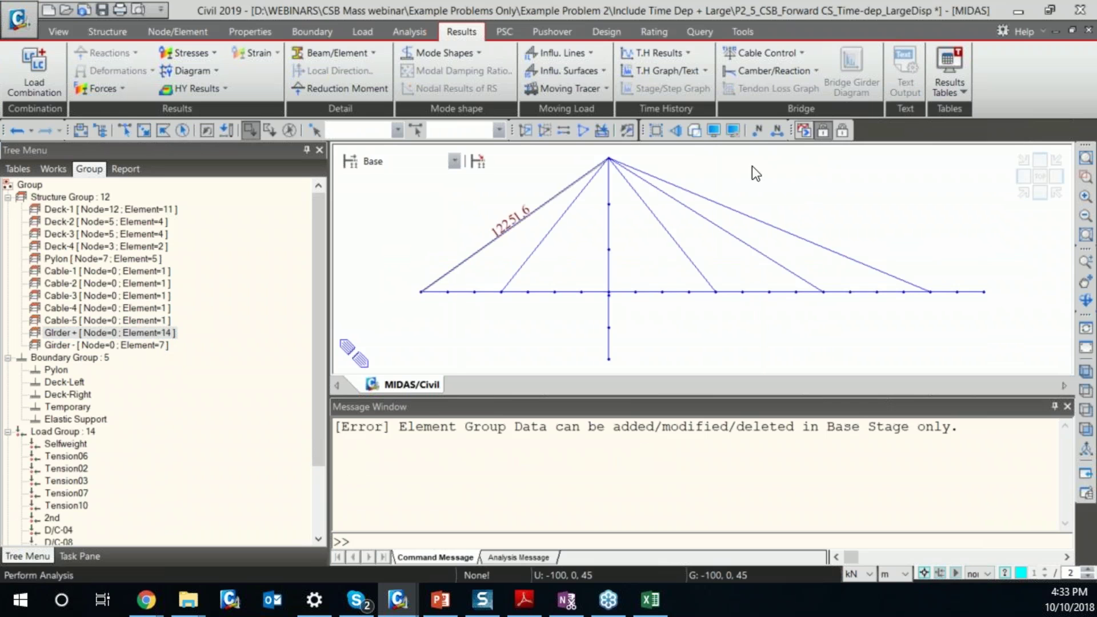
drag(150, 331, 462, 166)
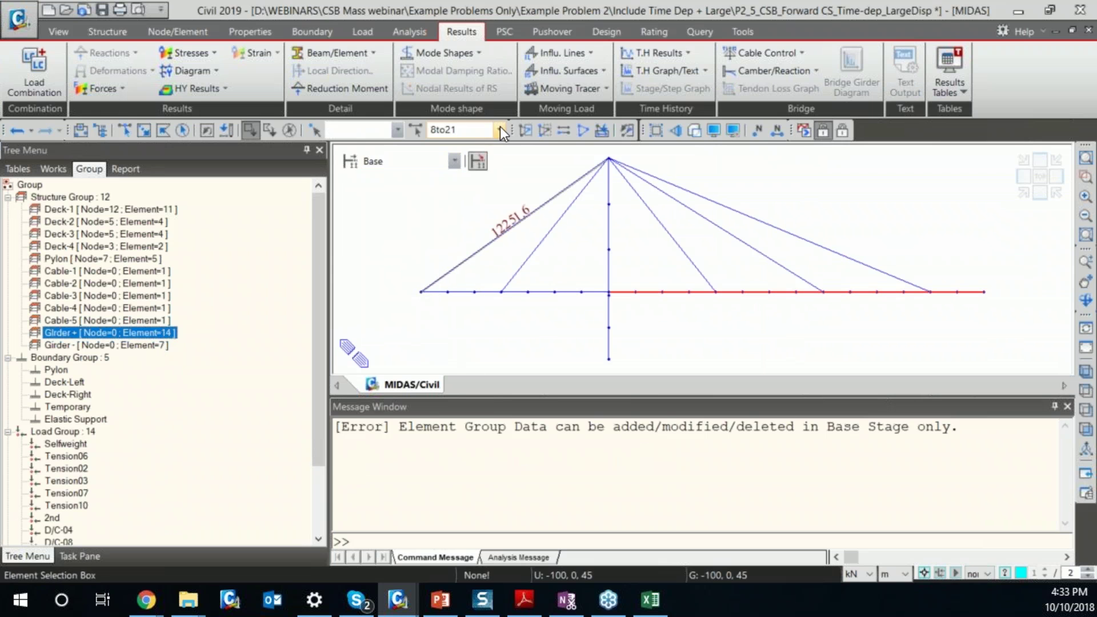
click(531, 129)
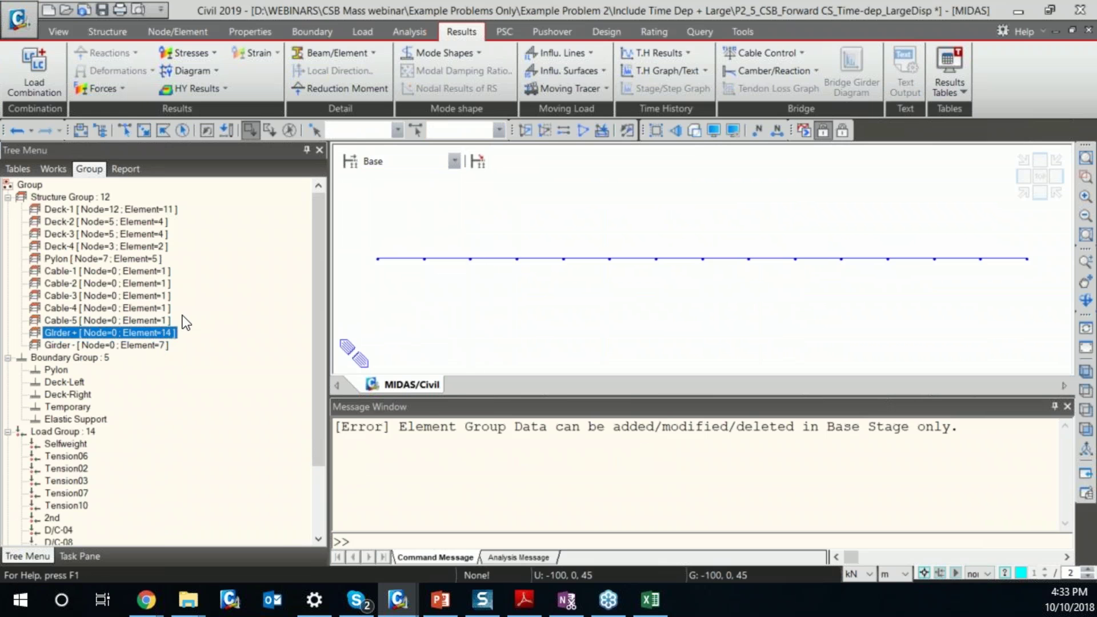
click(186, 130)
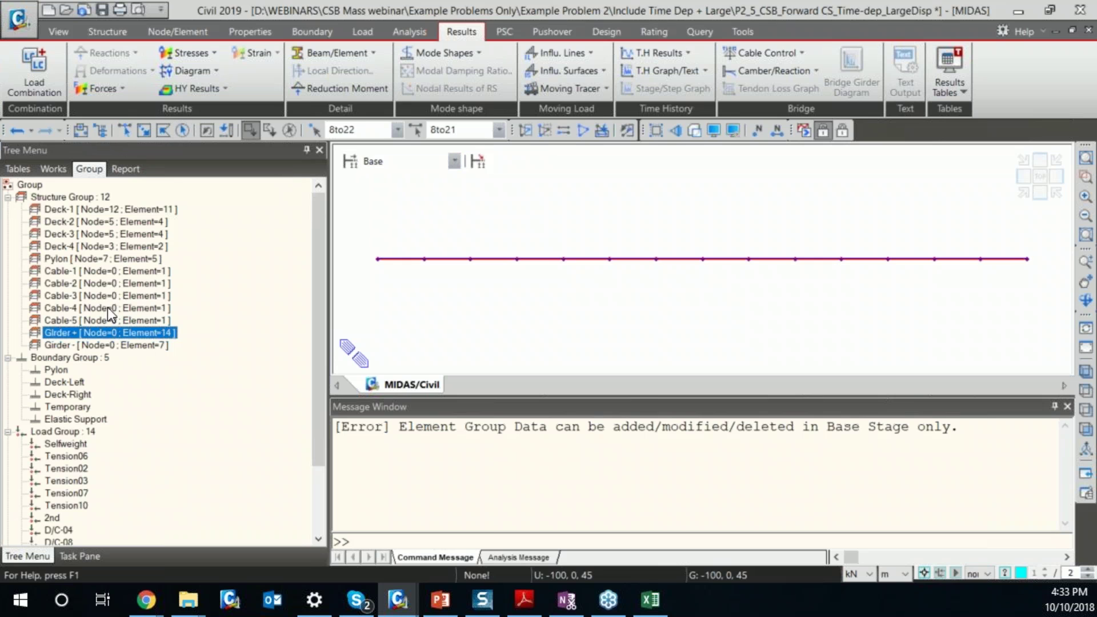
drag(115, 331, 448, 327)
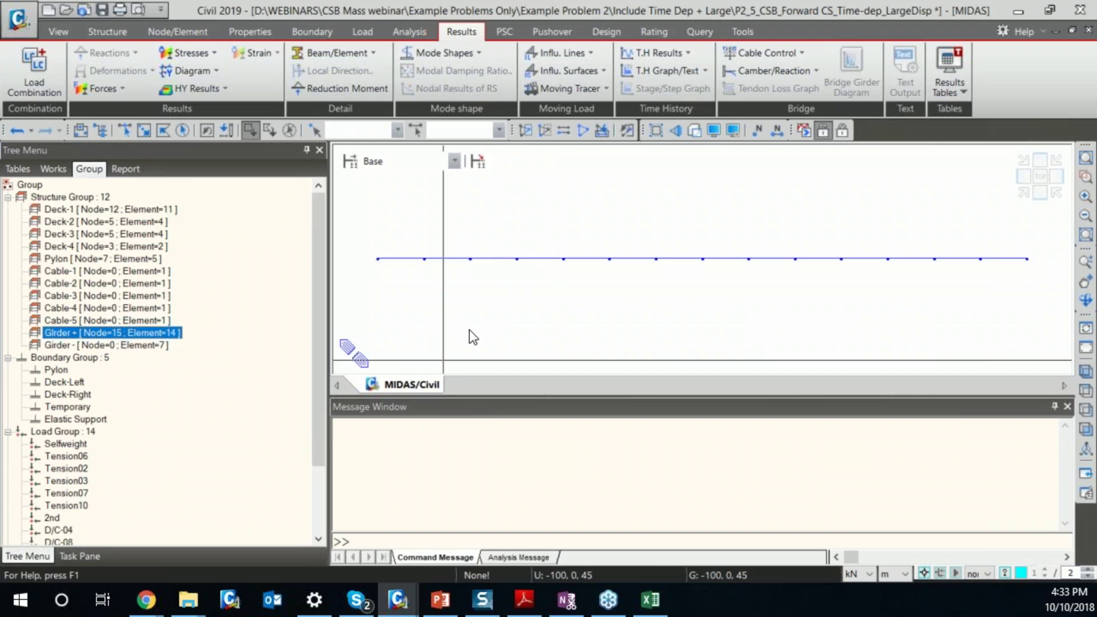
- Show the whole model again, isolate the Girder - elements, and assign nodes 1 to 8 to the Girder - group
key(ctrl+a)
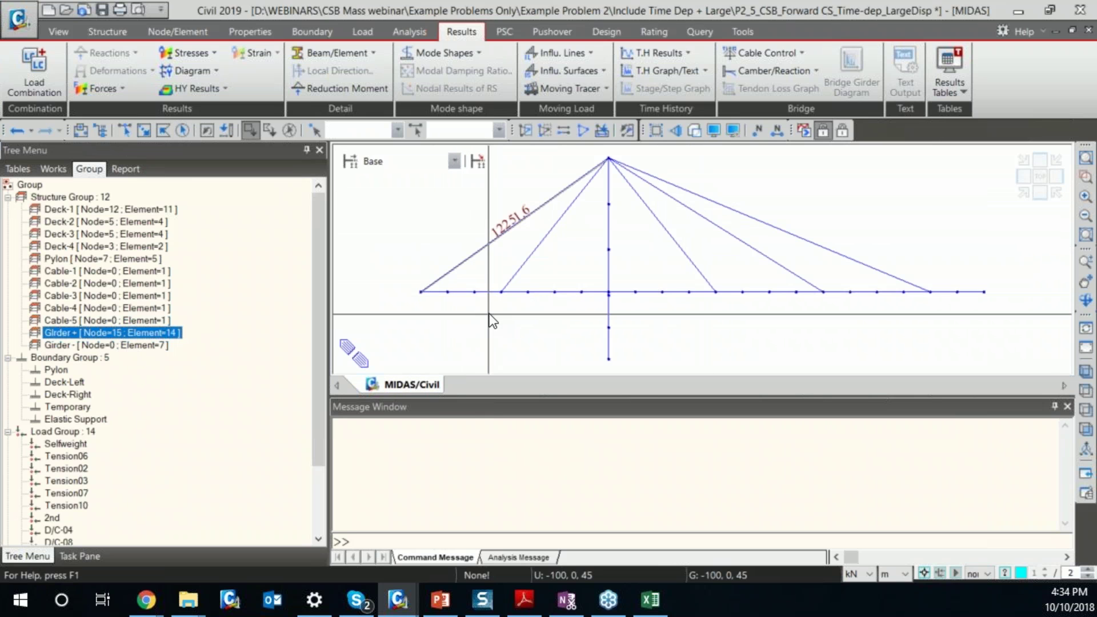
double_click(158, 343)
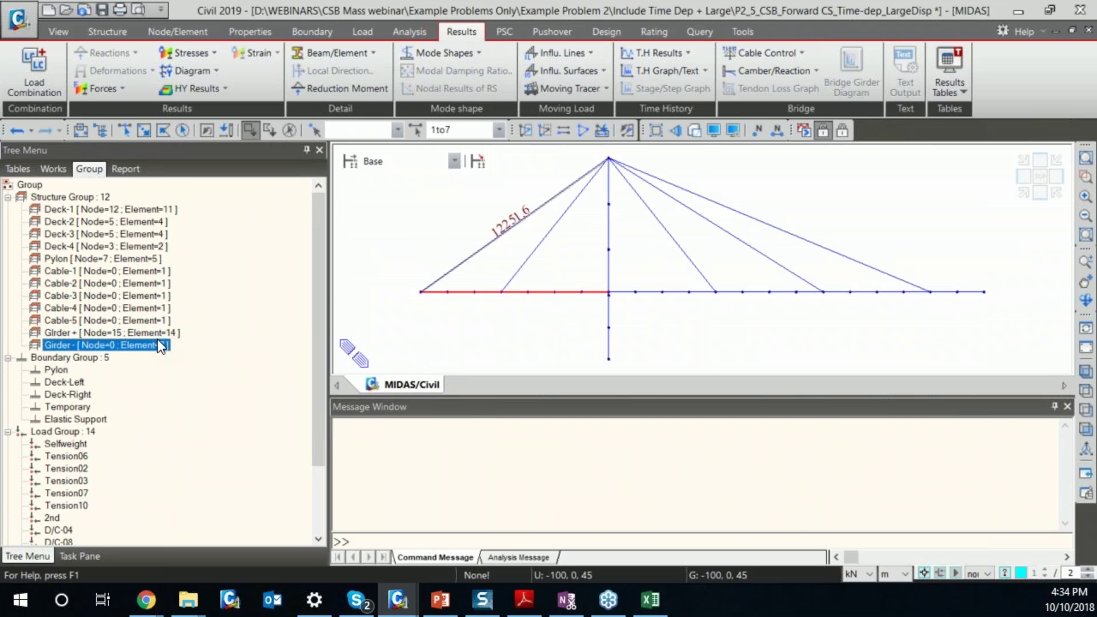
click(525, 132)
click(186, 130)
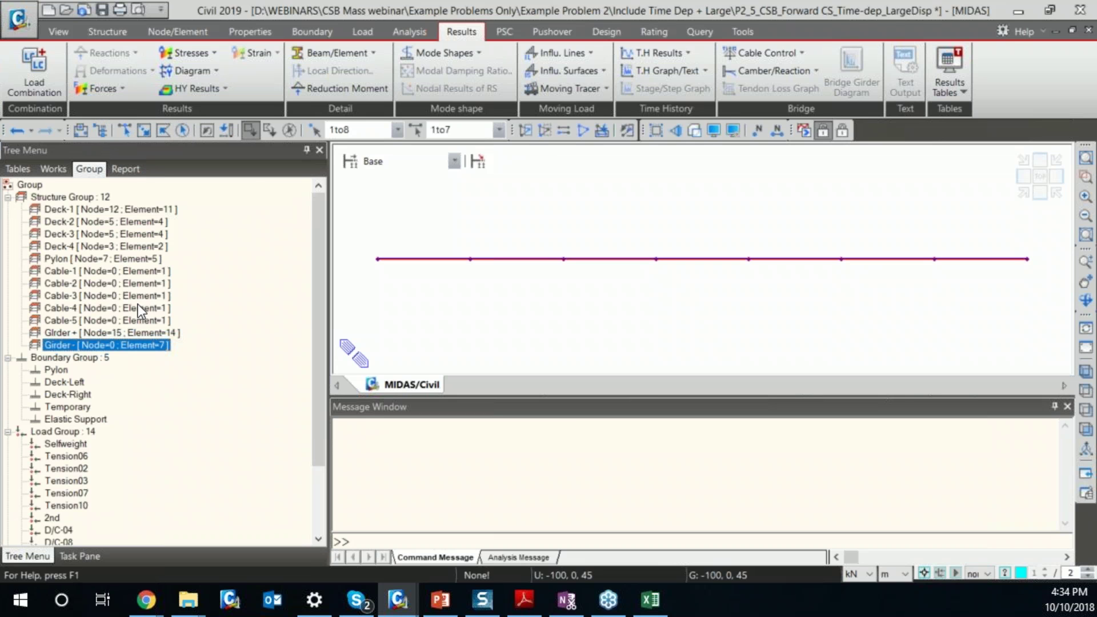
drag(121, 341, 537, 322)
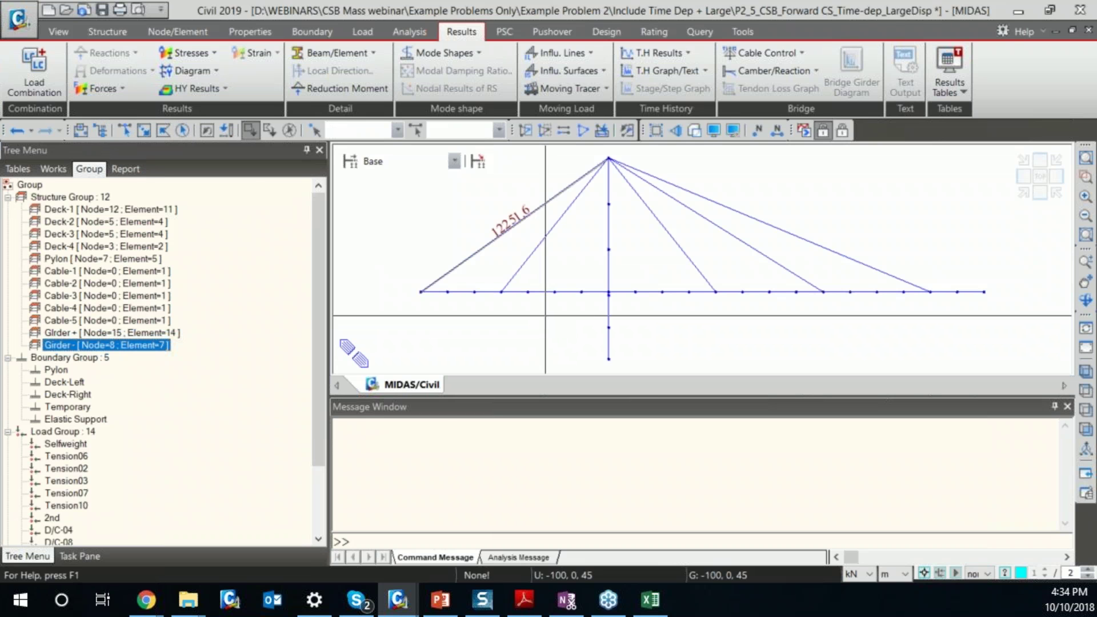
- Switch to postprocessing mode, display the general camber graphs for the Summation load case, and enlarge the graph area
click(844, 132)
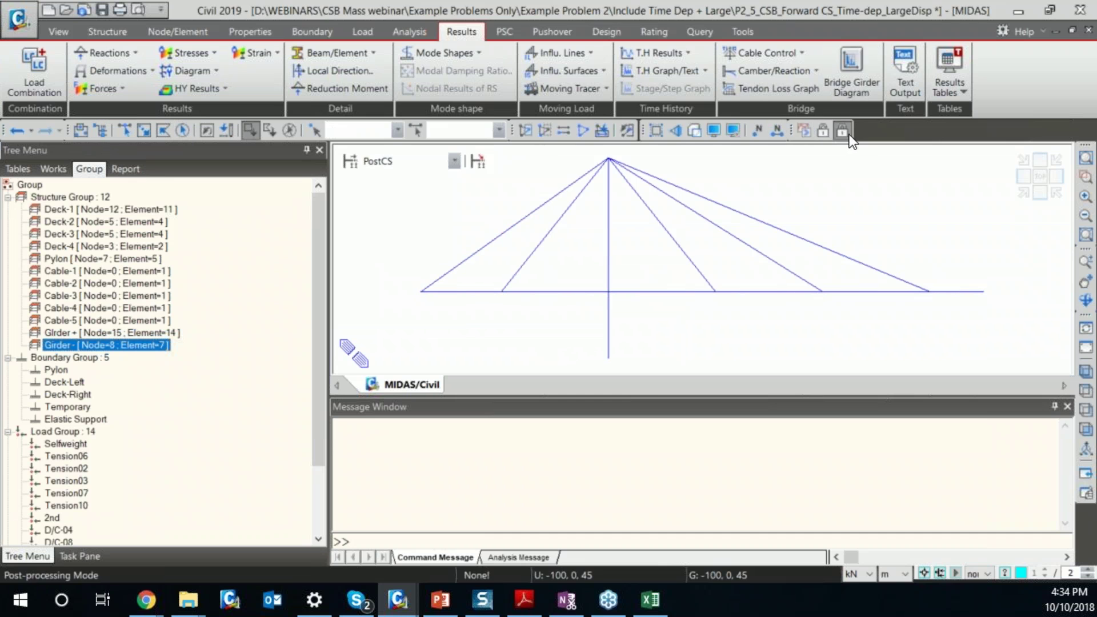
click(789, 71)
mouse_move(799, 108)
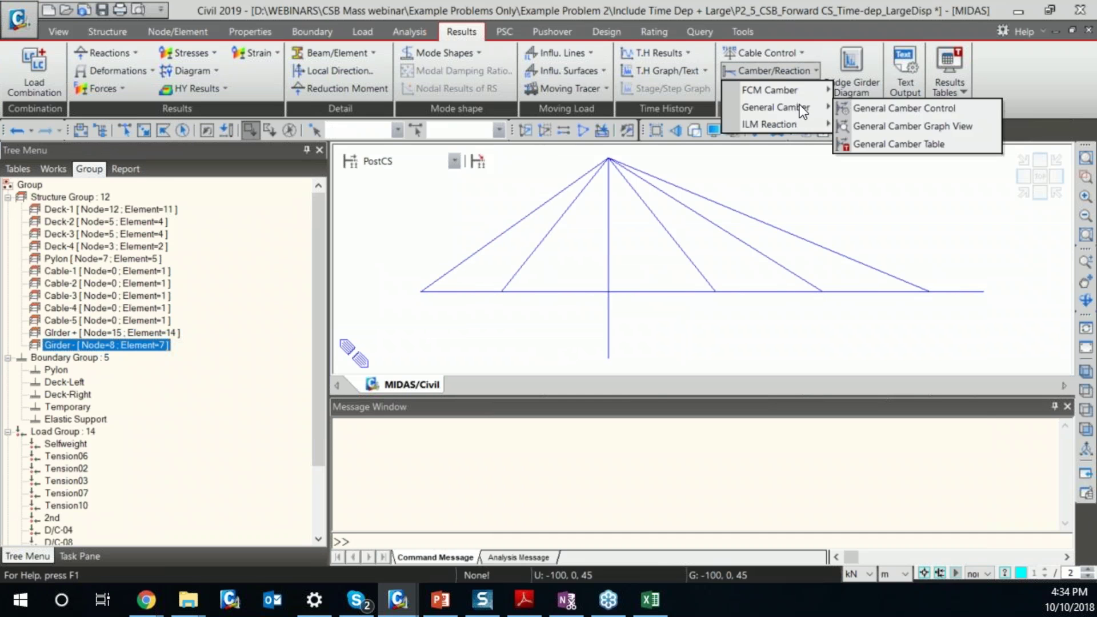
click(914, 126)
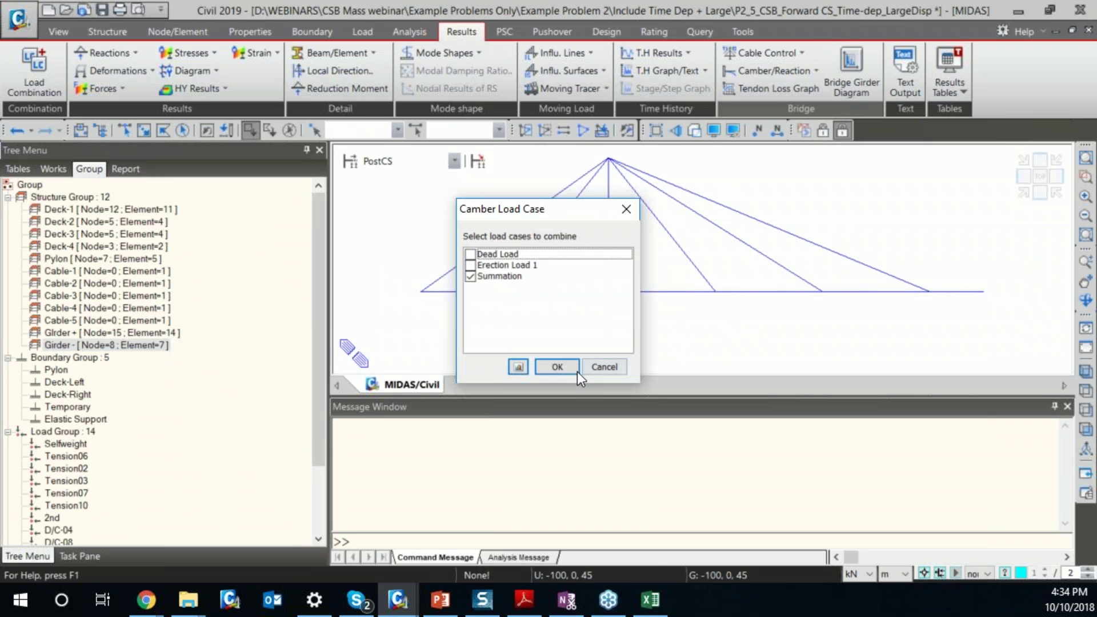
click(576, 371)
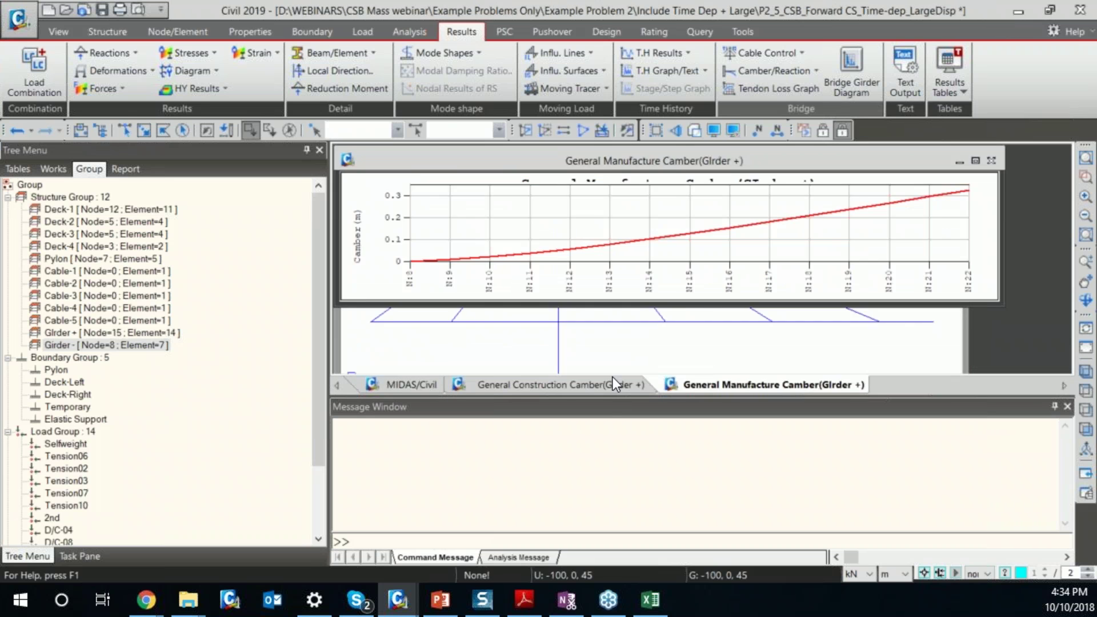
drag(608, 399, 606, 489)
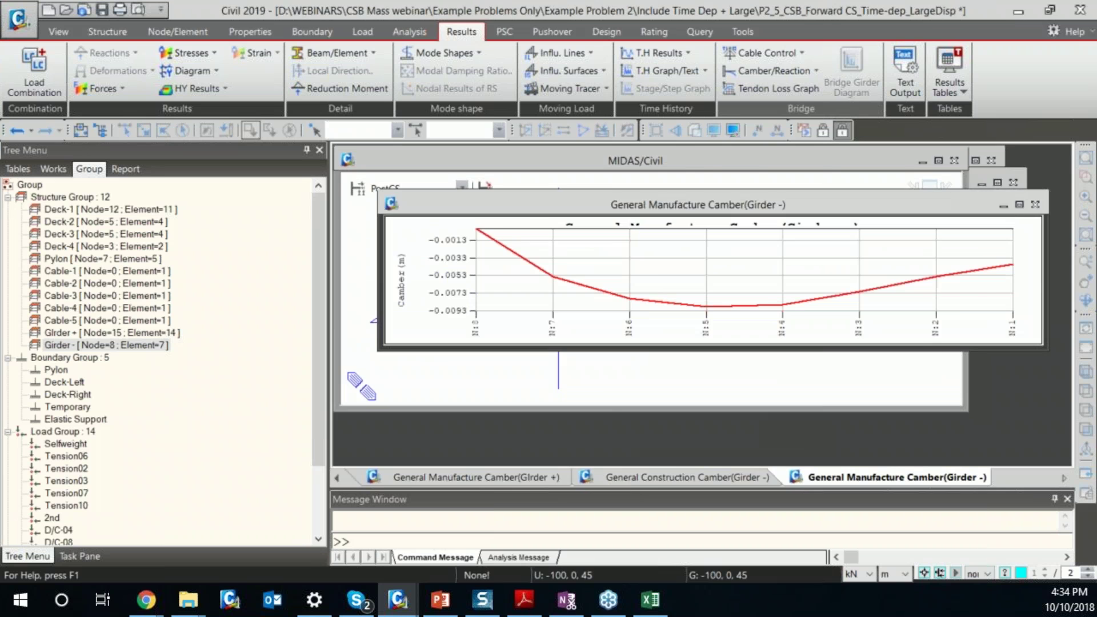
- Maximize the camber graph window and compare the General Construction Camber graphs of the Girder - and GIrder + groups
click(1019, 203)
click(721, 475)
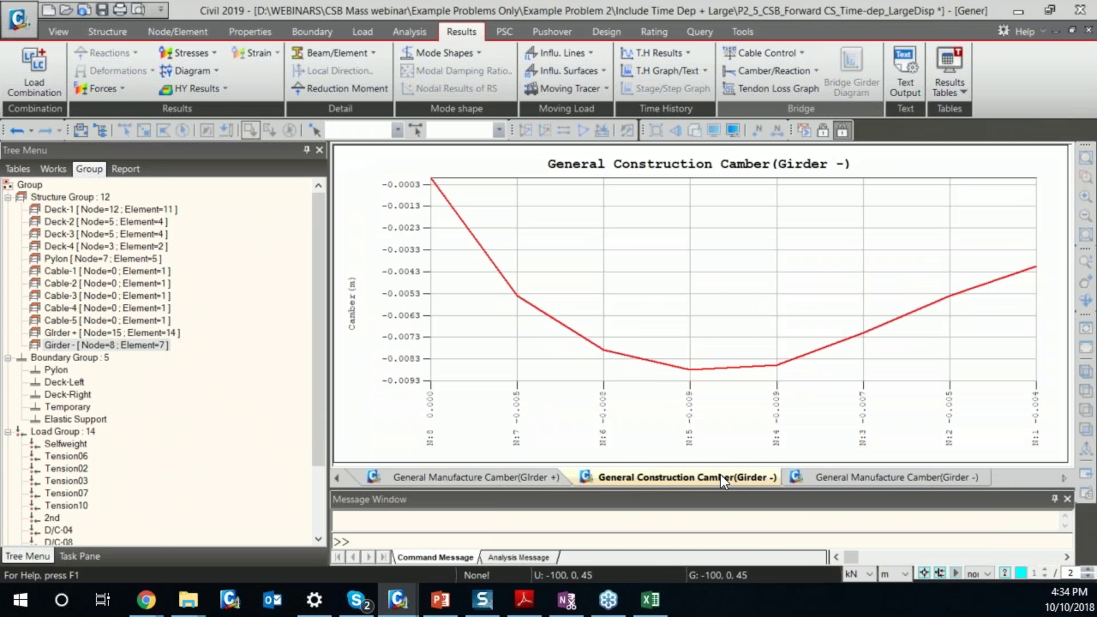
click(333, 479)
click(530, 474)
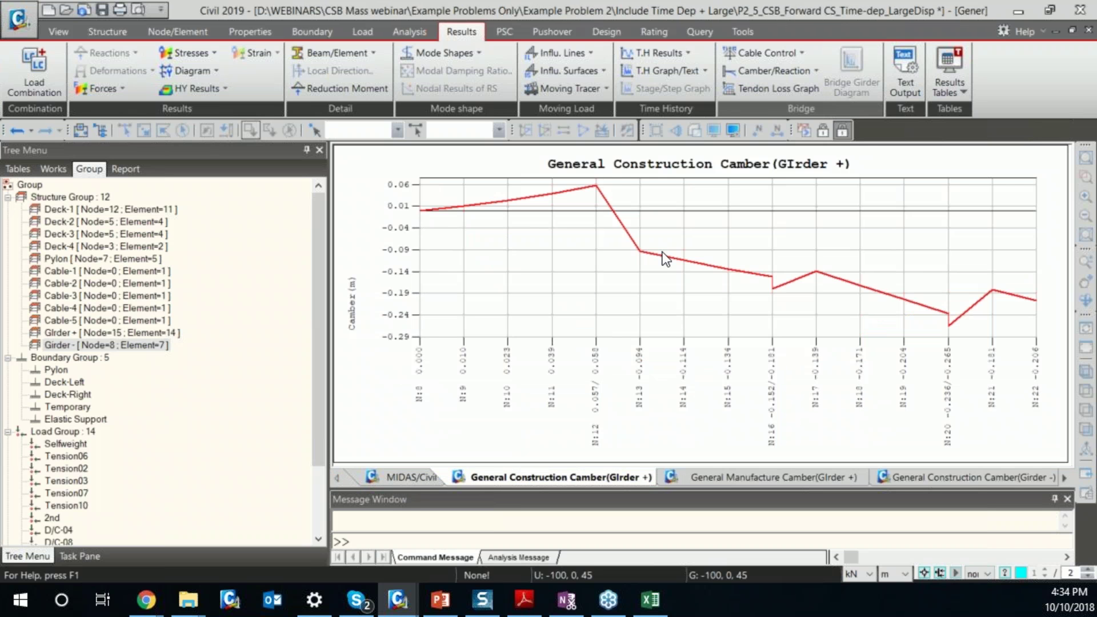
- Generate the general camber tables and view the General Constructed Camber table of the Girder - group
click(778, 74)
mouse_move(783, 109)
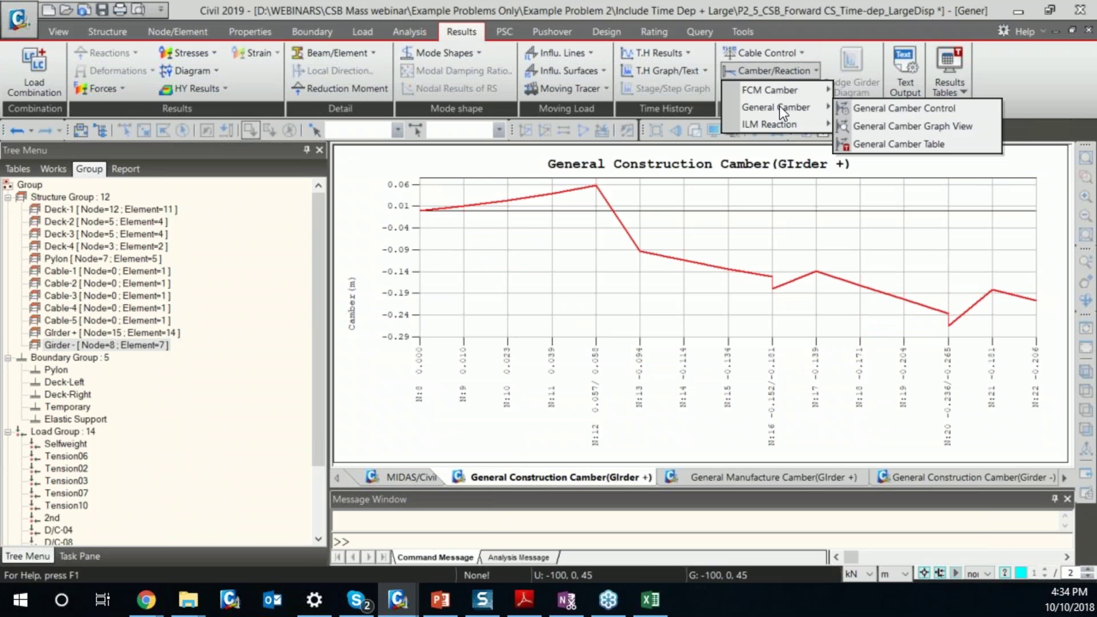
click(900, 144)
click(546, 365)
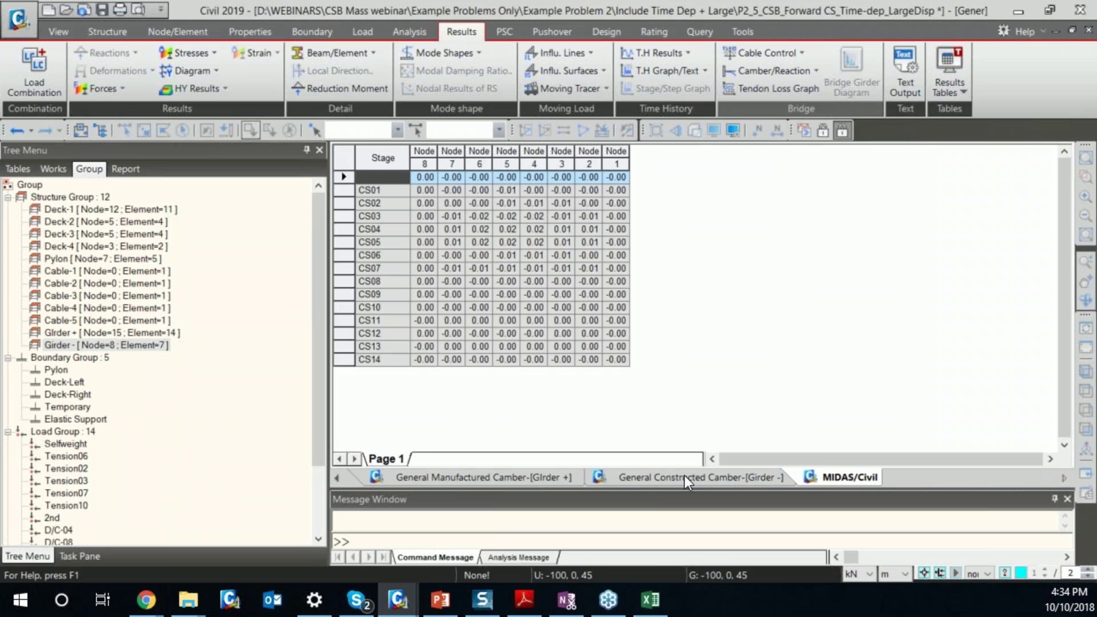
click(684, 477)
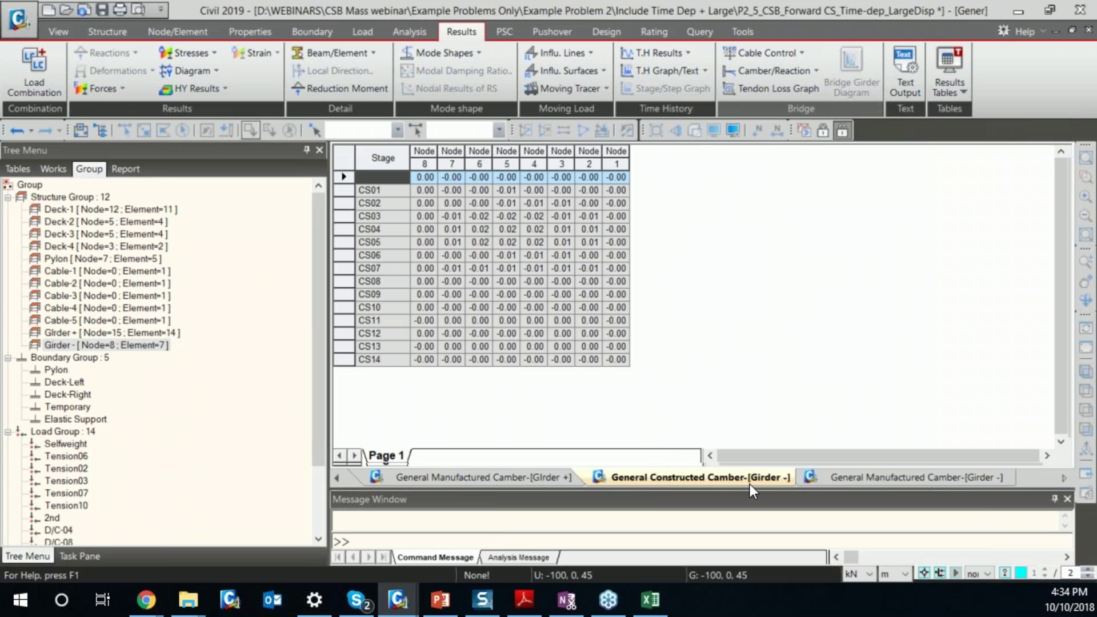
- Examine the General Constructed Camber table of the GIrder + group by construction stage
click(337, 477)
click(426, 484)
click(677, 476)
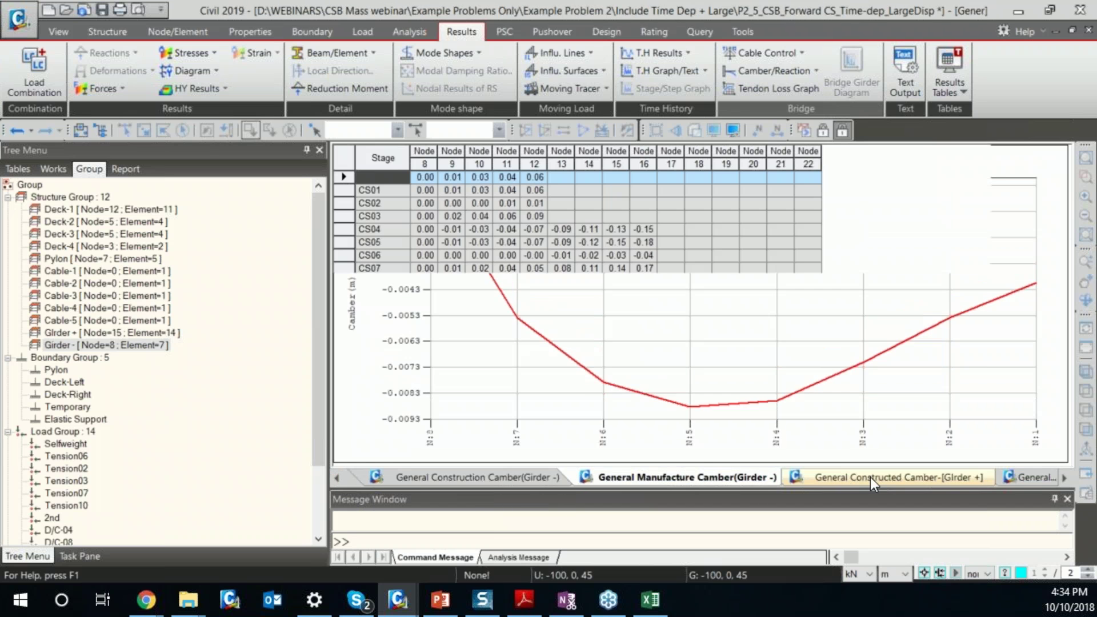
click(870, 478)
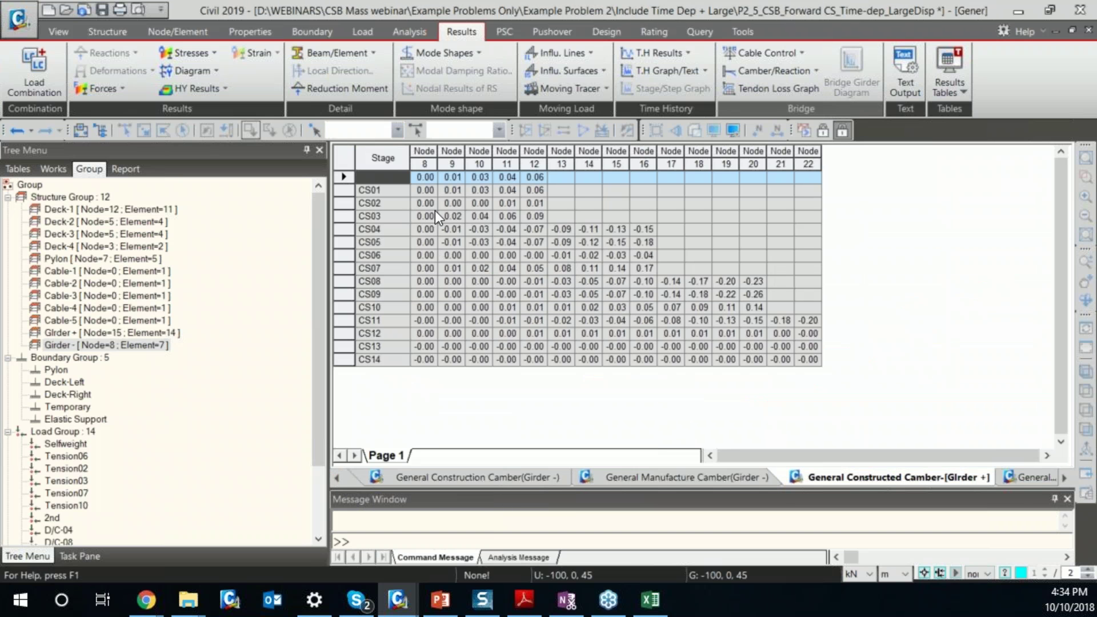
click(344, 156)
click(344, 155)
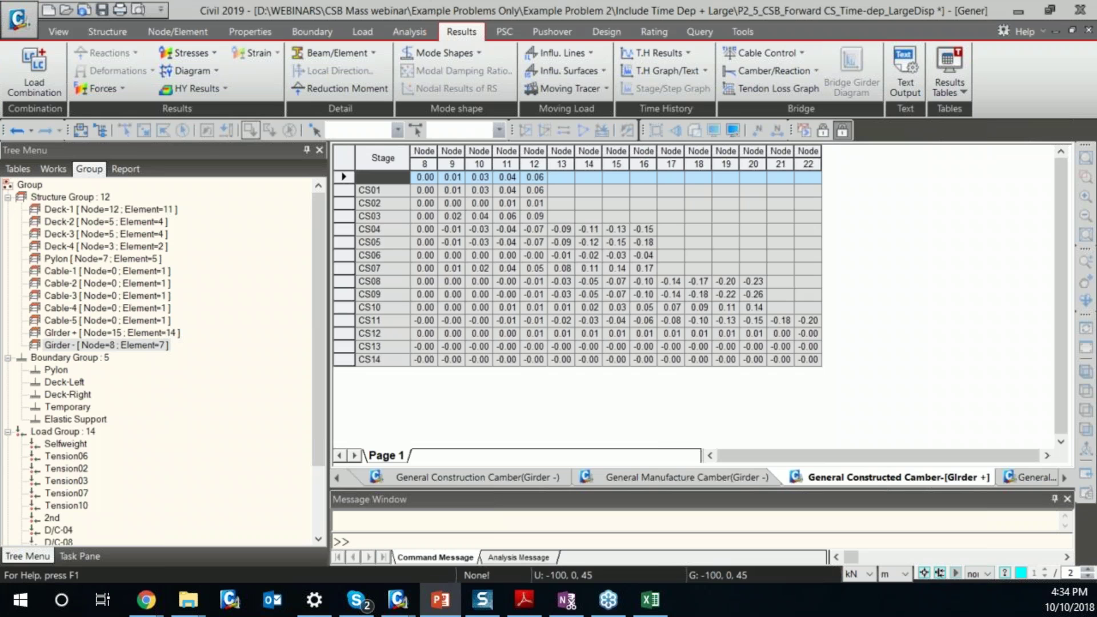
- Switch to PowerPoint to show the closing Thank you slide, and return to midas Civil
click(440, 600)
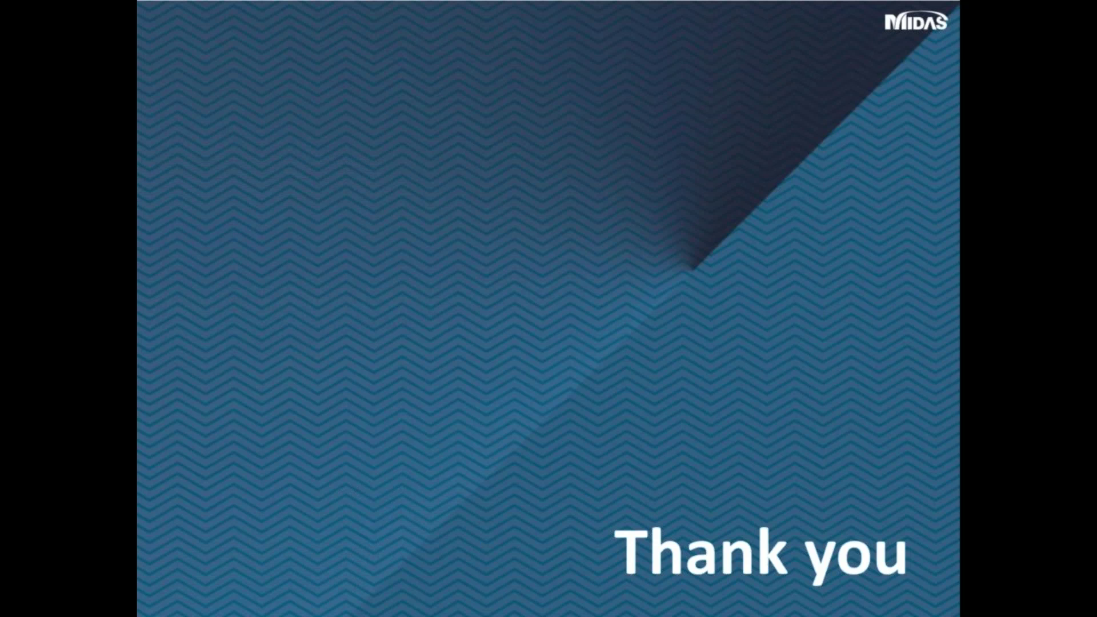
key(alt+Tab)
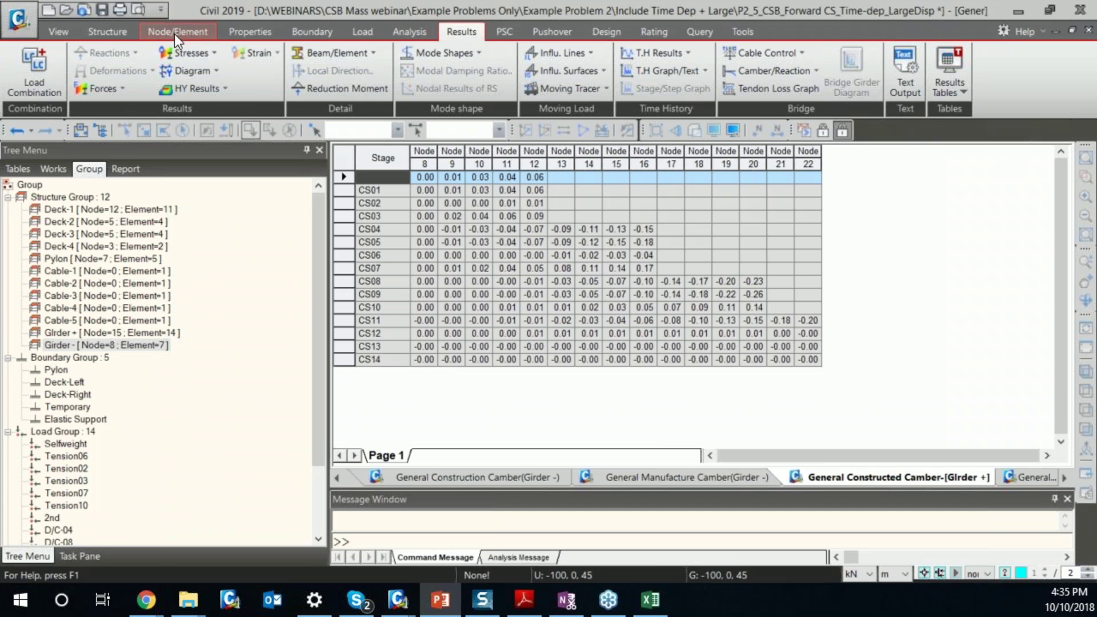
- Open the section properties list to review the cable, deck and pylon sections
click(236, 29)
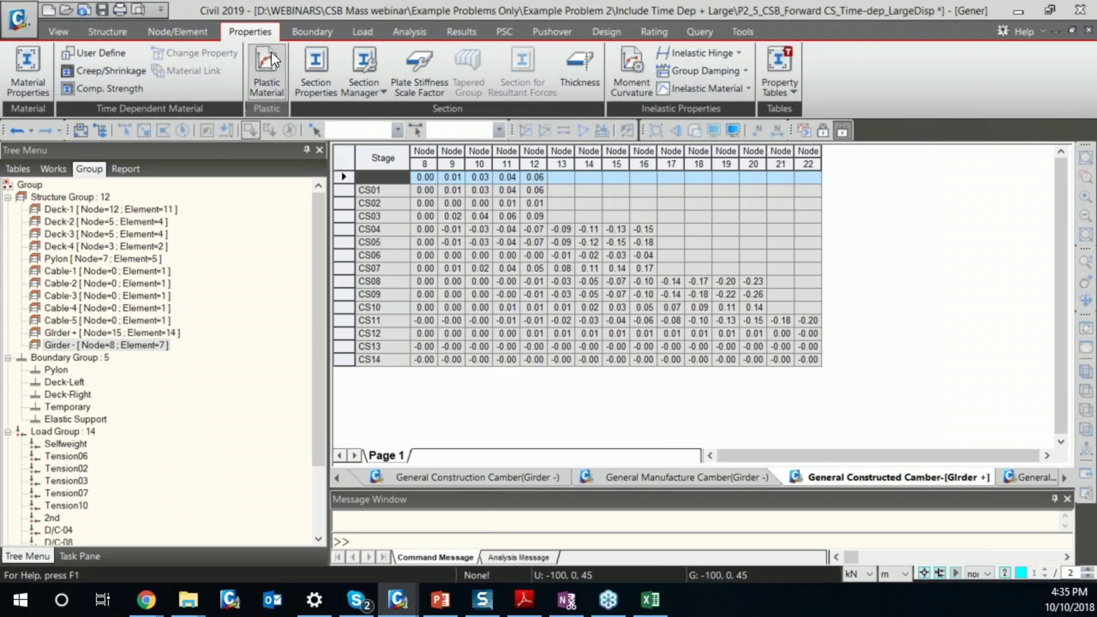
click(316, 77)
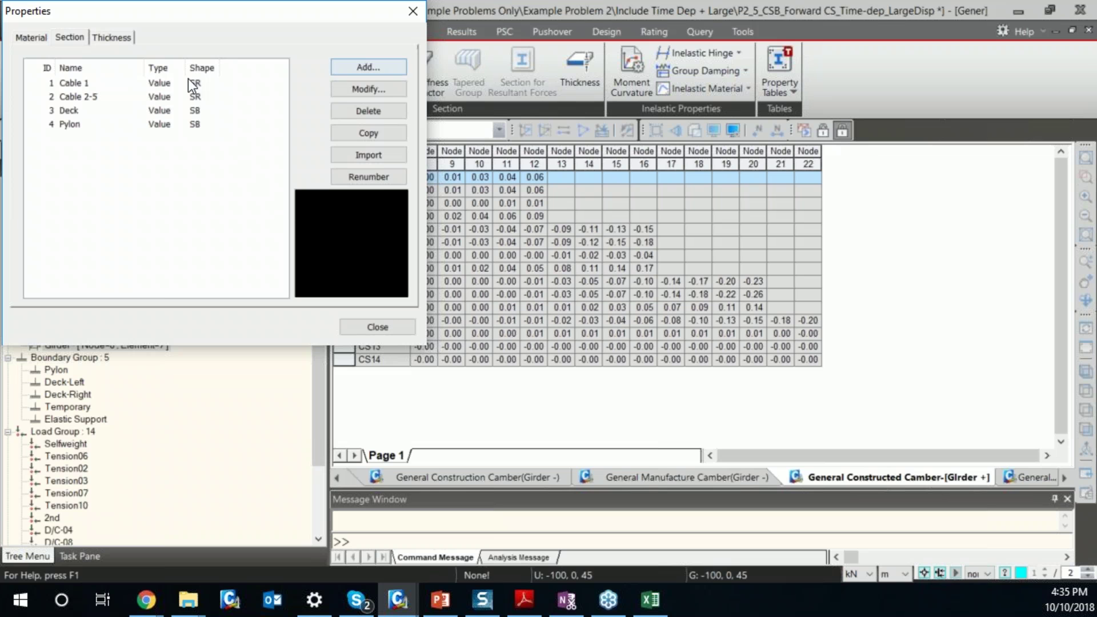